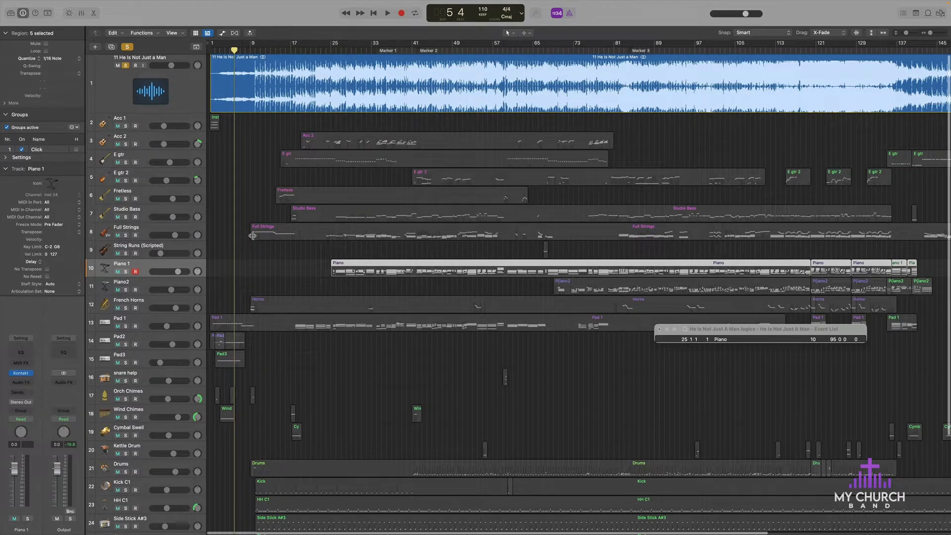
Step: Look through the full track list from the reference audio track down to Monster Growl Screams
scroll(253, 236, "down", 1)
scroll(252, 236, "up", 1)
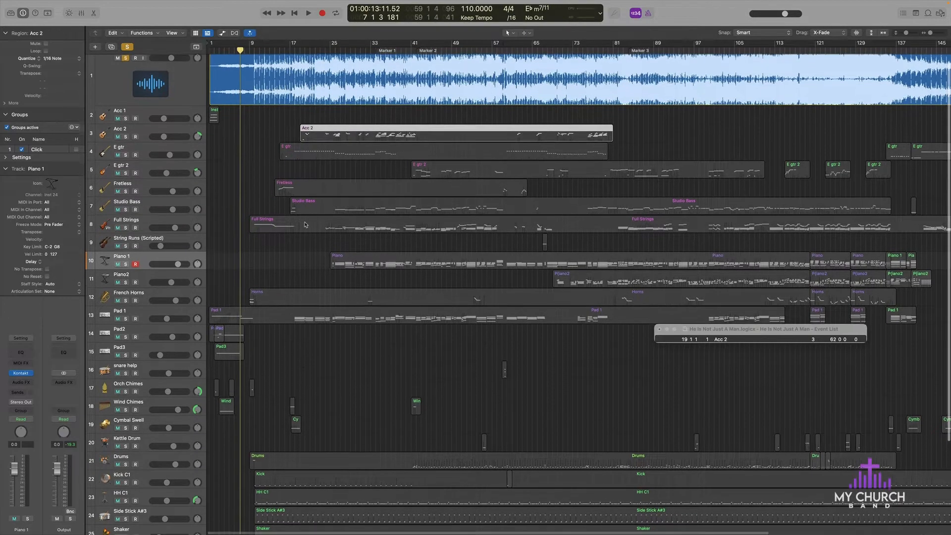
scroll(305, 224, "down", 3)
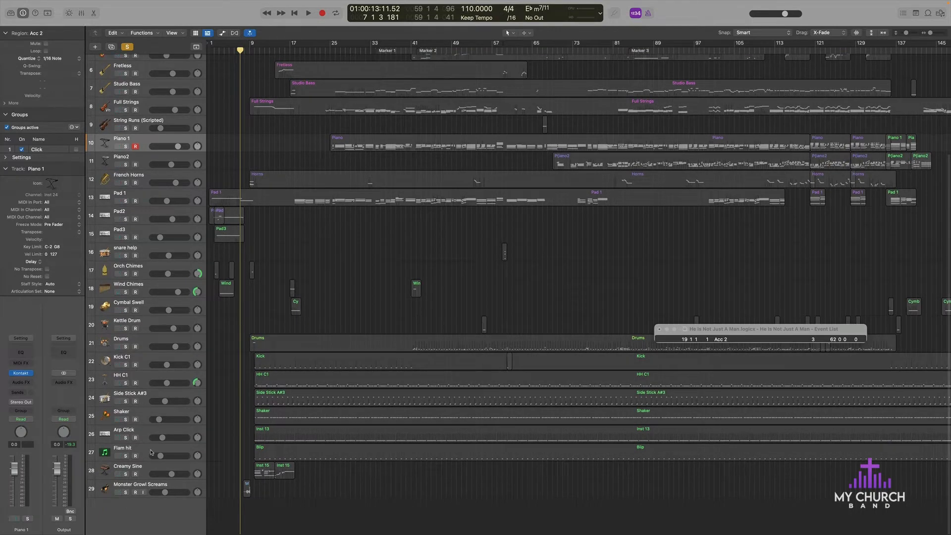
scroll(259, 323, "up", 5)
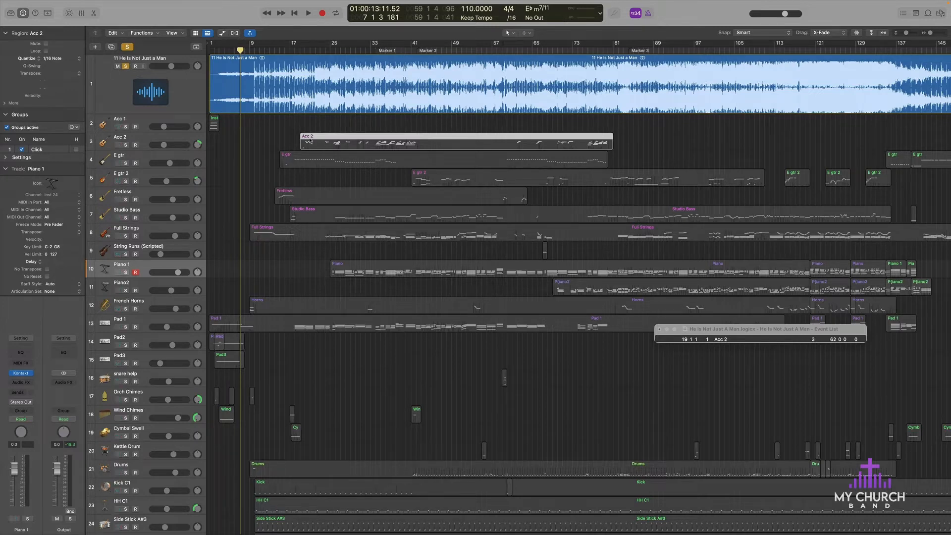
Step: Examine the arrangement at closer zoom levels and frame the song's opening bars from bar 1
key("super+Right")
key("super+Right")
key("super+Right")
key("super+Right")
key("super+Right")
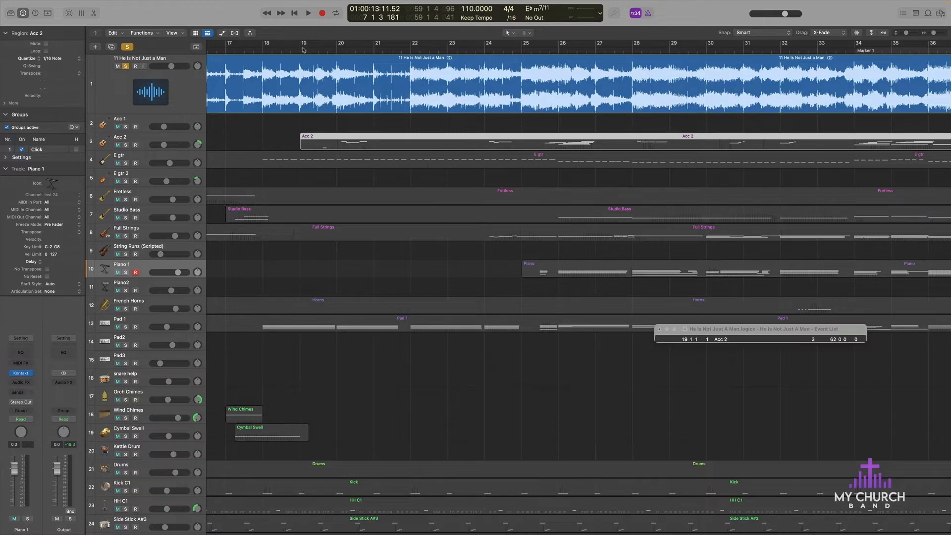
key("super+Left")
key("super+Left")
key("super+Left")
key("super+Left")
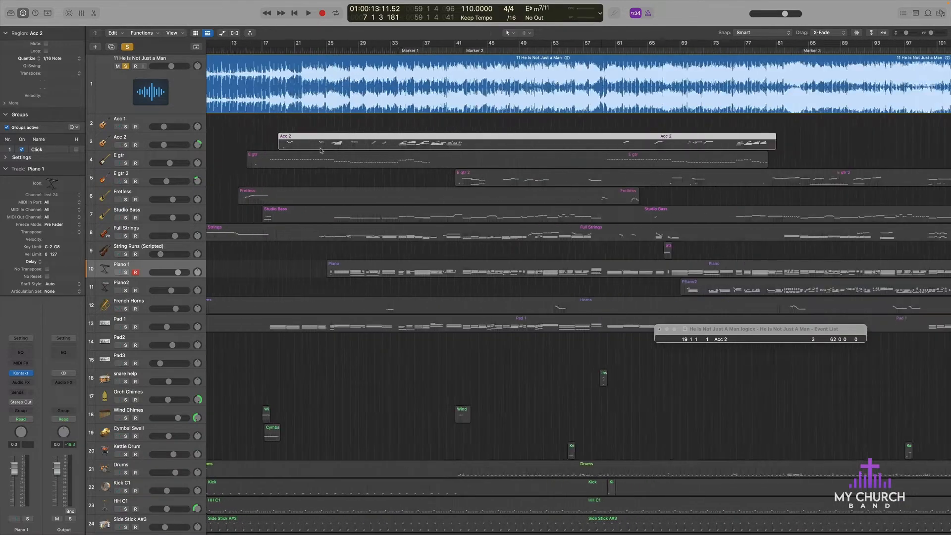
key("super+Right")
scroll(321, 151, "left", 5)
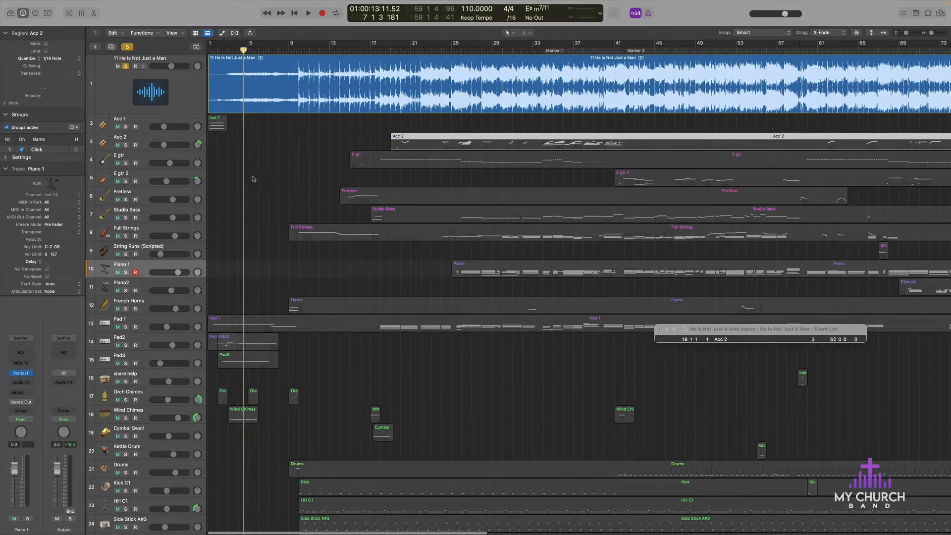
key("super+Right")
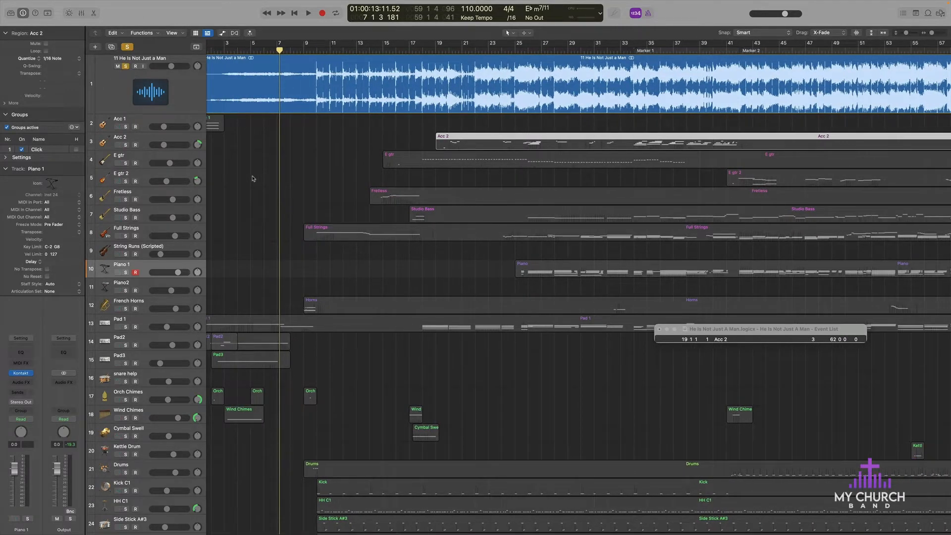
scroll(252, 179, "left", 2)
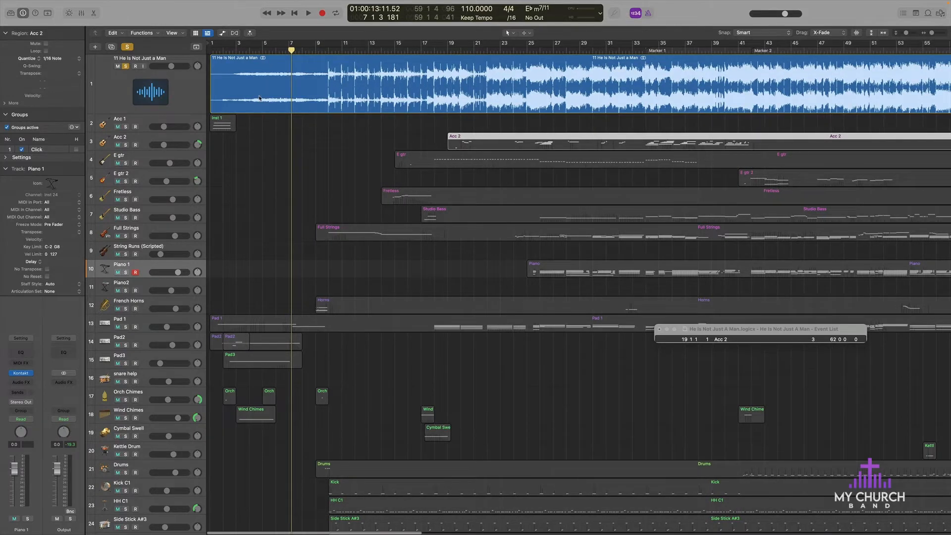
Step: Unsolo the reference audio track and play the opening of the programmed arrangement from bar 1
left_click(211, 48)
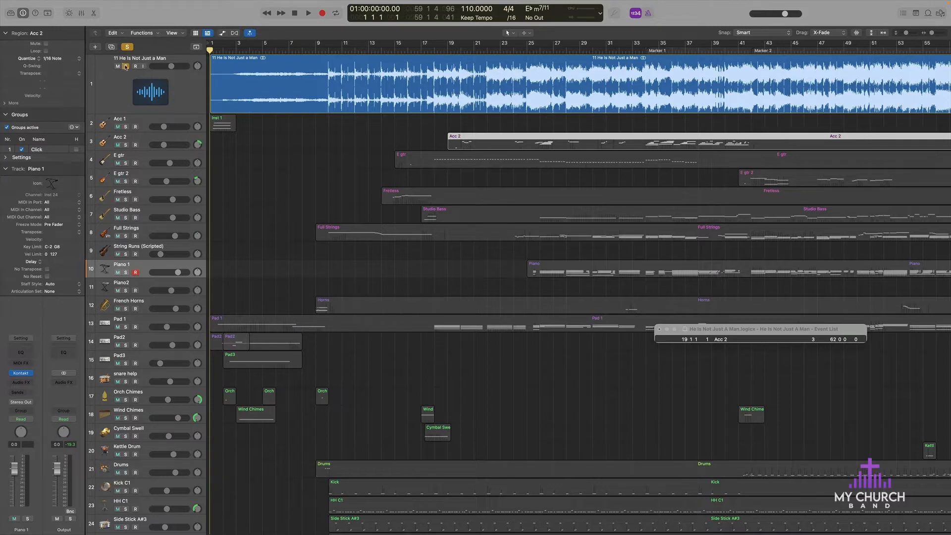
left_click(125, 66)
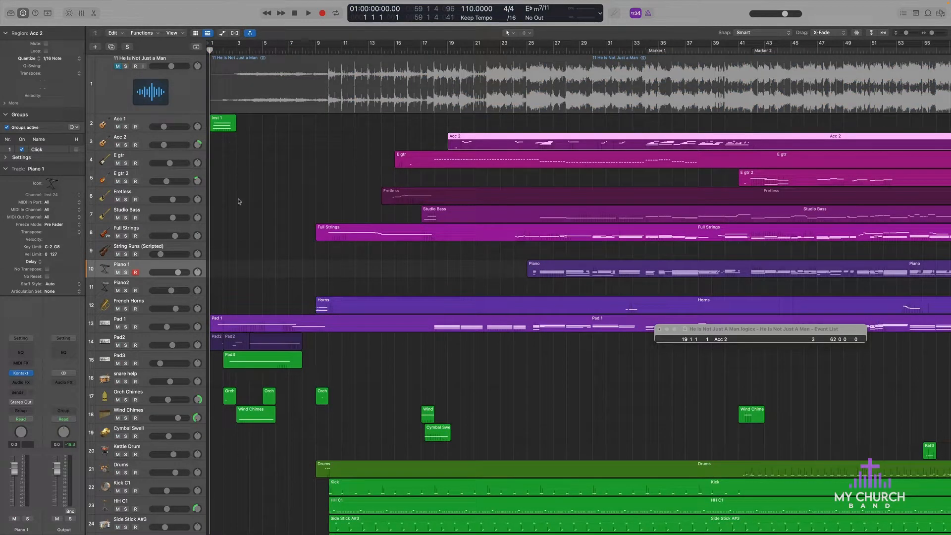
key("space")
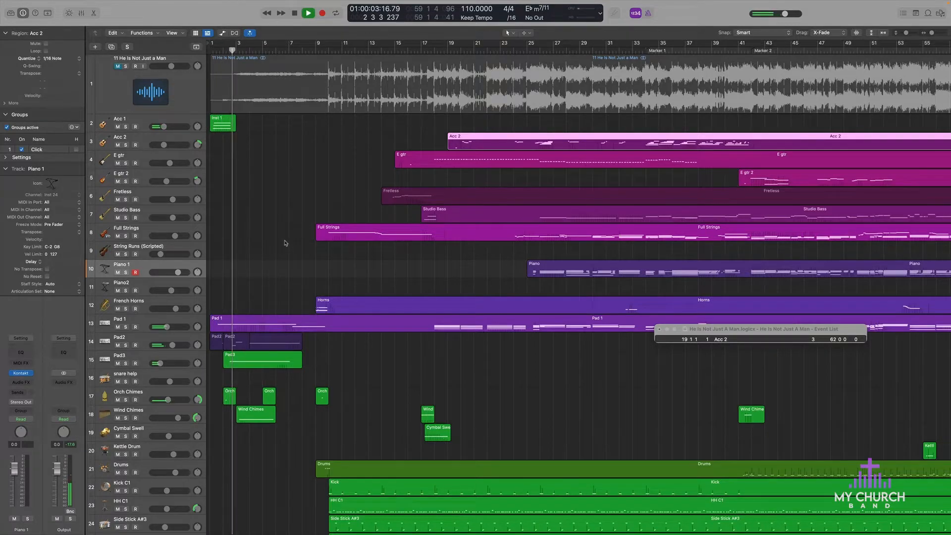
key("space")
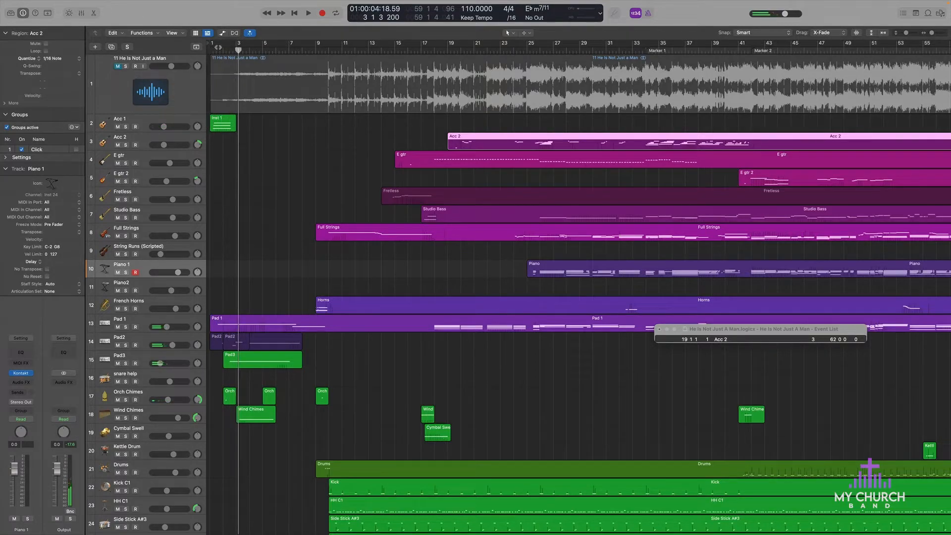
Step: Solo the reference audio track and play the original recording's intro from the beginning
key("Return")
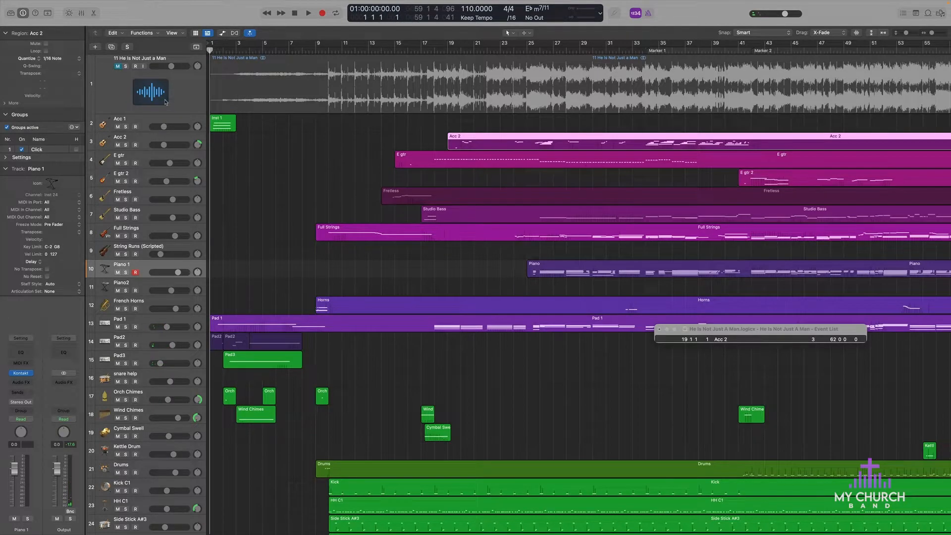
left_click(125, 66)
key("space")
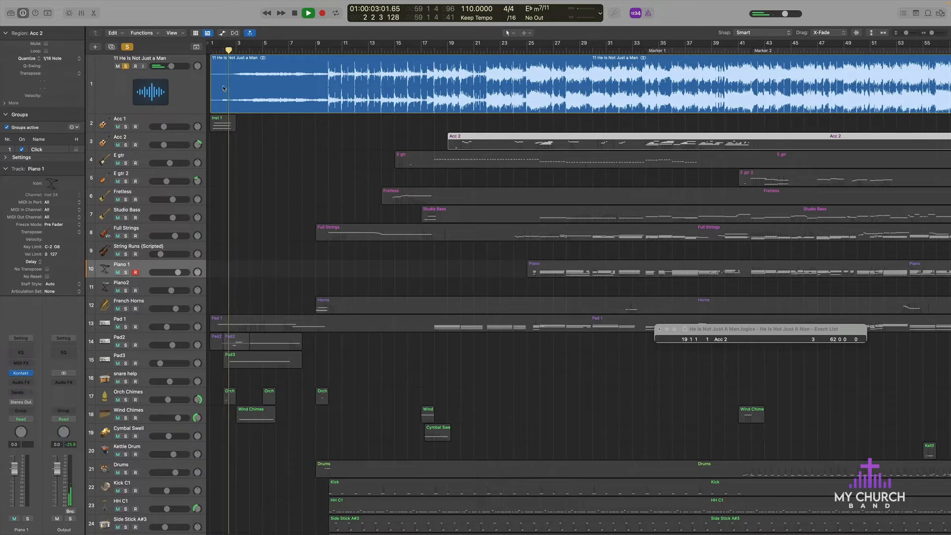
Step: Restart playback from the beginning with the reference track unsoloed, listen to the arrangement's intro, and stop at bar 7
key("Return")
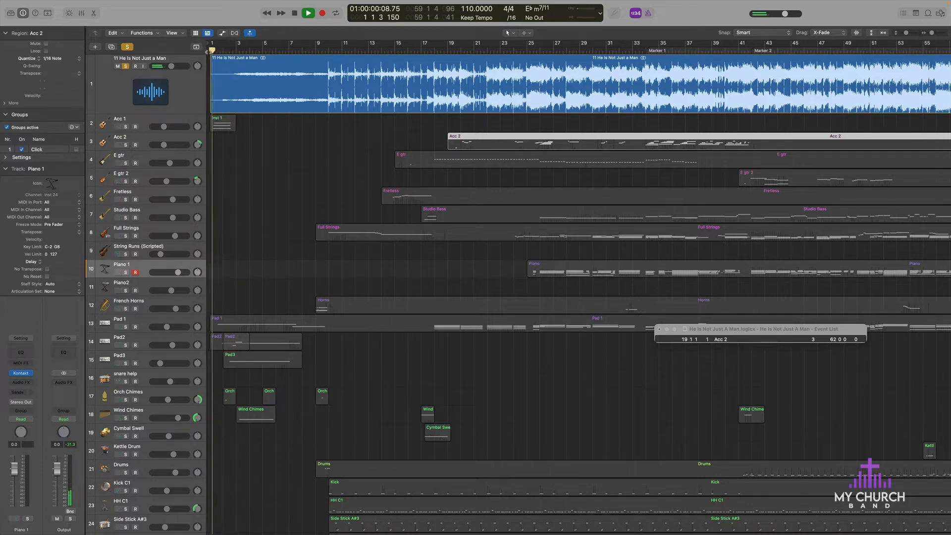
left_click(126, 66)
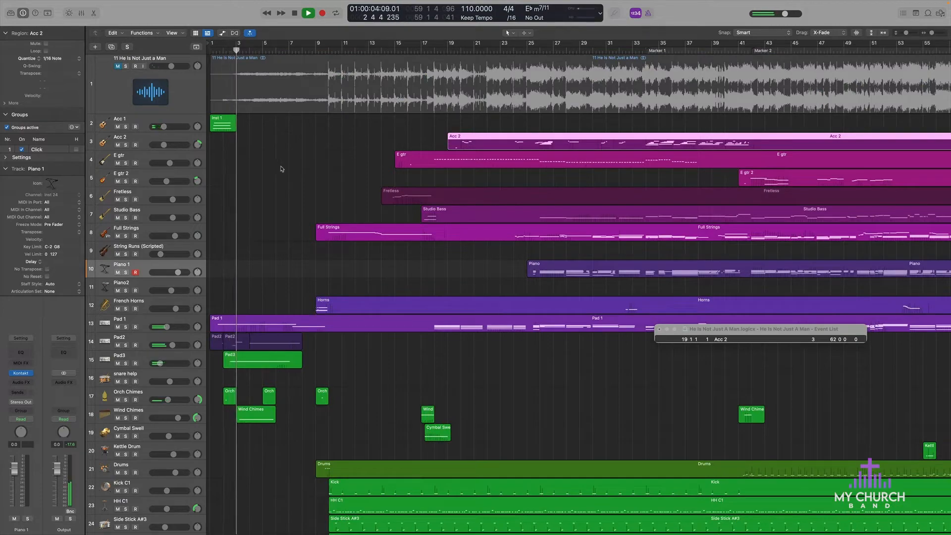
scroll(238, 325, "down", 5)
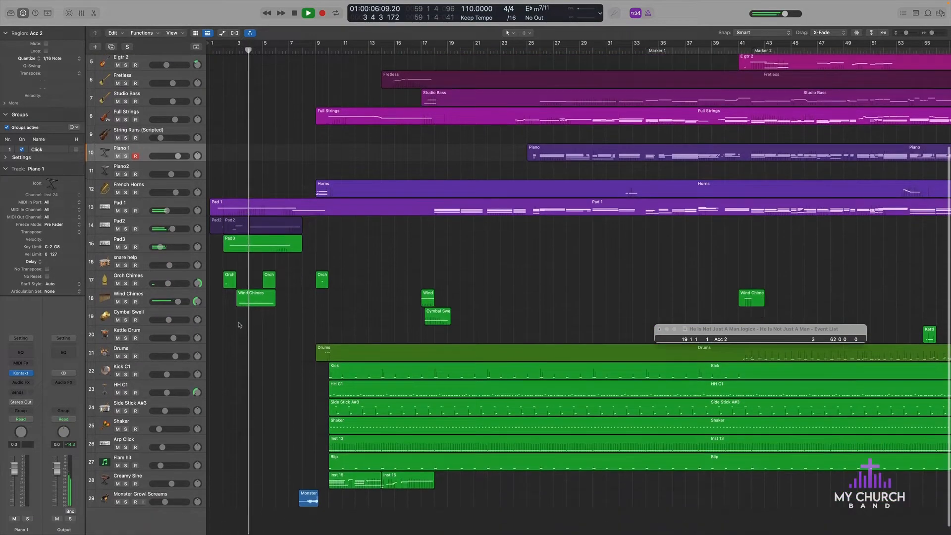
scroll(238, 325, "up", 4)
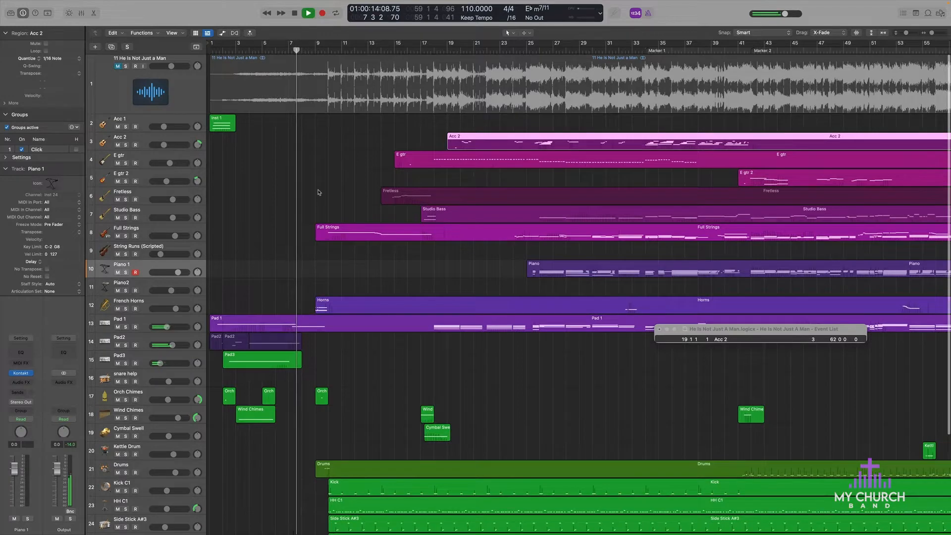
key("space")
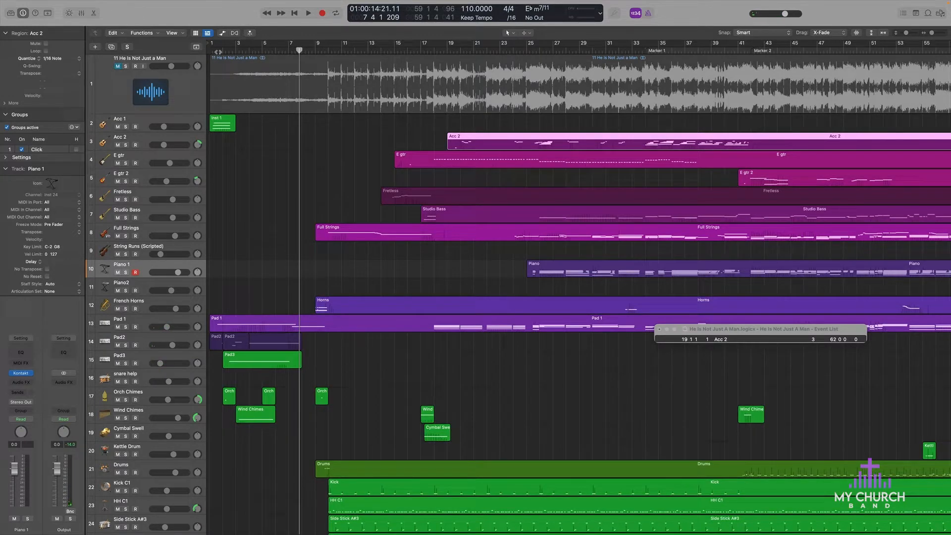
Step: Select the Acc 1 track, open its Kontakt instrument to examine the loaded sound, and close the plug-in window
left_click(172, 121)
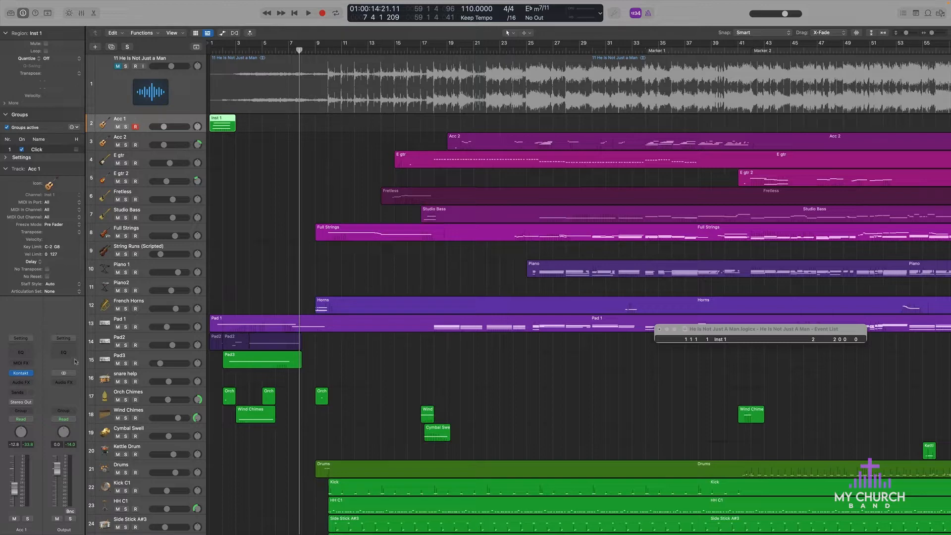
left_click(21, 374)
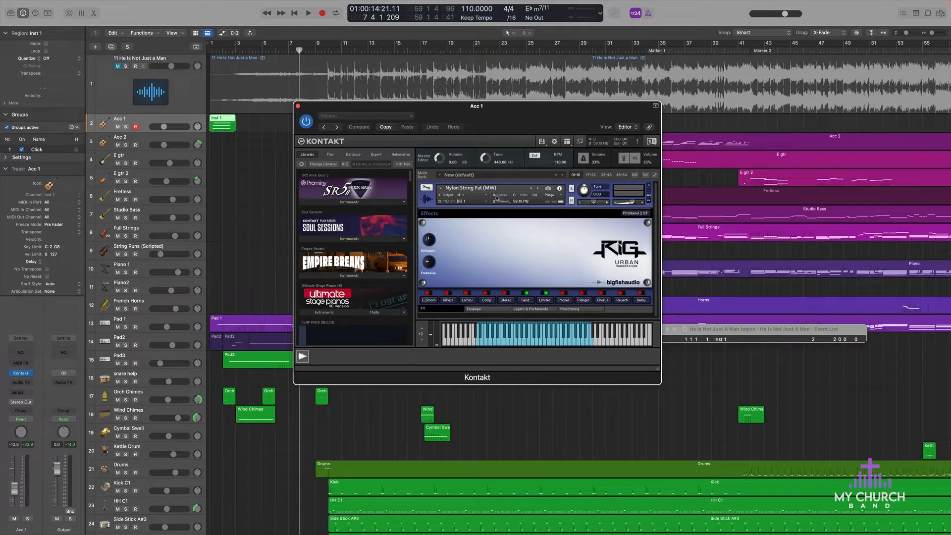
left_click(298, 106)
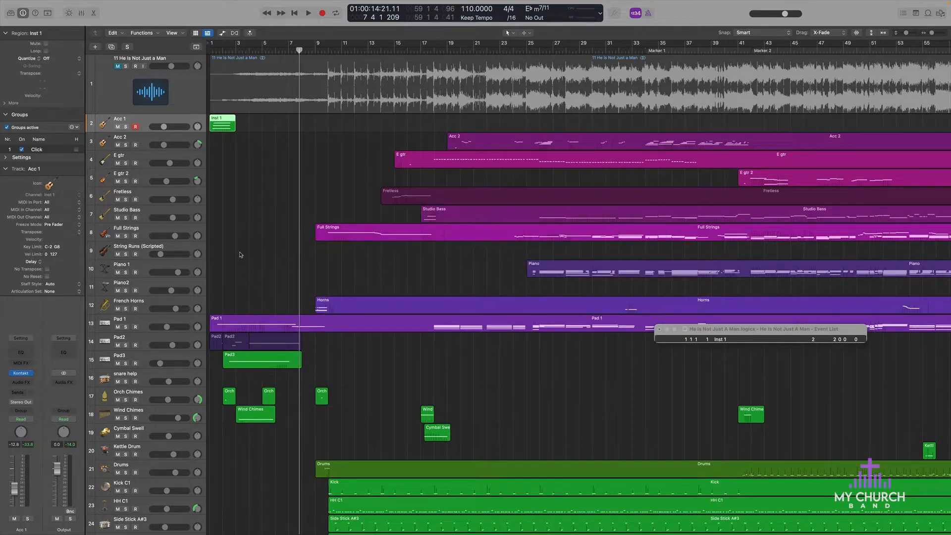
Step: Place the playhead at bar 2, view the Omnisphere patch on the Pad 1 track, and close the plug-in window
left_click(222, 51)
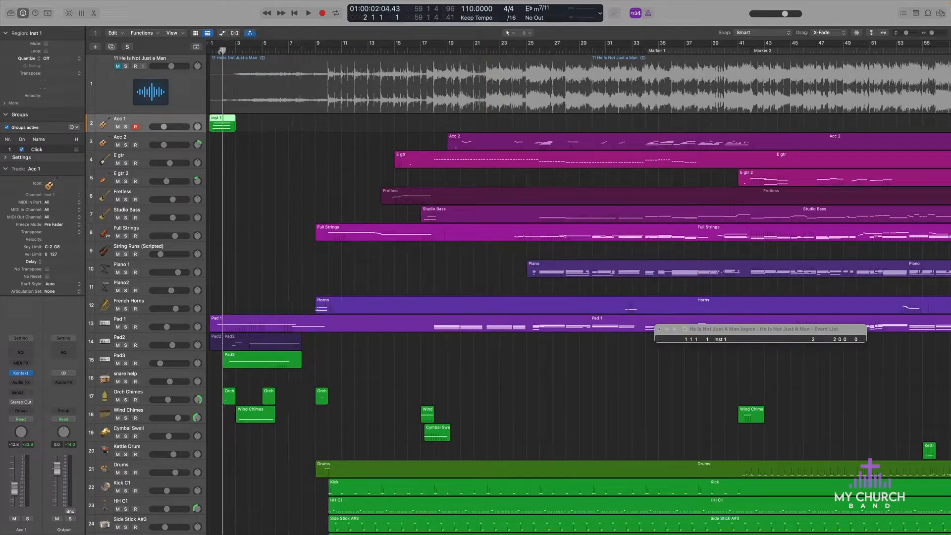
left_click(140, 322)
mouse_move(23, 375)
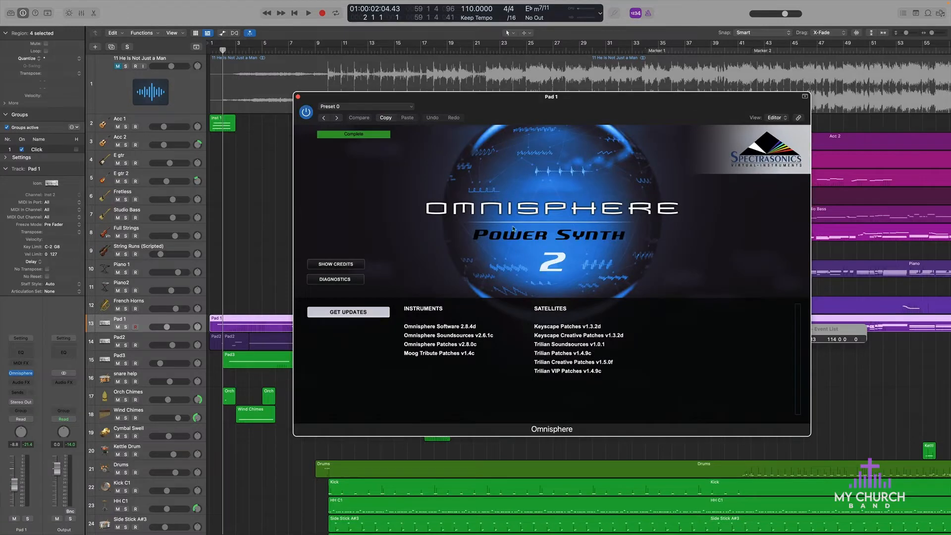
left_click(514, 229)
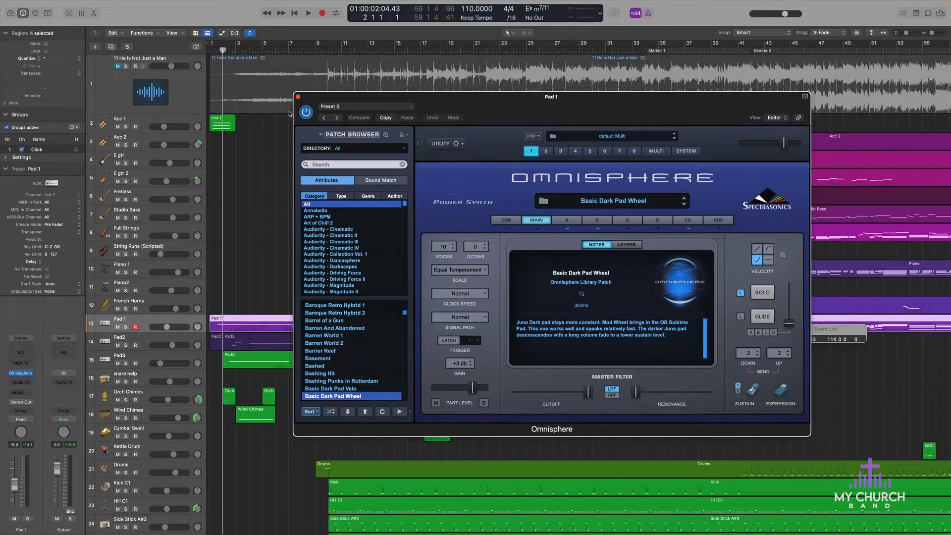
left_click(299, 98)
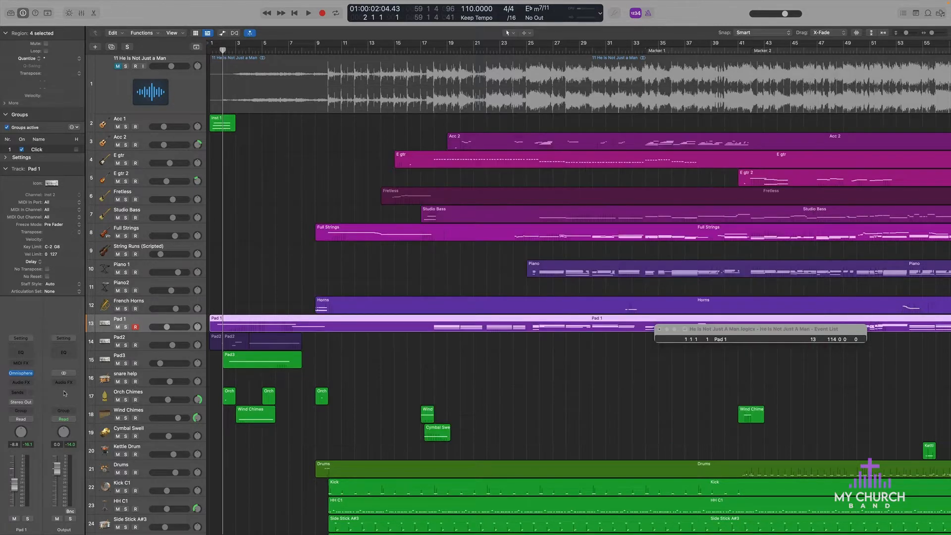
Step: Open the Omnisphere instruments on the Pad2 and Pad3 tracks to examine their patches
left_click(163, 348)
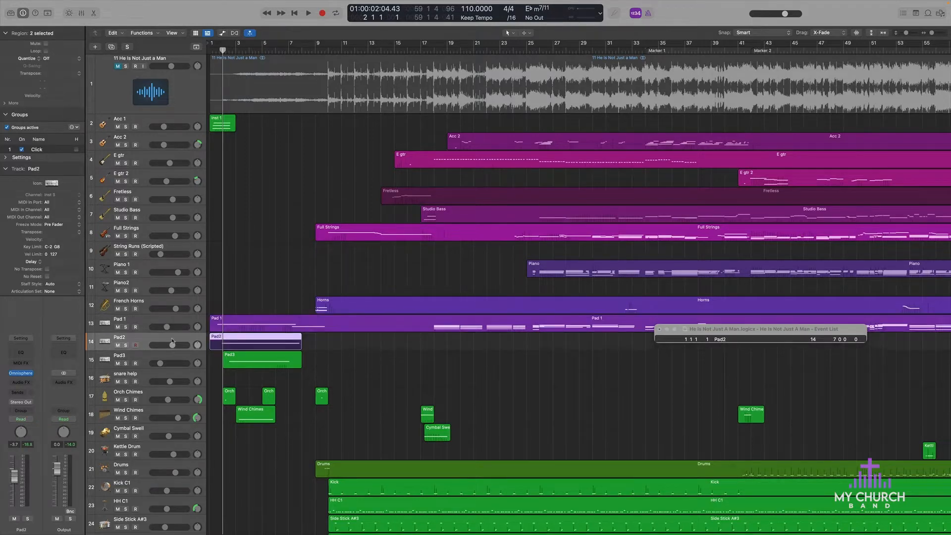
left_click(147, 324)
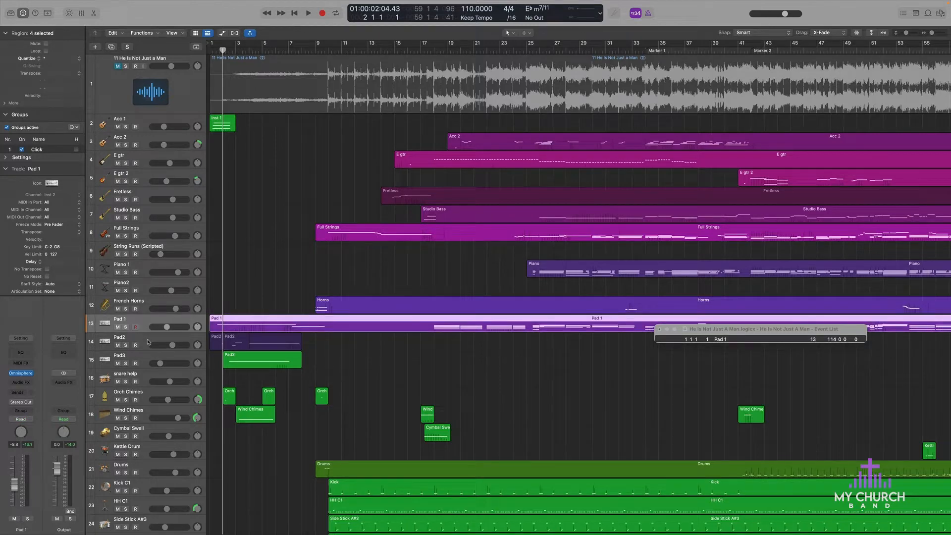
left_click(148, 342)
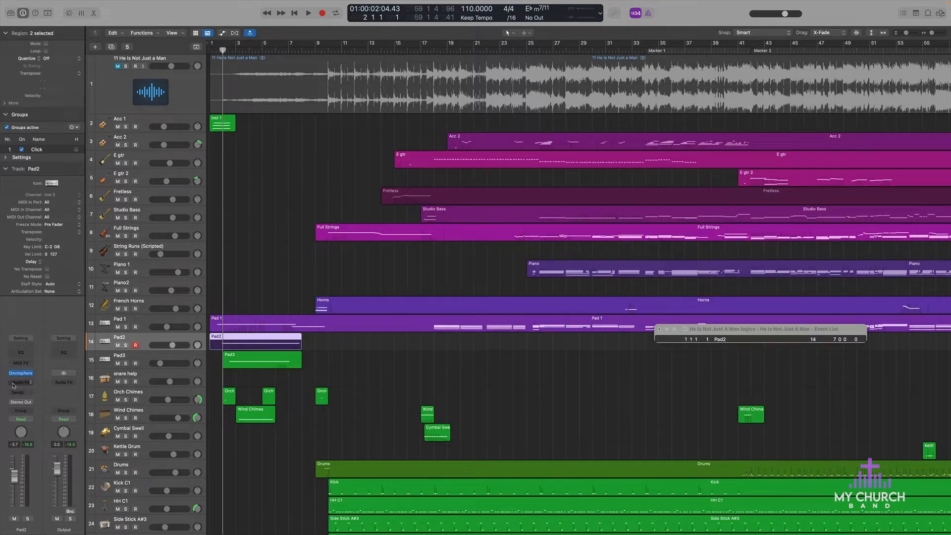
left_click(21, 375)
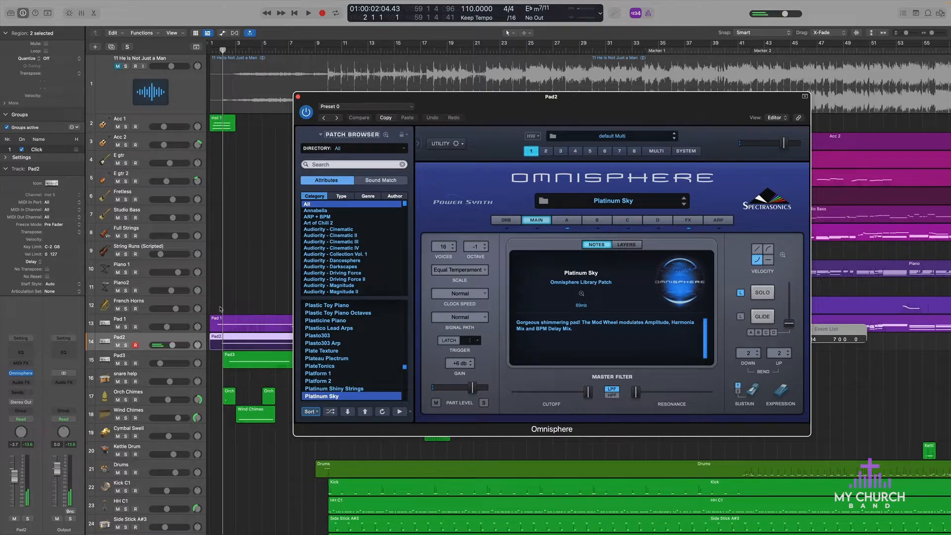
left_click(142, 360)
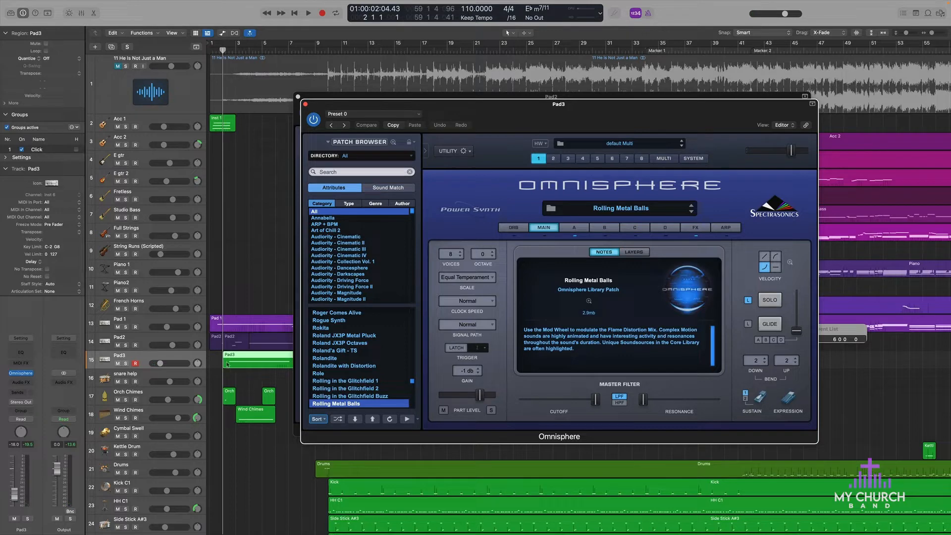
Step: Select and solo the Orch Chimes track, and look over the rest of the track list
left_click(147, 395)
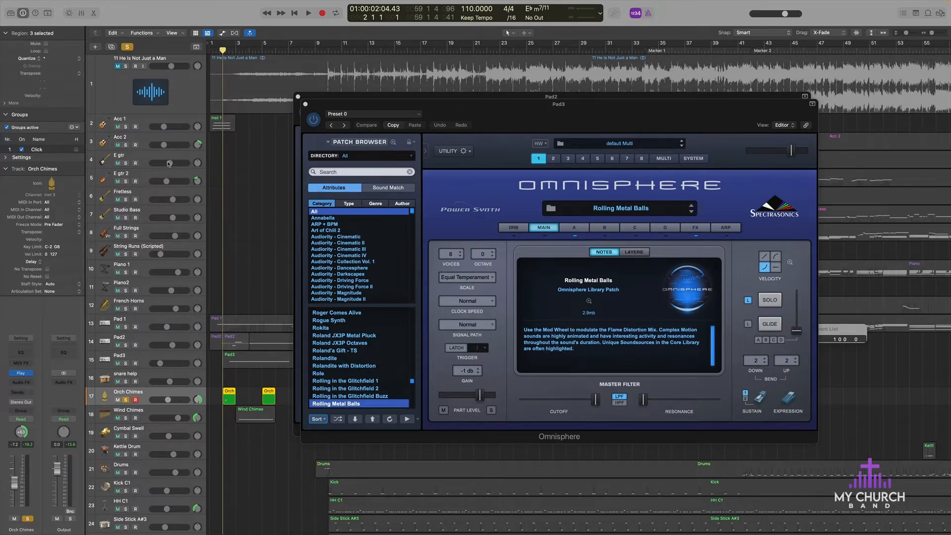
scroll(163, 193, "down", 5)
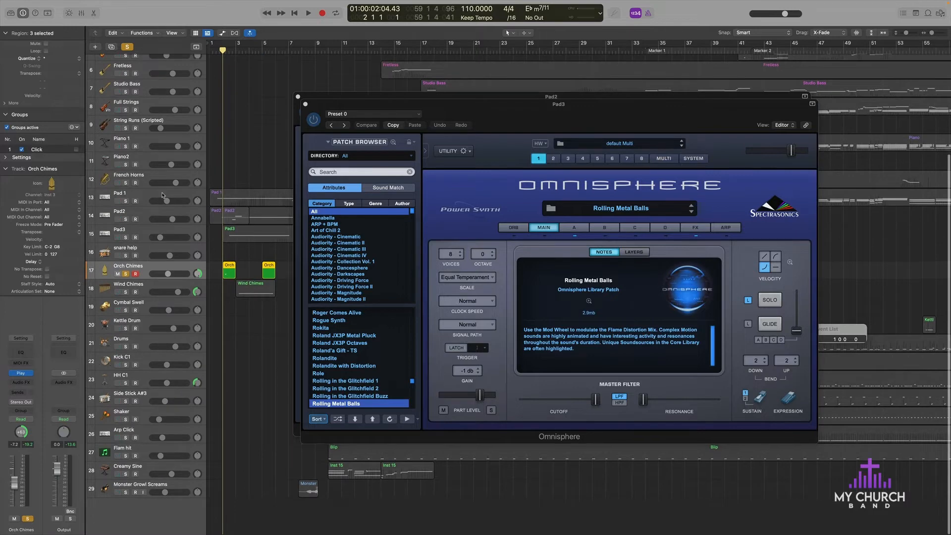
scroll(162, 195, "up", 5)
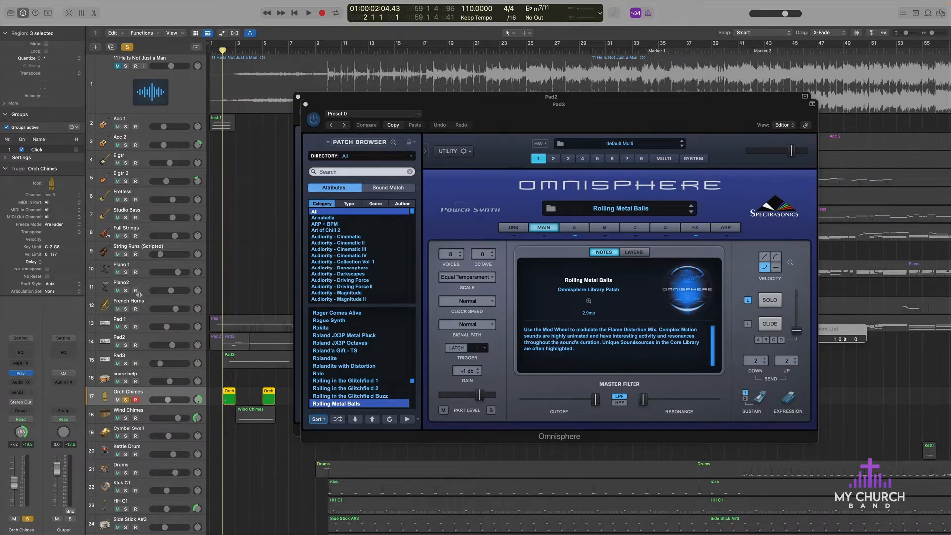
scroll(210, 252, "down", 1)
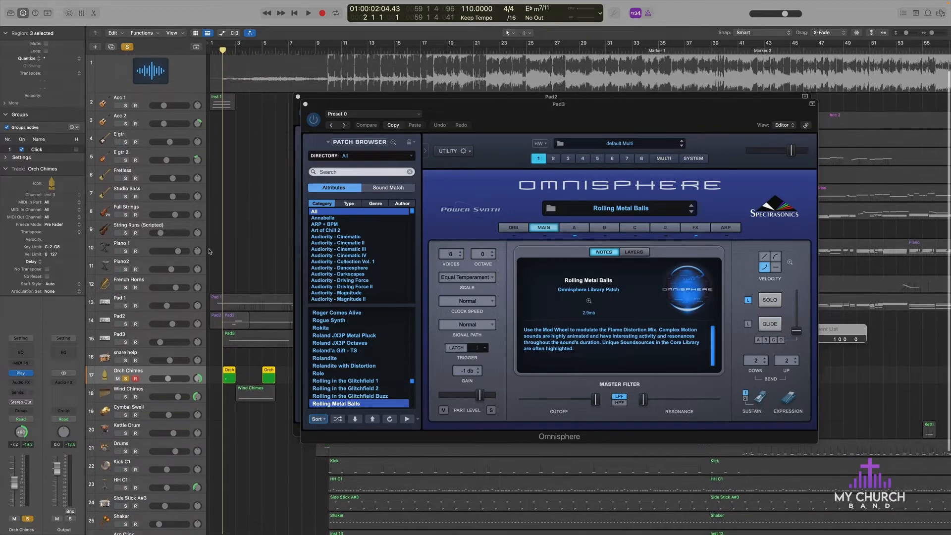
Step: Move the Creamy Sine track up the track list so it sits between Piano2 and French Horns
left_click(237, 301)
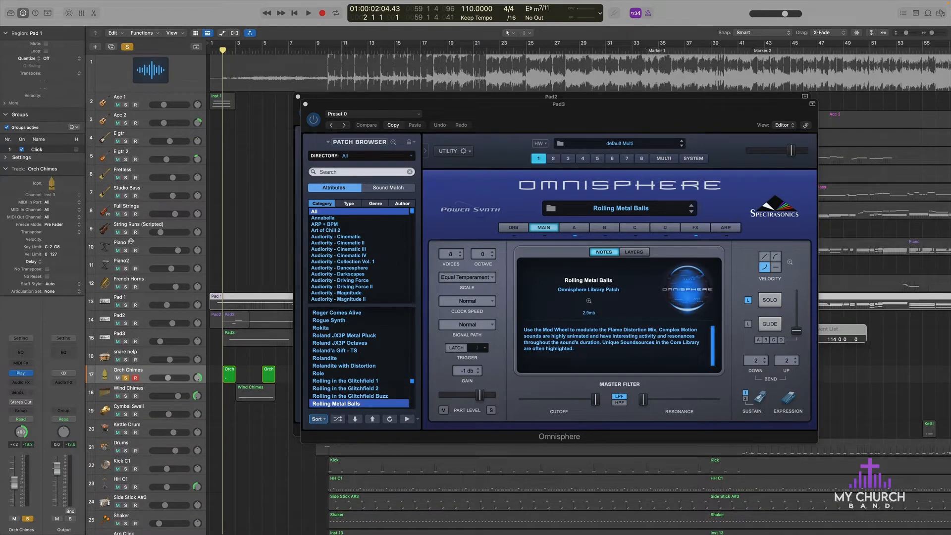
scroll(115, 300, "up", 3)
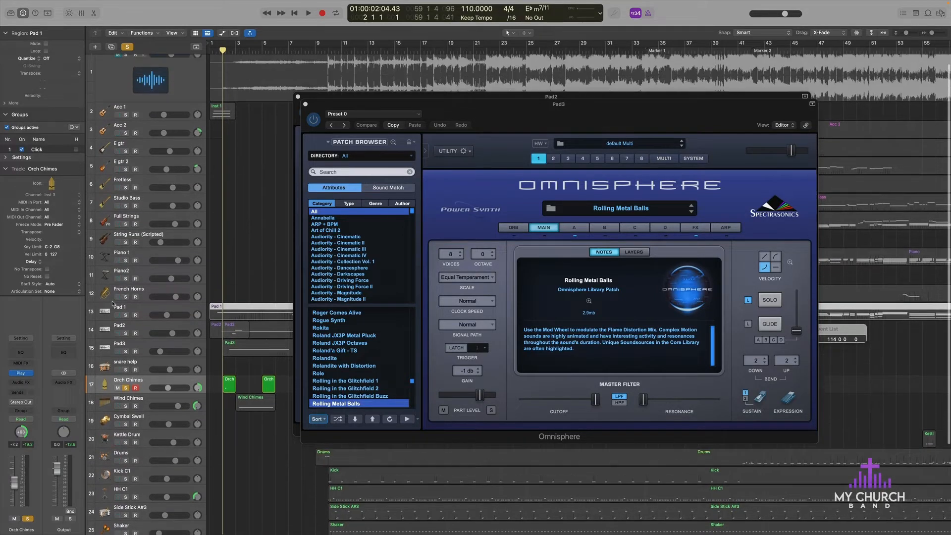
scroll(143, 104, "down", 3)
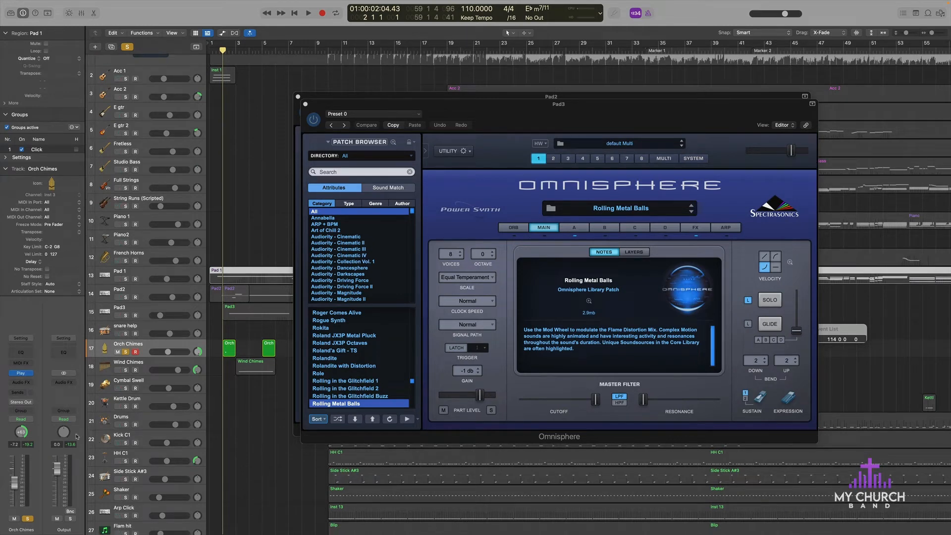
scroll(135, 370, "down", 5)
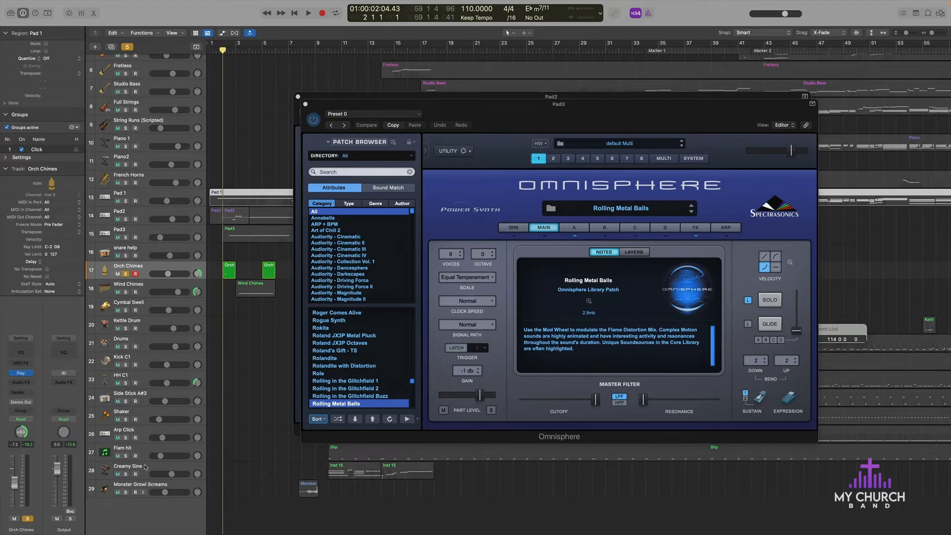
left_click_drag(145, 468, 145, 172)
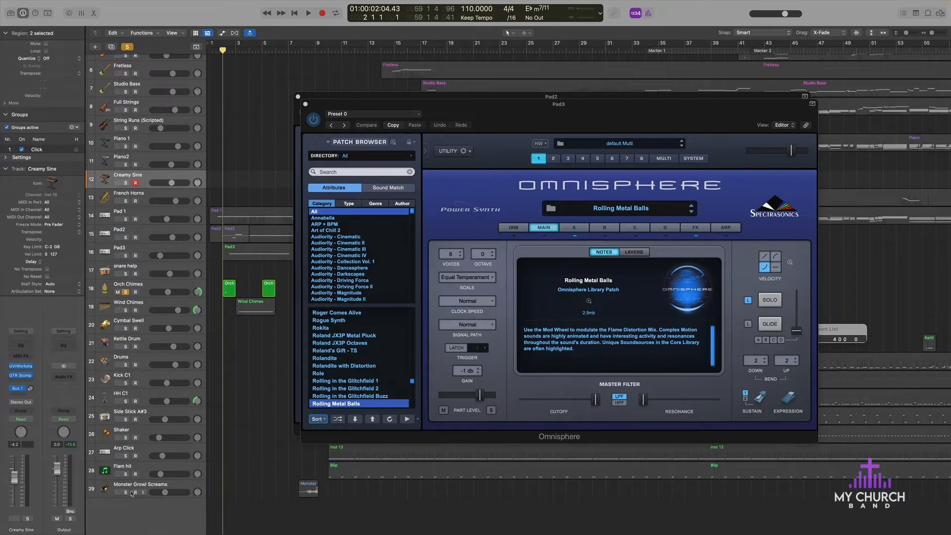
scroll(128, 285, "up", 1)
scroll(128, 286, "up", 4)
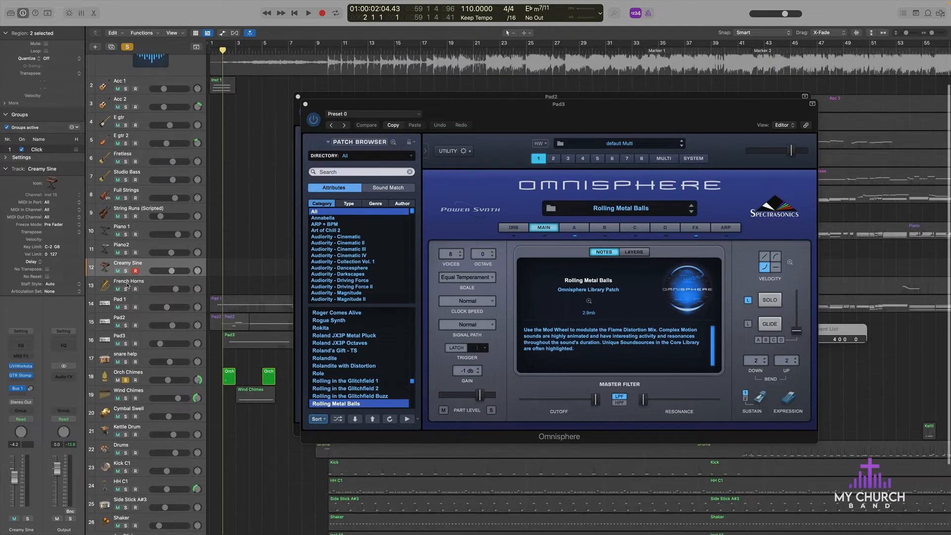
scroll(128, 286, "up", 2)
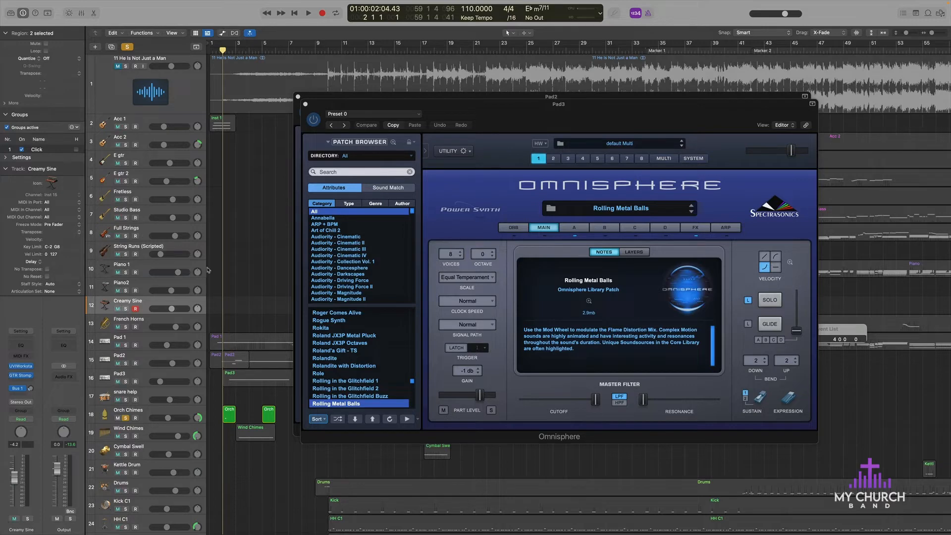
scroll(208, 270, "down", 1)
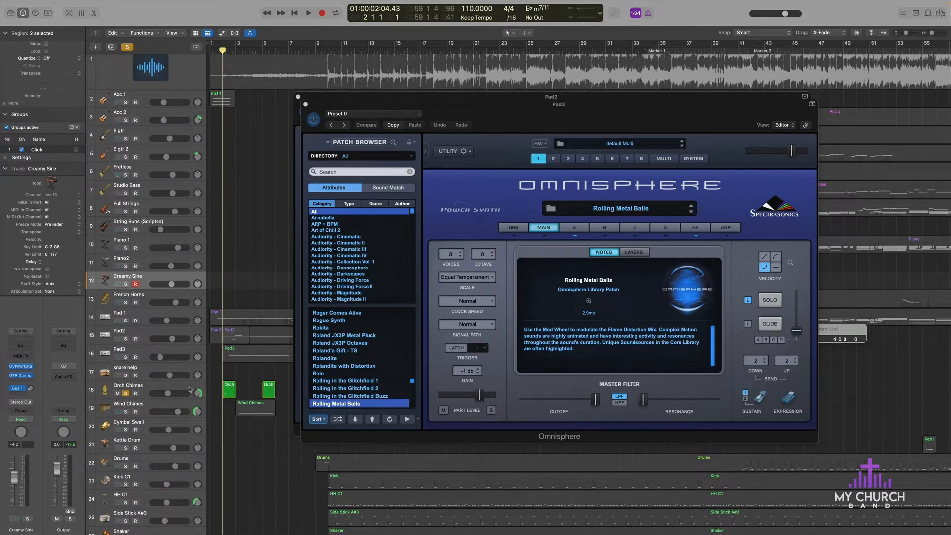
Step: Hide the open plug-in windows and select the Orch Chimes track
key("v")
key("b")
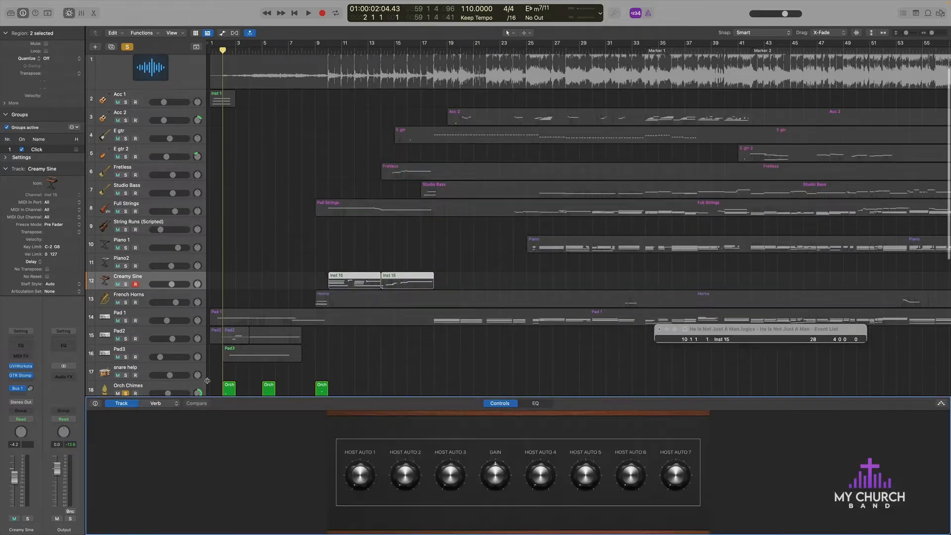
key("n")
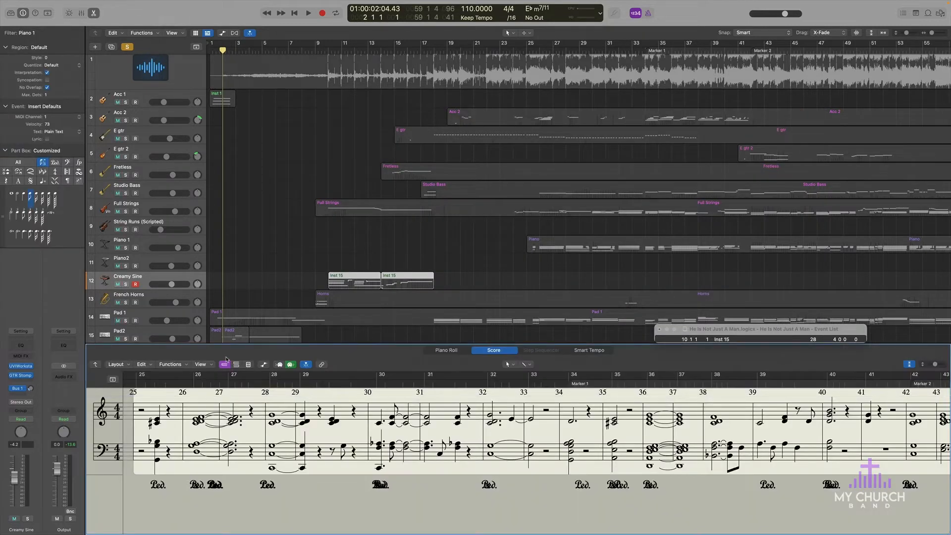
key("n")
key("space")
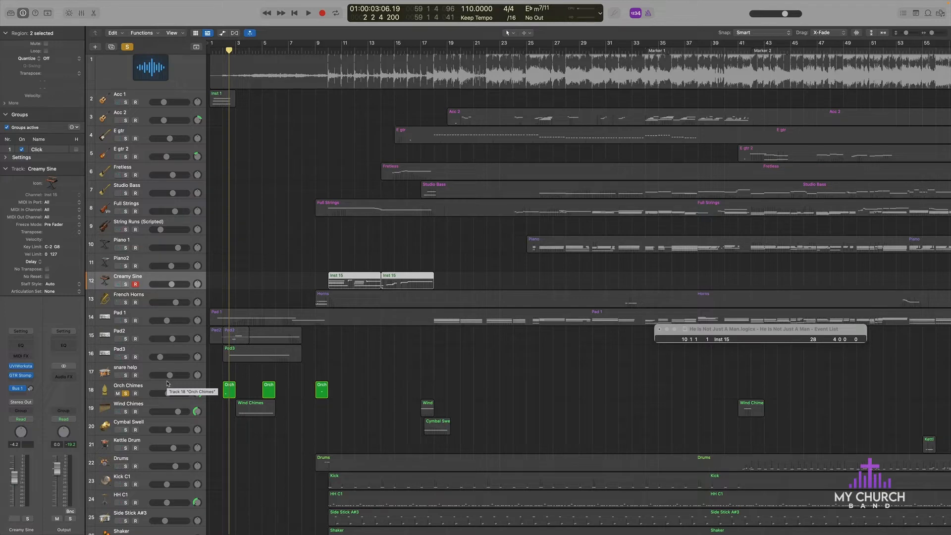
left_click(160, 388)
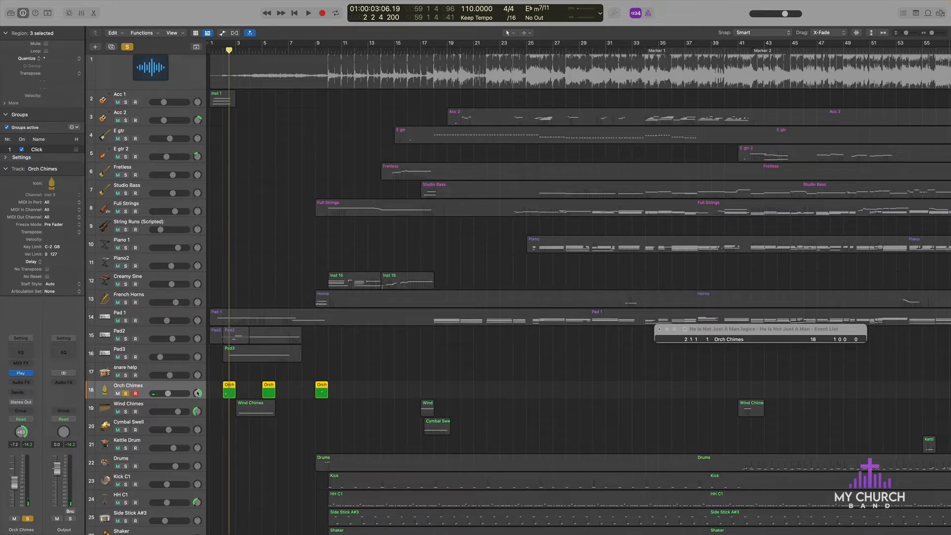
Step: Switch the solo from Orch Chimes to Wind Chimes and play its opening passage
left_click(126, 411)
left_click(126, 393)
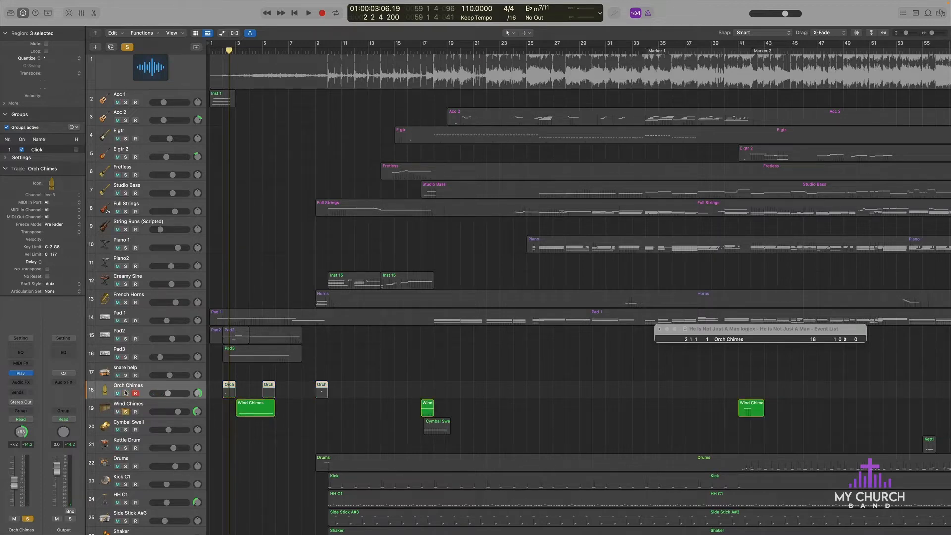
key("space")
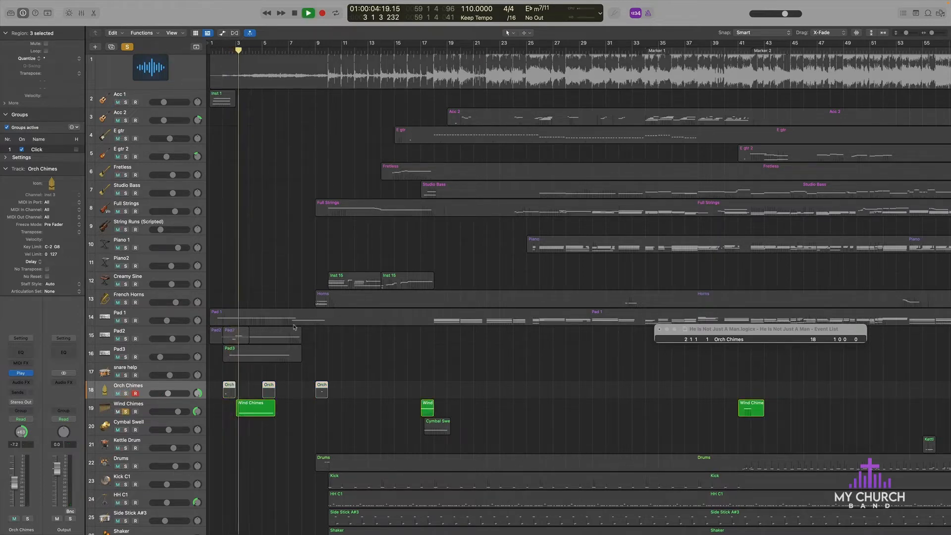
key("space")
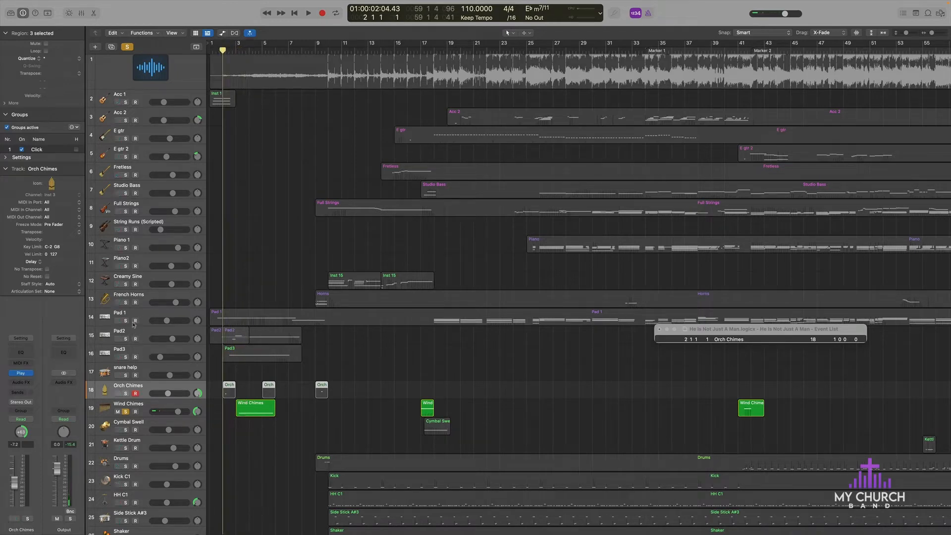
Step: Solo Pad2 alongside Wind Chimes, view its Omnisphere patch during playback, and close the Pad2 and Pad3 plug-in windows
left_click(125, 339)
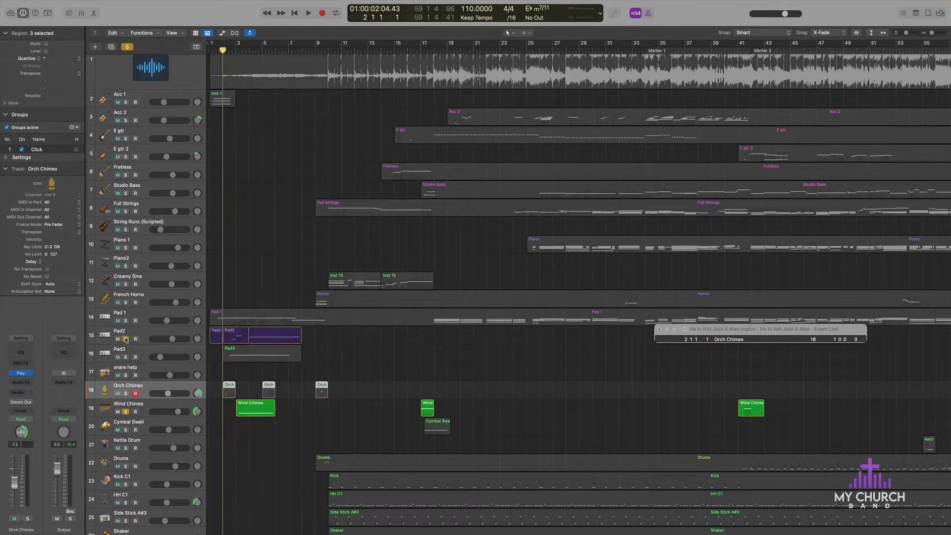
key("space")
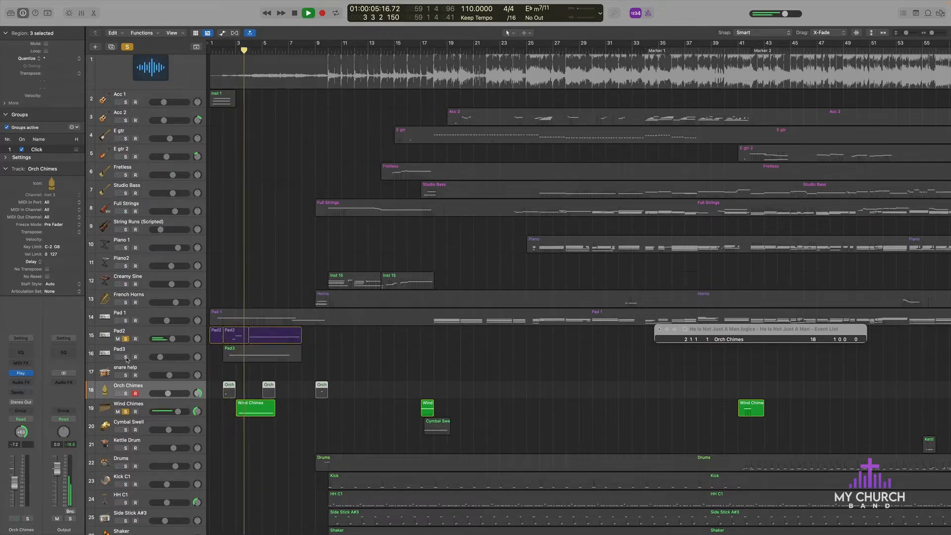
left_click(106, 336)
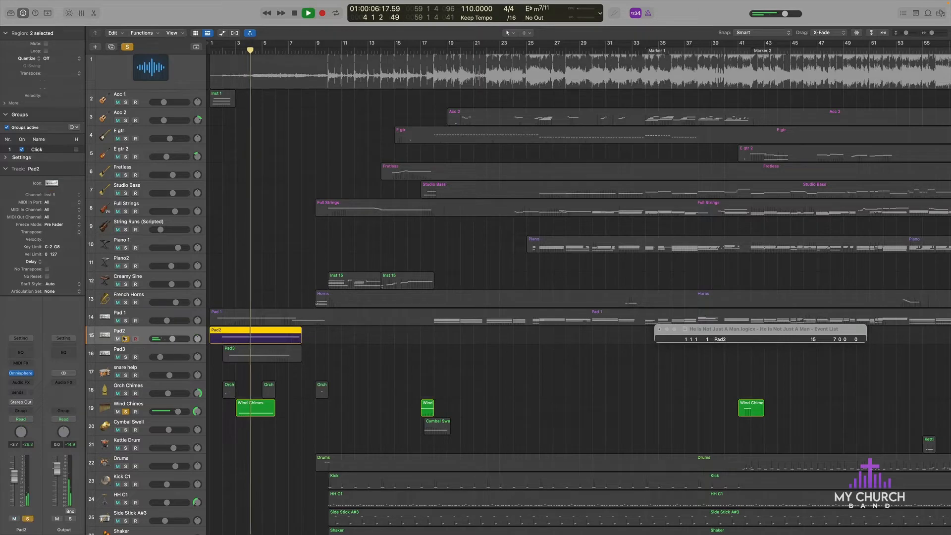
left_click(21, 373)
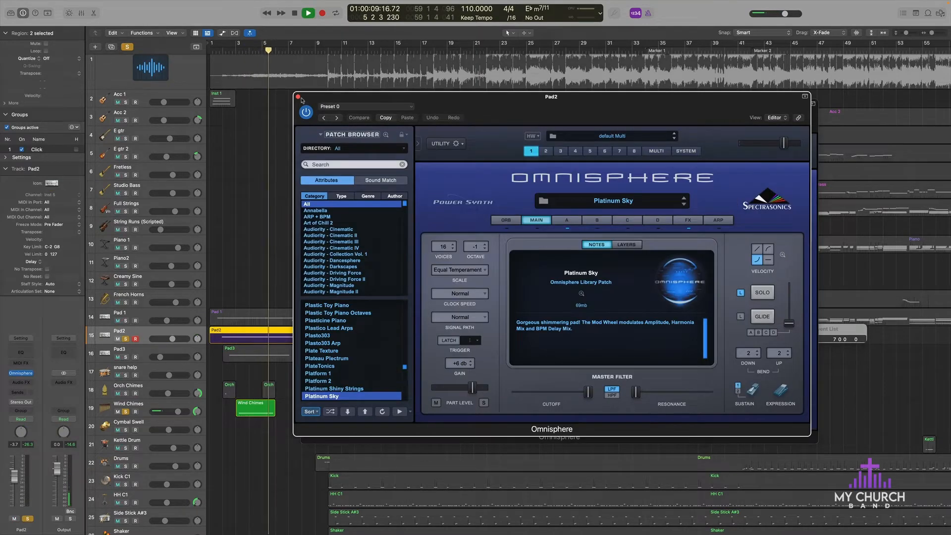
left_click(299, 97)
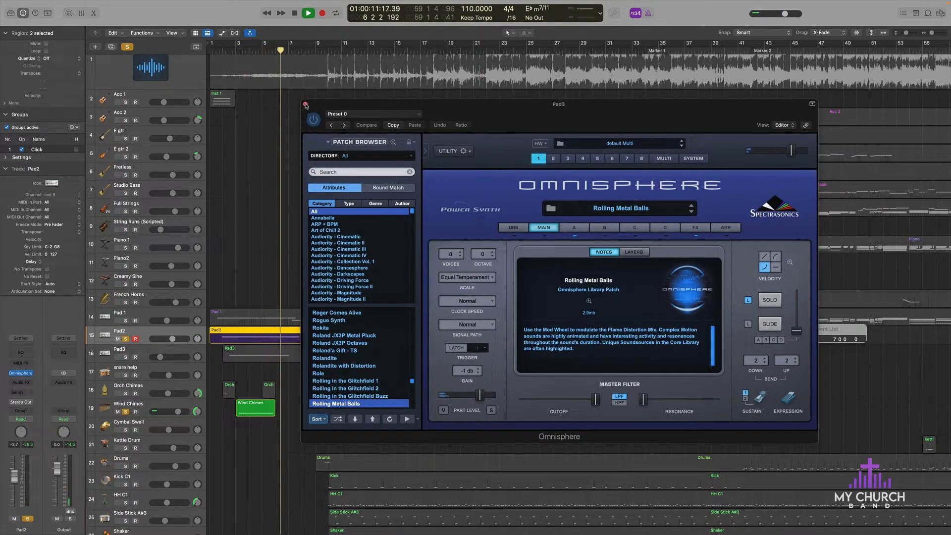
left_click(305, 104)
key("space")
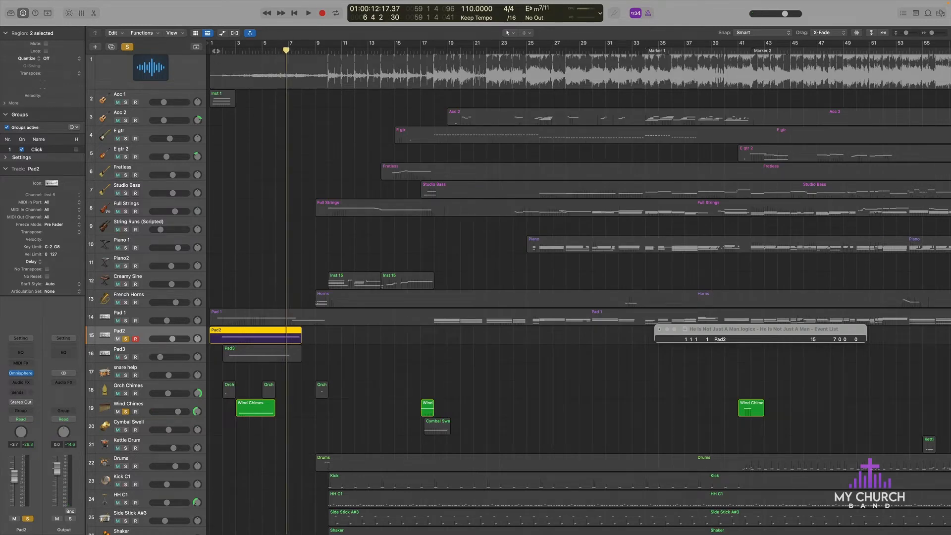
Step: Play the soloed Pad2 and Wind Chimes tracks together from the first bar and stop playback
left_click(215, 53)
key("space")
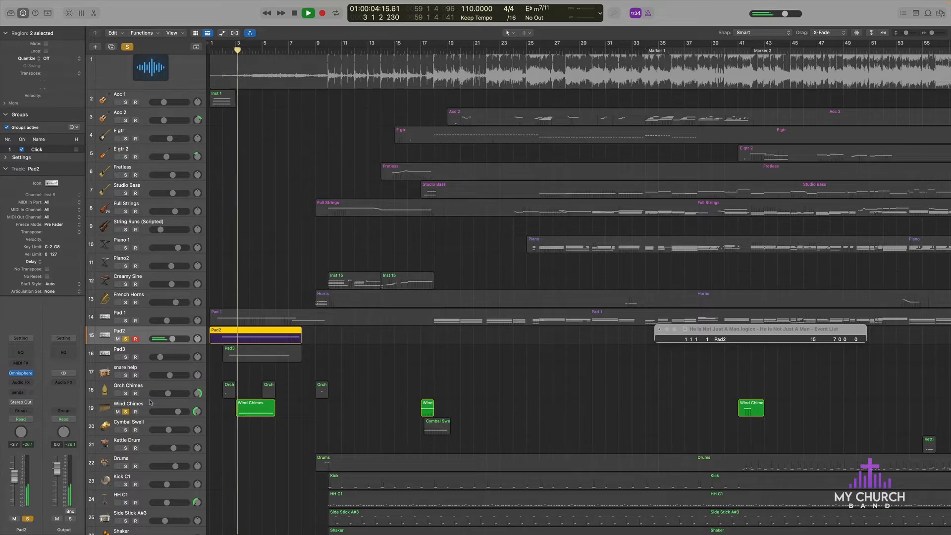
key("space")
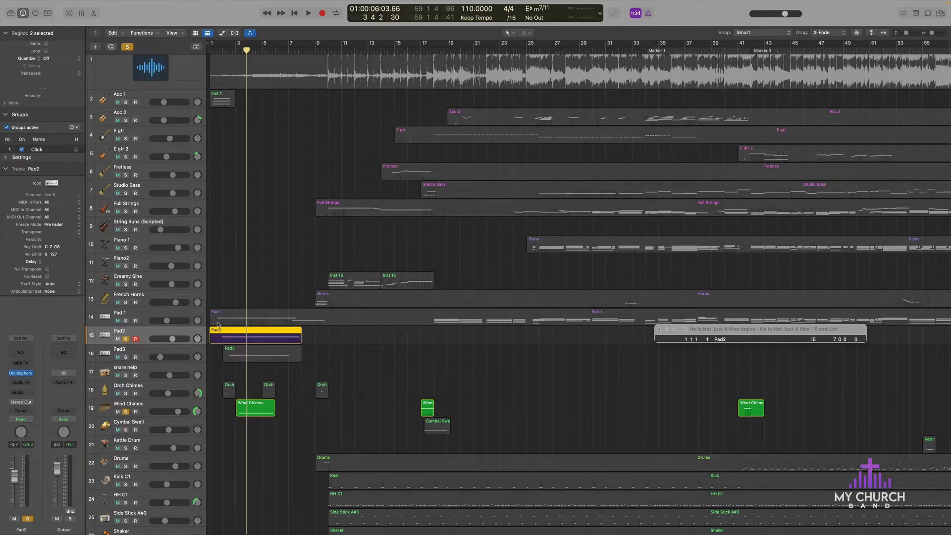
Step: Add Pad3 to the soloed tracks and play a short stretch from bar 2
scroll(231, 382, "down", 5)
scroll(231, 382, "up", 4)
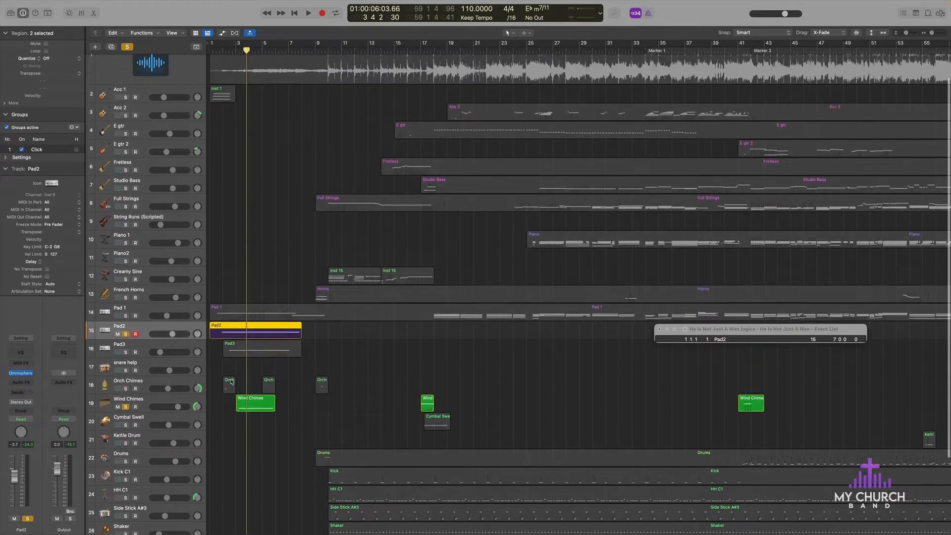
scroll(232, 382, "up", 1)
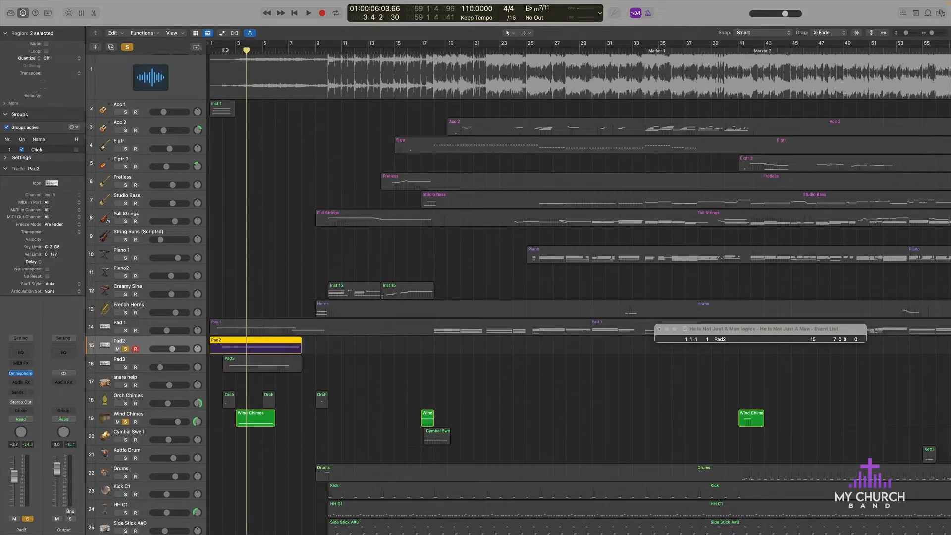
left_click(223, 50)
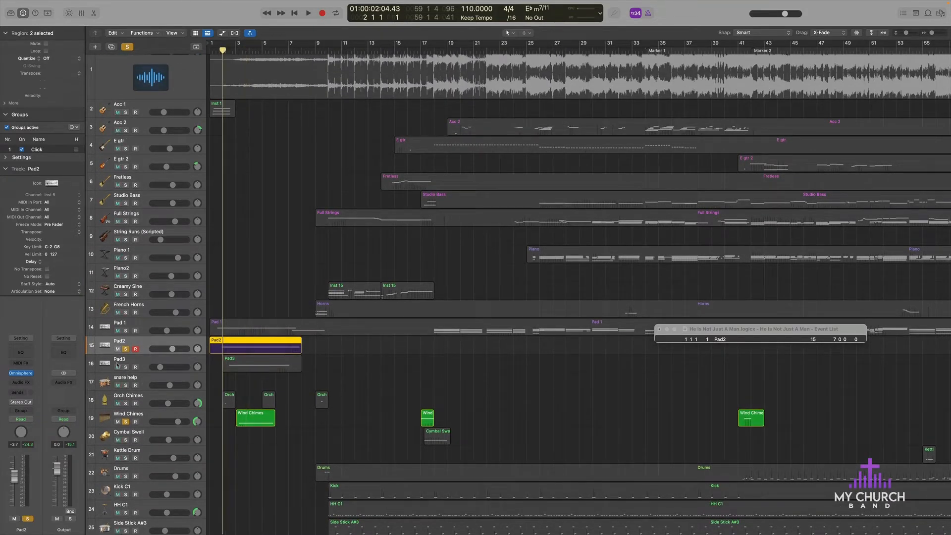
left_click(126, 368)
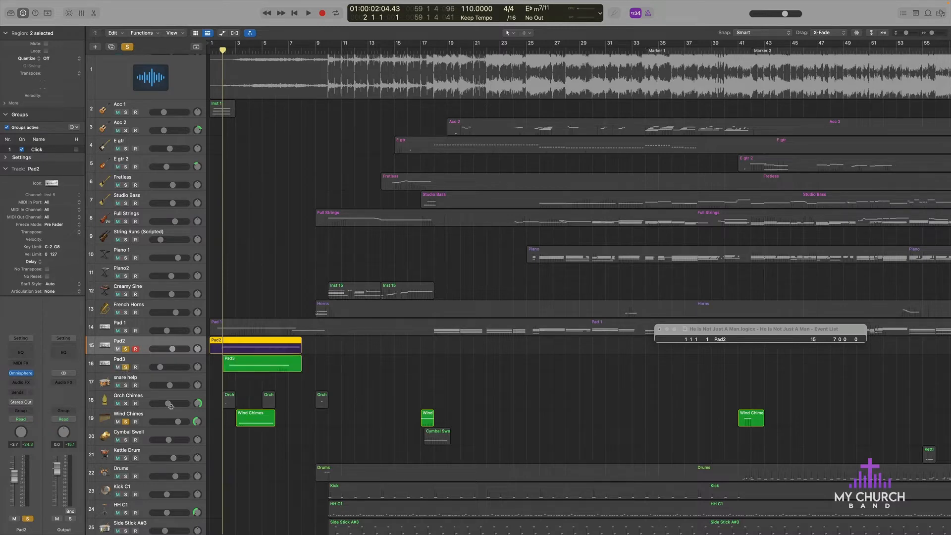
key("space")
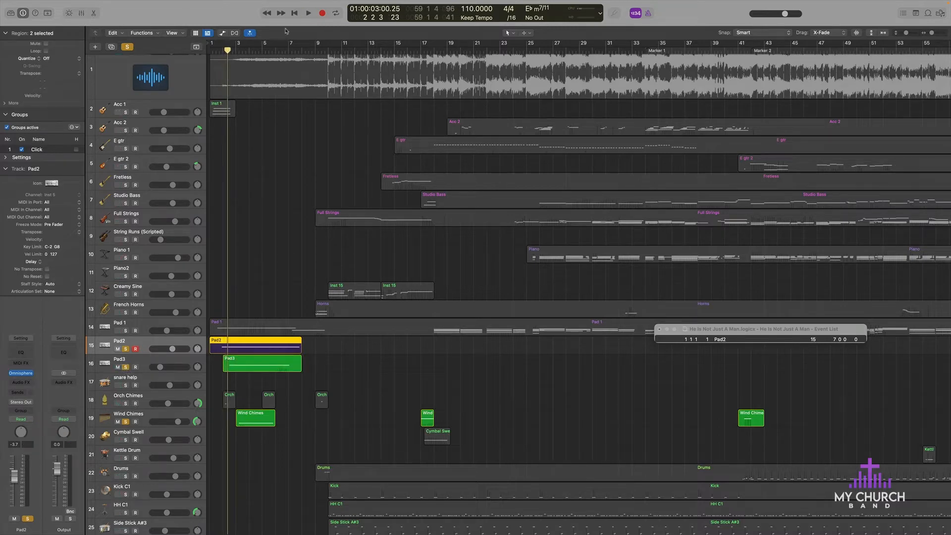
key("space")
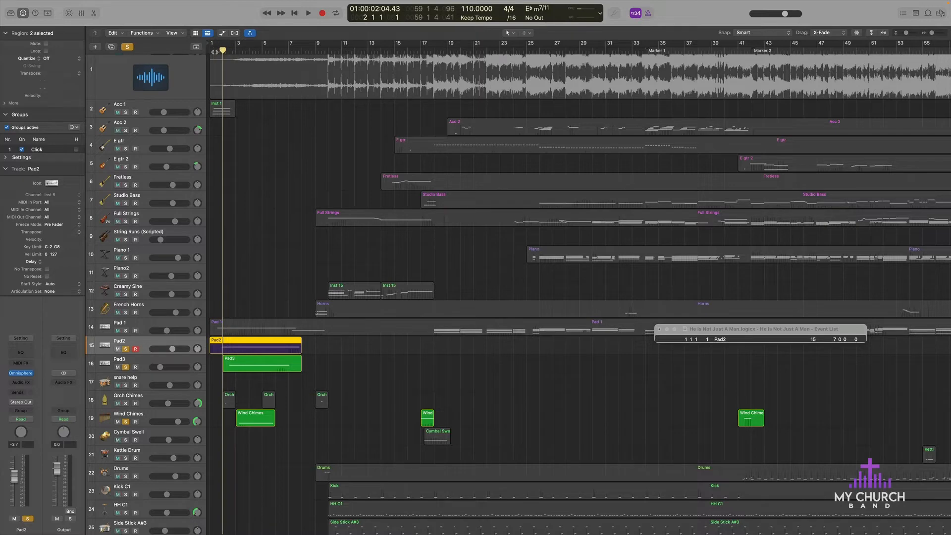
Step: Play the soloed intro tracks from the first bar, adding Orch Chimes to the solo during playback
left_click(215, 52)
key("space")
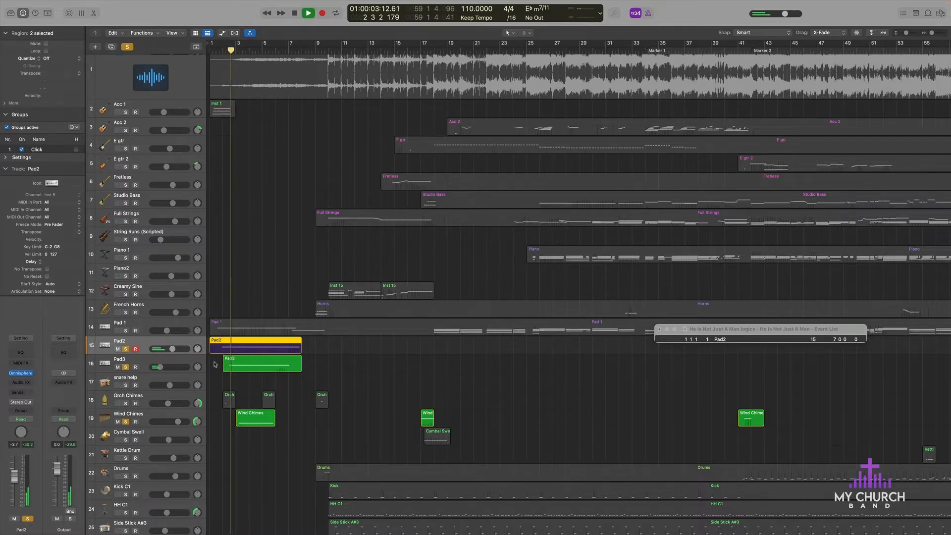
left_click(126, 403)
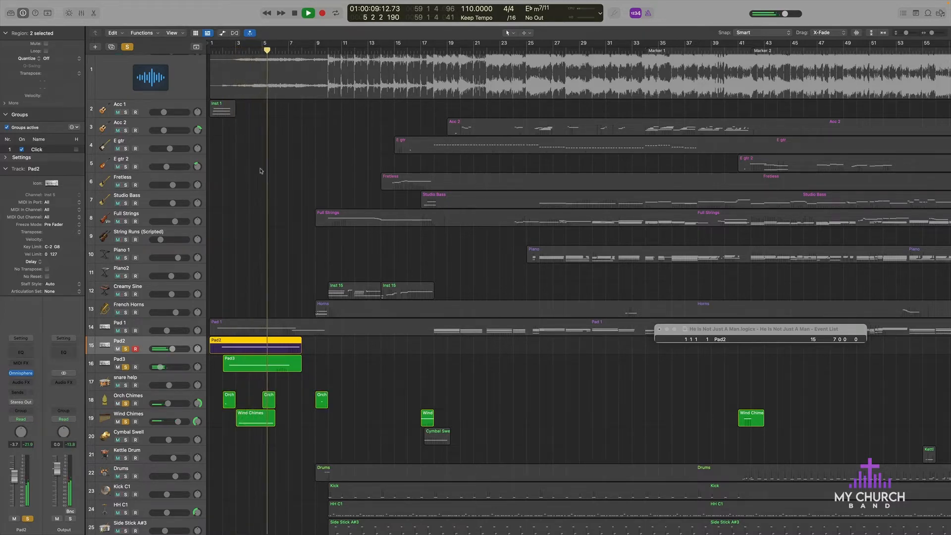
Step: Leave only the 11 He Is Not Just a Man reference track soloed and place the playhead at bar 2
scroll(130, 74, "up", 2)
left_click(126, 67)
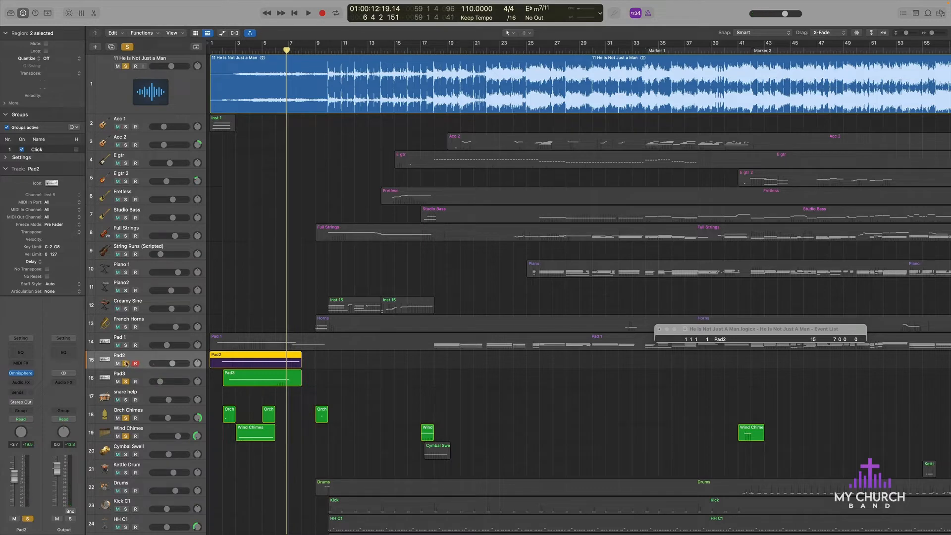
left_click_drag(125, 363, 126, 439)
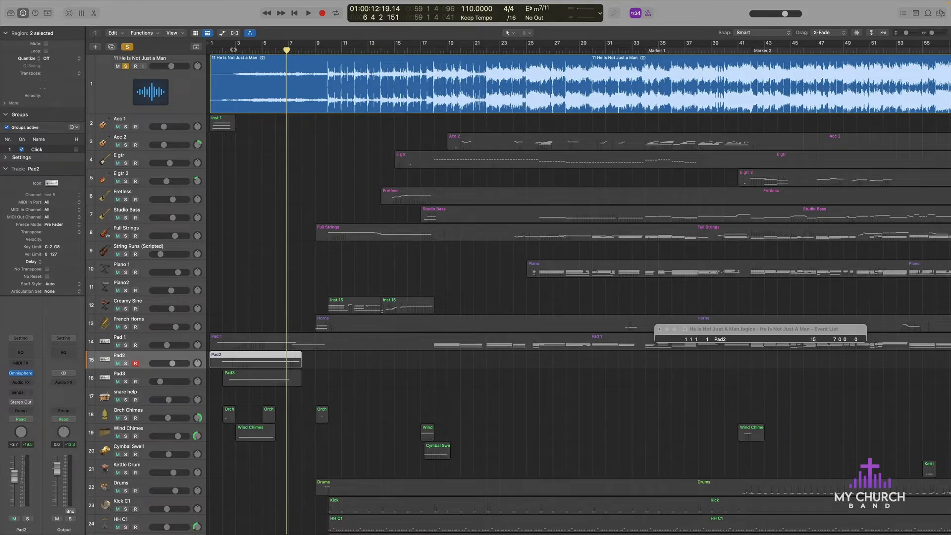
left_click(233, 49)
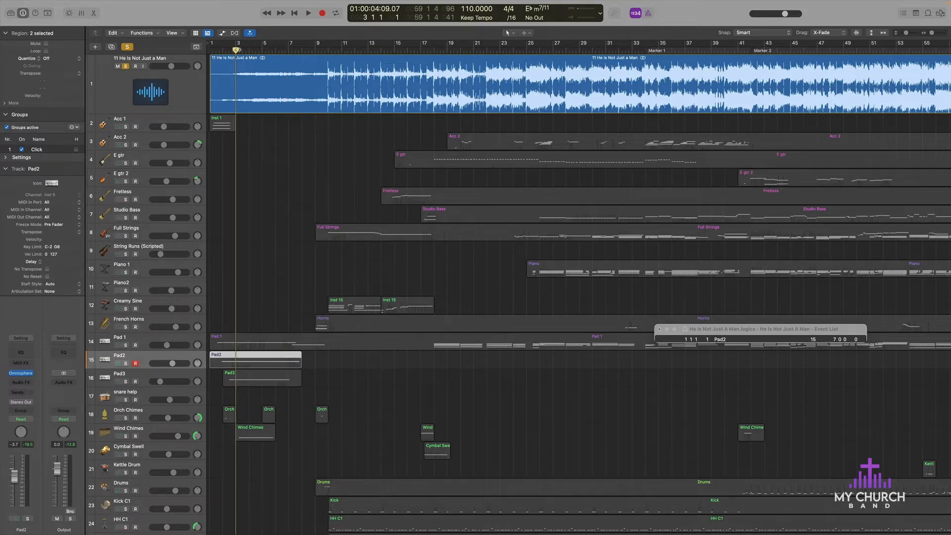
left_click(223, 50)
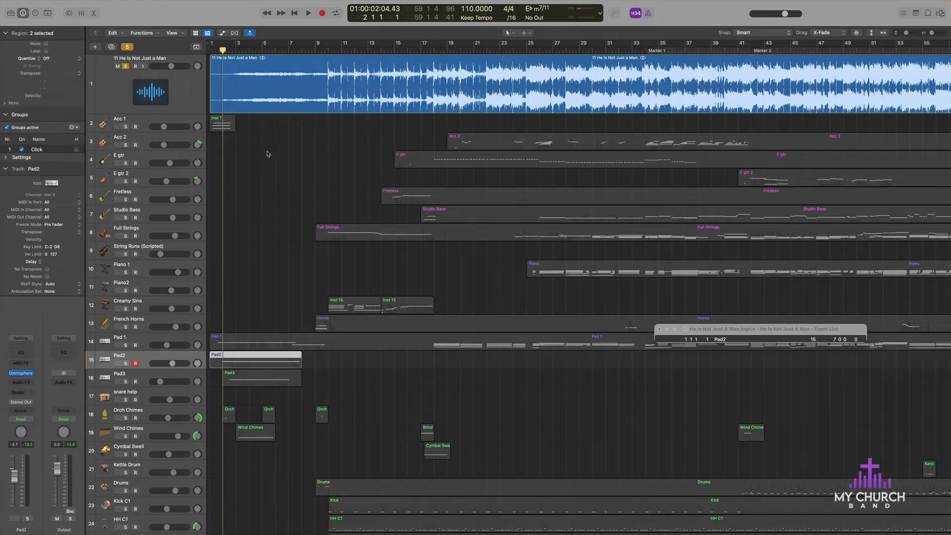
Step: Play the soloed reference track from bar 2, then stop and place the playhead at bar 7
key("space")
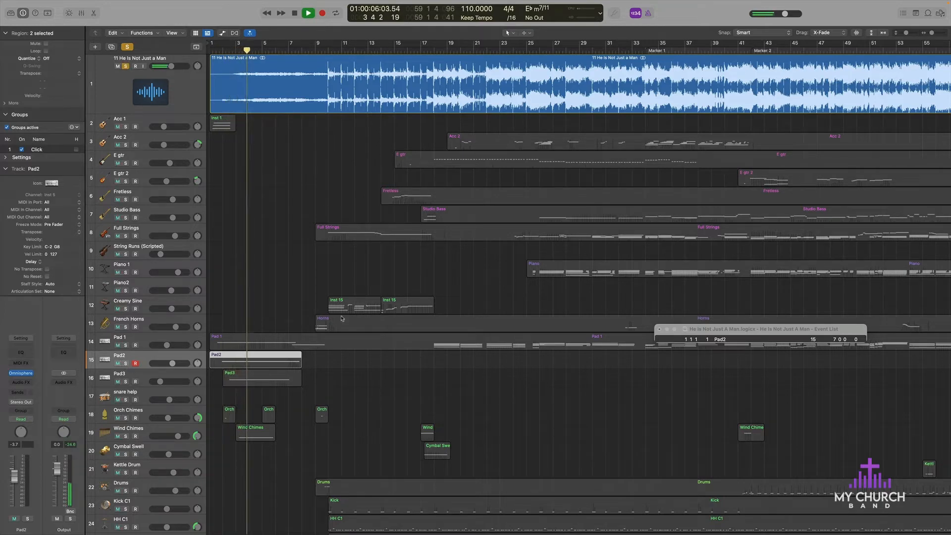
left_click(308, 48)
key("space")
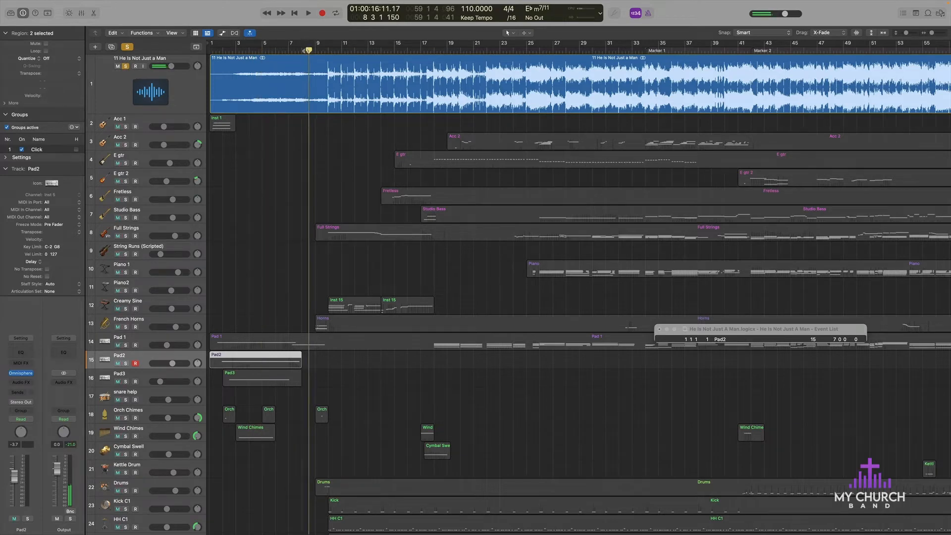
left_click(287, 50)
Step: Play the reference from bar 7, toggling the Monster Growl Screams track's solo on and back off
scroll(345, 159, "down", 10)
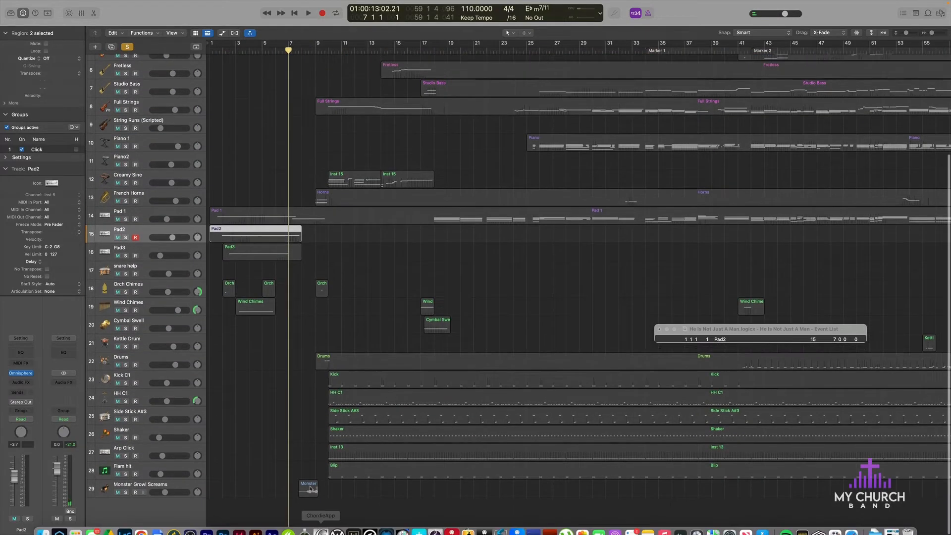
left_click(126, 492)
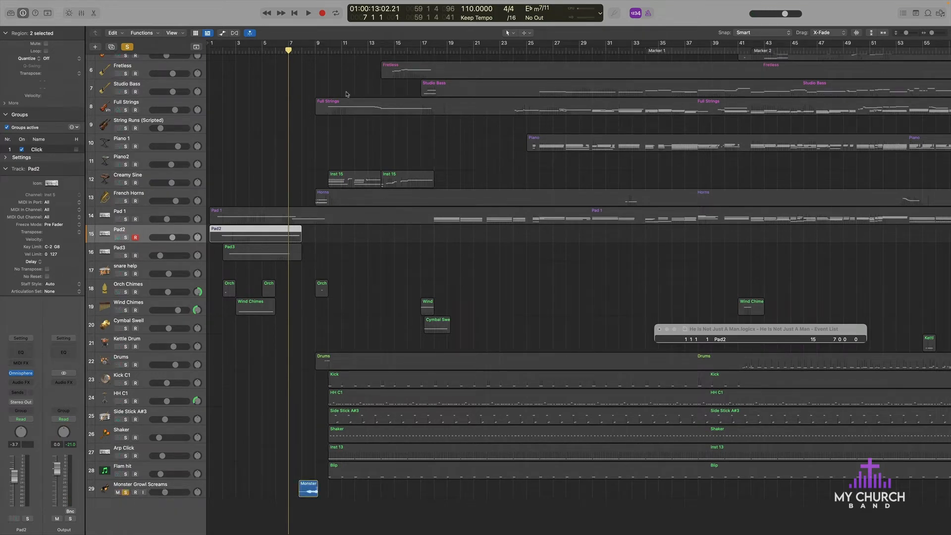
scroll(347, 94, "up", 10)
key("space")
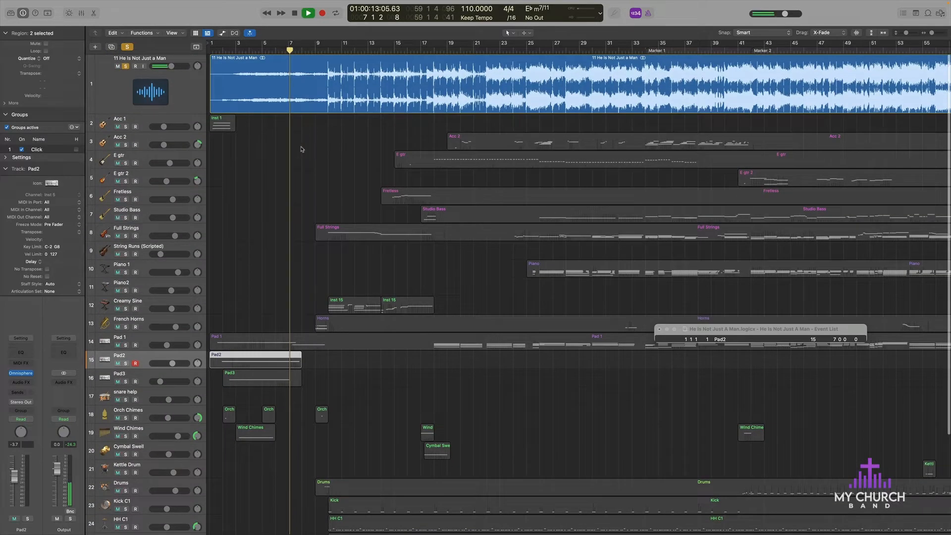
scroll(301, 149, "down", 10)
left_click(125, 493)
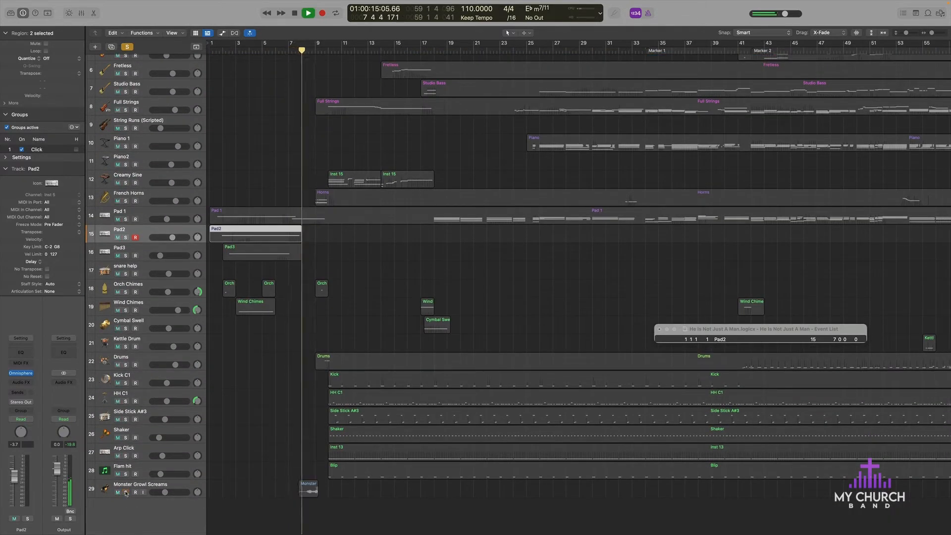
Step: Solo Monster Growl Screams in place of the reference track and play it from between bars 7 and 8
scroll(117, 70, "up", 10)
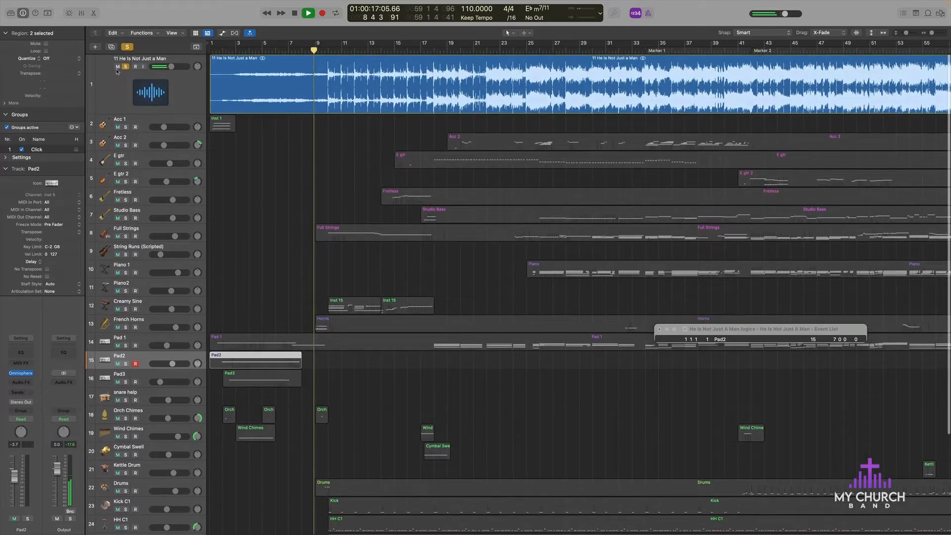
left_click(126, 67)
left_click(296, 51)
scroll(296, 50, "down", 10)
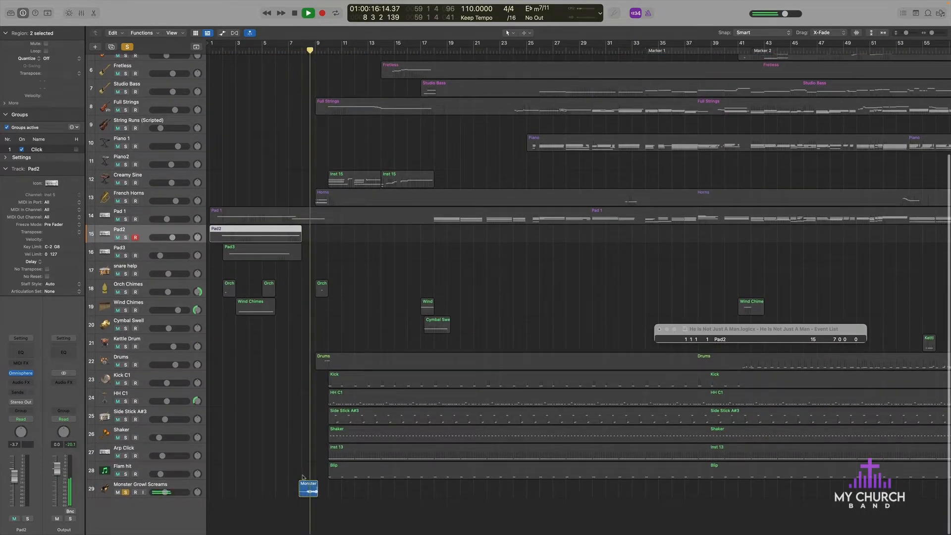
scroll(303, 477, "up", 10)
scroll(303, 477, "down", 2)
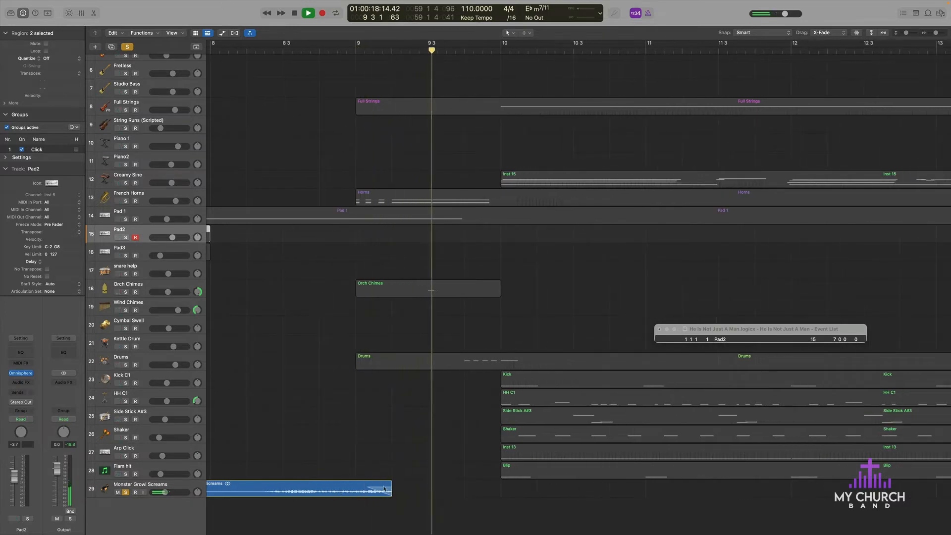
key("space")
Step: Replay the soloed Monster Growl Screams region from just after bar 8 and stop playback
scroll(295, 399, "left", 3)
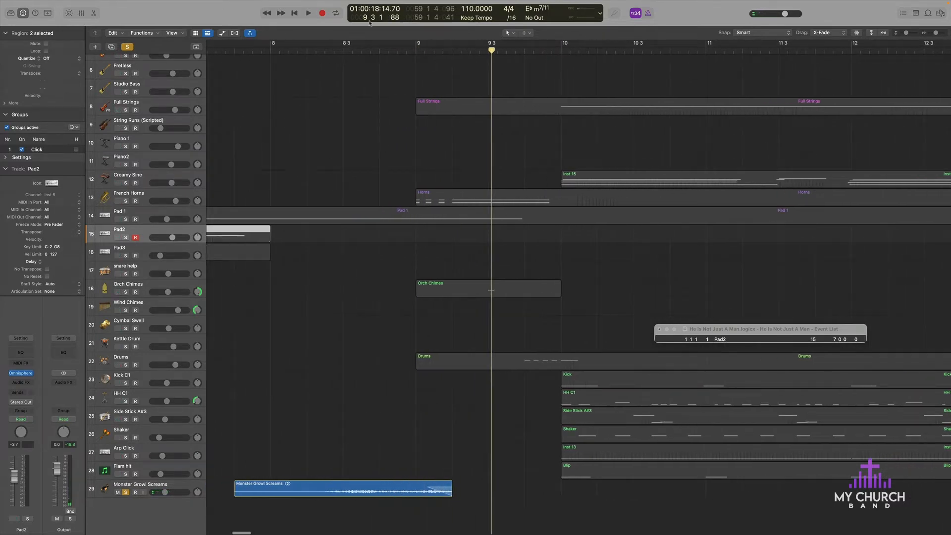
double_click(320, 48)
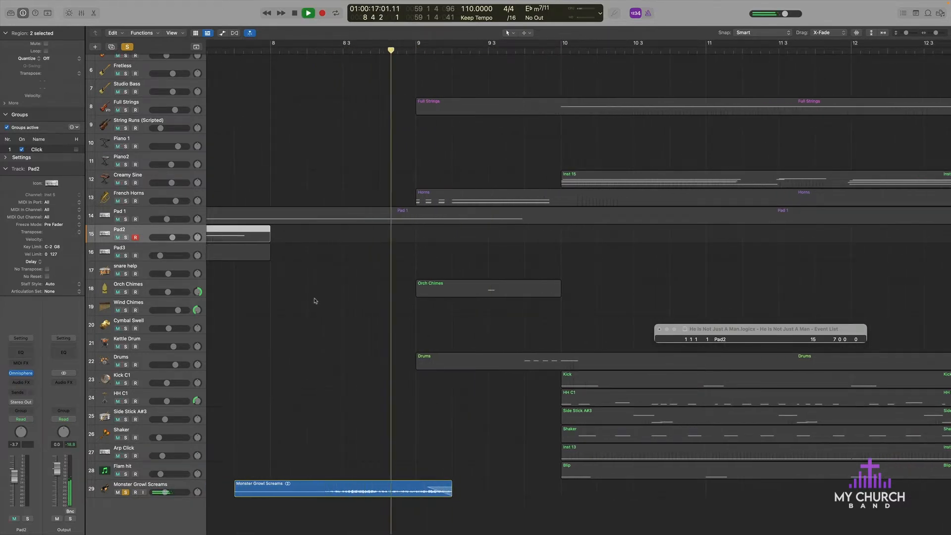
scroll(396, 347, "down", 15)
key("space")
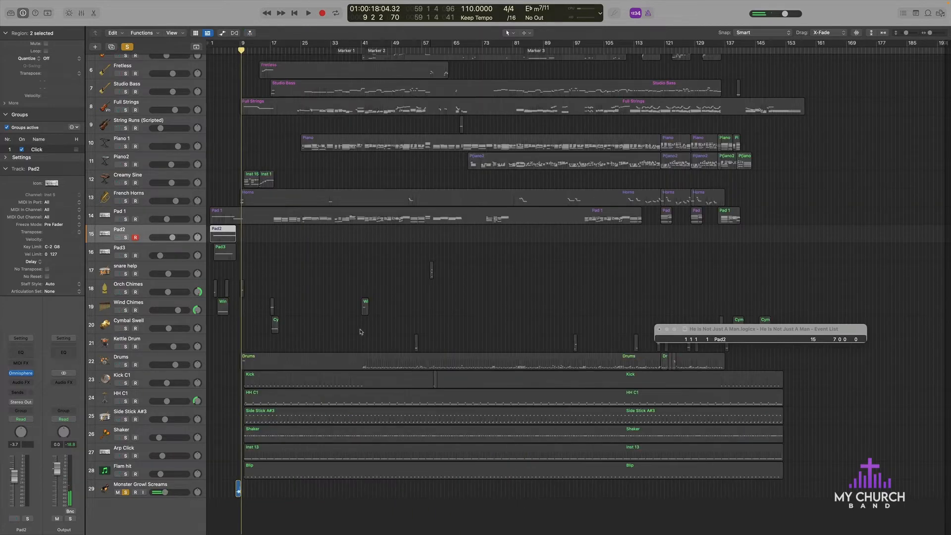
Step: Clear all track solos and play the full arrangement from bar 6 through bar 9
left_click(231, 50)
scroll(198, 296, "up", 10)
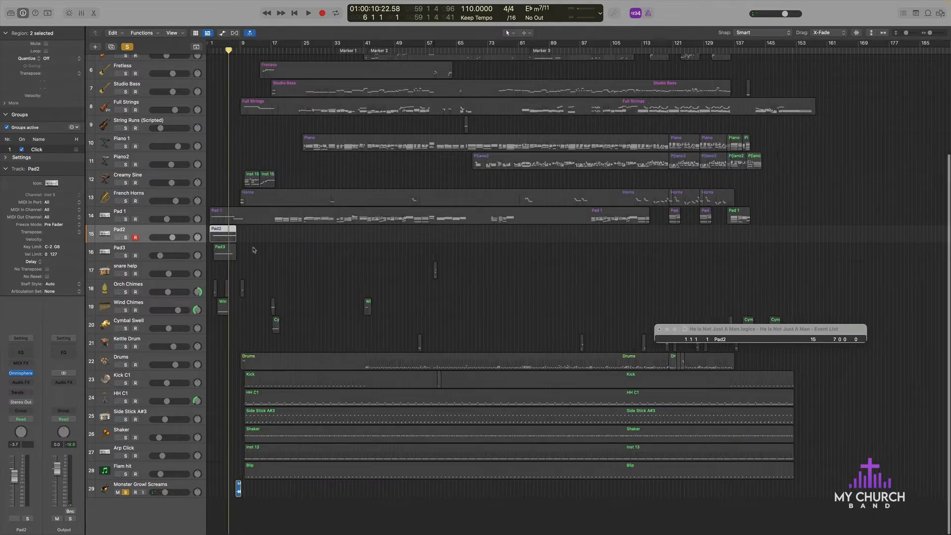
left_click(127, 47)
key("space")
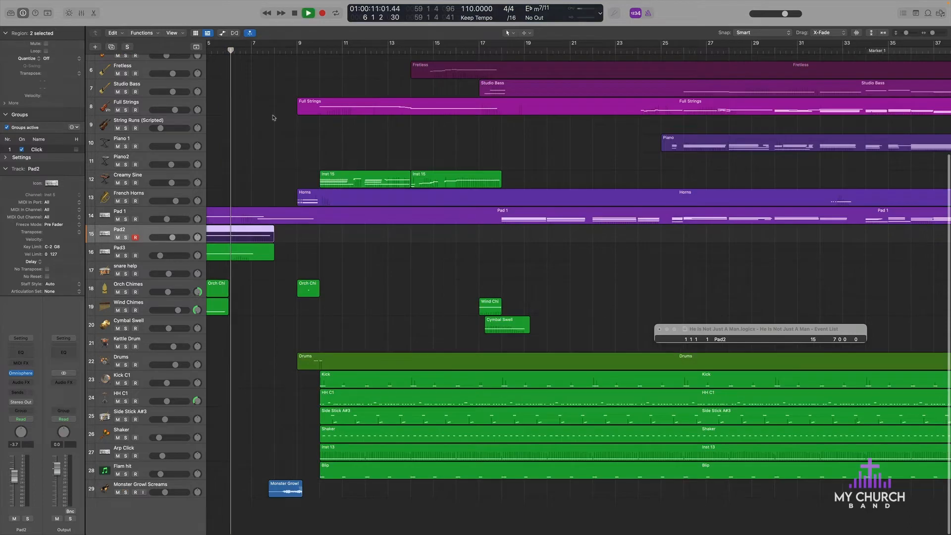
scroll(333, 200, "up", 5)
scroll(384, 268, "left", 3)
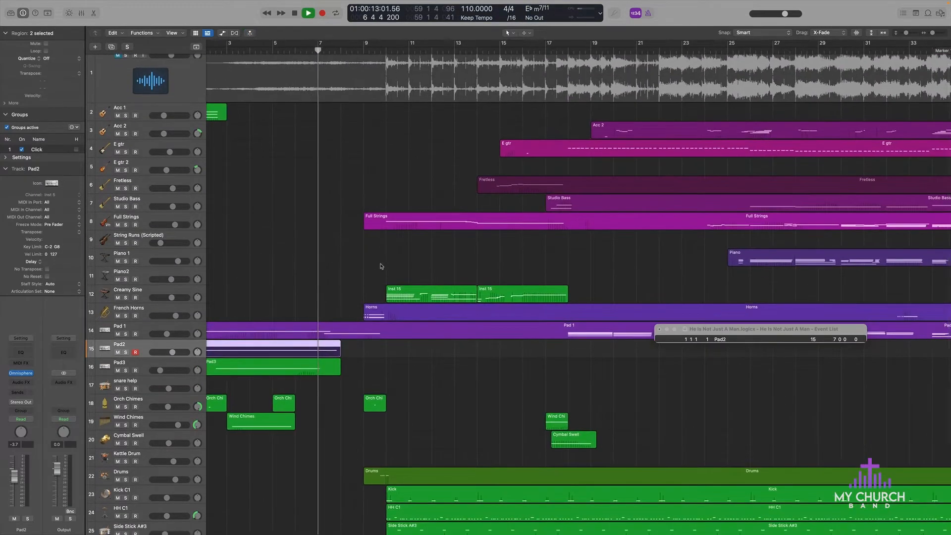
scroll(381, 267, "down", 5)
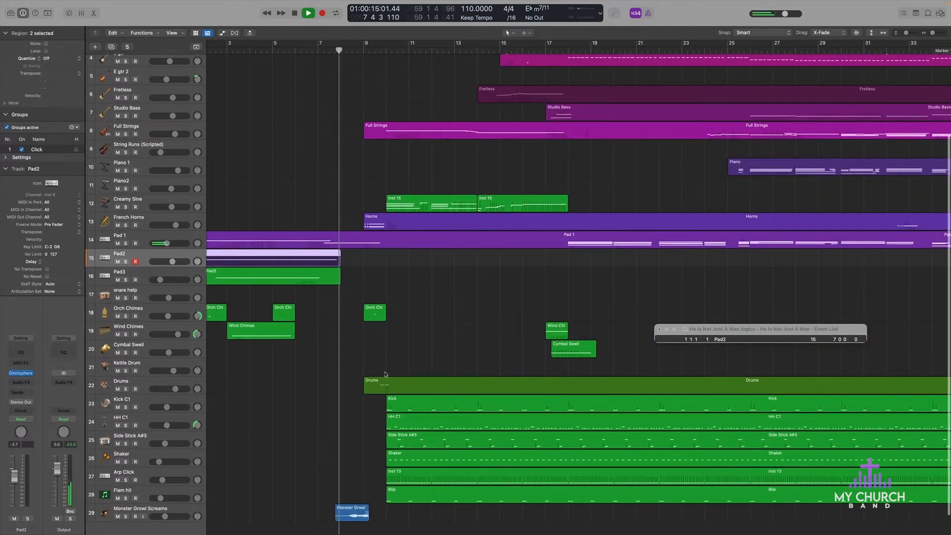
scroll(396, 208, "up", 3)
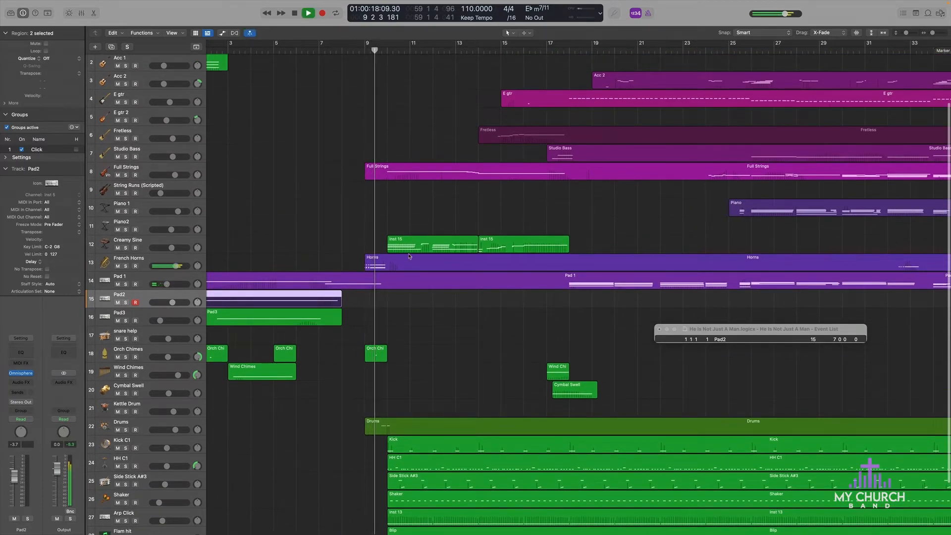
key("space")
Step: Select the Horns region, solo the French Horns track and open its Play instrument
left_click(385, 259)
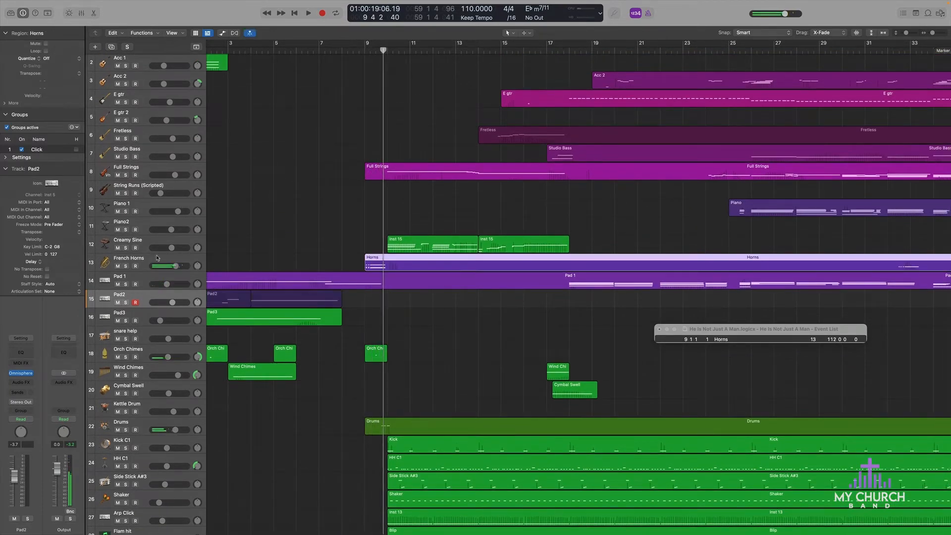
left_click(126, 266)
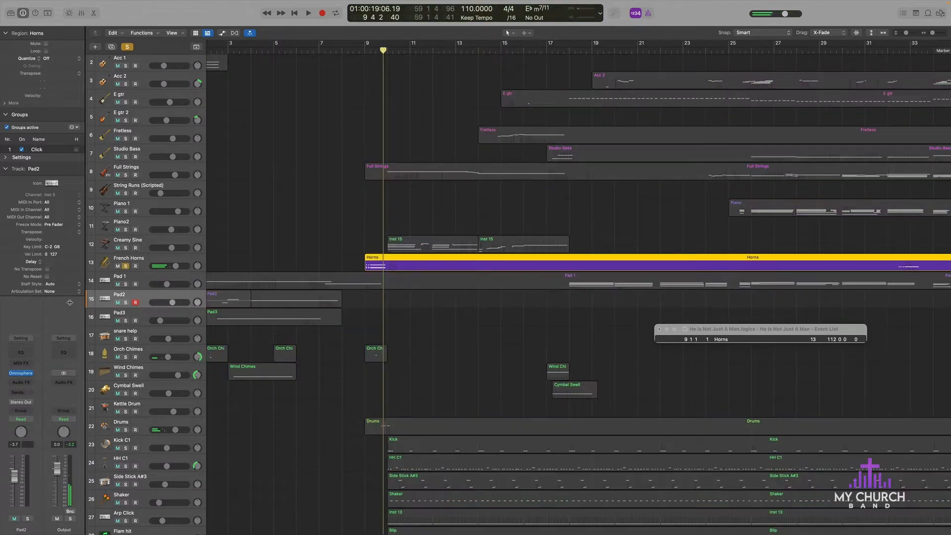
left_click(145, 259)
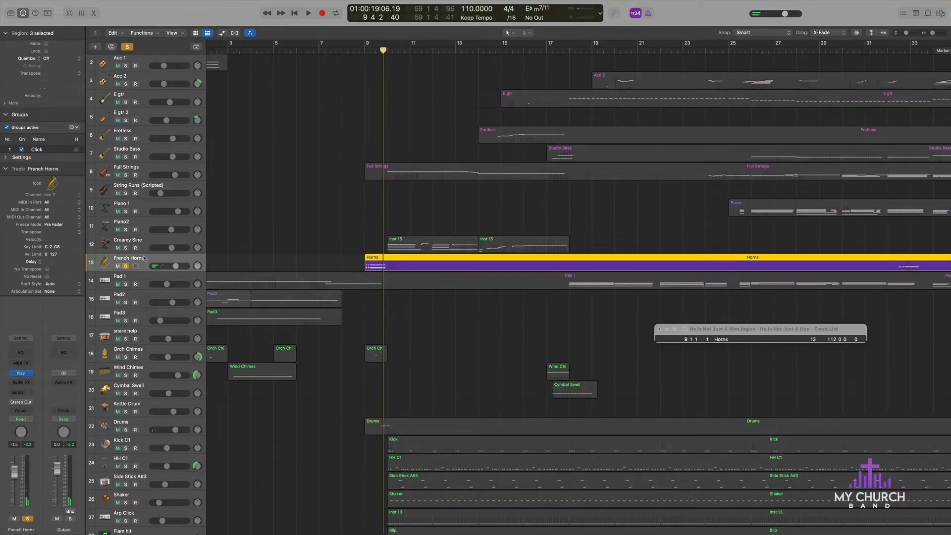
left_click(21, 375)
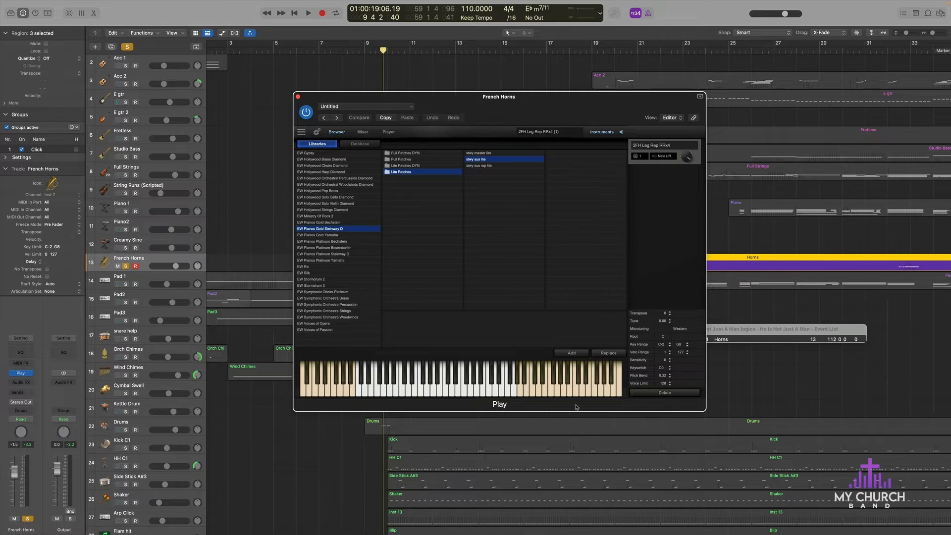
Step: Review the French Horns instrument's Mixer and Player pages in Play
left_click(301, 132)
left_click(572, 104)
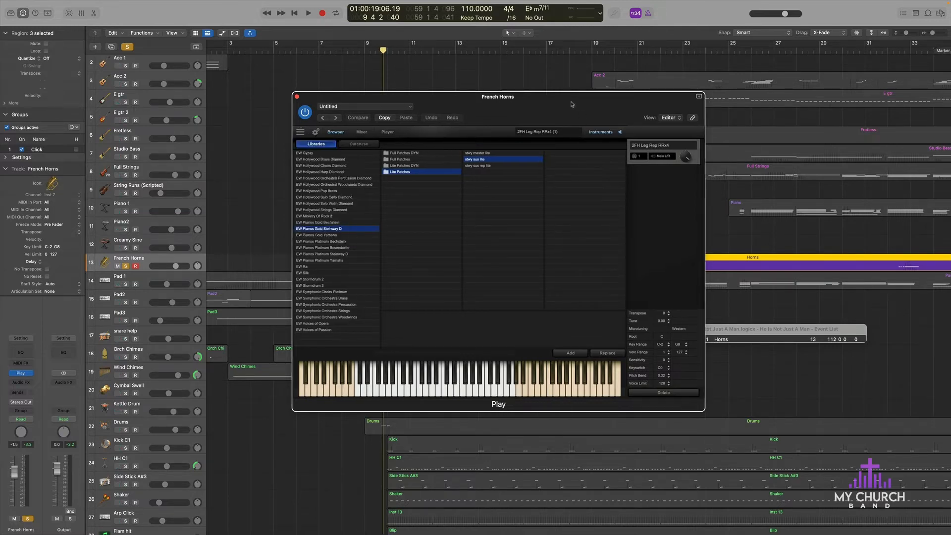
left_click(362, 132)
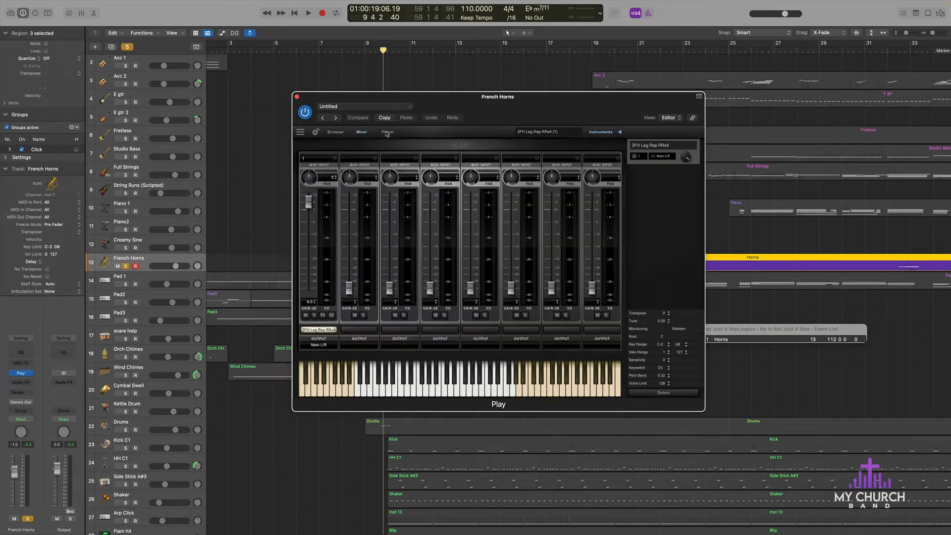
left_click(388, 132)
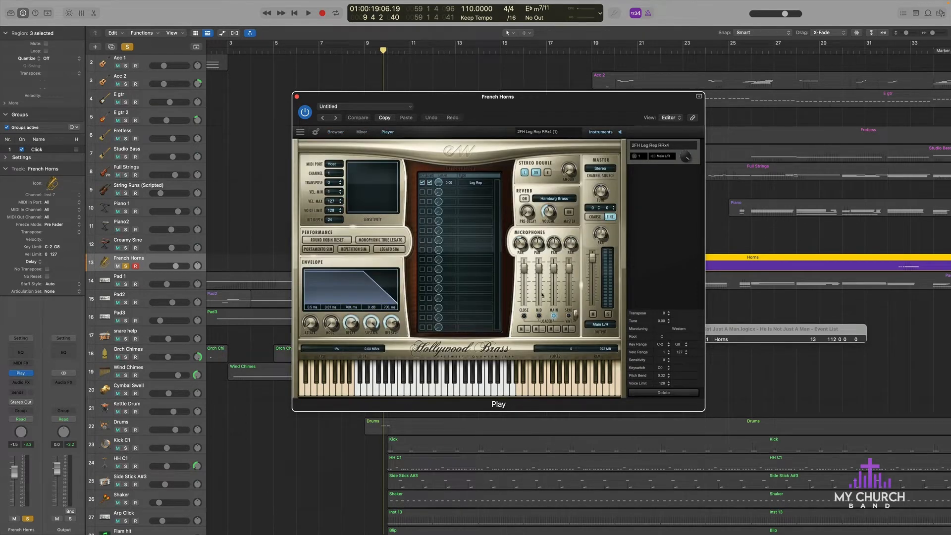
Step: Audition a few French Horns notes on the virtual keyboard and move the instrument window clear of the upper tracks
left_click(420, 384)
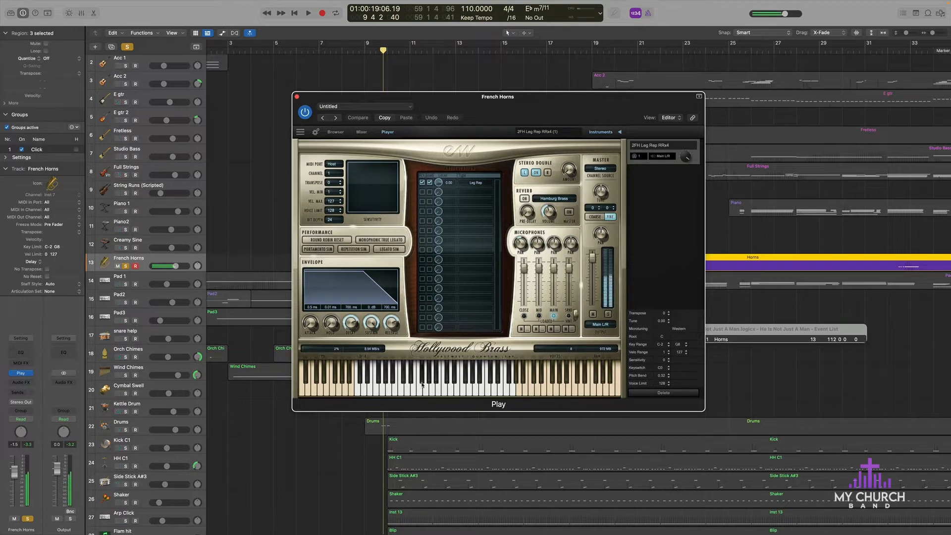
left_click(444, 382)
left_click(399, 390)
left_click_drag(428, 105, 574, 204)
Step: Solo the reference track instead of French Horns and play the horn entrance from bar 9
scroll(394, 109, "up", 3)
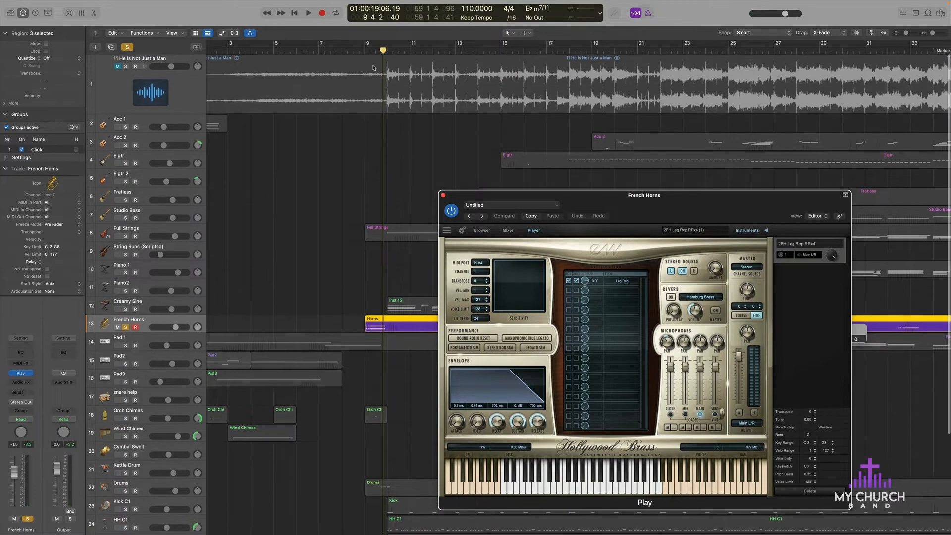
left_click(365, 50)
left_click(125, 66)
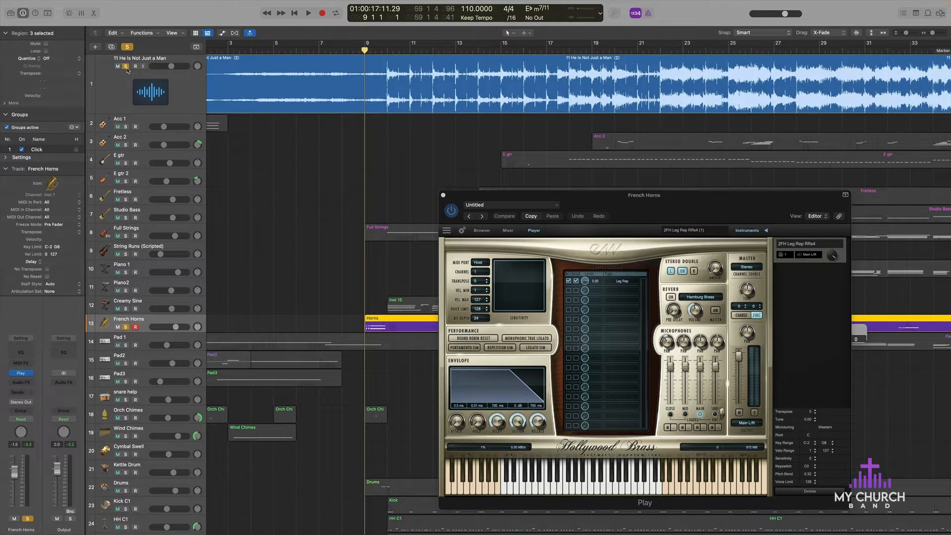
key("space")
left_click(125, 327)
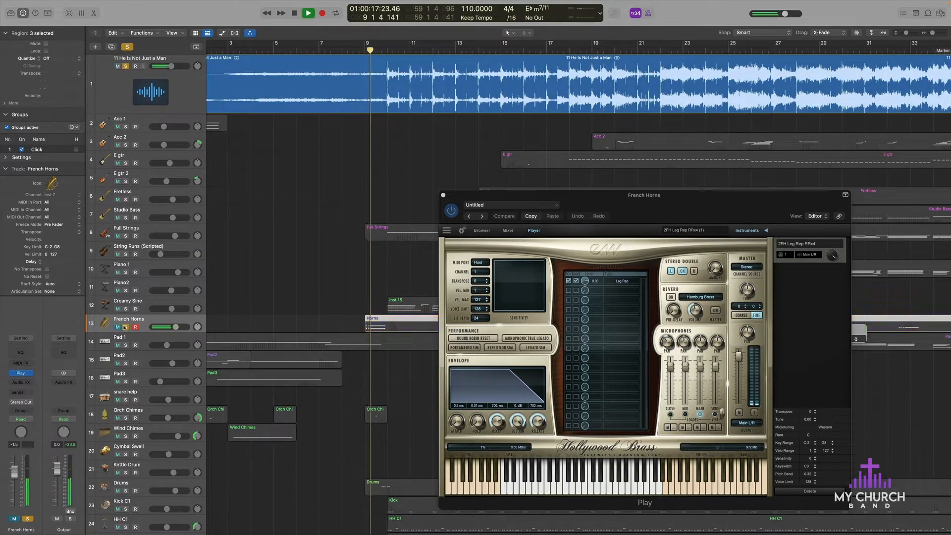
key("space")
key("space")
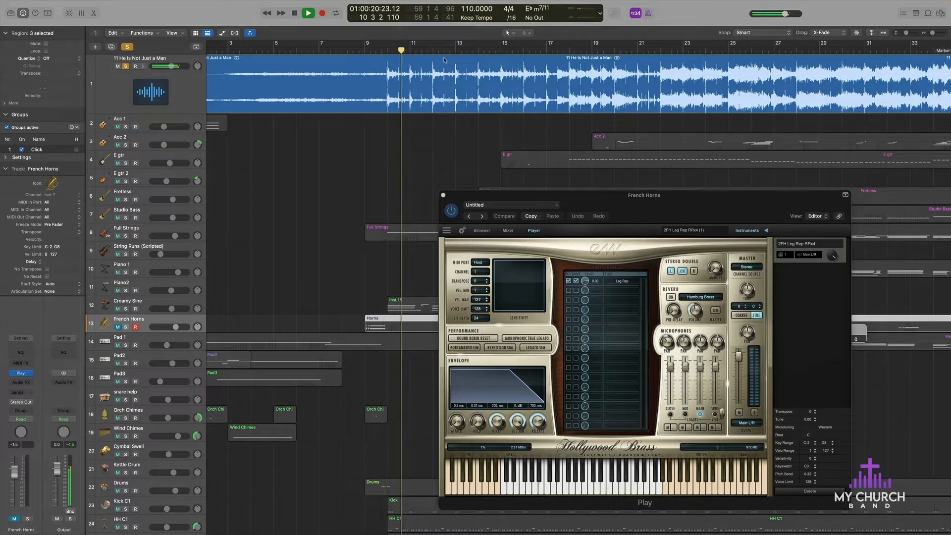
key("space")
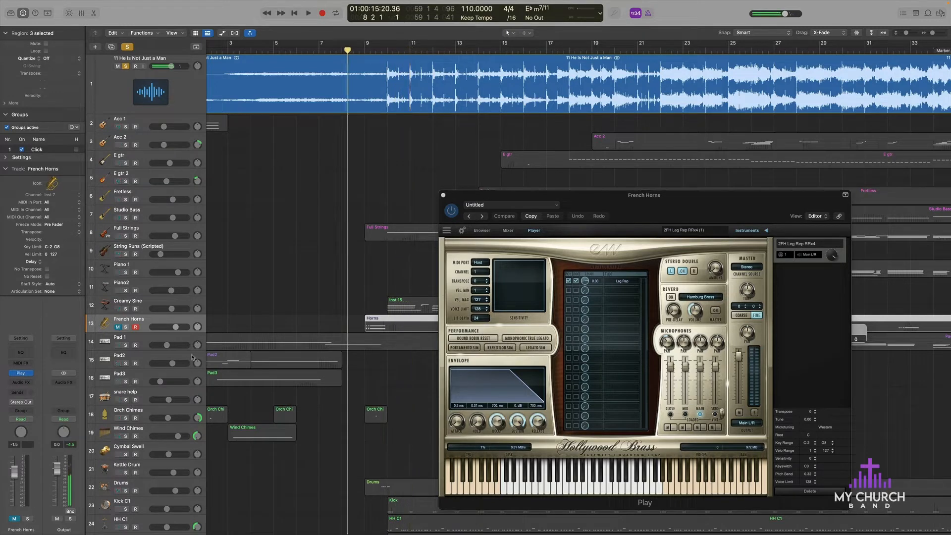
left_click(126, 327)
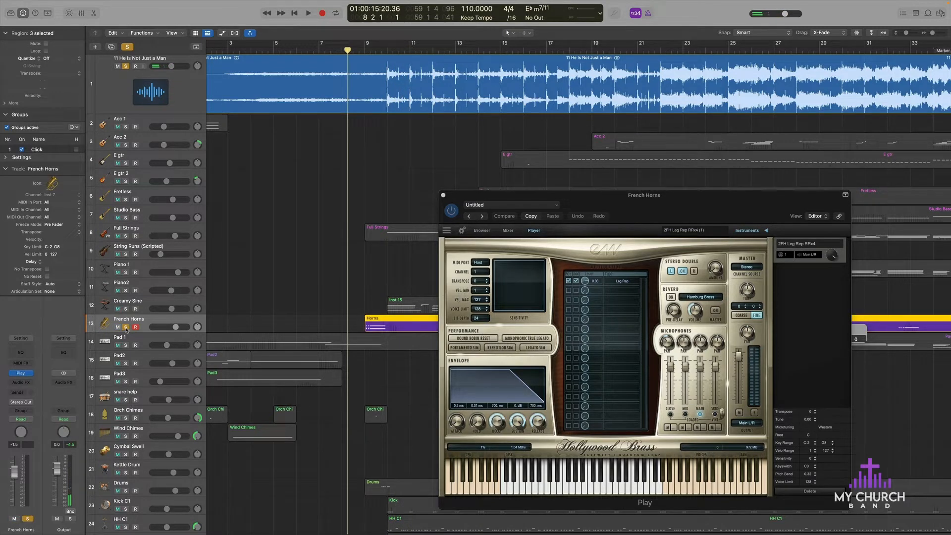
left_click(126, 66)
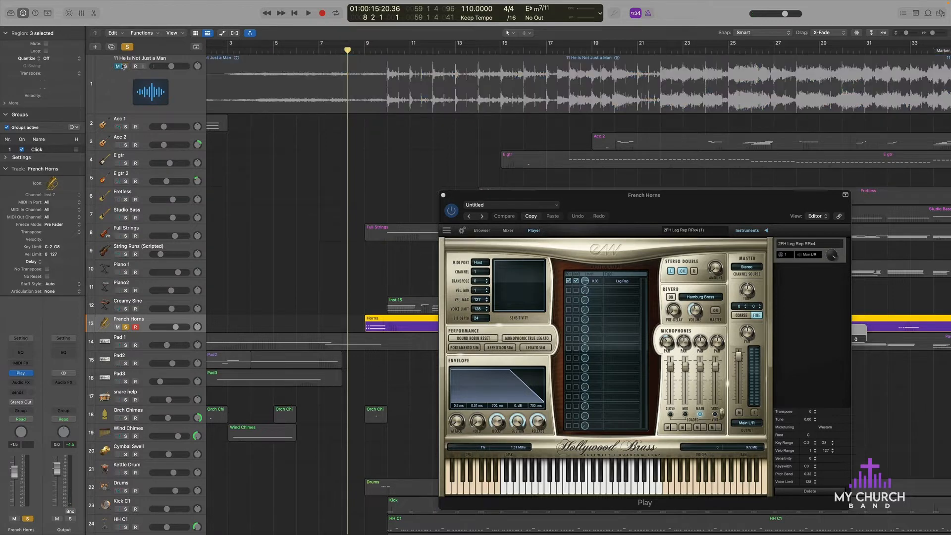
left_click(126, 66)
left_click(125, 327)
Step: Play the soloed reference track from bar 8 beat 2 and close the French Horns instrument window
key("space")
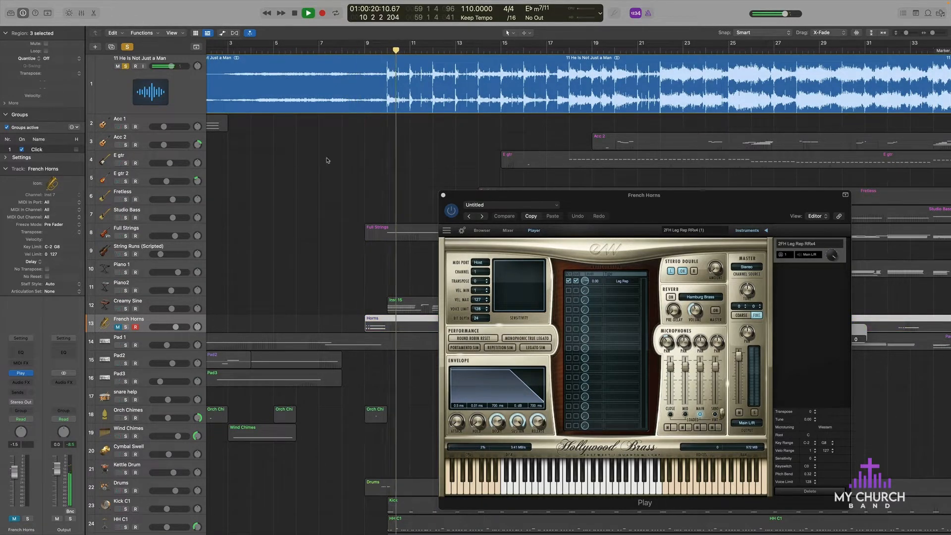
scroll(346, 162, "down", 5)
scroll(346, 162, "up", 5)
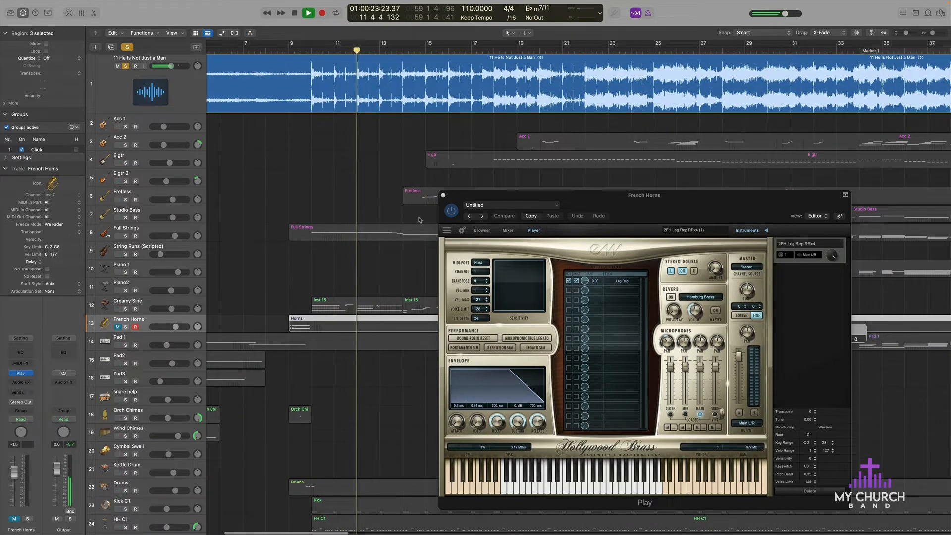
left_click(443, 195)
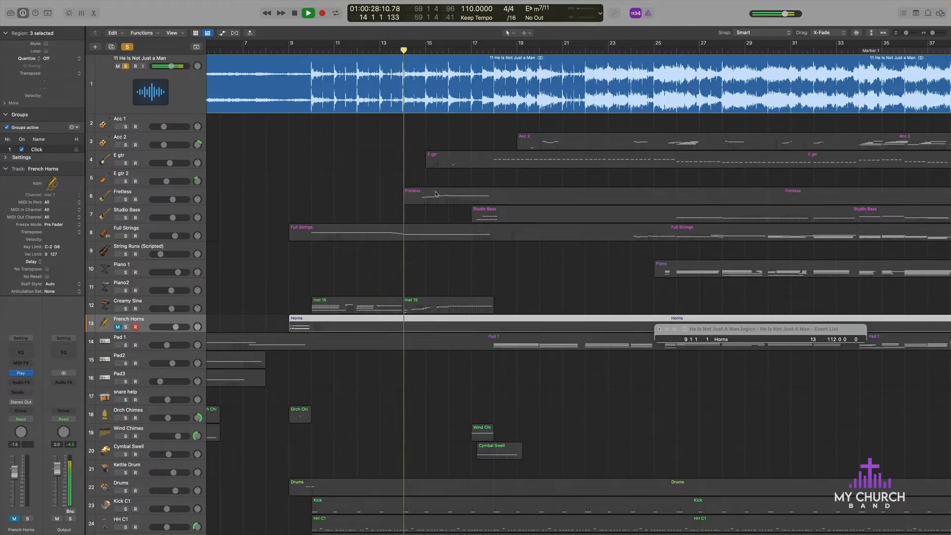
Step: Replay the soloed reference track from bar 10 beat 3 and stop playback around bar 16
key("space")
left_click(324, 48)
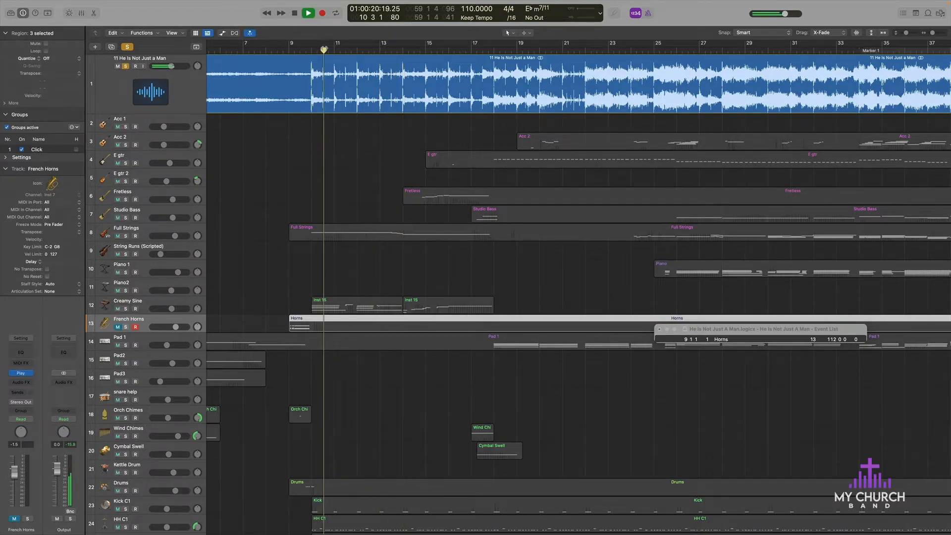
key("space")
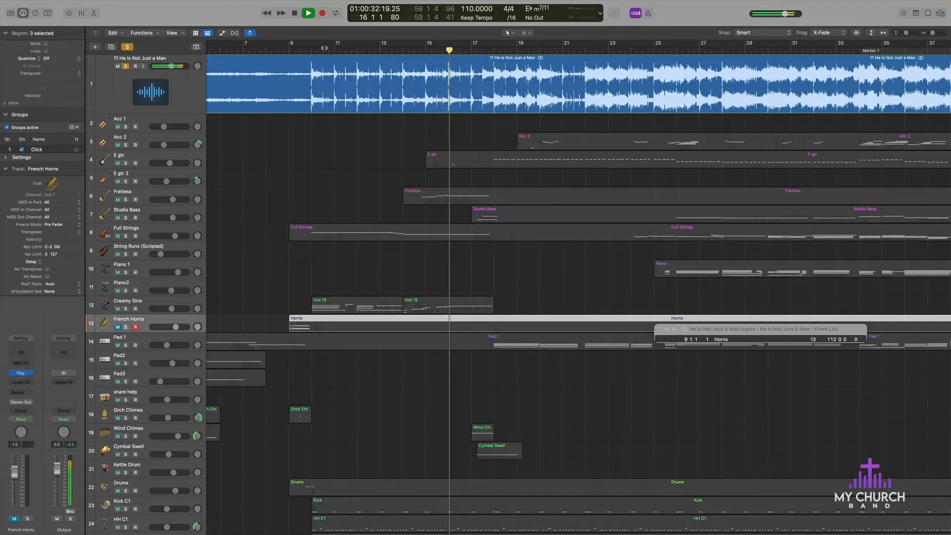
key("space")
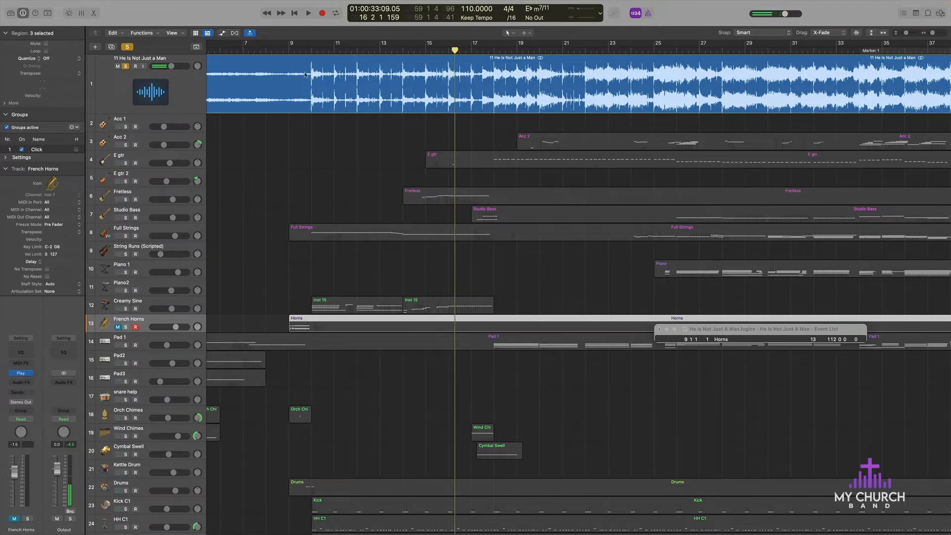
Step: With the playhead at bar 10, switch the reference track from soloed to muted and unmute French Horns
left_click(311, 51)
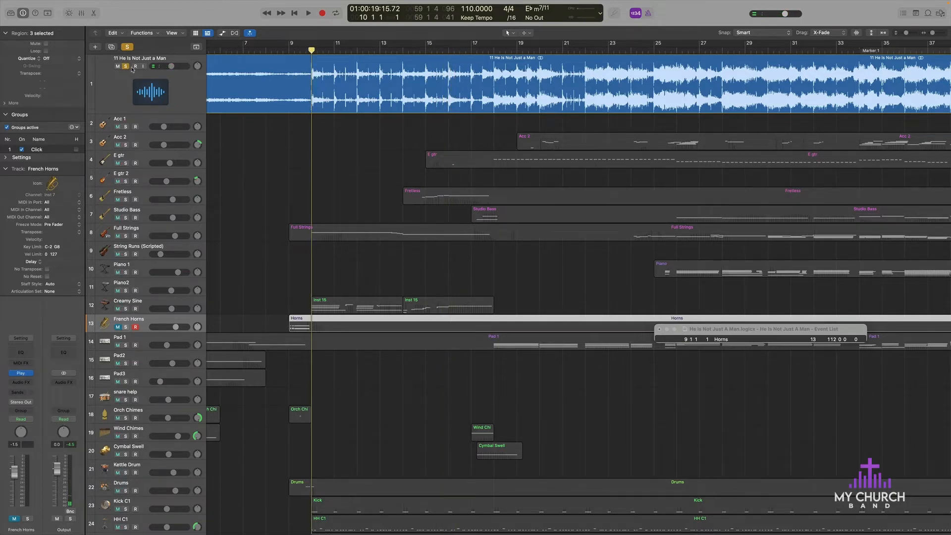
left_click(126, 65)
left_click(118, 66)
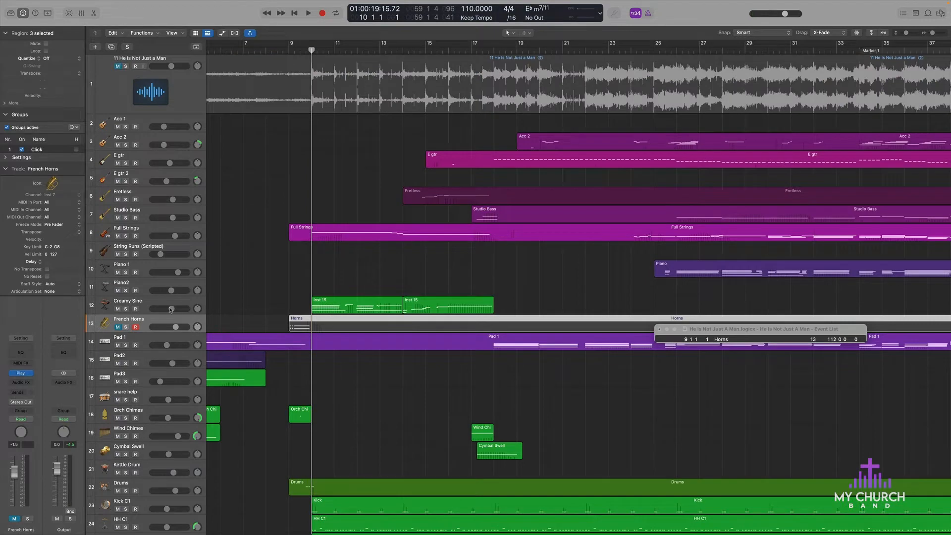
left_click(118, 327)
Step: Look over the intro regions around the French Horns entrance and clear the region selection
key("super+Right")
key("super+Right")
key("super+Right")
key("super+Right")
key("super+Right")
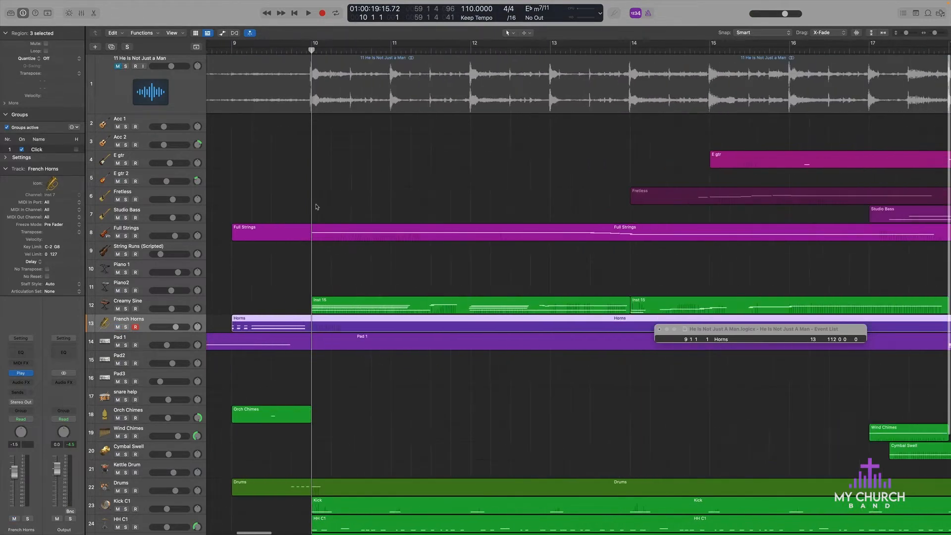
key("super+Left")
key("super+Left")
key("super+Left")
scroll(300, 109, "left", 5)
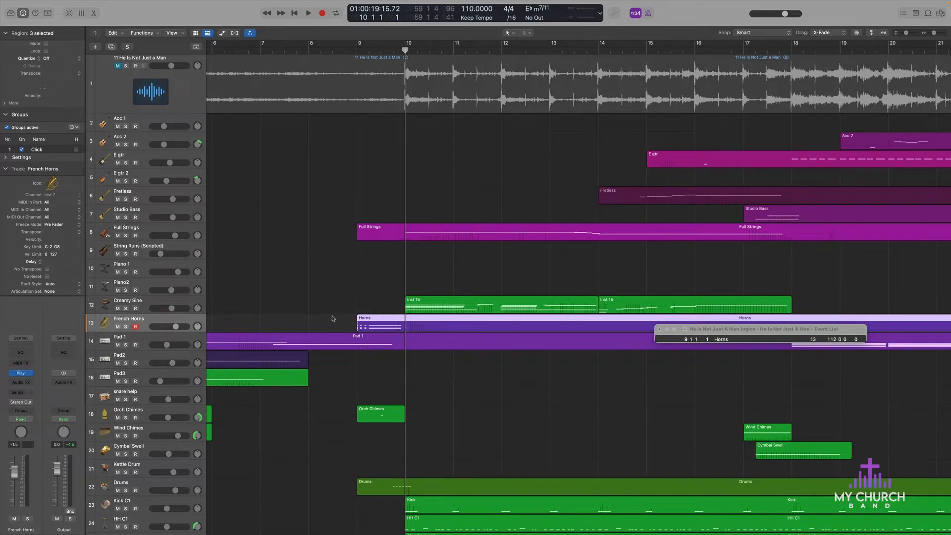
left_click(368, 310)
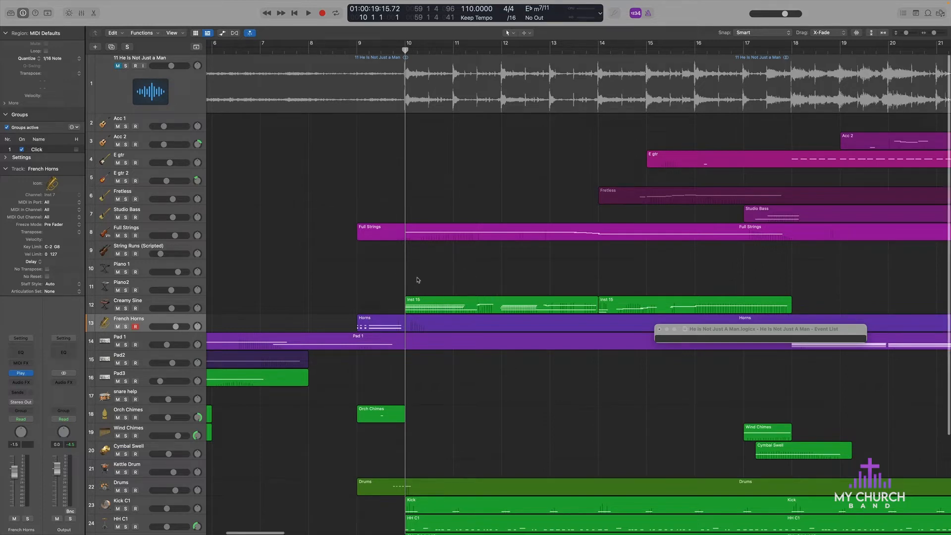
Step: Set the playhead to bar 8 beat 4, just before the French Horns entrance
scroll(399, 279, "up", 5)
scroll(397, 278, "down", 8)
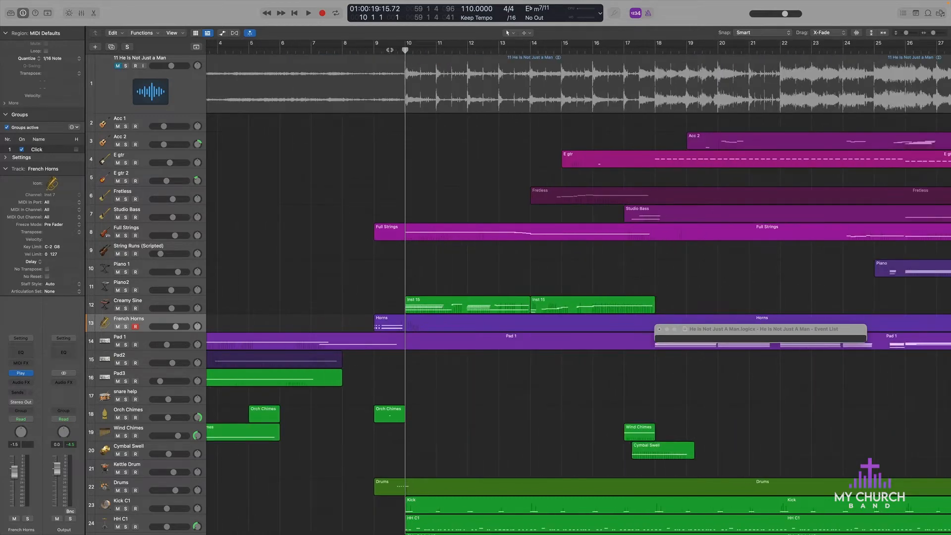
left_click(390, 51)
scroll(376, 207, "up", 5)
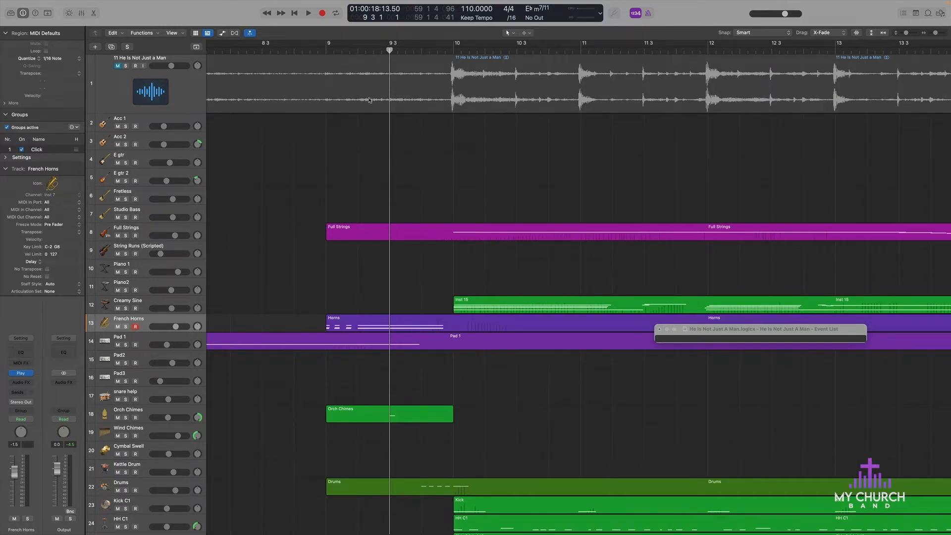
scroll(302, 159, "down", 10)
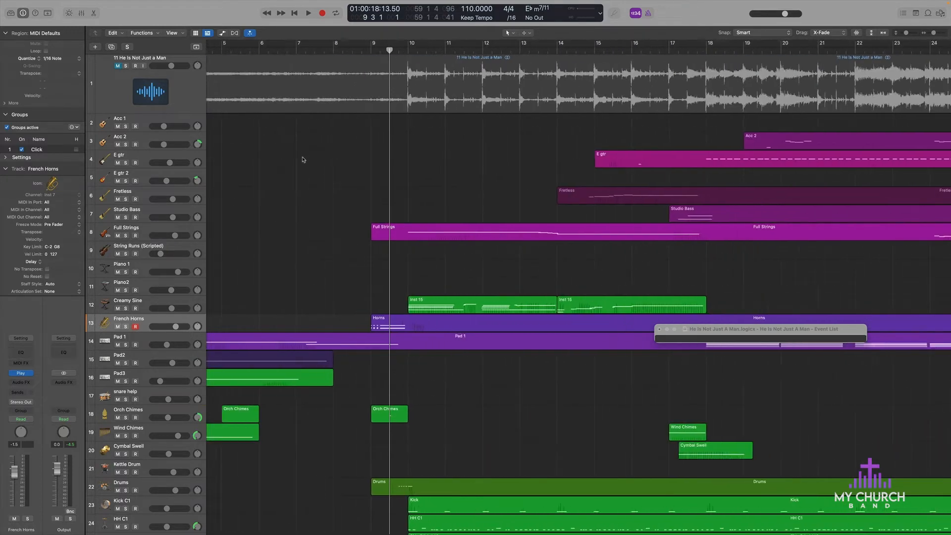
scroll(450, 188, "right", 2)
scroll(450, 189, "down", 1)
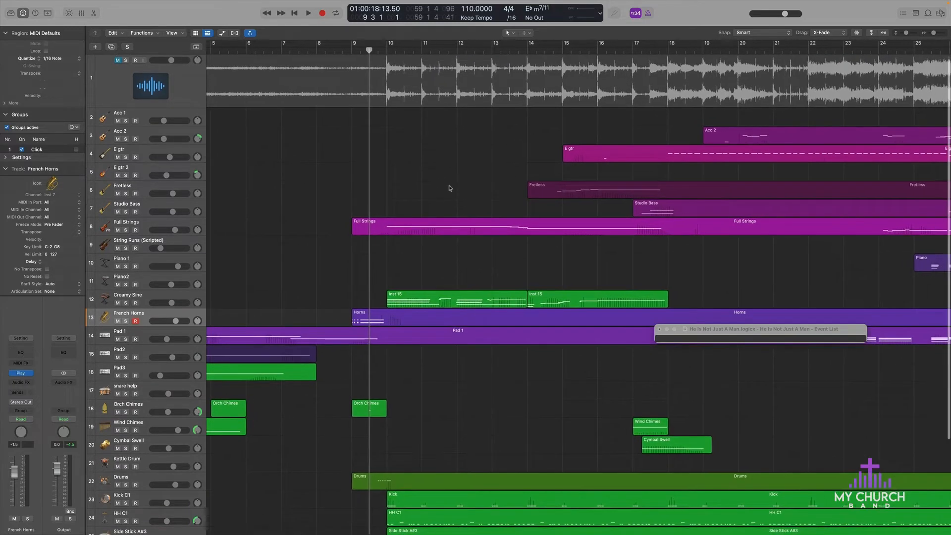
left_click(342, 50)
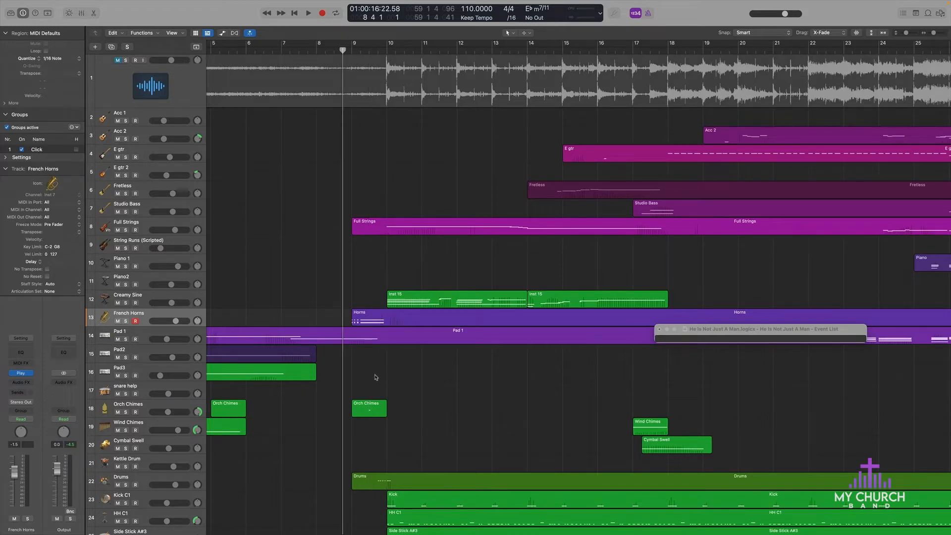
Step: Play the full arrangement without the reference from bar 8 beat 4 through the intro and stop near bar 18
key("super+Right")
key("super+Right")
key("super+Right")
key("super+Right")
key("super+Left")
key("super+Left")
key("super+Left")
key("super+Left")
key("super+Left")
key("super+Left")
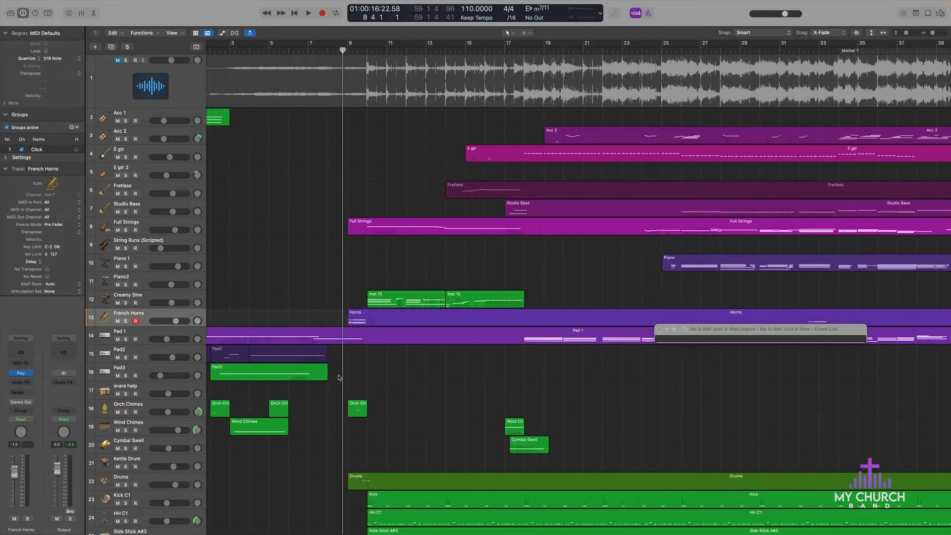
scroll(362, 369, "down", 2)
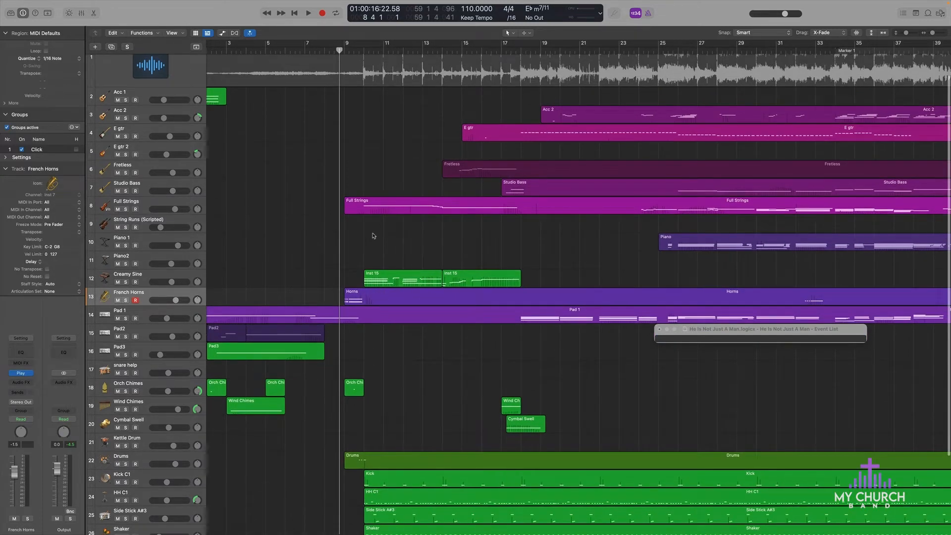
key("space")
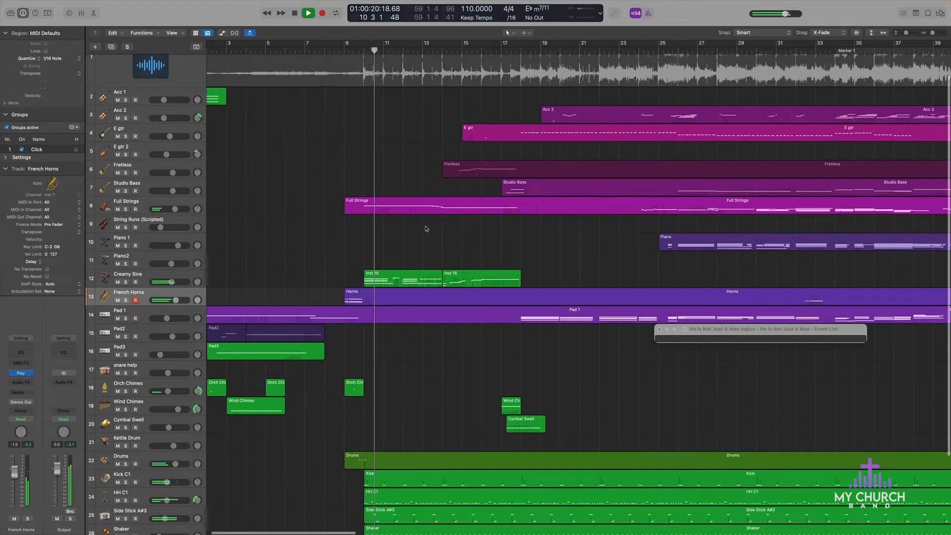
scroll(426, 227, "up", 7)
scroll(426, 228, "down", 6)
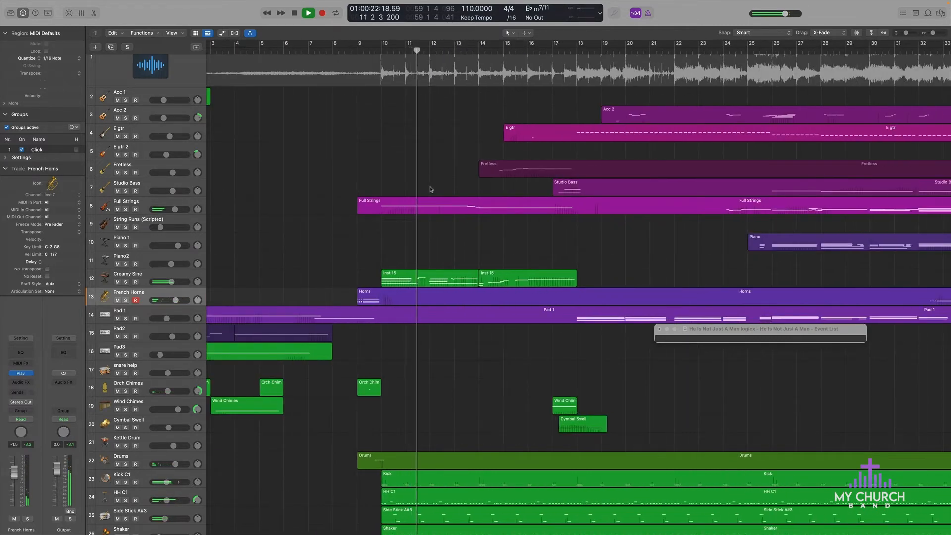
scroll(431, 189, "up", 3)
scroll(430, 189, "right", 5)
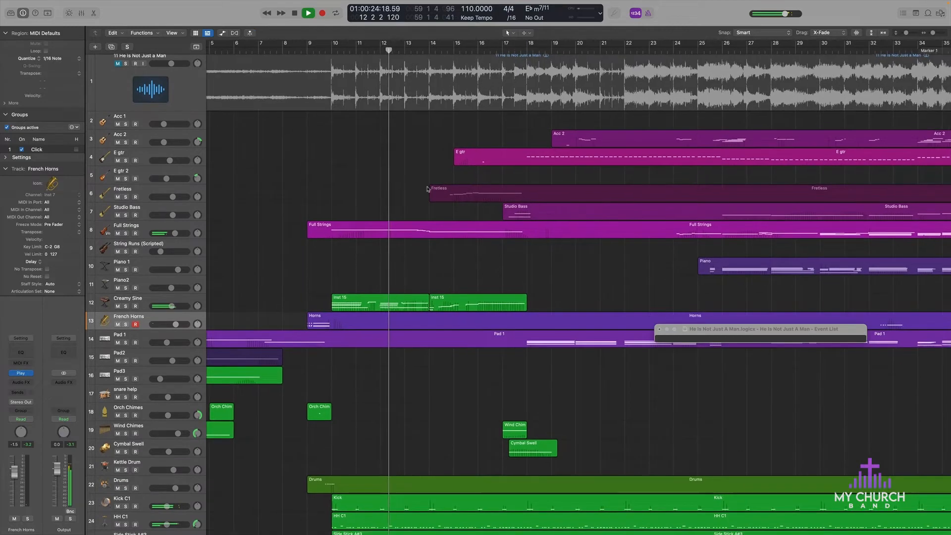
scroll(428, 189, "right", 2)
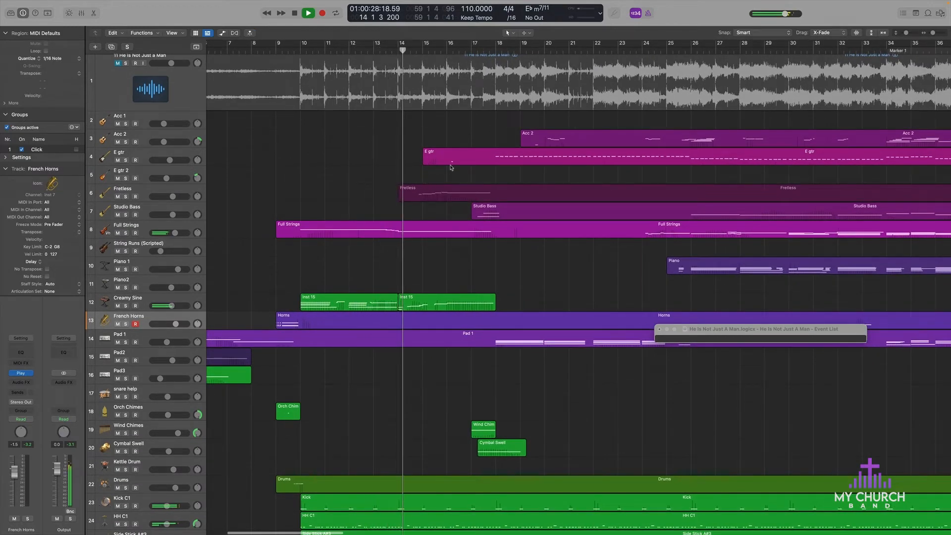
scroll(401, 184, "right", 6)
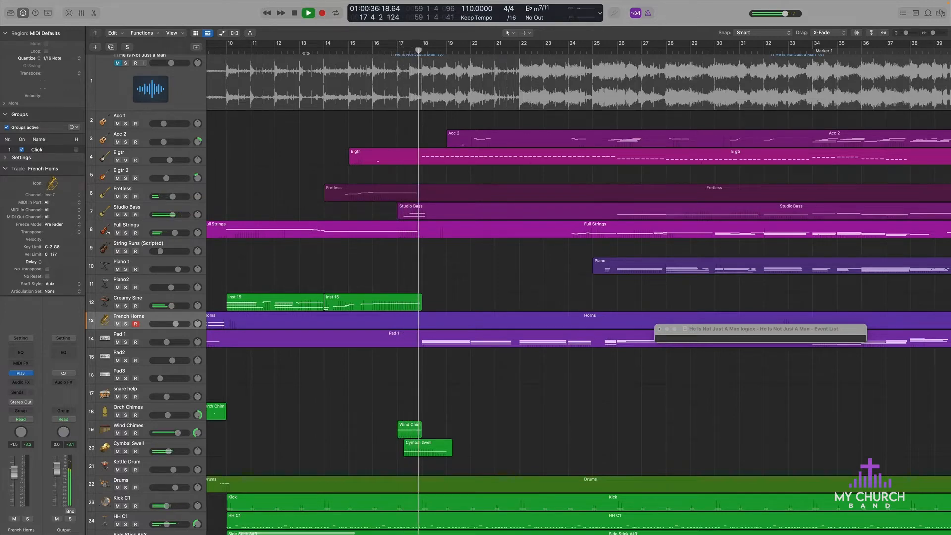
key("space")
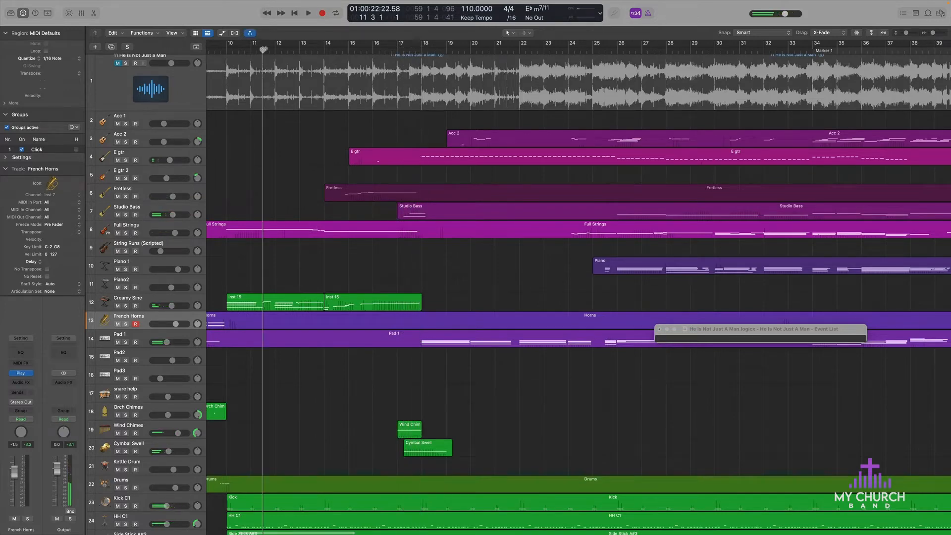
Step: Set the playhead to bar 9 beat 3, ahead of the percussion entrance on the lower tracks
scroll(356, 137, "down", 5)
scroll(355, 136, "left", 3)
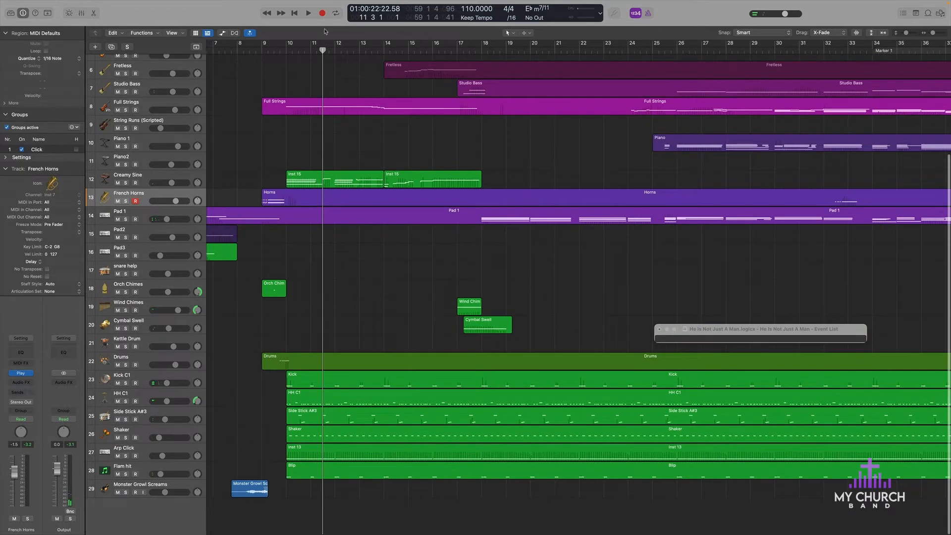
left_click(289, 50)
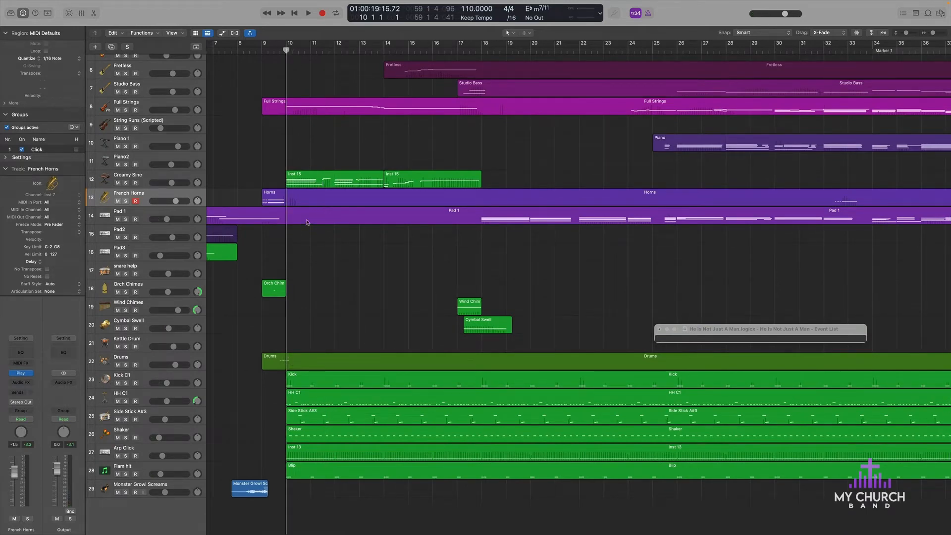
left_click(276, 50)
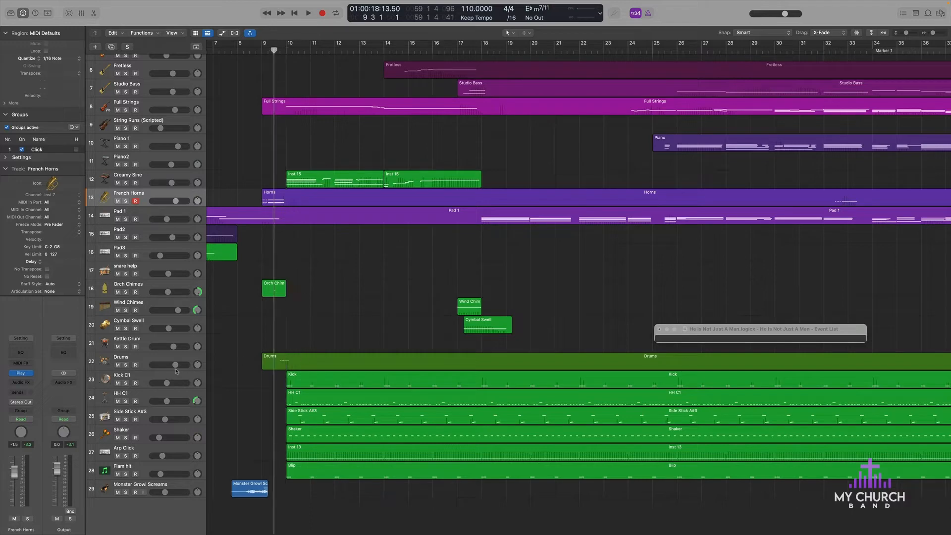
Step: Select the Drums track and examine where its notes fall across the song alongside the other tracks
left_click(161, 357)
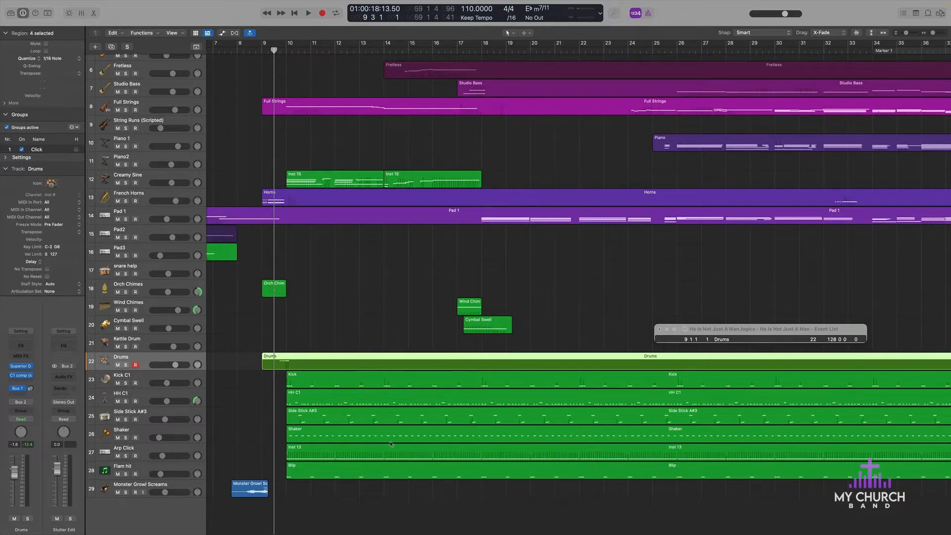
scroll(411, 418, "down", 10)
scroll(412, 418, "up", 5)
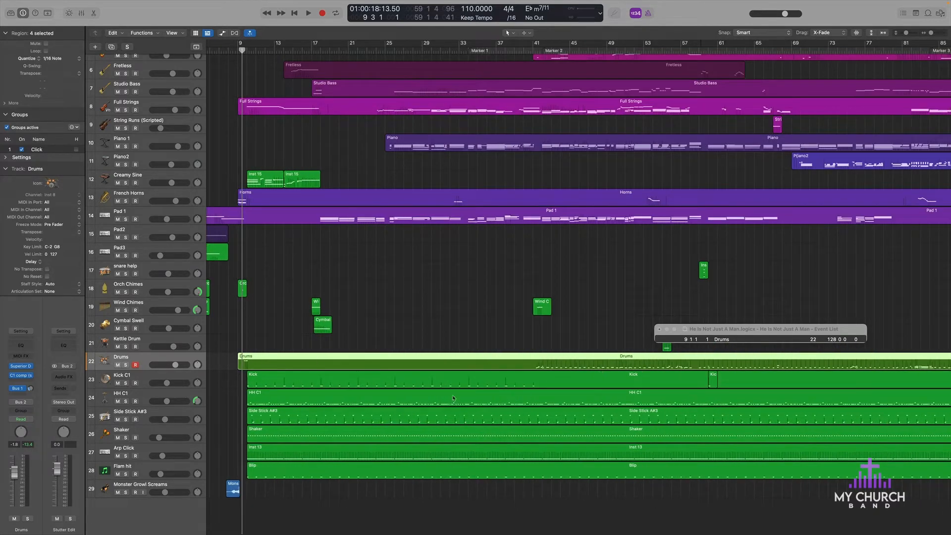
scroll(314, 362, "left", 3)
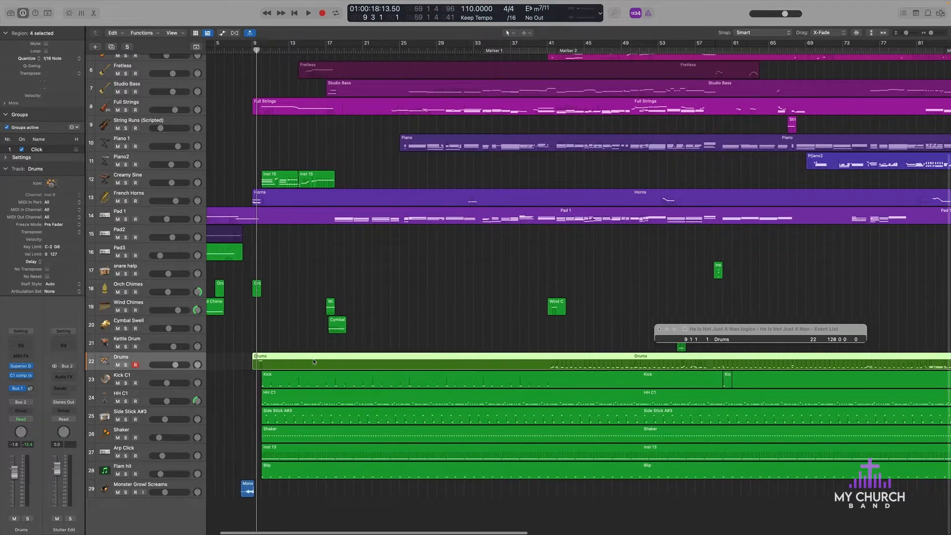
scroll(352, 174, "up", 3)
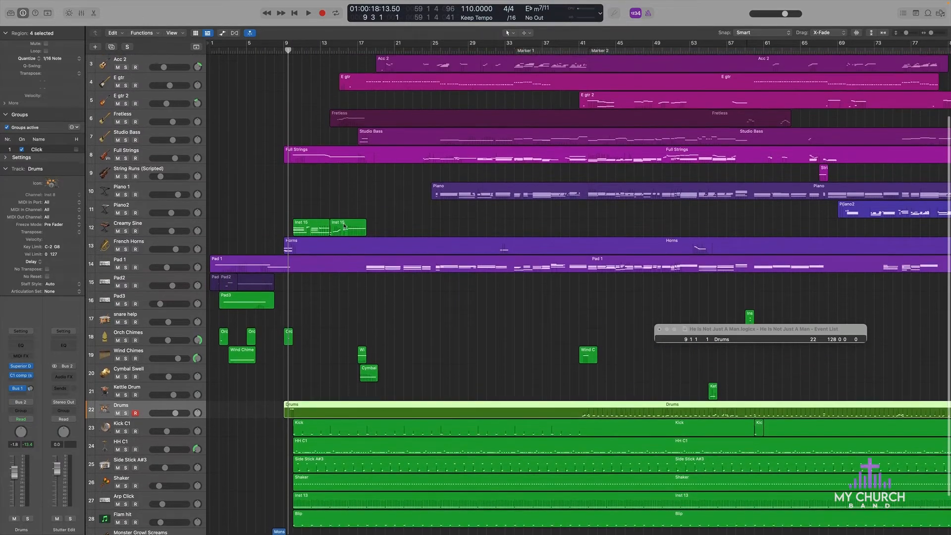
scroll(350, 184, "down", 3)
Step: Select the tracks from Kick C1 through Flam hit and solo them together
left_click(140, 380)
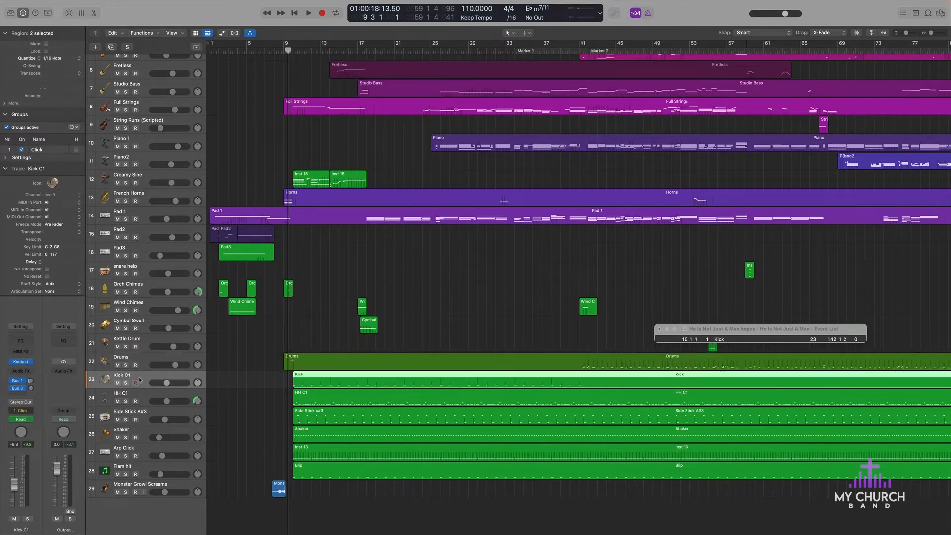
left_click(155, 466, "shift")
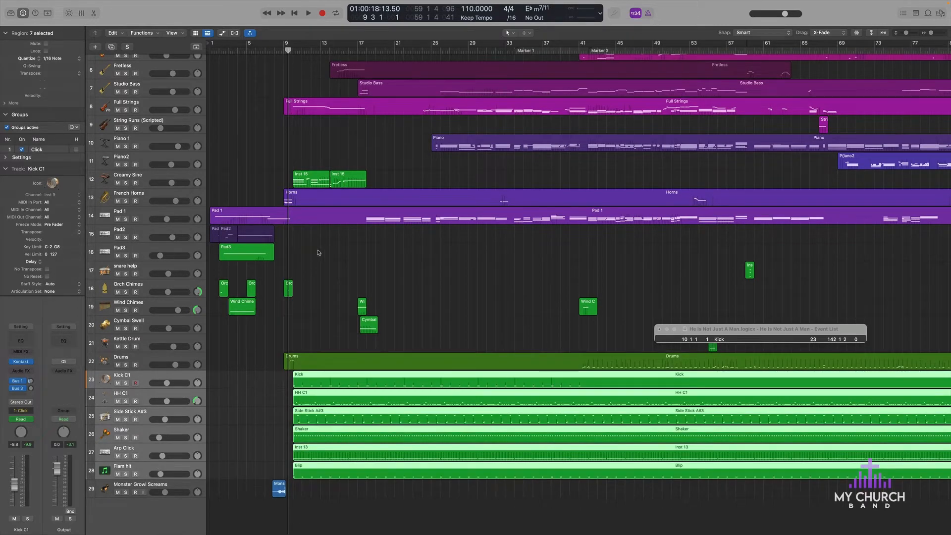
left_click(126, 384)
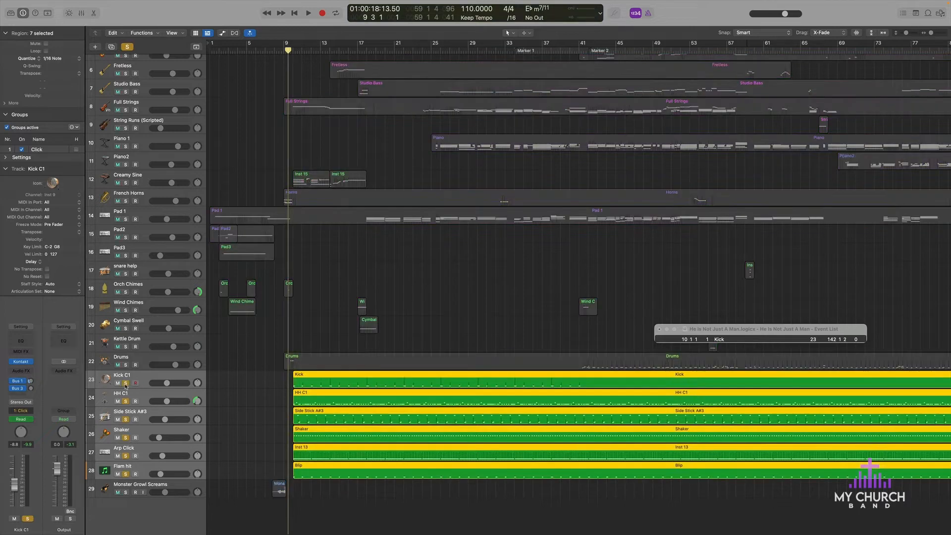
Step: Play the soloed percussion from bar 9 beat 3, clear the region selection, and restart playback from bar 10
key("space")
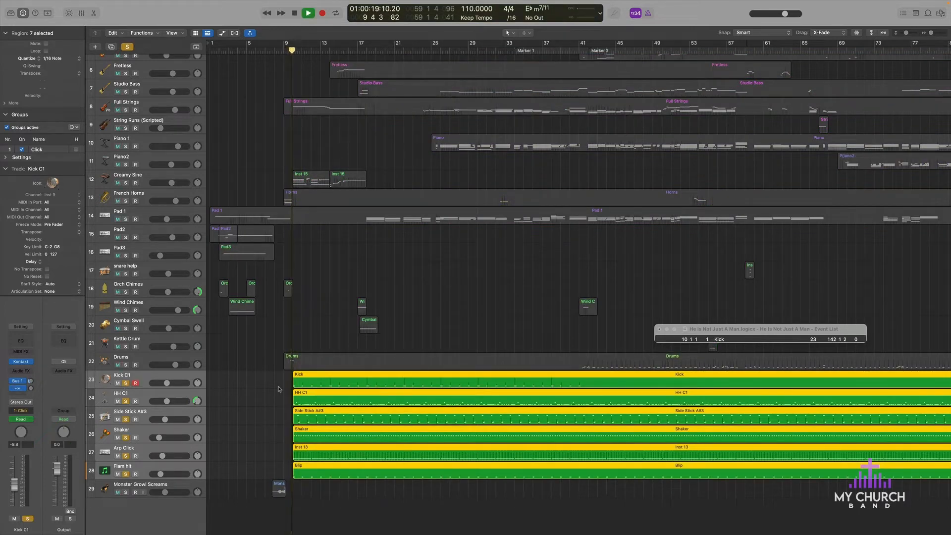
scroll(300, 394, "up", 6)
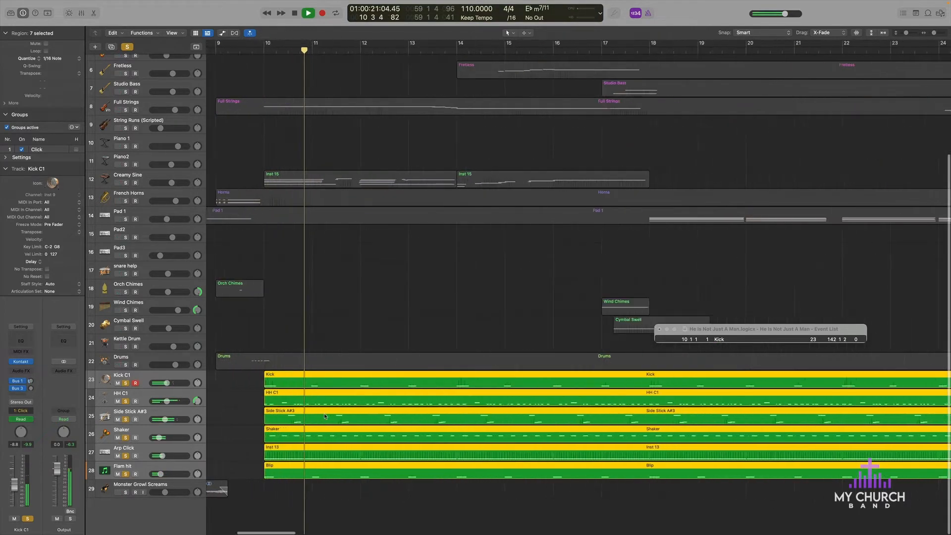
left_click(259, 410)
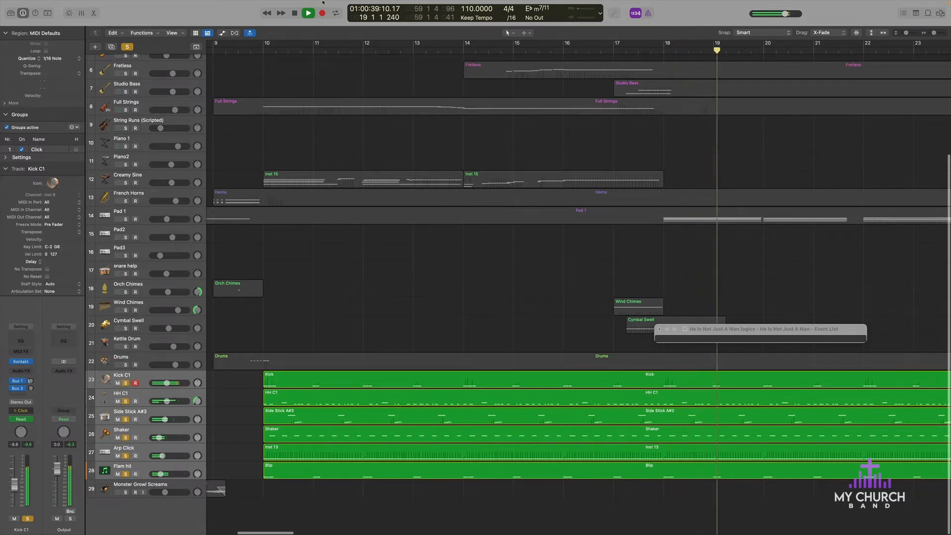
left_click(266, 47)
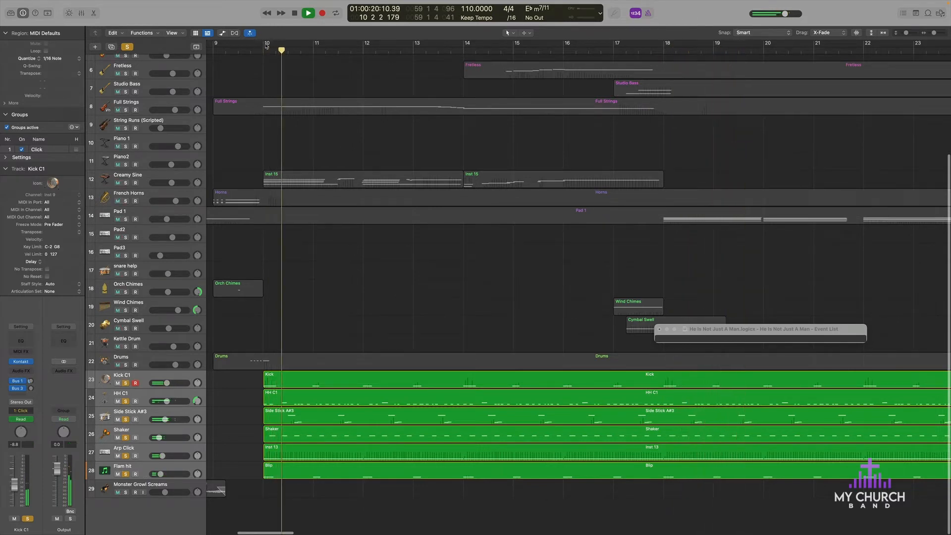
Step: Loop playback from bar 10 to bar 15 and turn off the solo on the percussion tracks
left_click_drag(265, 47, 510, 48)
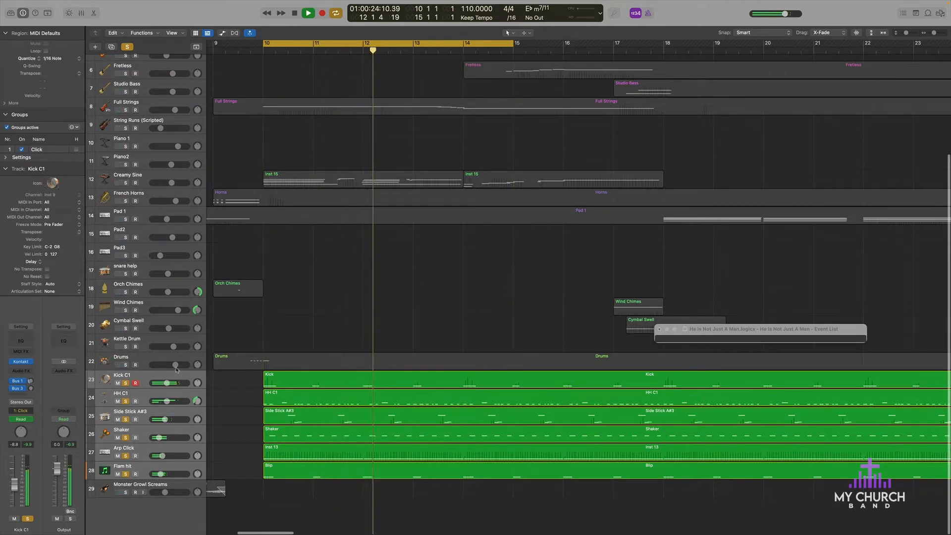
left_click(126, 401)
left_click(125, 383)
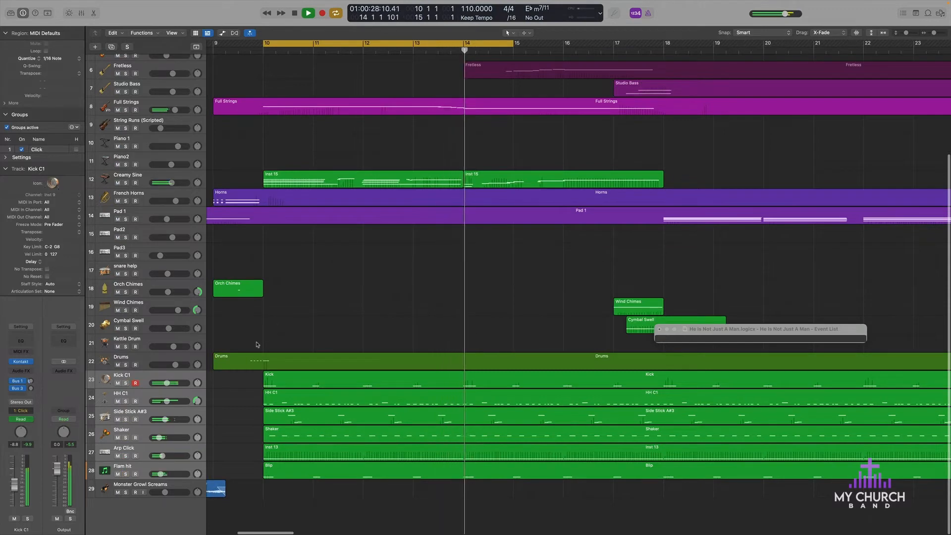
left_click(145, 505)
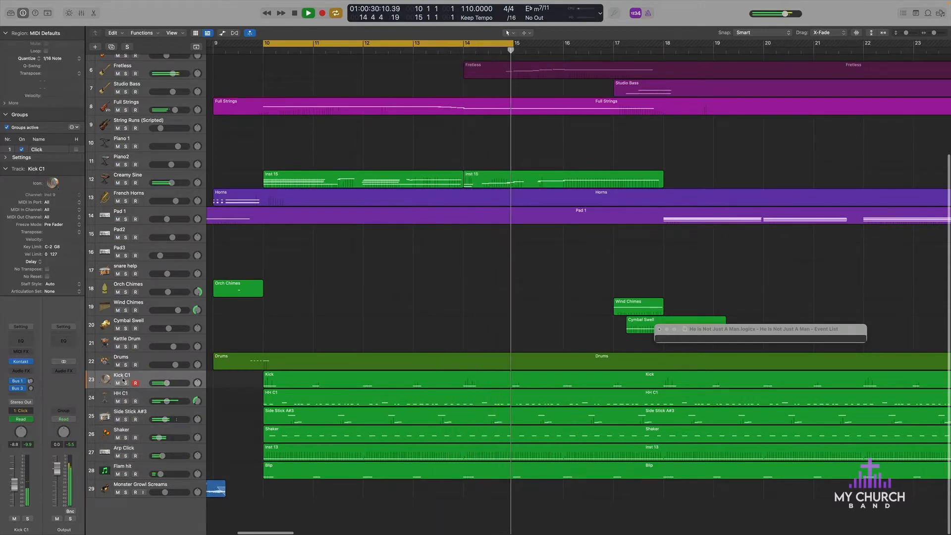
Step: Unmute the 11 He Is Not Just a Man recording, audition it with the mix and in solo, and mute it again
scroll(127, 298, "up", 5)
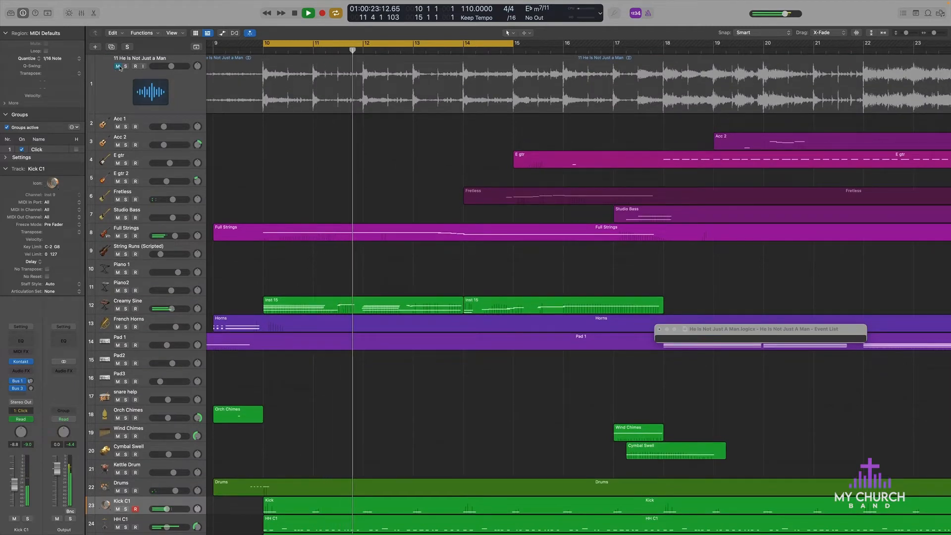
left_click(118, 66)
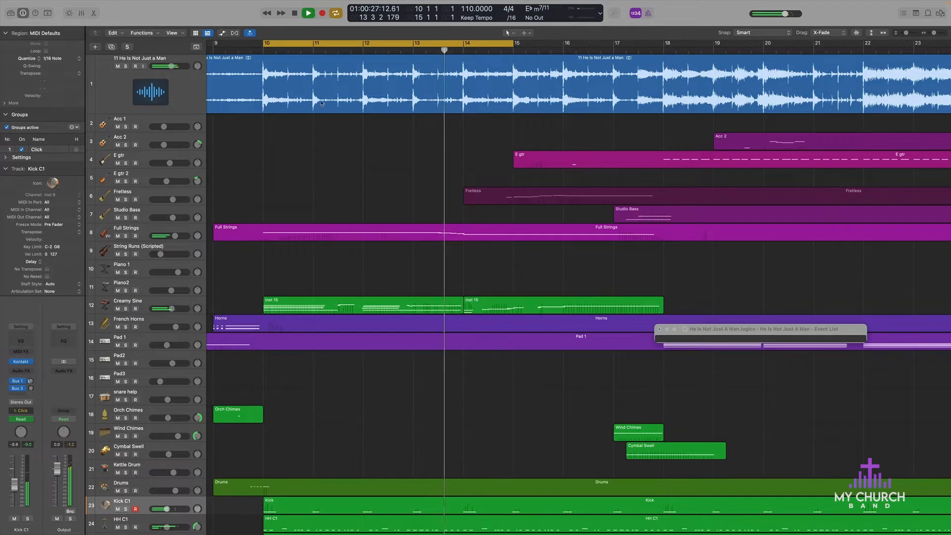
left_click(126, 66)
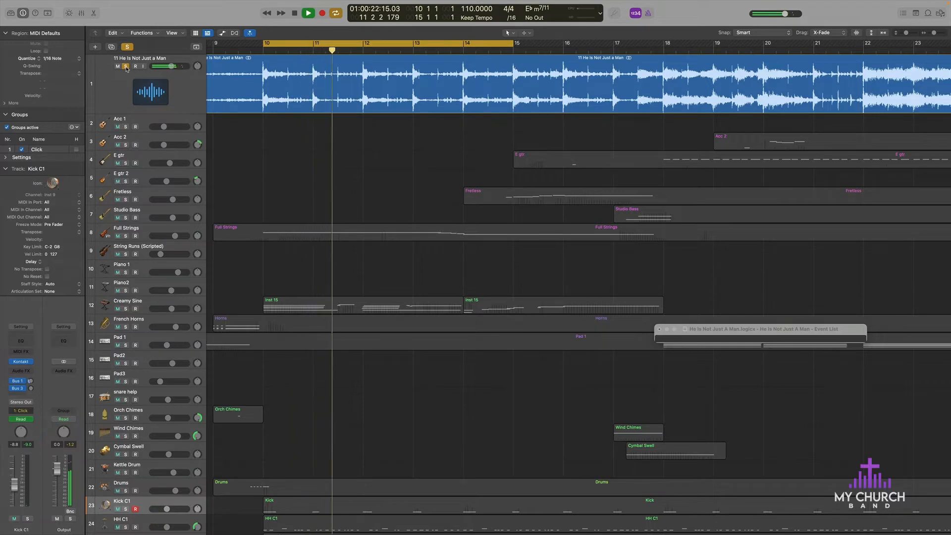
left_click(126, 67)
left_click(117, 66)
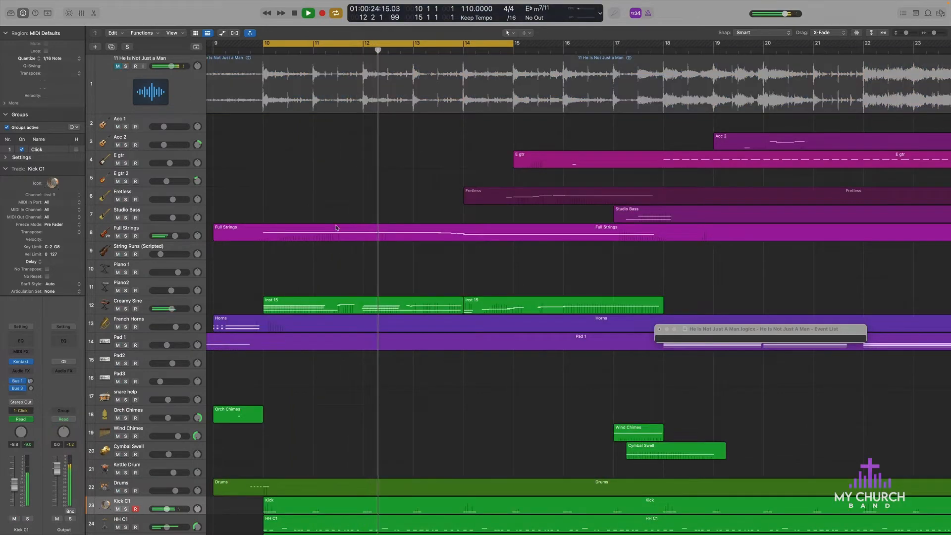
Step: Audition the Kick C1 track alone in solo within the loop, and release its solo
scroll(339, 249, "down", 5)
scroll(339, 248, "down", 2)
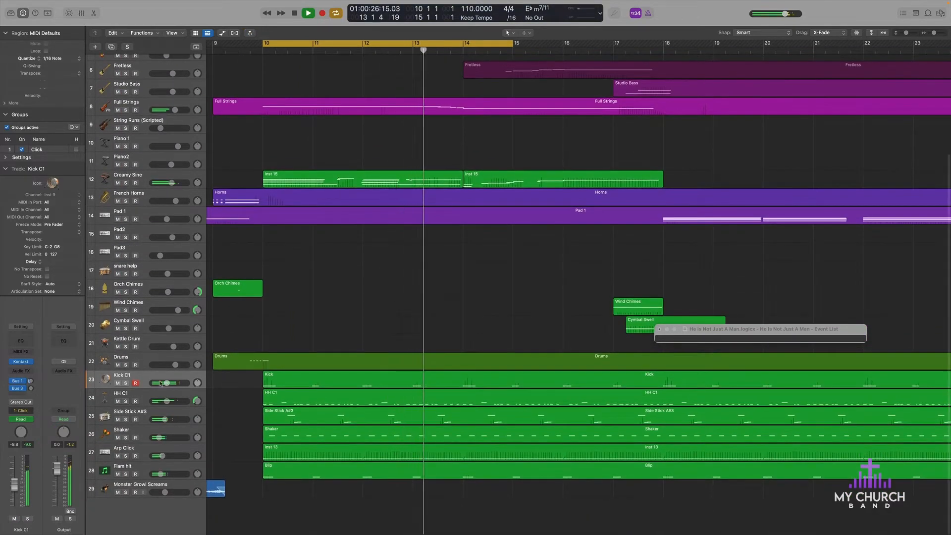
left_click(126, 383)
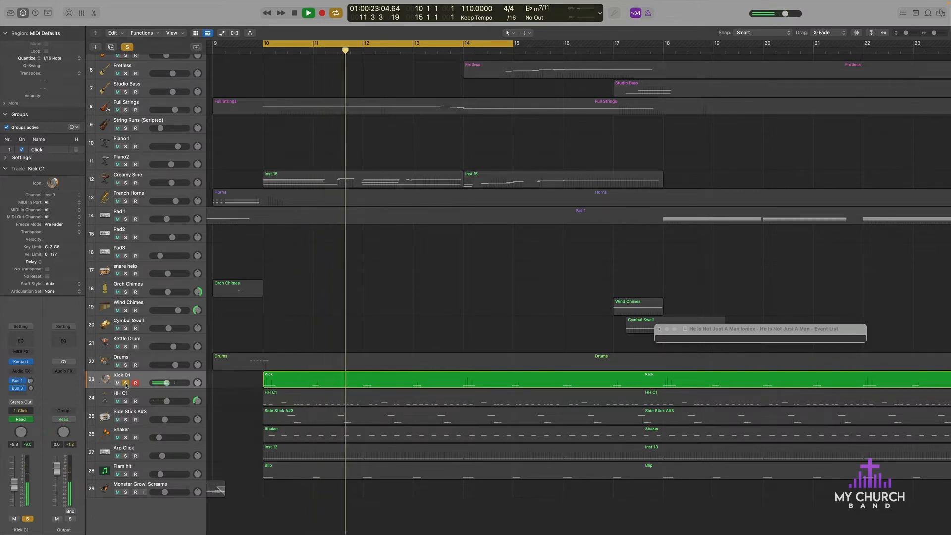
left_click(126, 383)
Step: Solo the 11 He Is Not Just a Man recording and add Kick C1 to compare the kick pattern with the original
scroll(144, 56, "up", 5)
left_click(126, 67)
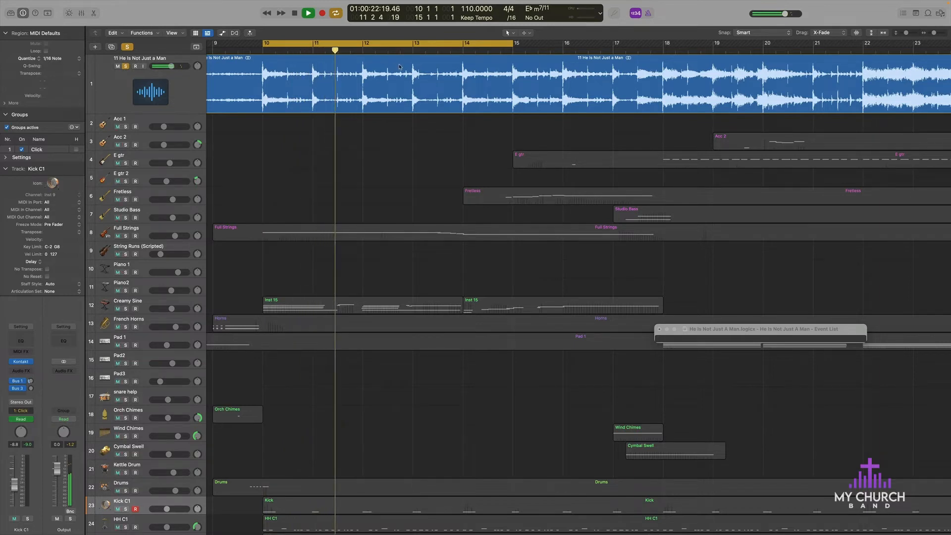
left_click(364, 74)
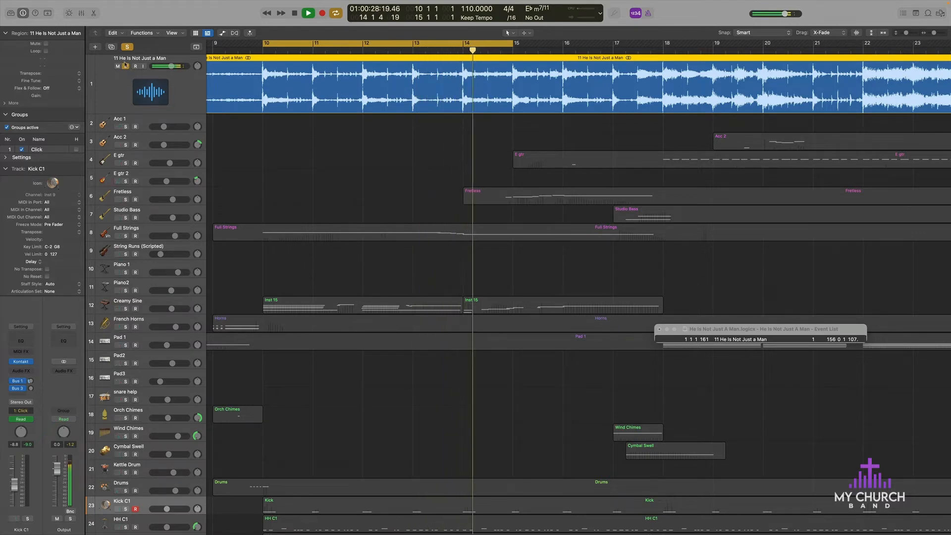
scroll(156, 415, "down", 5)
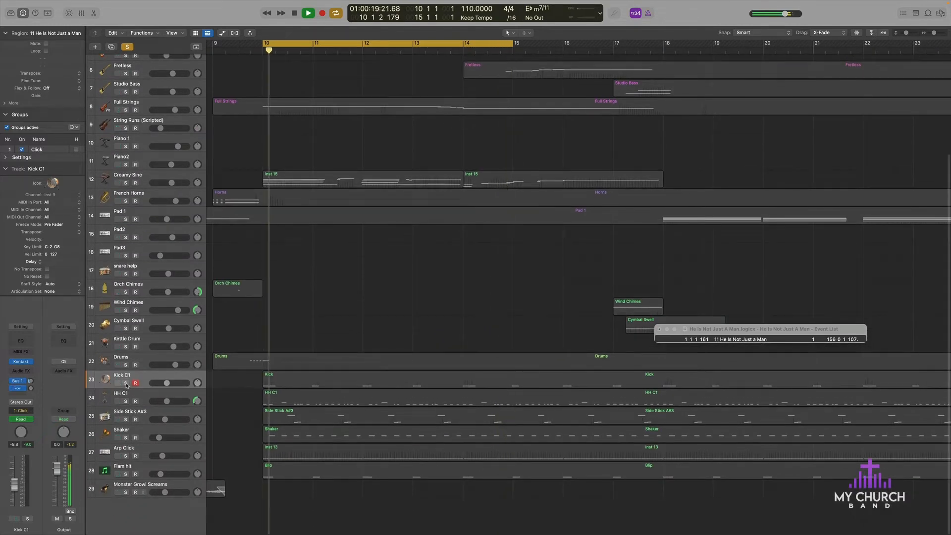
left_click(125, 383)
scroll(169, 186, "up", 5)
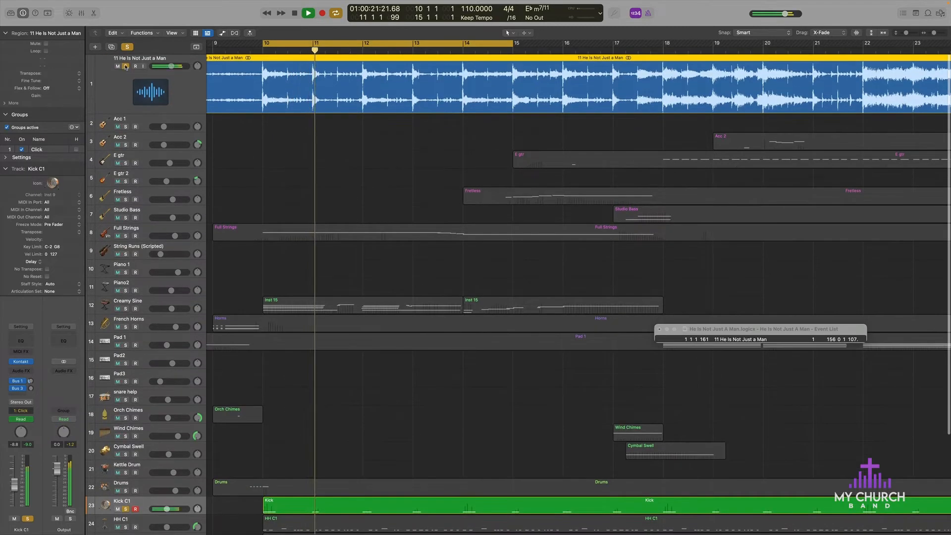
Step: Solo the HH C1 track in place of Kick C1
scroll(276, 213, "down", 5)
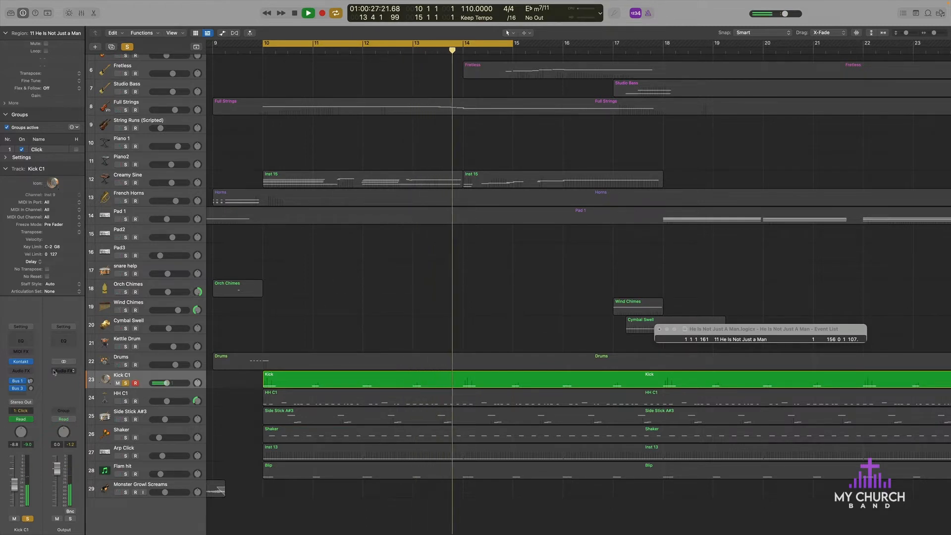
left_click(125, 401)
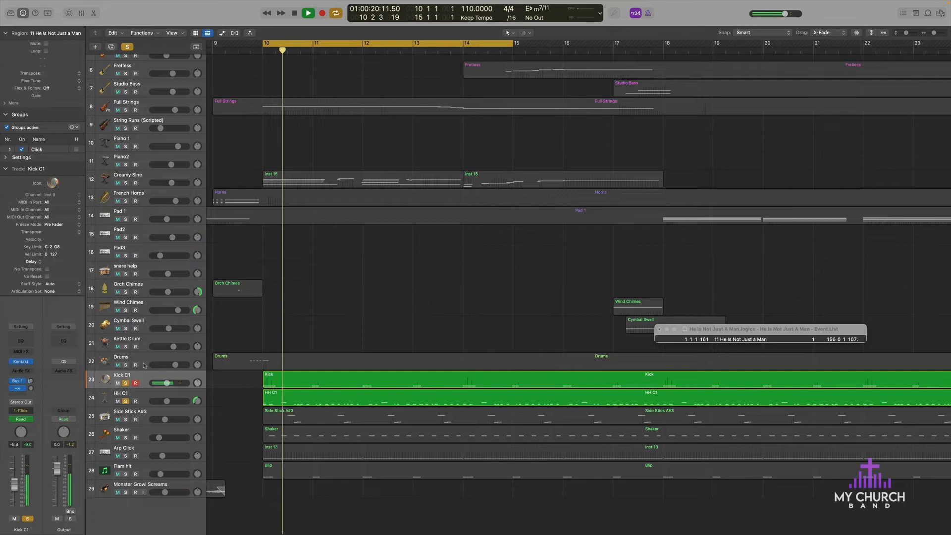
left_click(126, 383)
Step: Solo the reference recording alongside HH C1, toggling the HH C1 solo to compare the hi-hat with the original
scroll(131, 228, "up", 5)
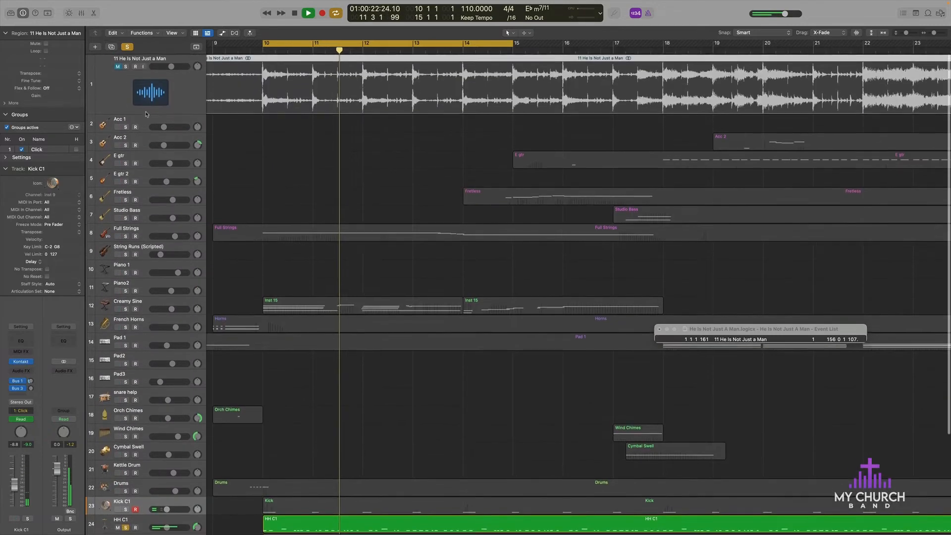
left_click(125, 66)
scroll(136, 426, "down", 5)
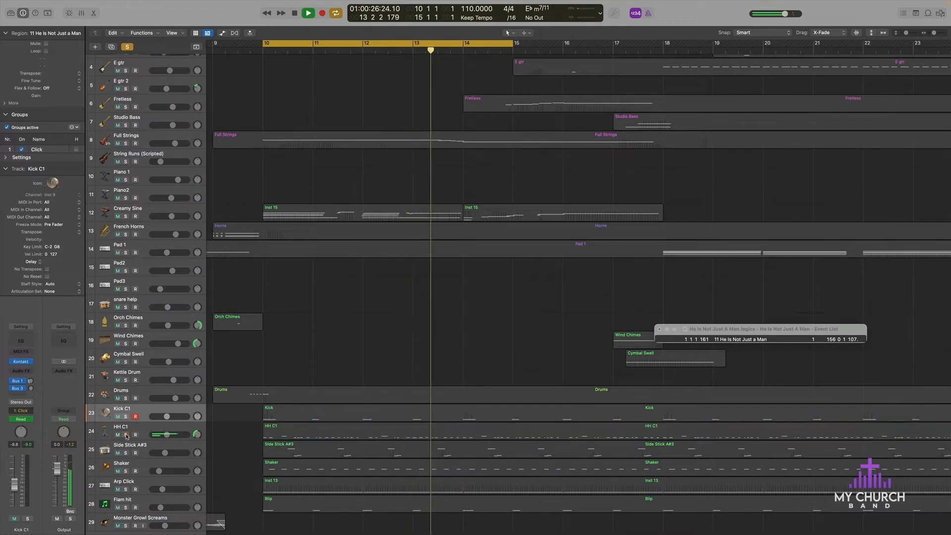
left_click(126, 435)
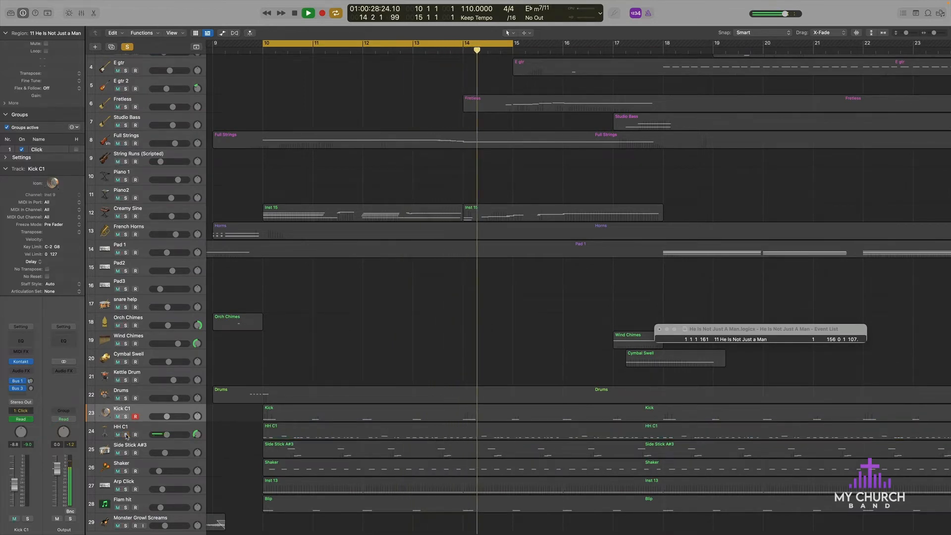
left_click(126, 434)
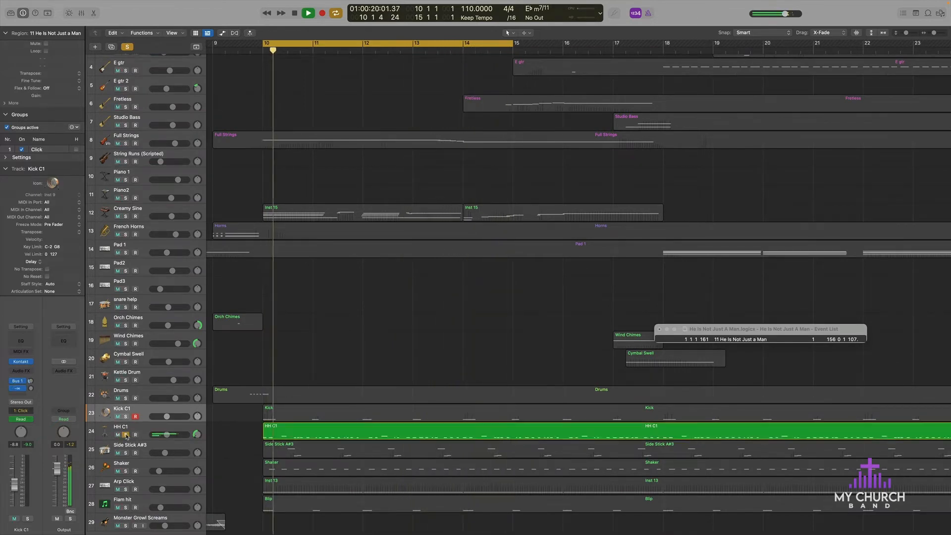
scroll(127, 248, "up", 5)
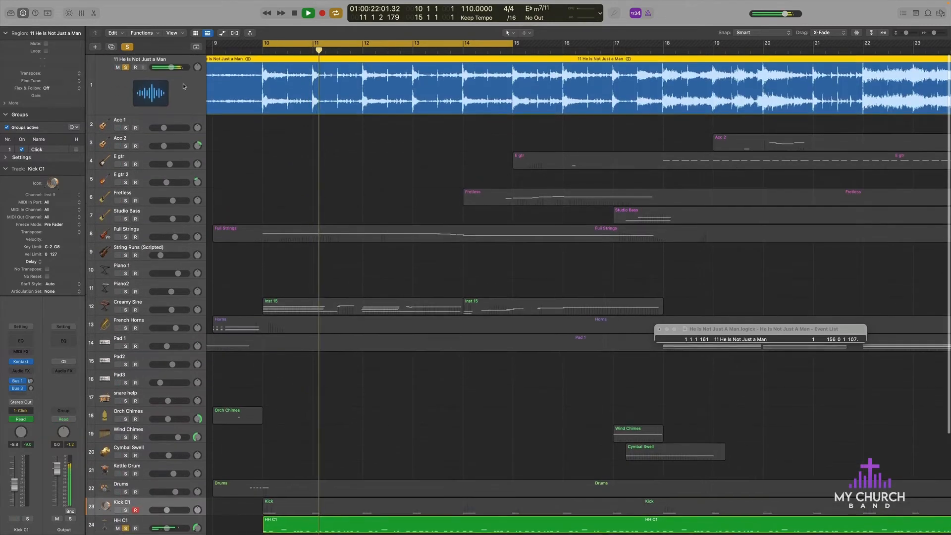
Step: Solo the Side Stick A#3 track in place of HH C1
scroll(255, 276, "down", 5)
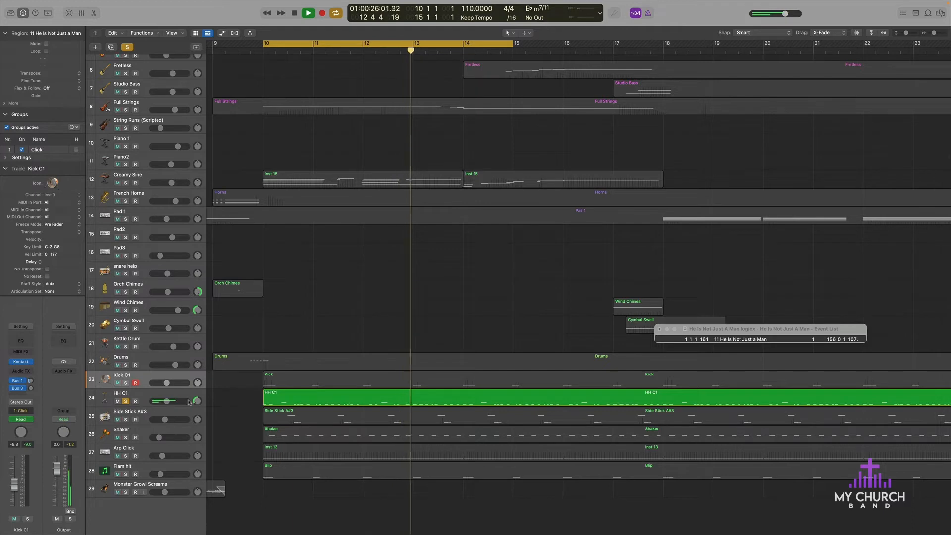
left_click(125, 420)
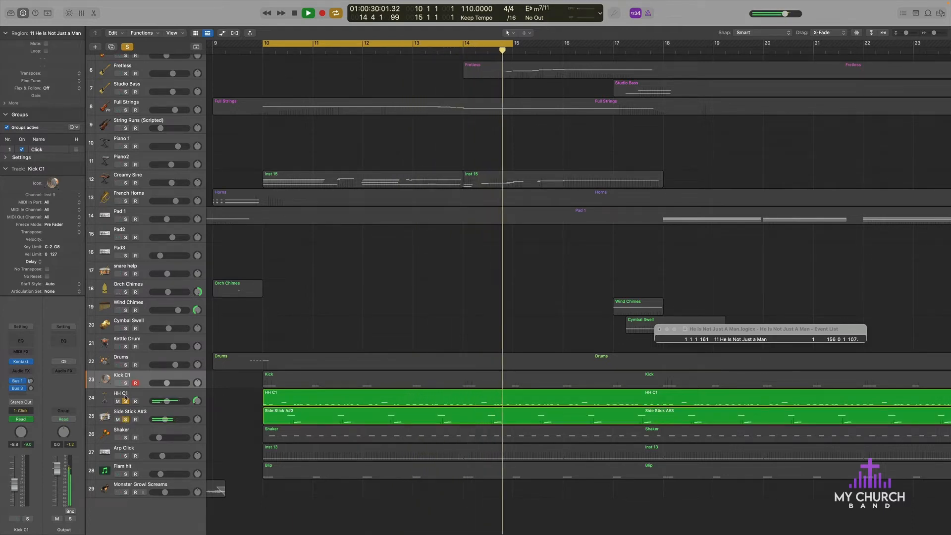
left_click(125, 400)
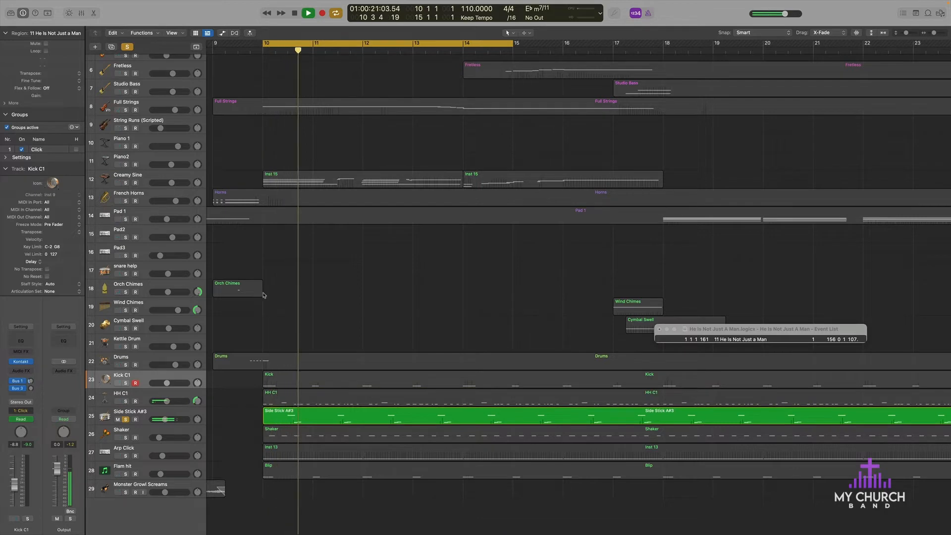
Step: Bring in the soloed reference recording to compare the side stick part with the original, and silence it again
scroll(263, 295, "up", 5)
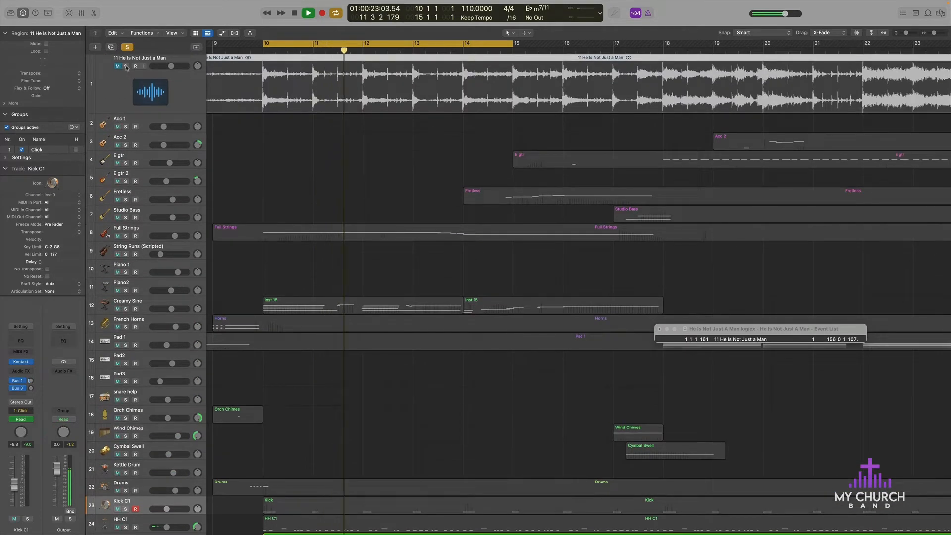
left_click(126, 66)
scroll(272, 334, "down", 5)
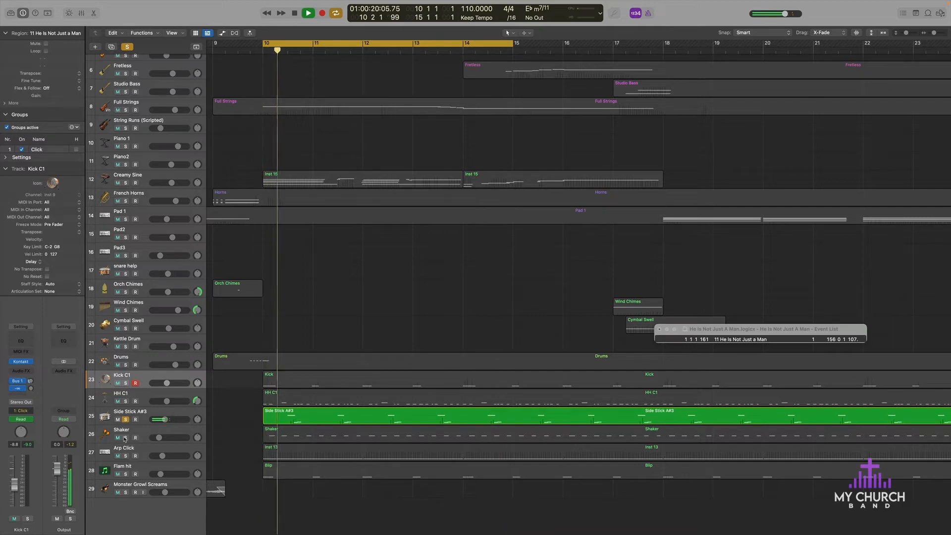
scroll(125, 439, "up", 5)
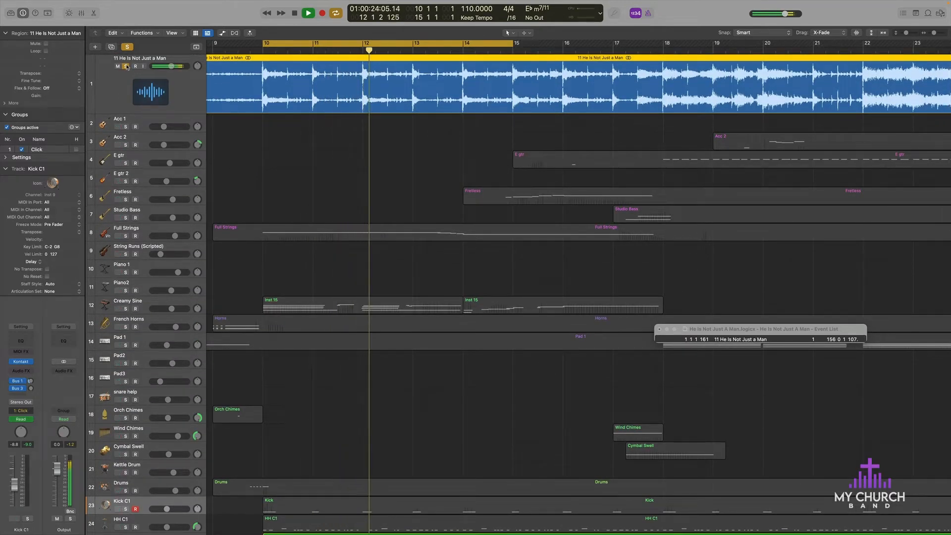
left_click(118, 66)
Step: Solo the Shaker track in place of Side Stick A#3
scroll(286, 260, "down", 5)
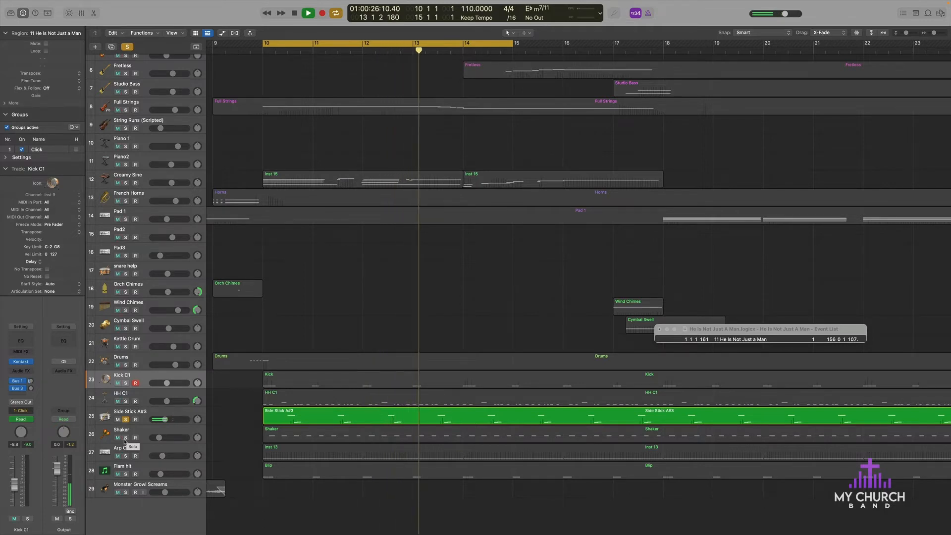
left_click(126, 437)
left_click(126, 419)
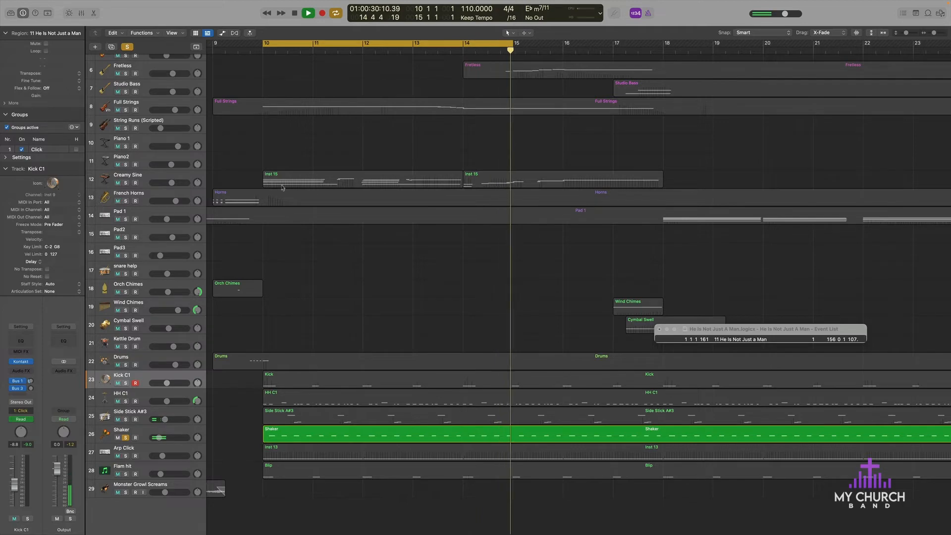
Step: Solo the reference recording and toggle the Shaker solo off and on to compare the shaker with the original
scroll(283, 187, "up", 5)
left_click(126, 65)
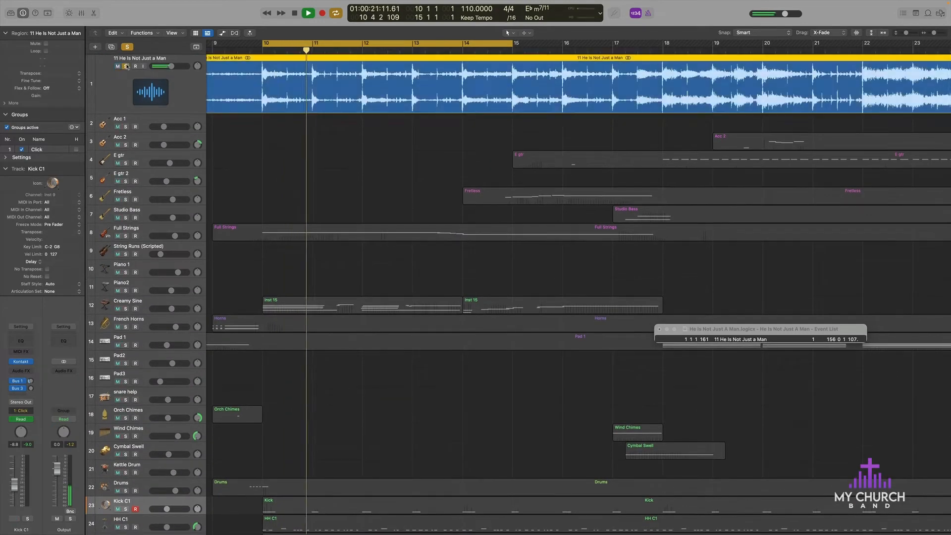
scroll(127, 67, "down", 5)
left_click(126, 441)
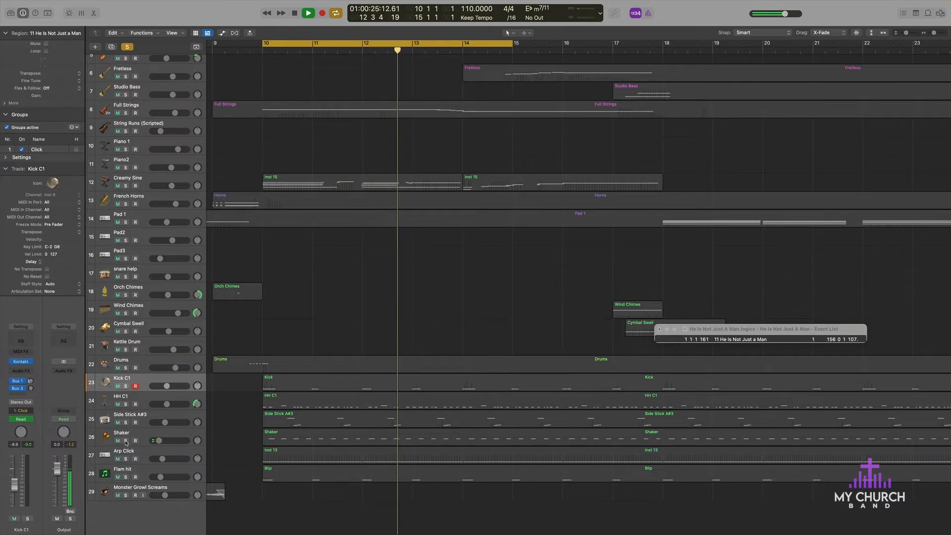
left_click(125, 441)
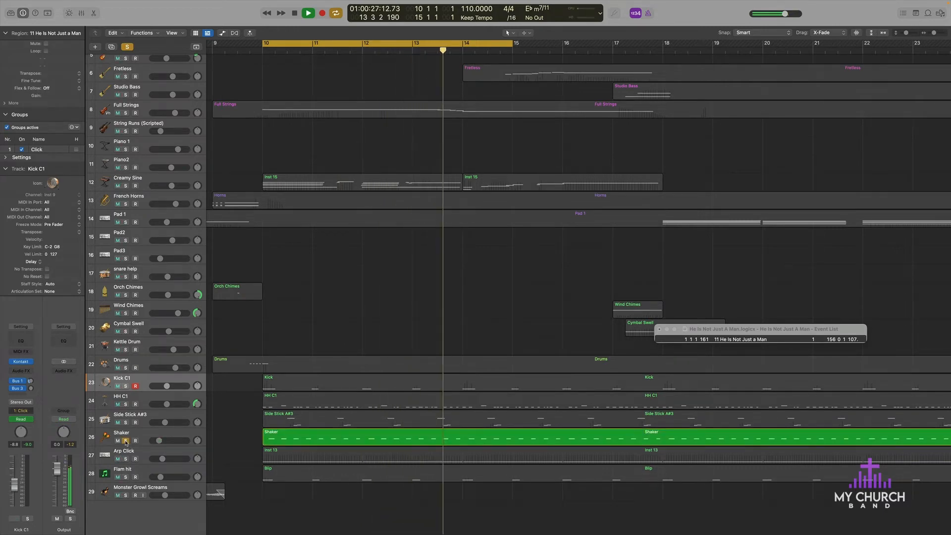
Step: Add Side Stick A#3 and HH C1 to the soloed Shaker and compare the combination with the reference recording
left_click(125, 423)
left_click(126, 404)
scroll(126, 396, "up", 5)
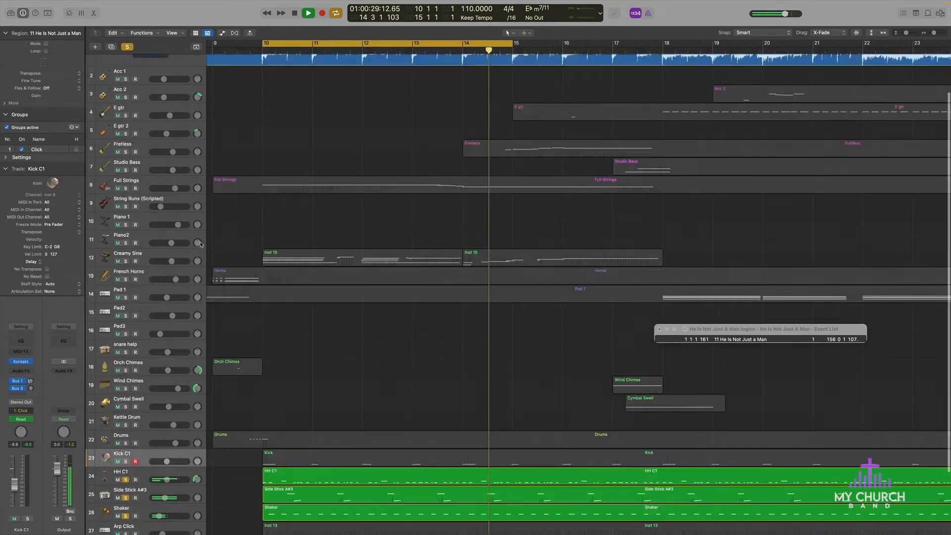
Step: Select the Arp Click track and solo it together with HH C1, Side Stick A#3 and Shaker
scroll(324, 291, "down", 6)
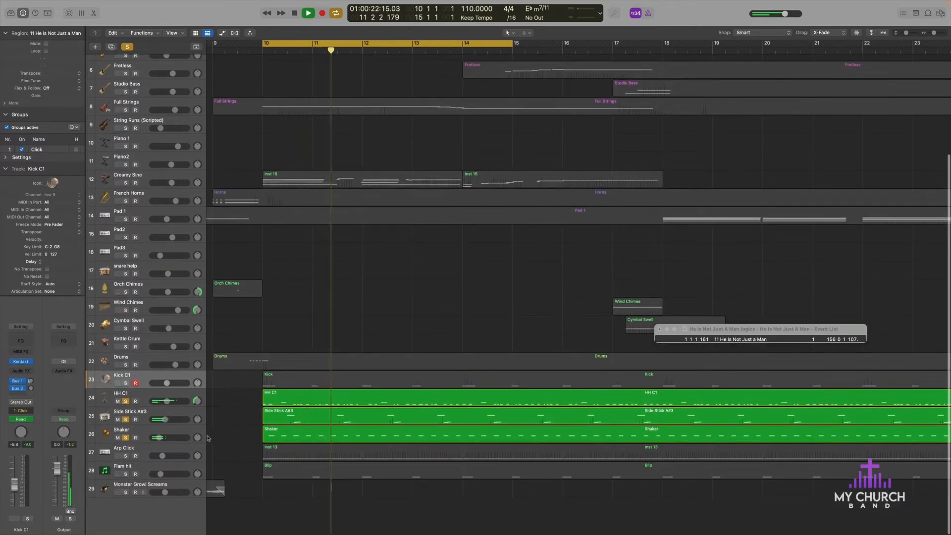
left_click(137, 450)
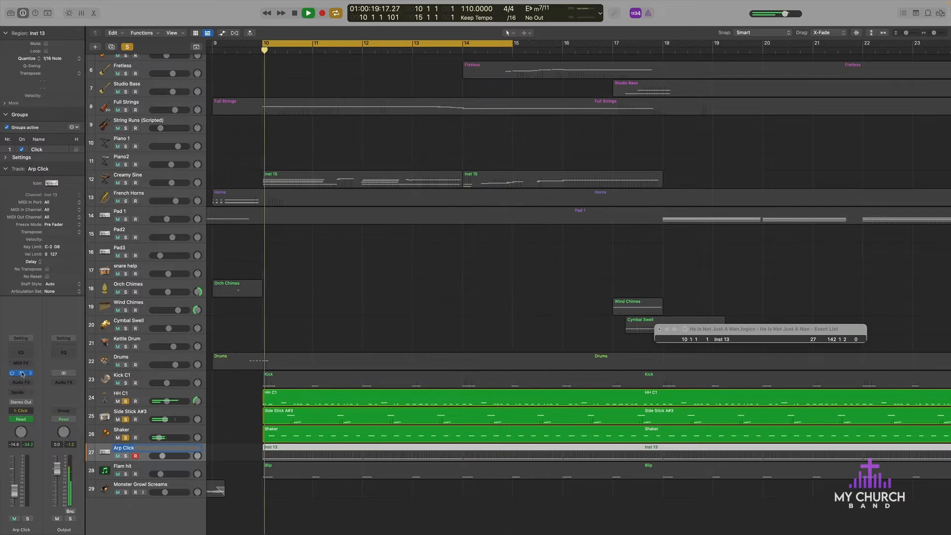
left_click(126, 455)
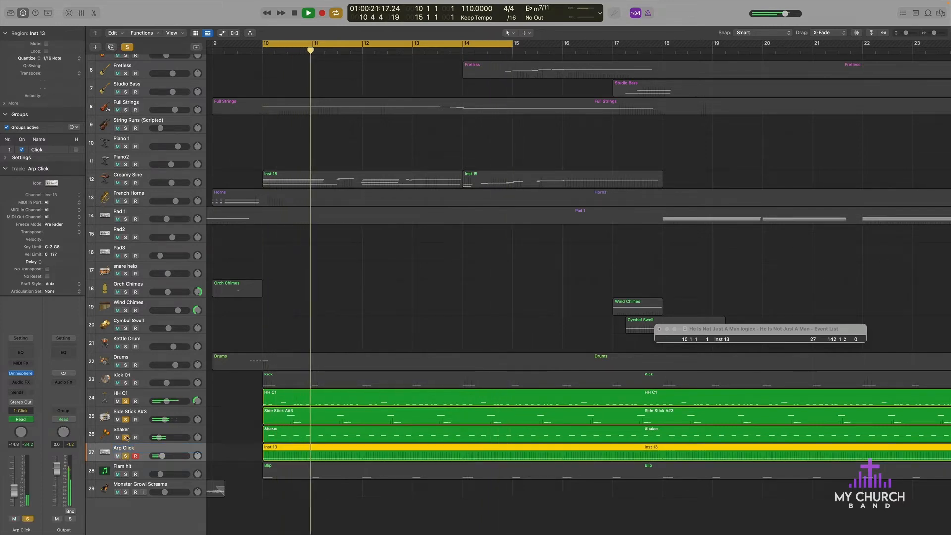
Step: Clear the solos on Shaker, Side Stick A#3 and HH C1 to hear Arp Click alone, and deselect its regions
left_click(126, 437)
left_click(126, 420)
left_click(126, 402)
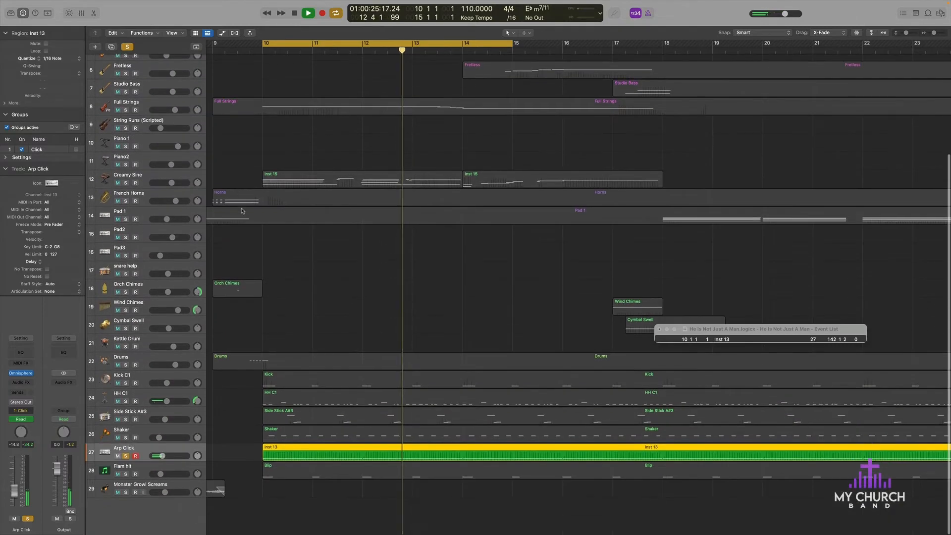
scroll(256, 188, "up", 6)
scroll(257, 187, "down", 6)
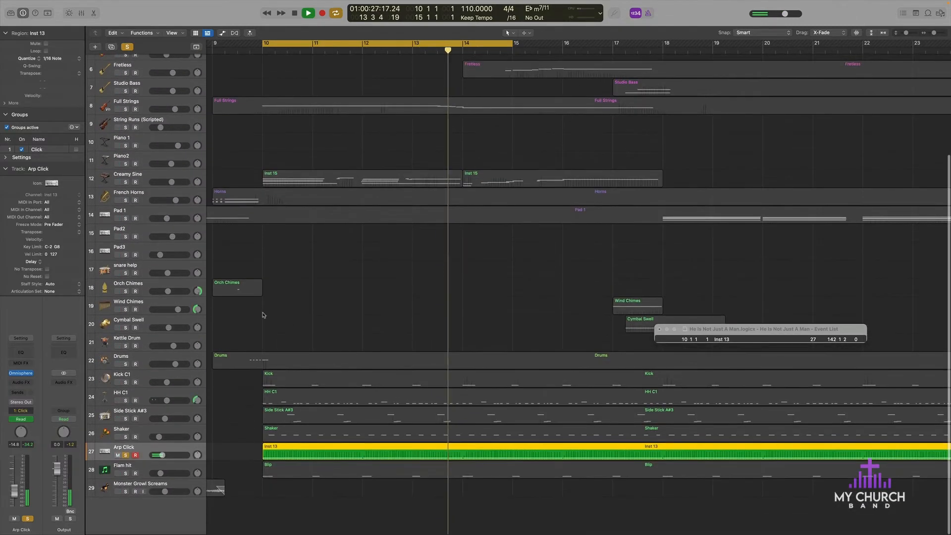
left_click_drag(161, 472, 283, 478)
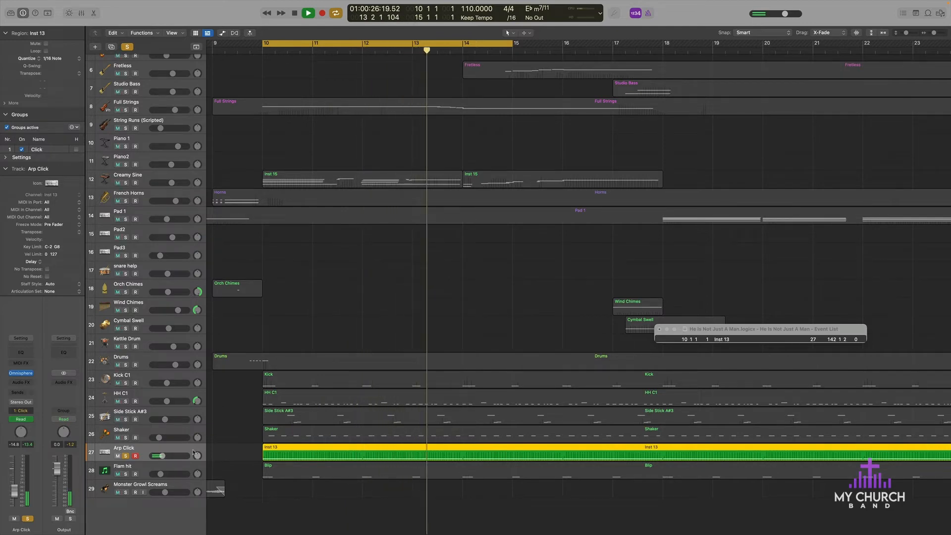
left_click(249, 520)
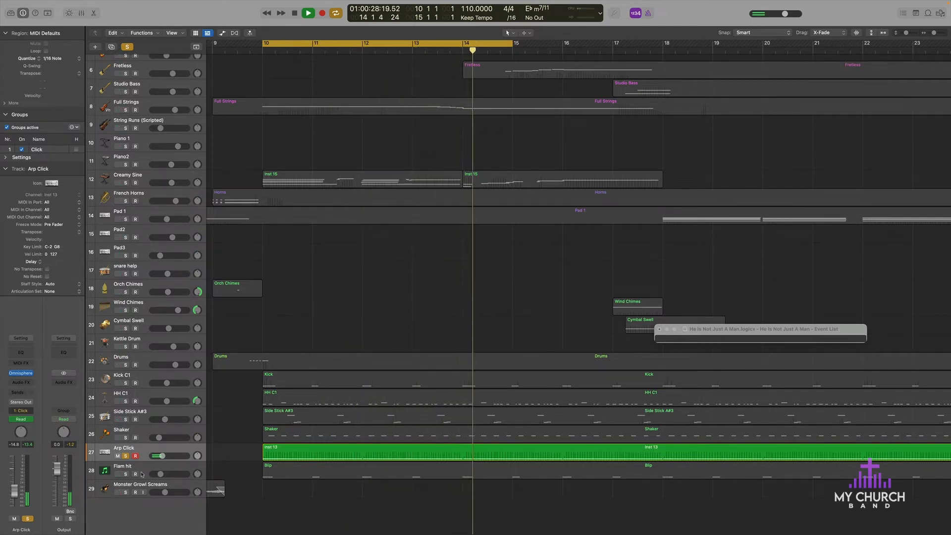
Step: Add Shaker, Side Stick A#3 and HH C1 back to the soloed Arp Click track
left_click(125, 438)
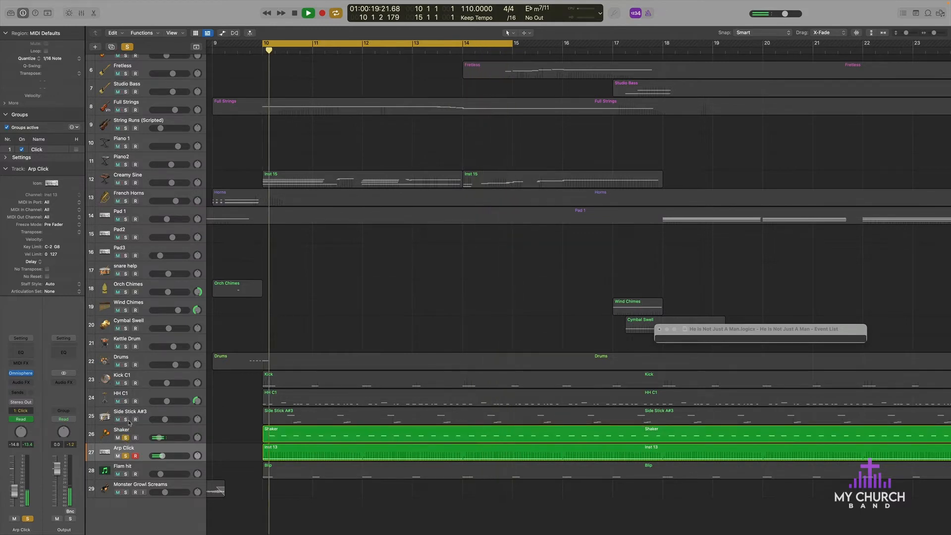
left_click(126, 420)
left_click(125, 401)
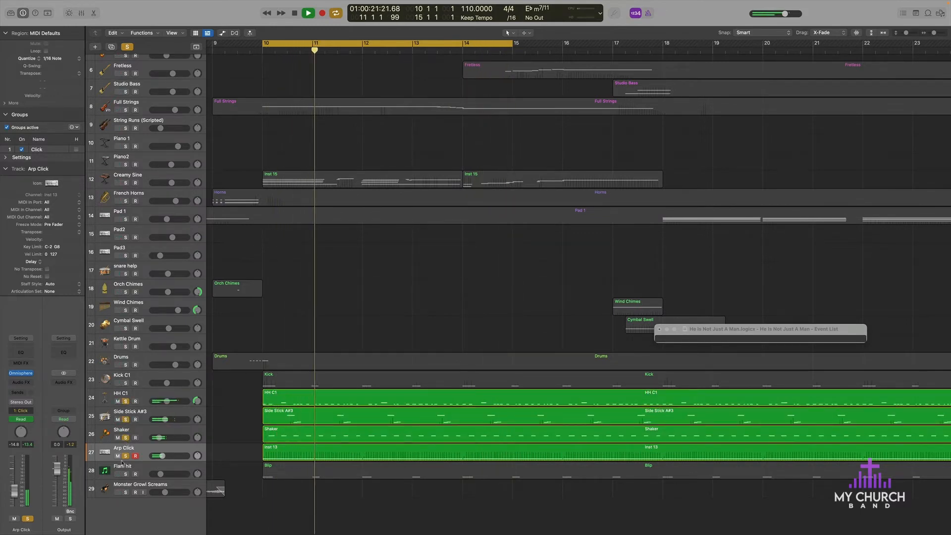
Step: Solo Flam hit on its own, clearing the solos on Arp Click, Shaker, Side Stick A#3 and HH C1
left_click(126, 475)
left_click(126, 455)
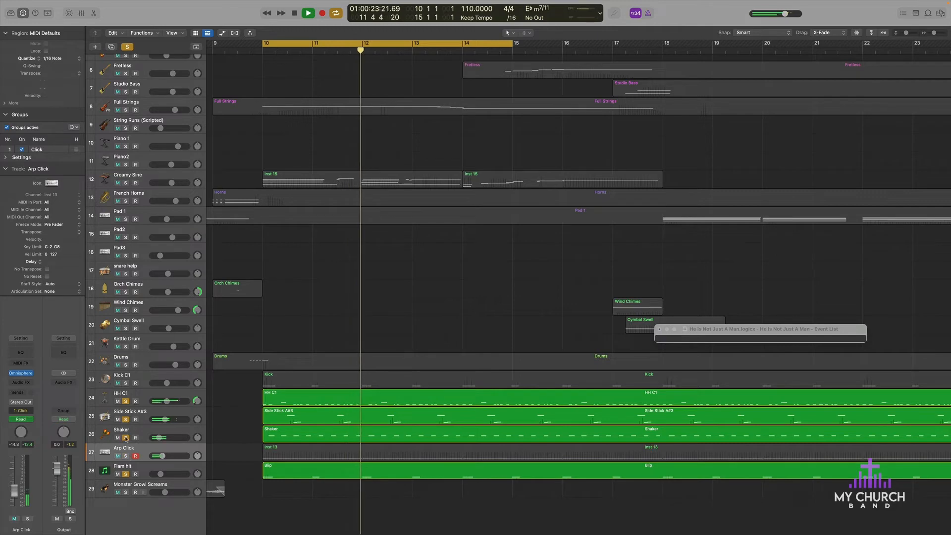
left_click(126, 438)
left_click(126, 420)
left_click(126, 401)
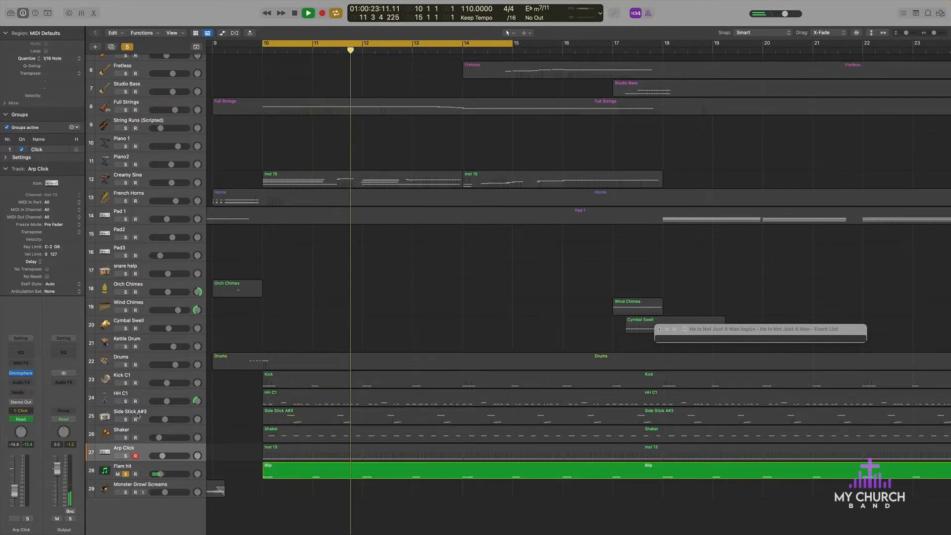
Step: Solo the reference recording and clear the Flam hit solo to hear the original alone
scroll(149, 111, "up", 5)
left_click(125, 66)
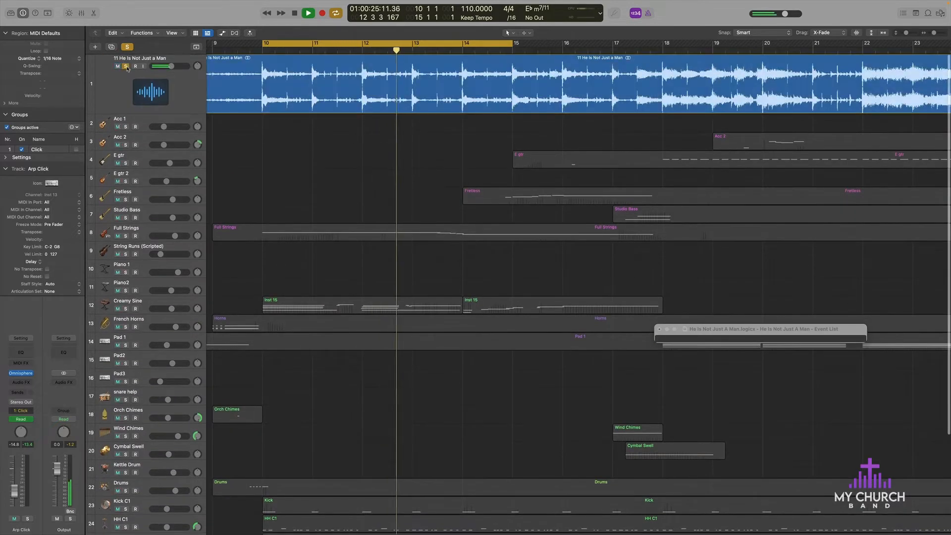
scroll(139, 481, "down", 1)
scroll(139, 481, "down", 5)
left_click(126, 474)
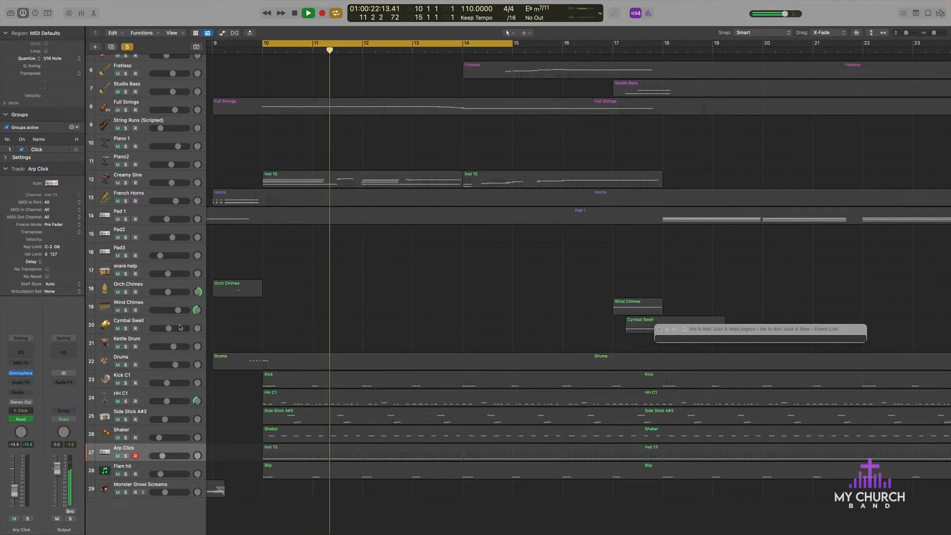
Step: Solo Flam hit, Arp Click, Shaker, Side Stick A#3, HH C1 and Kick C1 together with the reference recording
scroll(145, 196, "up", 5)
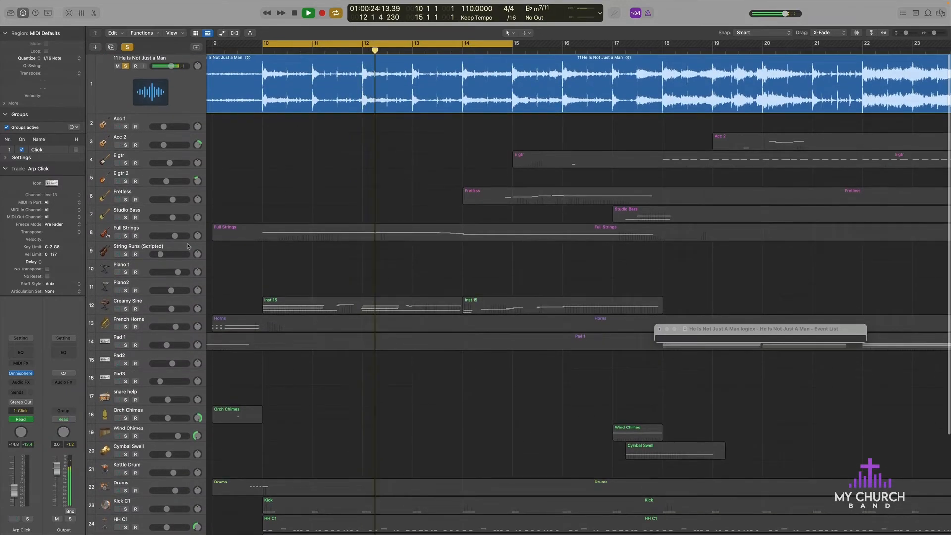
scroll(177, 275, "down", 5)
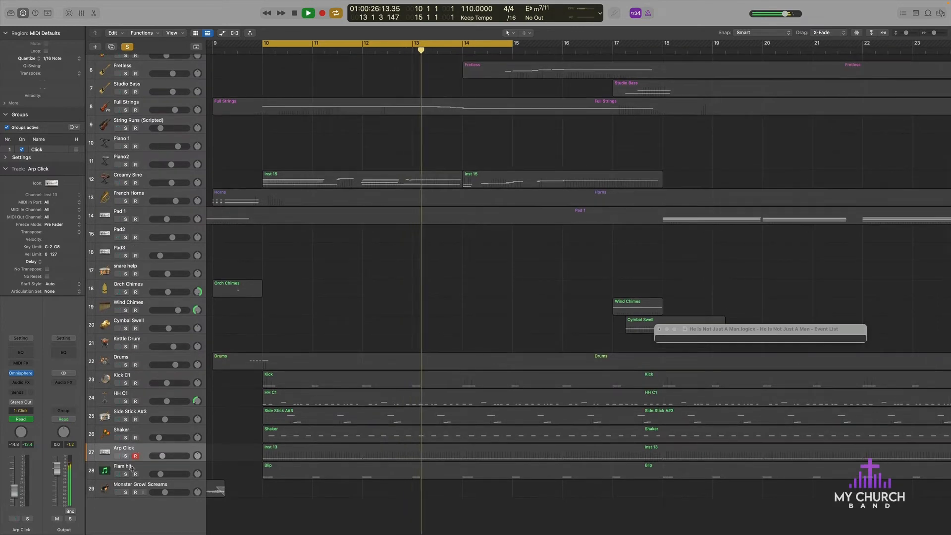
left_click(126, 474)
left_click(126, 456)
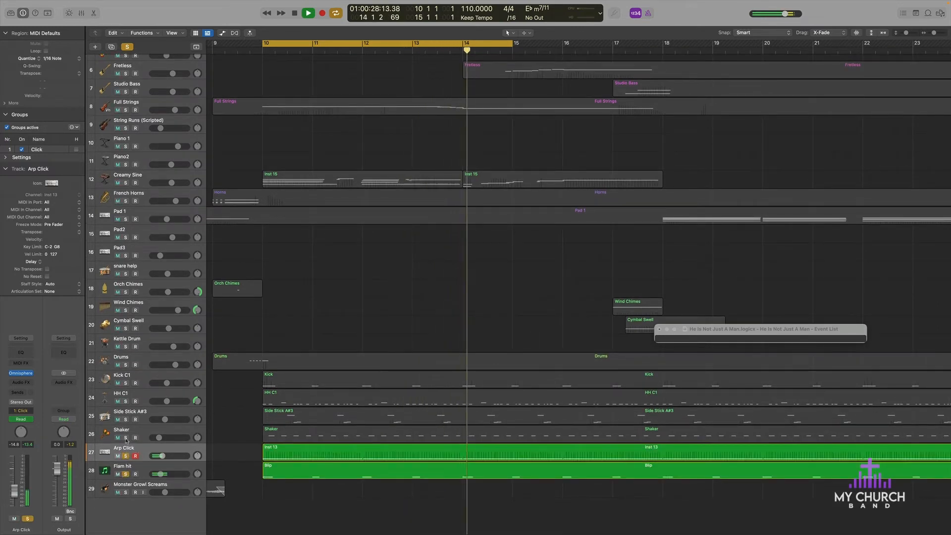
left_click(126, 437)
left_click(125, 419)
left_click(126, 401)
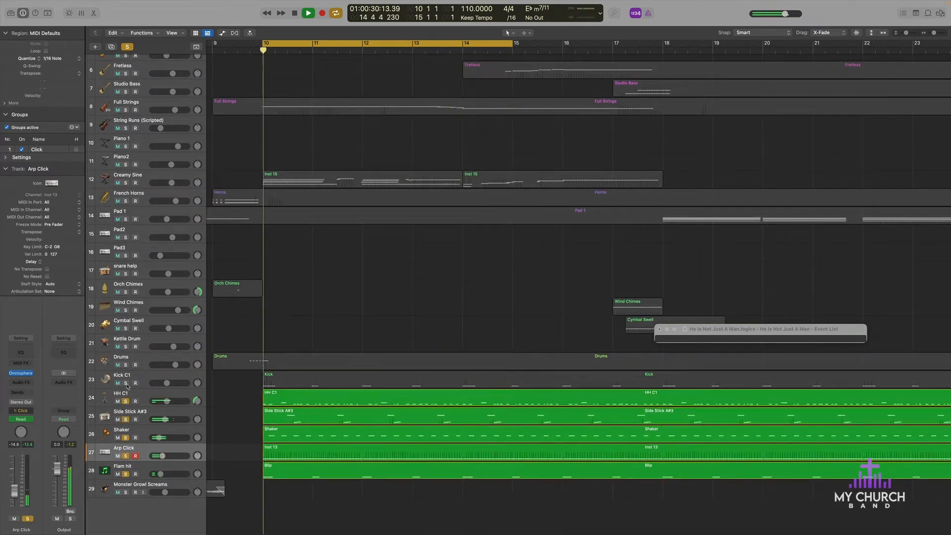
left_click(126, 383)
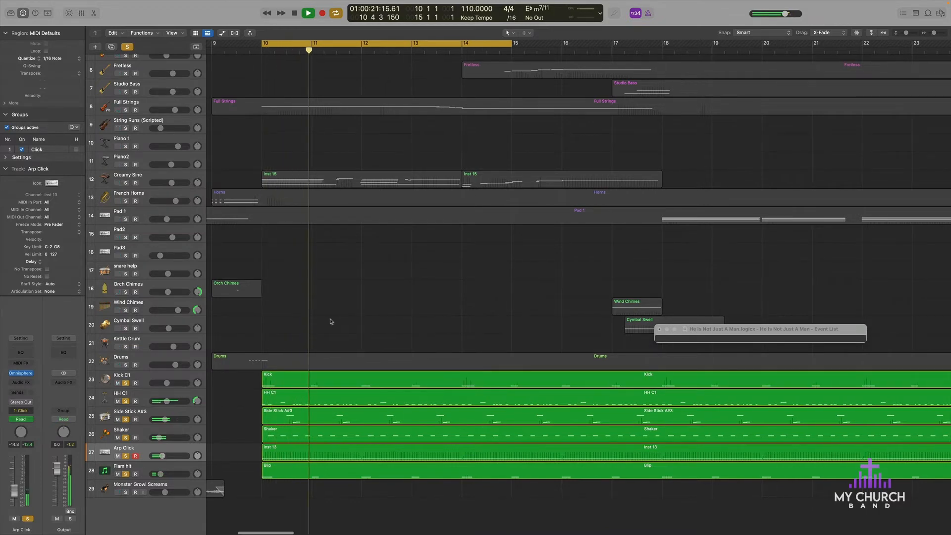
Step: Clear the solos from Kick C1 through Flam hit, leaving only the reference recording soloed
scroll(191, 111, "up", 5)
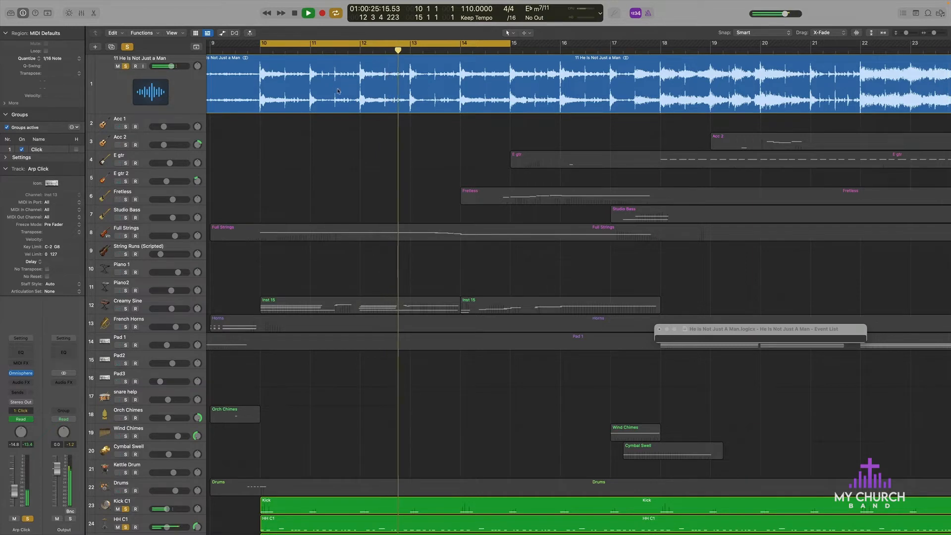
scroll(126, 384, "down", 6)
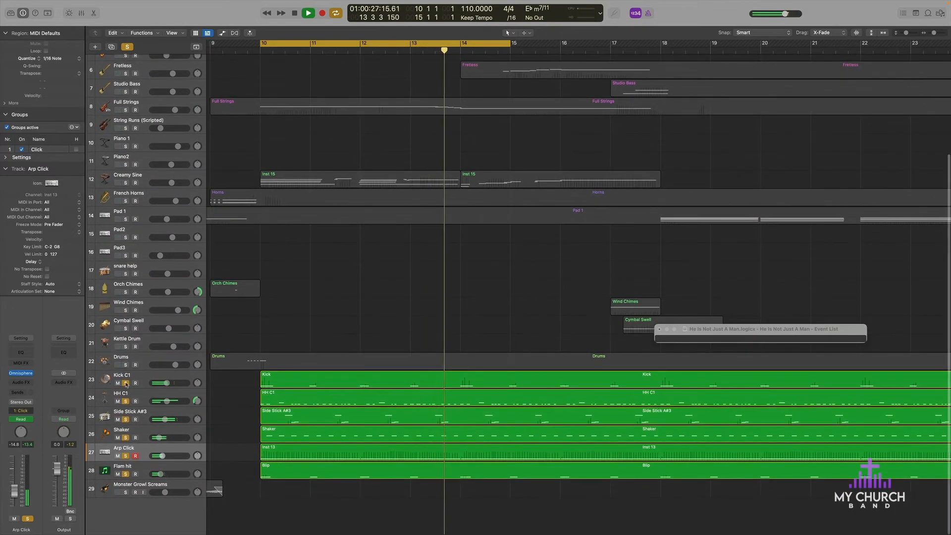
left_click_drag(126, 384, 126, 475)
scroll(234, 238, "up", 6)
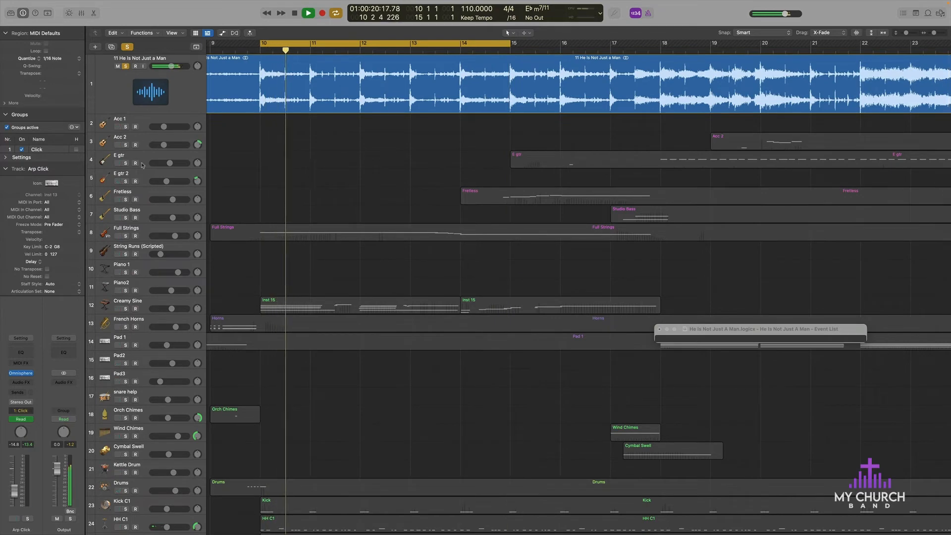
scroll(256, 63, "down", 2)
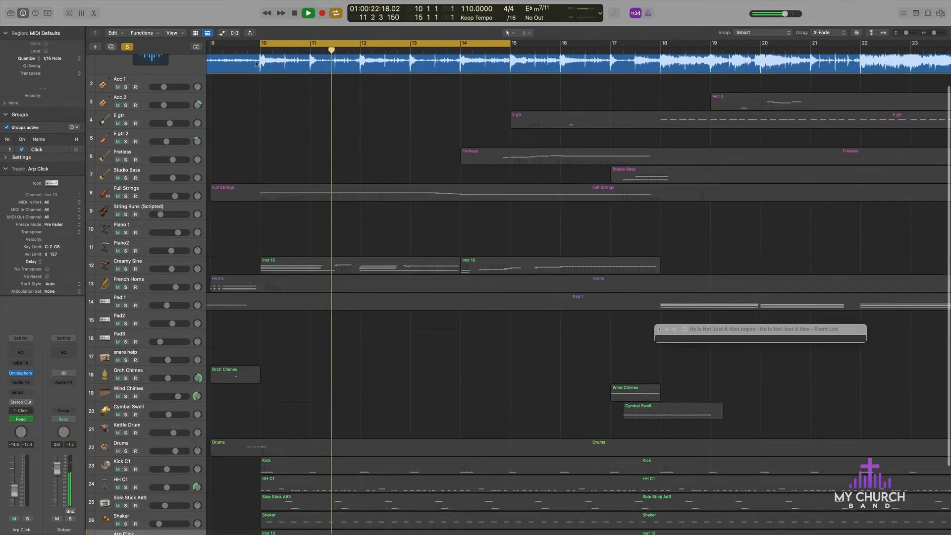
Step: Extend the cycle start back to bar 9 beat 3 and solo Full Strings in place of the reference recording
left_click_drag(261, 43, 239, 44)
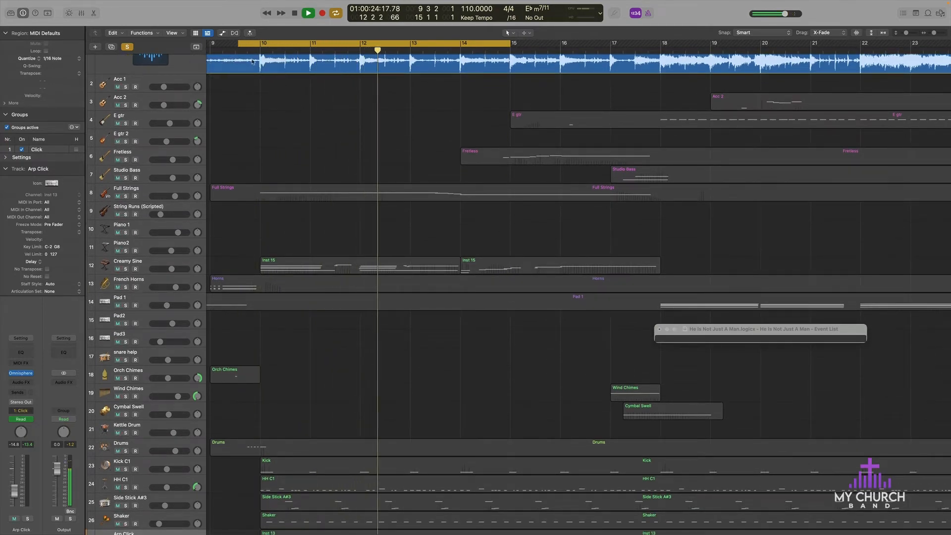
left_click(125, 196)
scroll(127, 191, "up", 2)
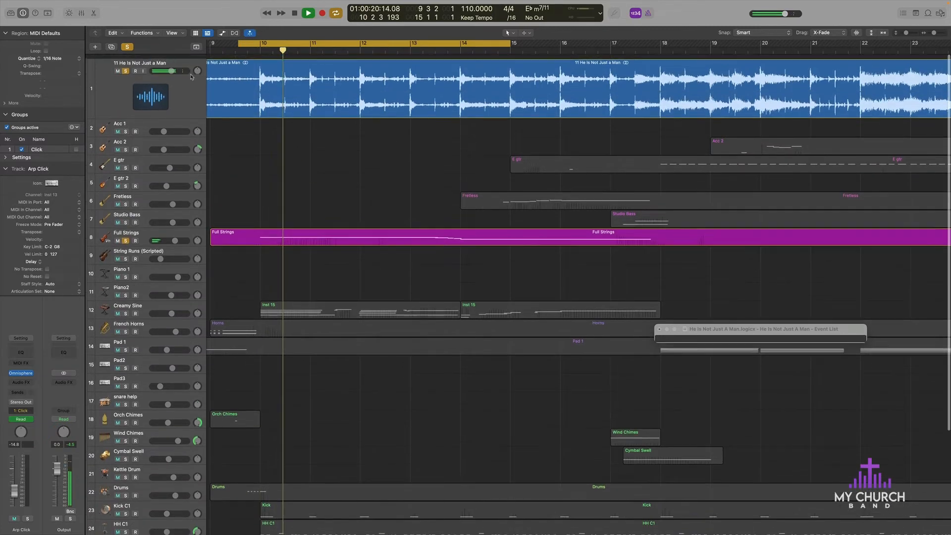
scroll(424, 126, "down", 3)
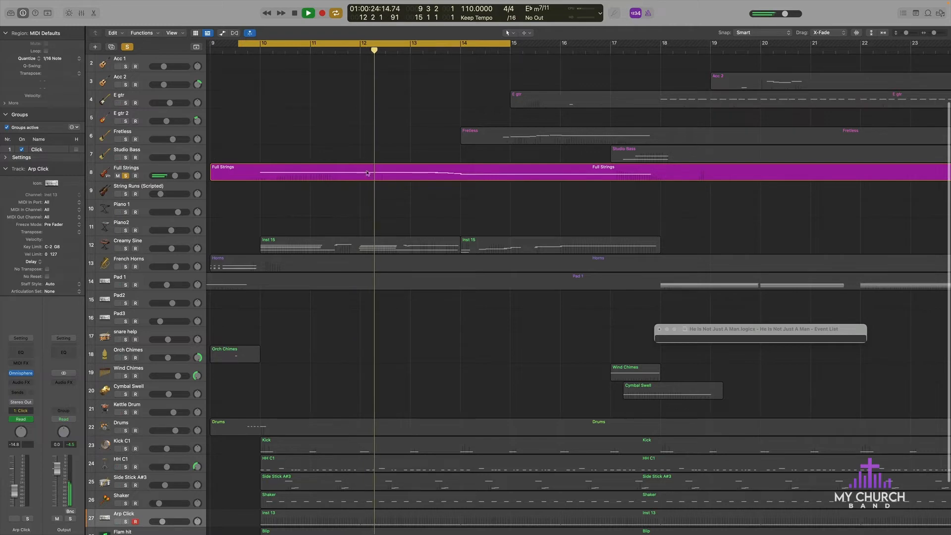
Step: Select the Full Strings track, inspect its Play instrument with the Hollywood Strings patches, and close the plug-in window
left_click(223, 173)
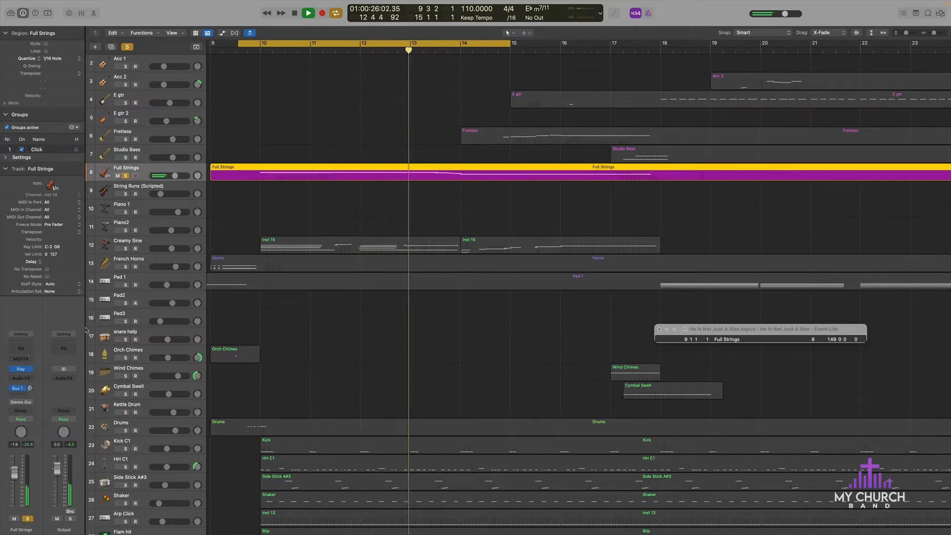
left_click(21, 369)
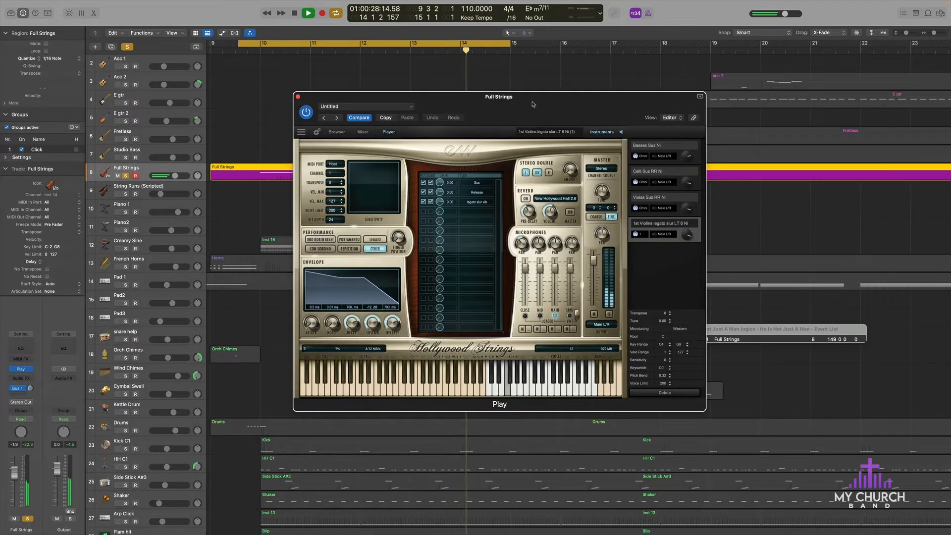
left_click(298, 97)
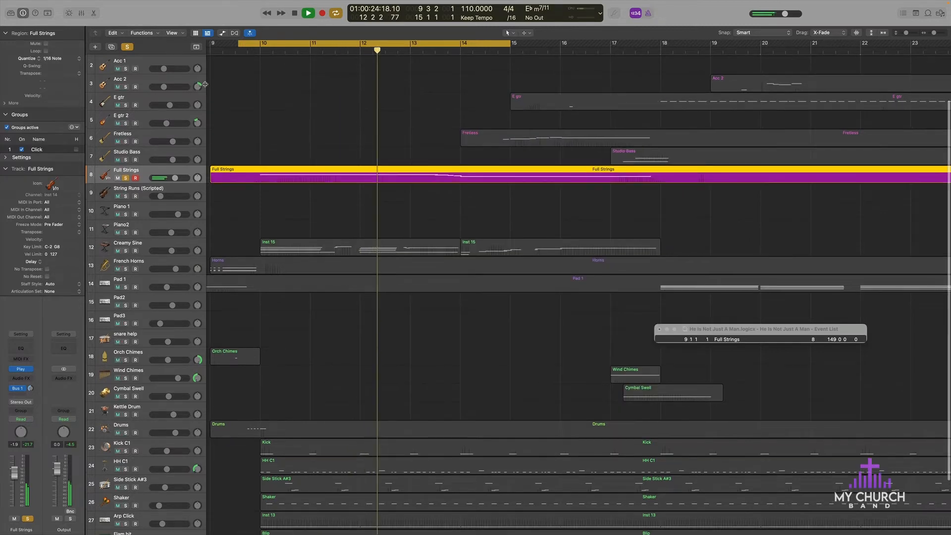
Step: Solo Creamy Sine alongside Full Strings, select its track and open its UVIWorkstation instrument
scroll(205, 84, "up", 3)
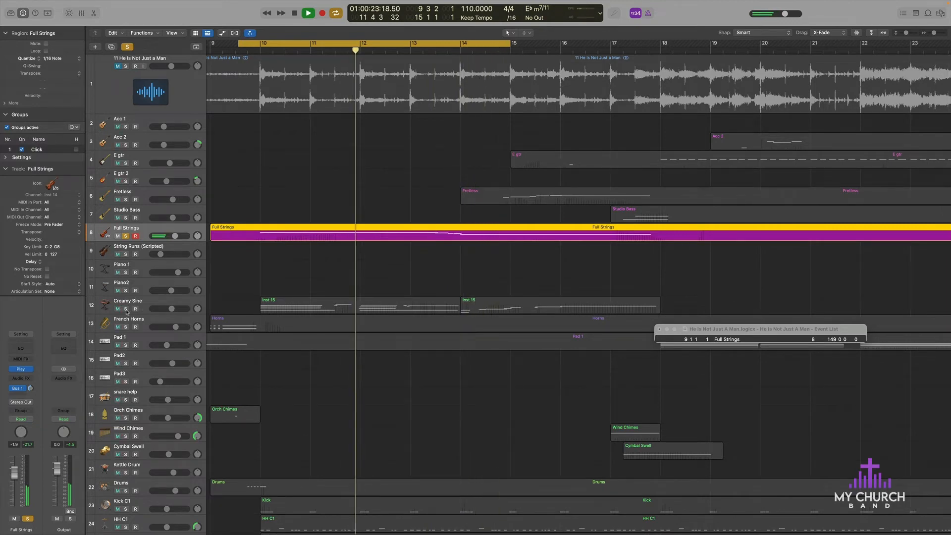
left_click(126, 308)
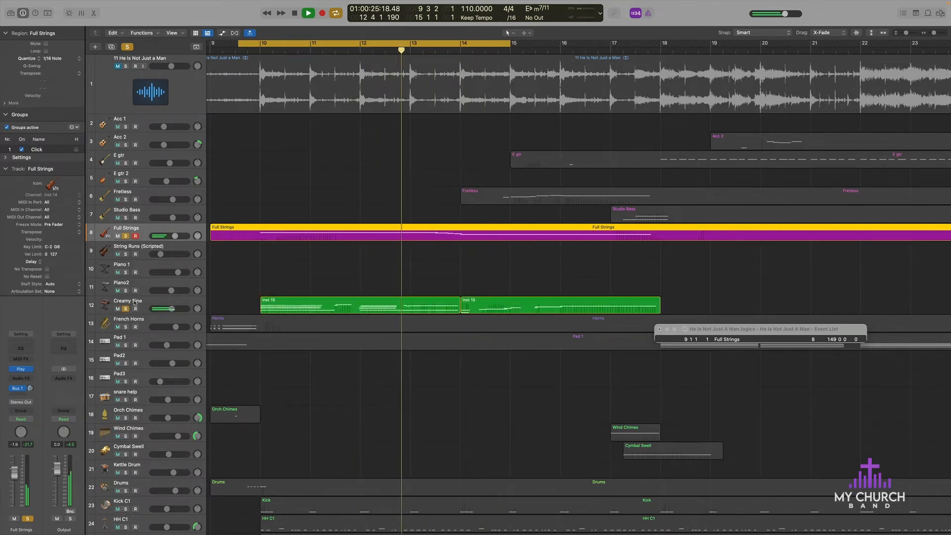
left_click(139, 304)
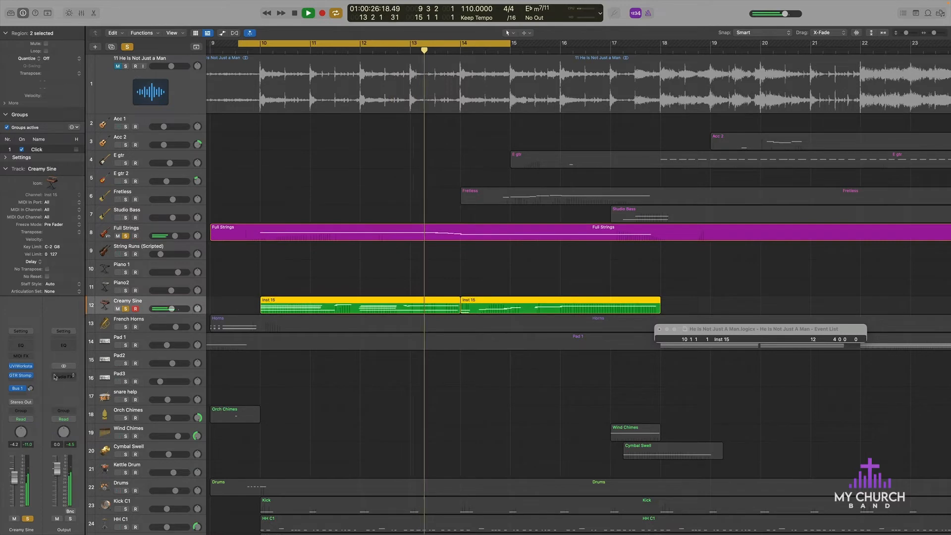
left_click(21, 366)
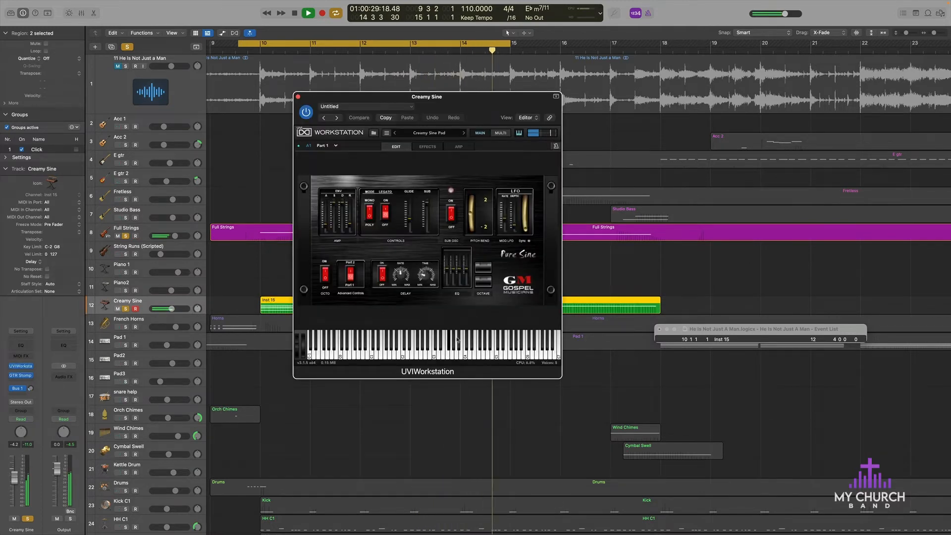
Step: Solo the reference recording in place of Full Strings and toggle the Creamy Sine solo off and on to compare them
left_click(126, 236)
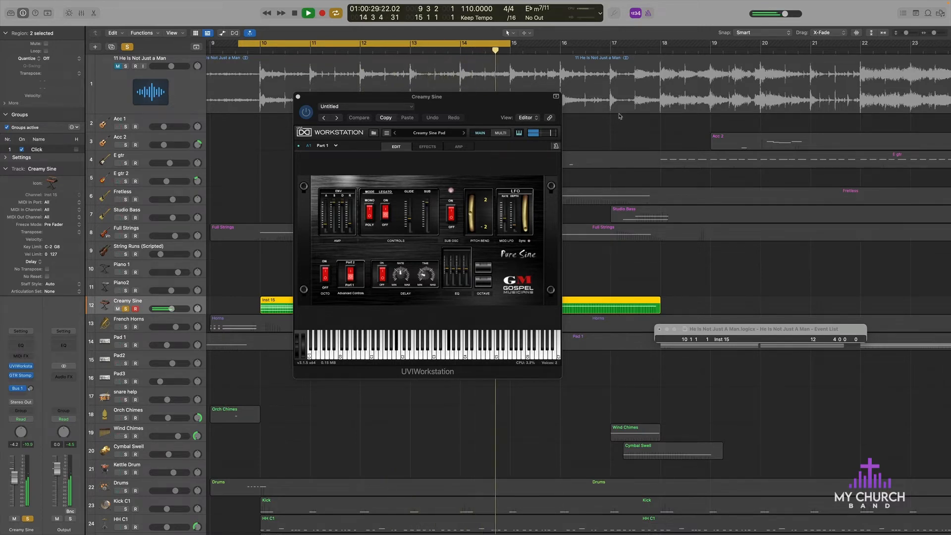
left_click(125, 66)
left_click(125, 309)
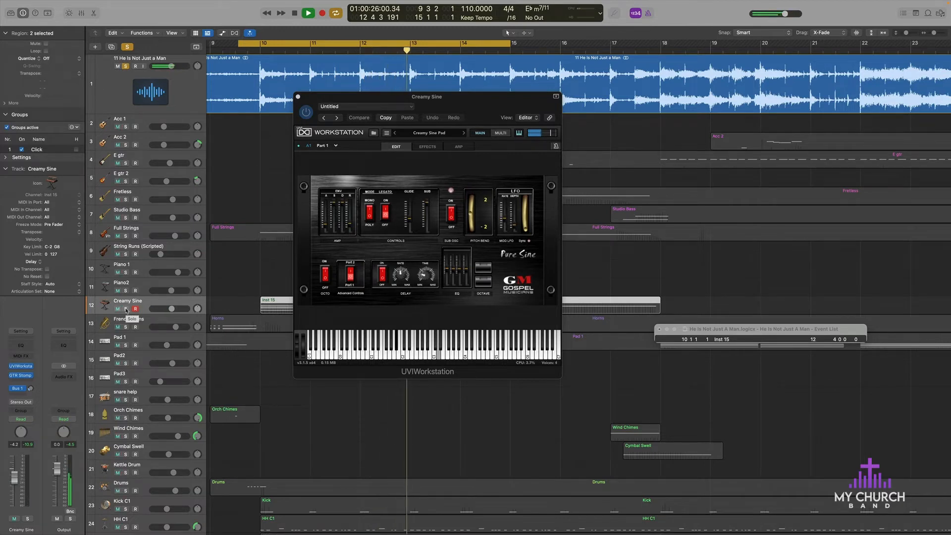
left_click(126, 309)
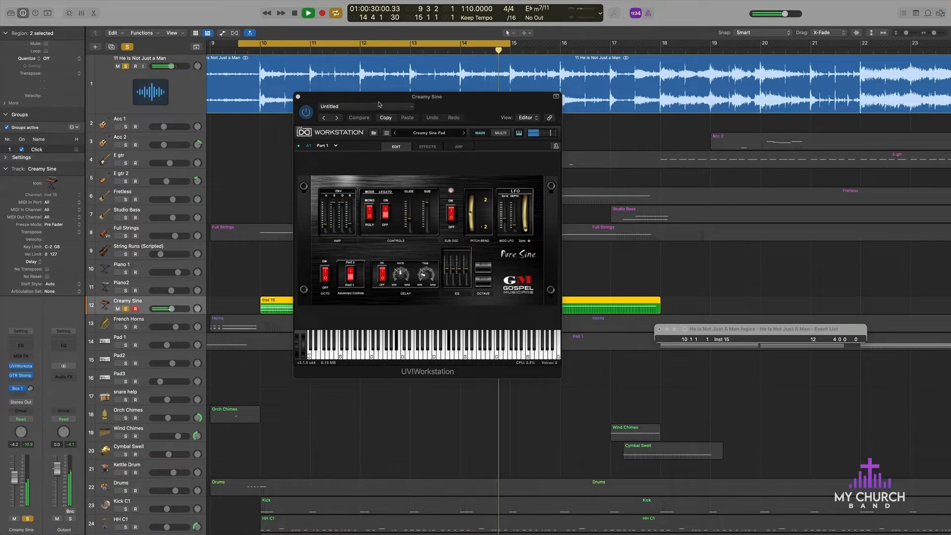
Step: Move the Creamy Sine plug-in window off its regions and set the cycle range from bar 12 beat 2 to bar 17
left_click_drag(322, 92, 764, 72)
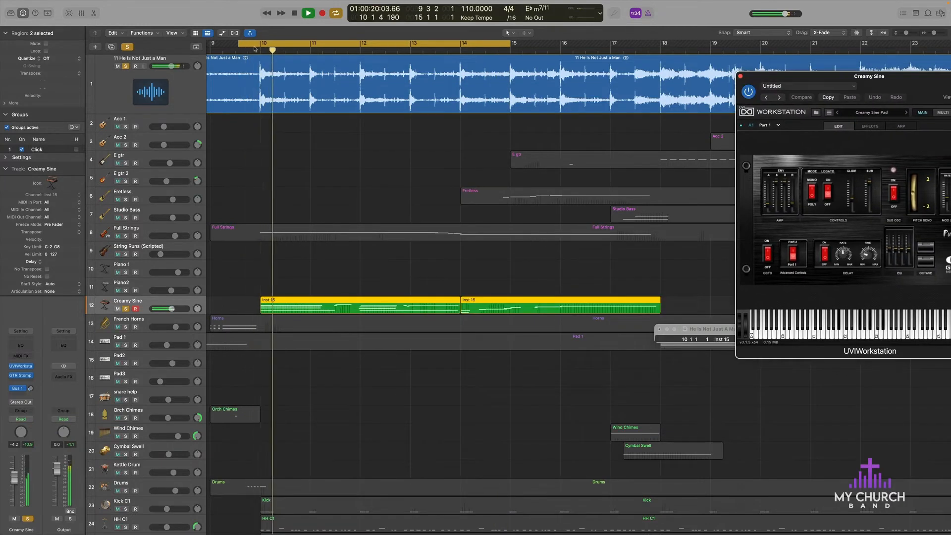
left_click_drag(255, 48, 372, 44)
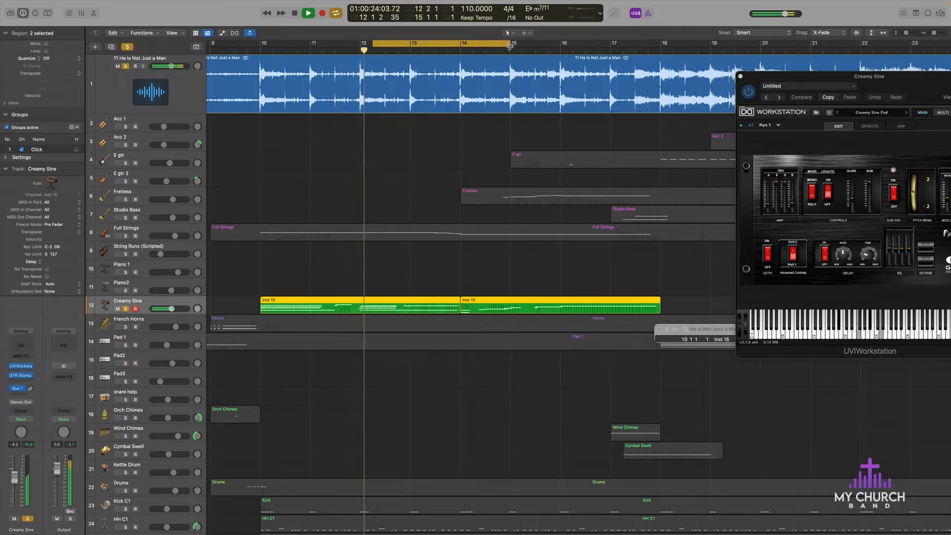
left_click_drag(510, 46, 613, 46)
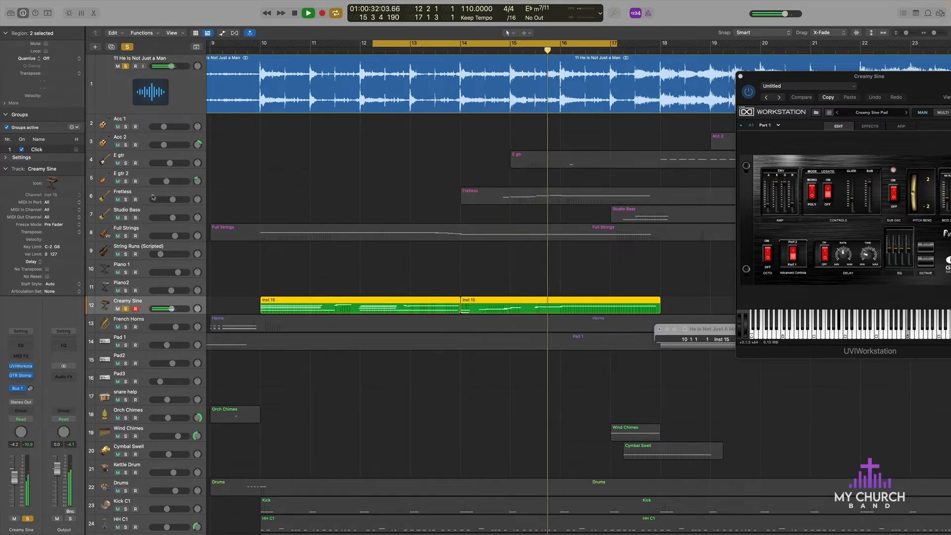
Step: Isolate Fretless by soloing it, muting the reference recording and unsoloing Creamy Sine, then select its region and clear all solos
left_click(125, 199)
left_click(118, 65)
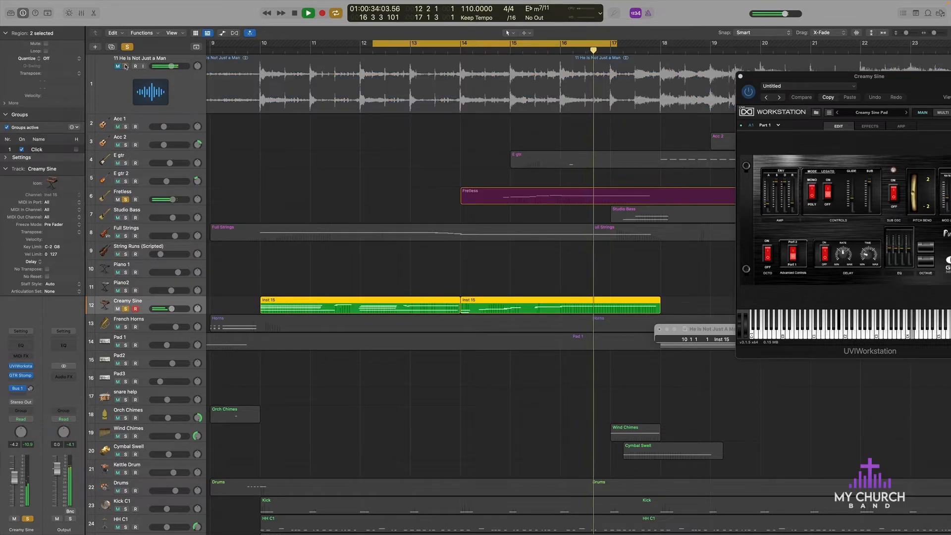
left_click(439, 273)
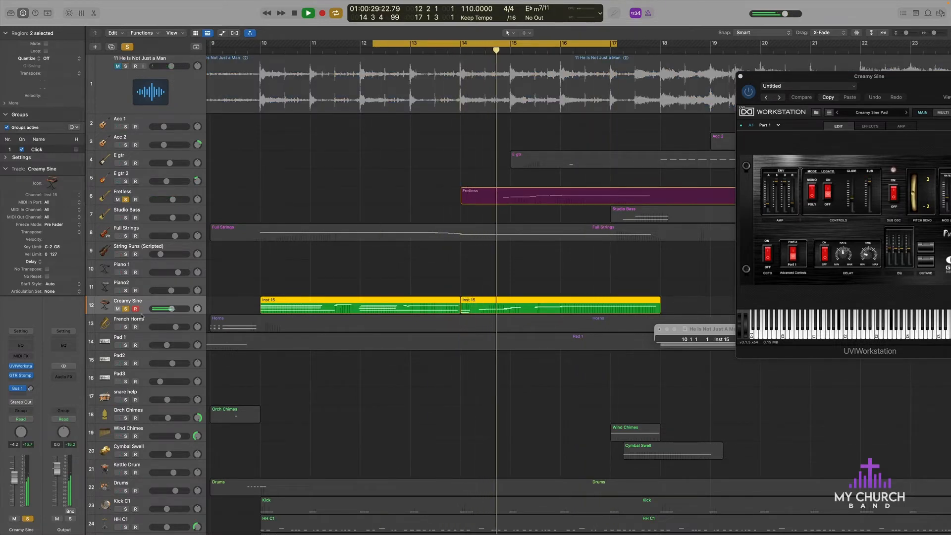
left_click(126, 308)
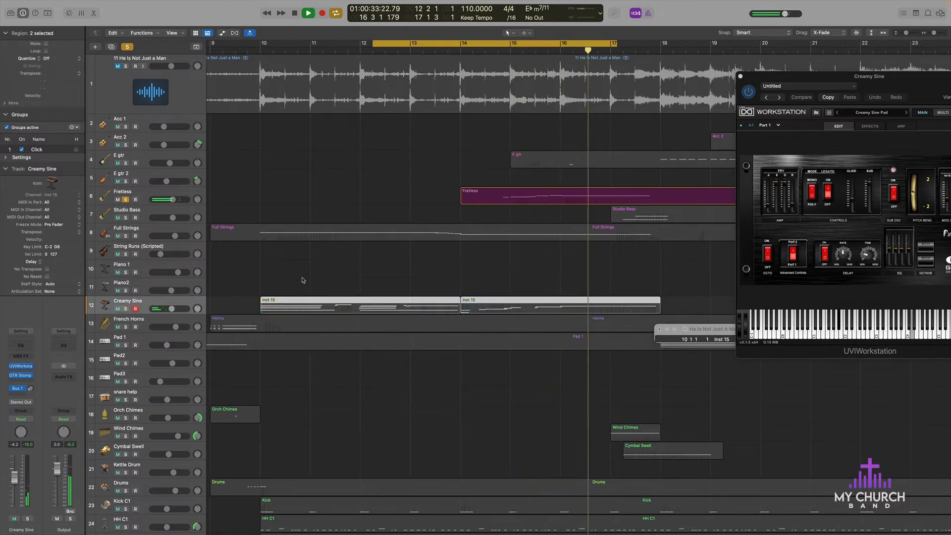
left_click(526, 194)
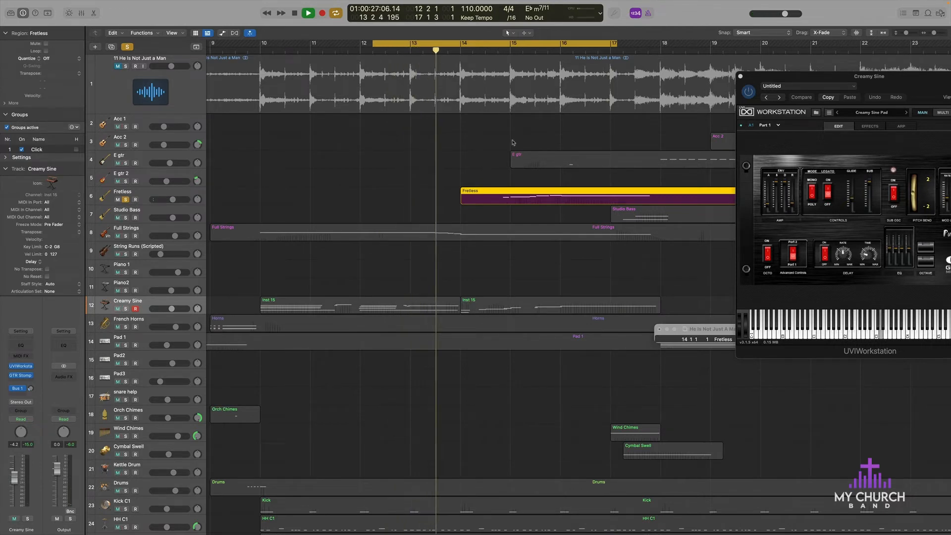
left_click(129, 47)
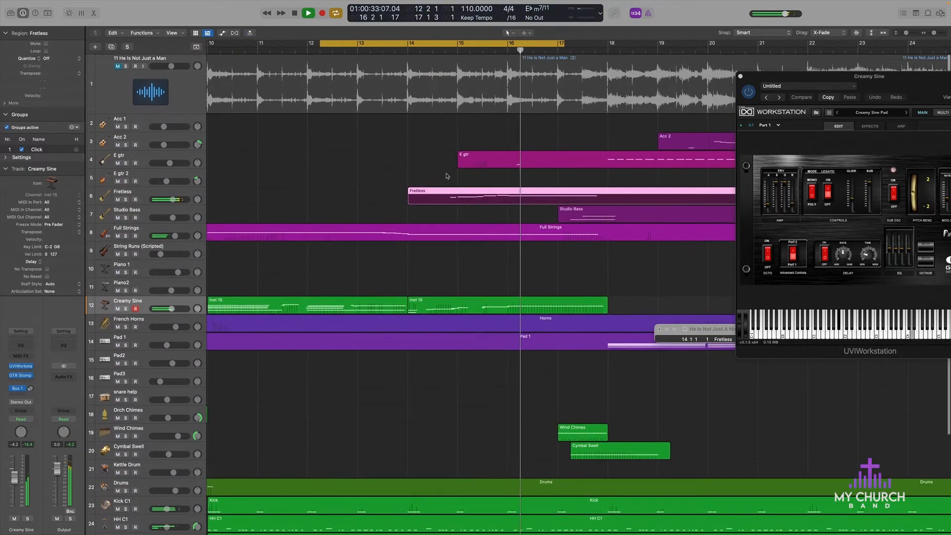
Step: Extend the end of the cycle range to bar 20 beat 3
key("super+Left")
key("super+Left")
key("super+Left")
key("super+Left")
key("super+Left")
key("super+Left")
key("super+Right")
key("super+Right")
key("super+Right")
key("super+Right")
key("super+Right")
key("super+Right")
key("super+Right")
key("super+Right")
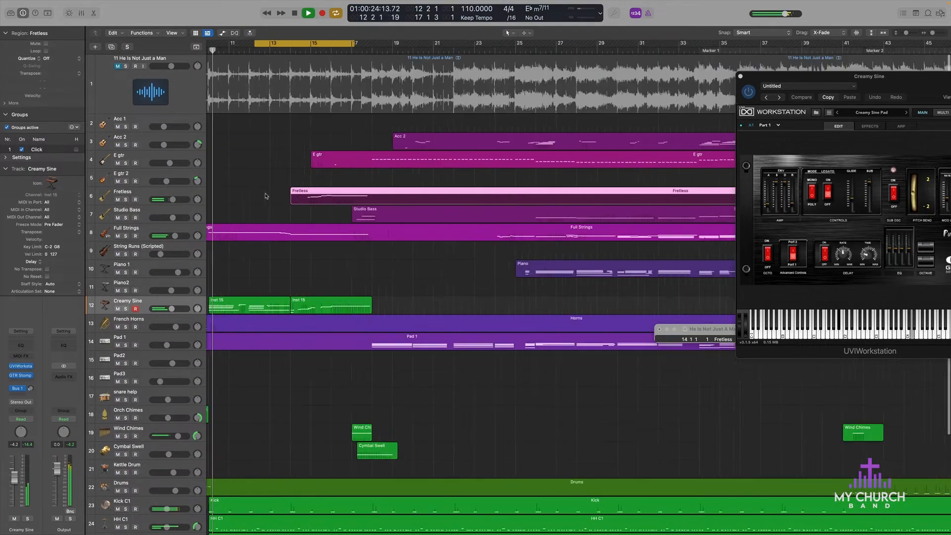
key("super+Left")
key("super+Left")
key("super+Left")
key("super+Left")
key("super+Left")
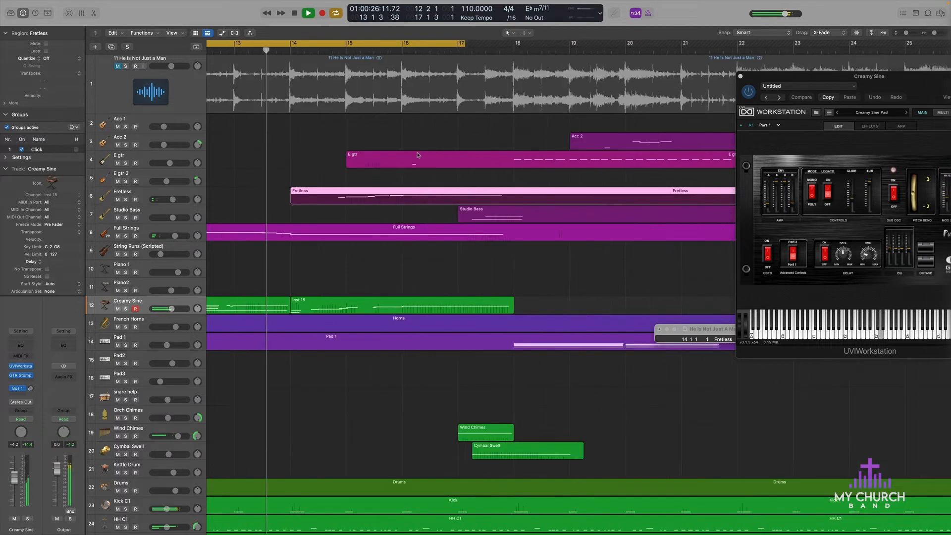
left_click_drag(379, 41, 480, 42)
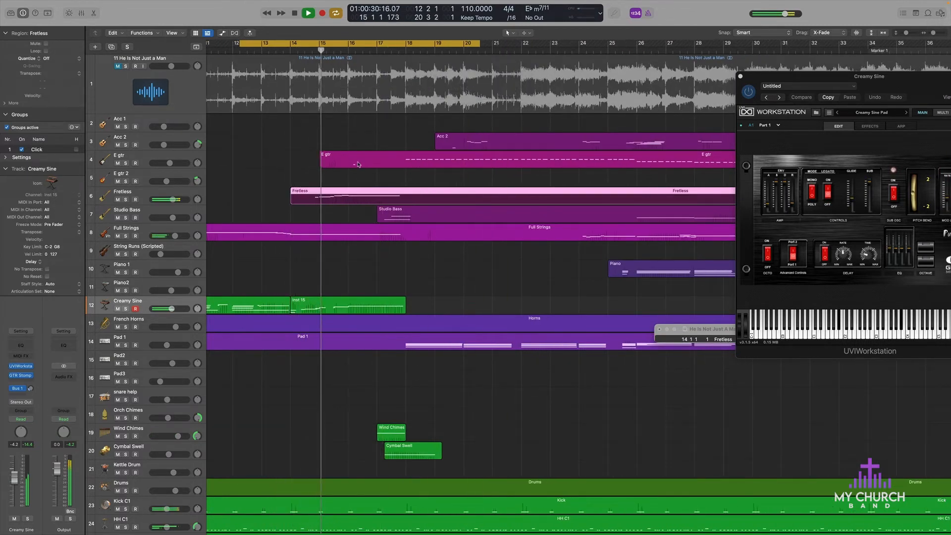
Step: Solo E gtr briefly during playback, restore the full mix and stop playback
left_click(125, 163)
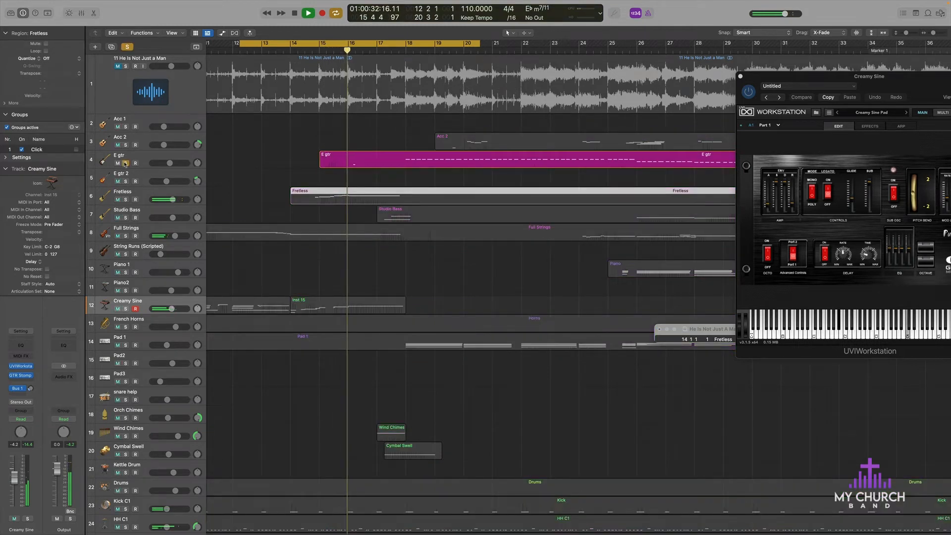
left_click(125, 163)
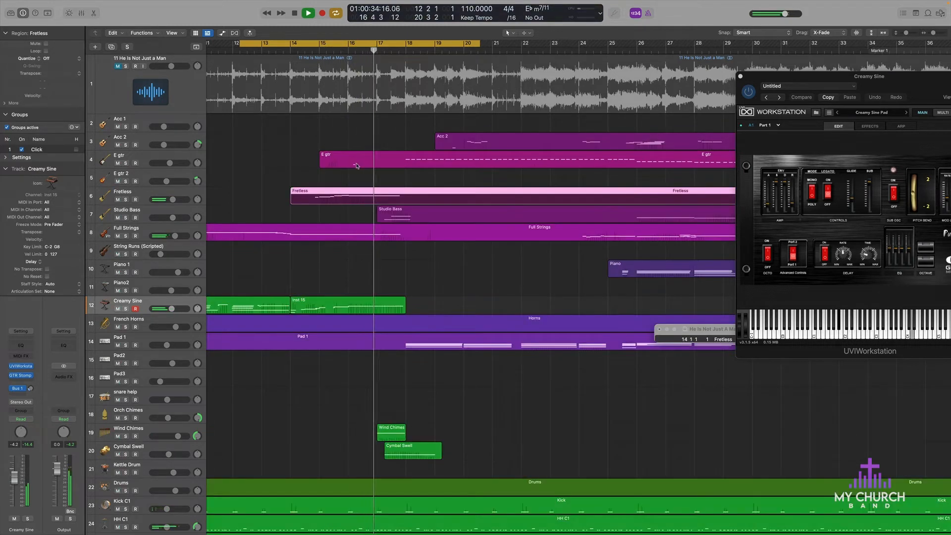
left_click(295, 13)
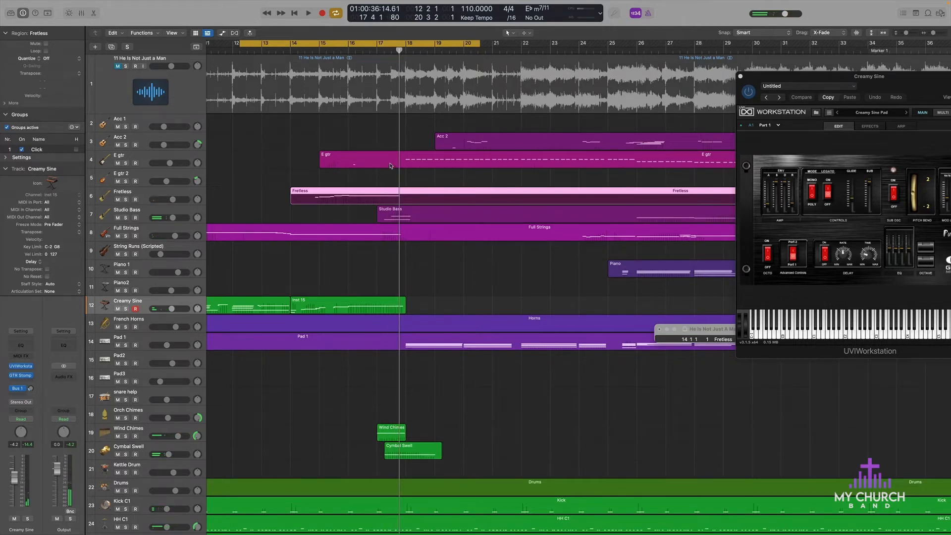
Step: Select the E gtr region and track, open its Kontakt instrument and move the plug-in window off the regions
left_click(341, 167)
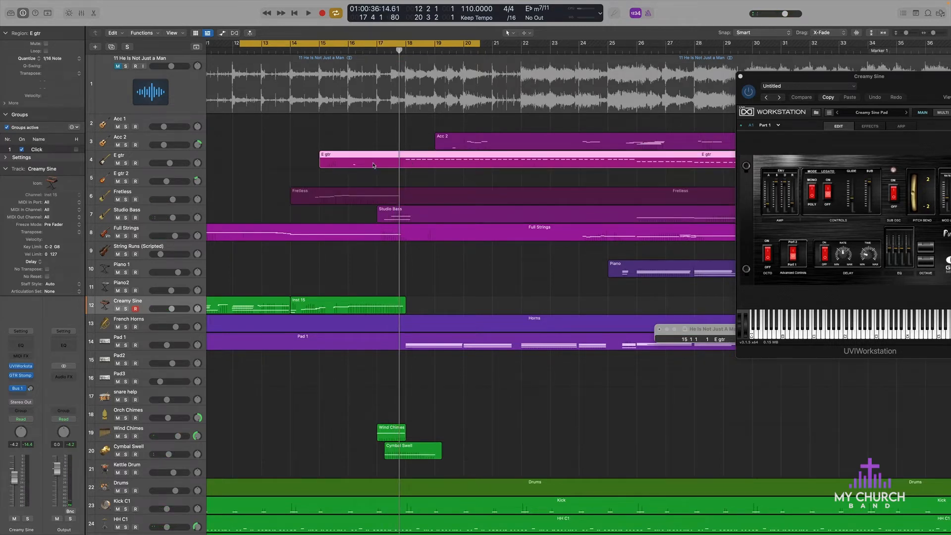
left_click(175, 155)
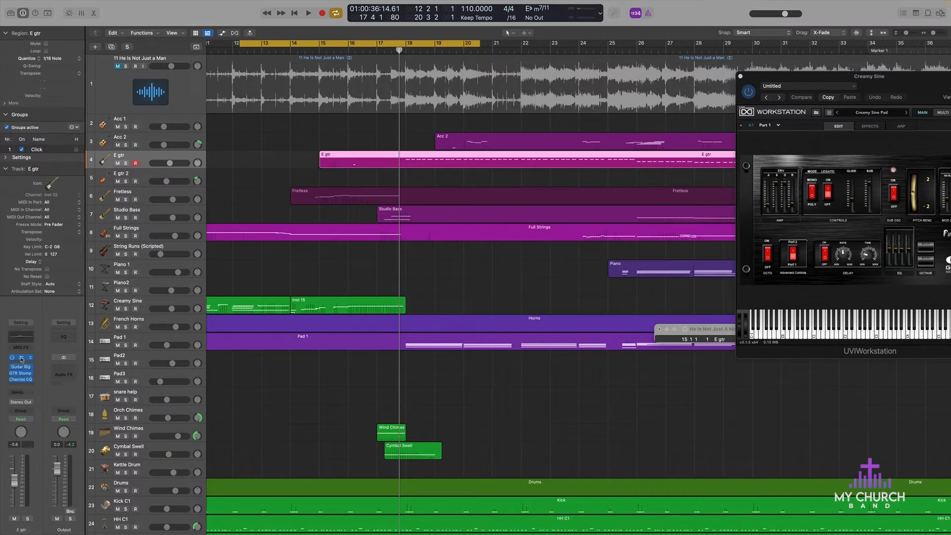
left_click(21, 357)
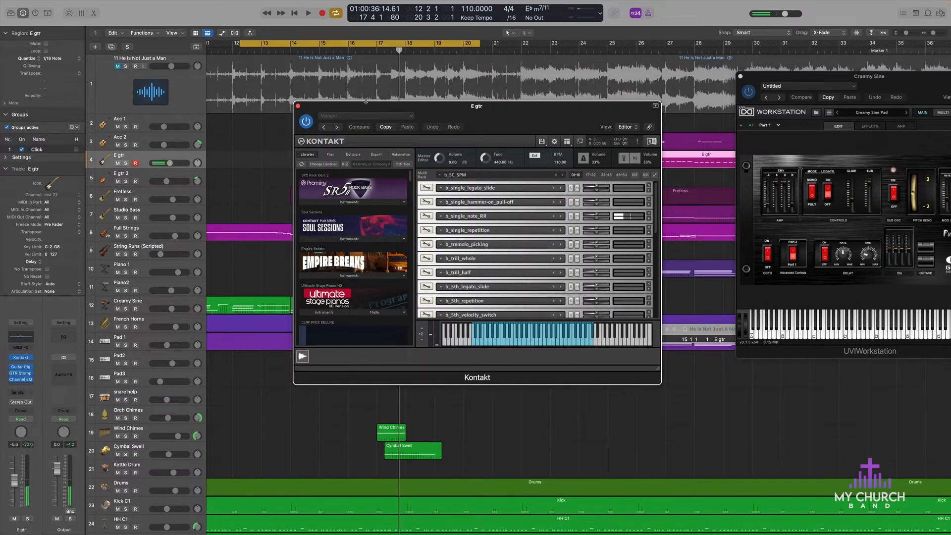
left_click_drag(366, 101, 485, 124)
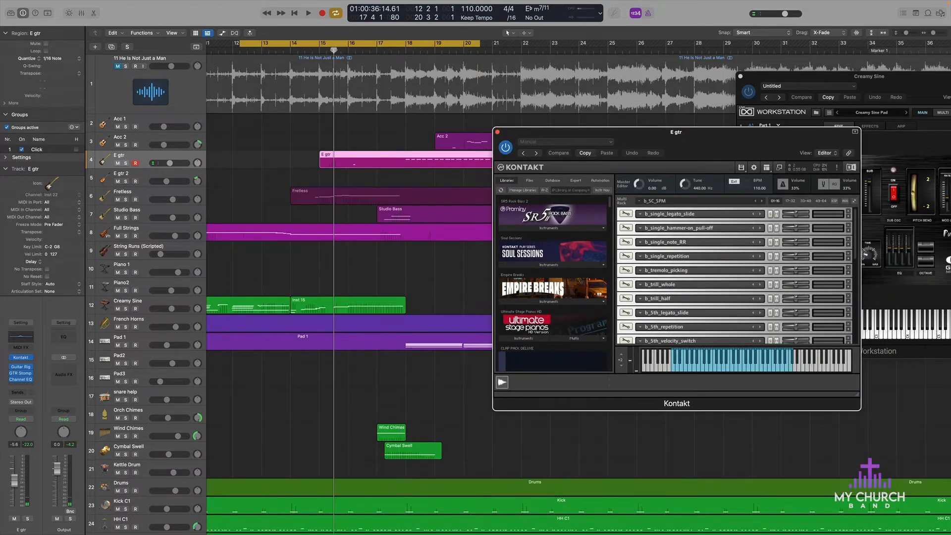
Step: Audition electric guitar notes in Kontakt against the playing mix, and listen to E gtr soloed
key("space")
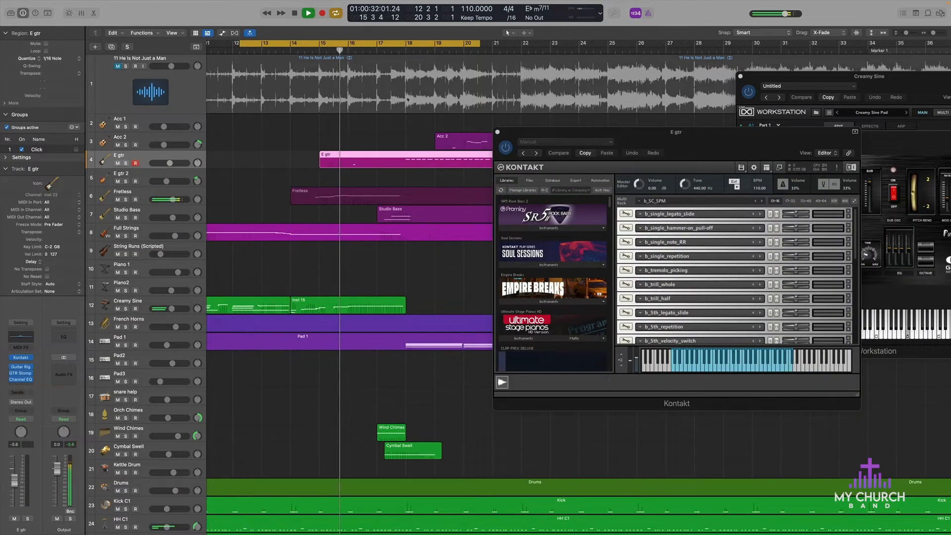
left_click(735, 367)
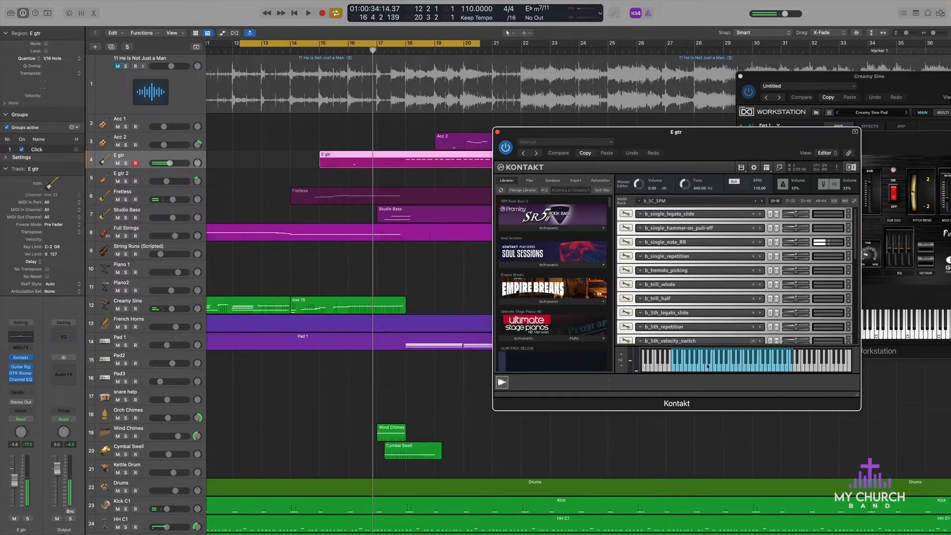
key("space")
key("space")
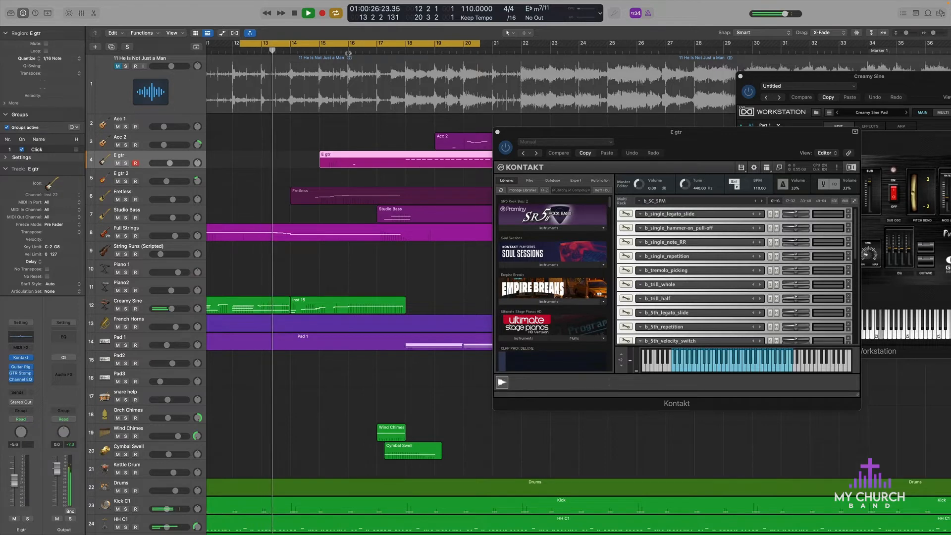
left_click(700, 369)
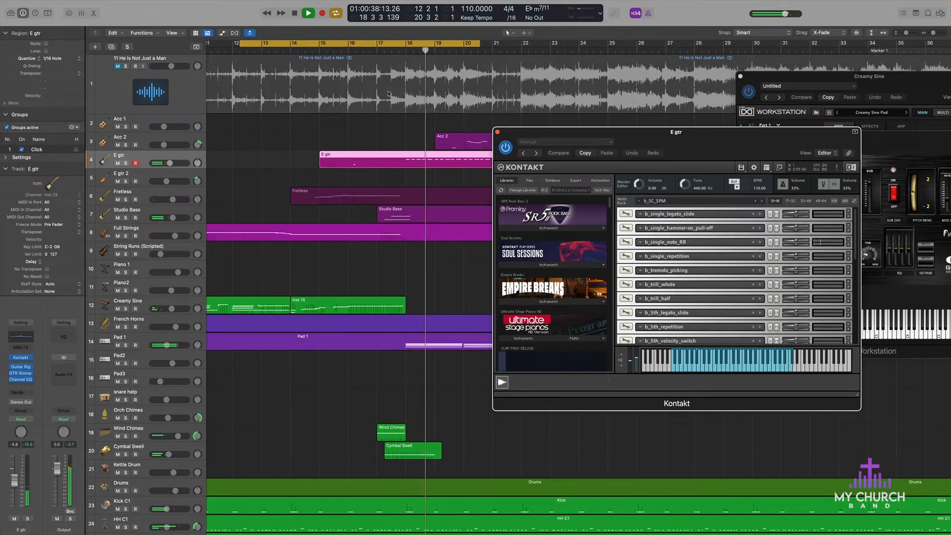
left_click(126, 163)
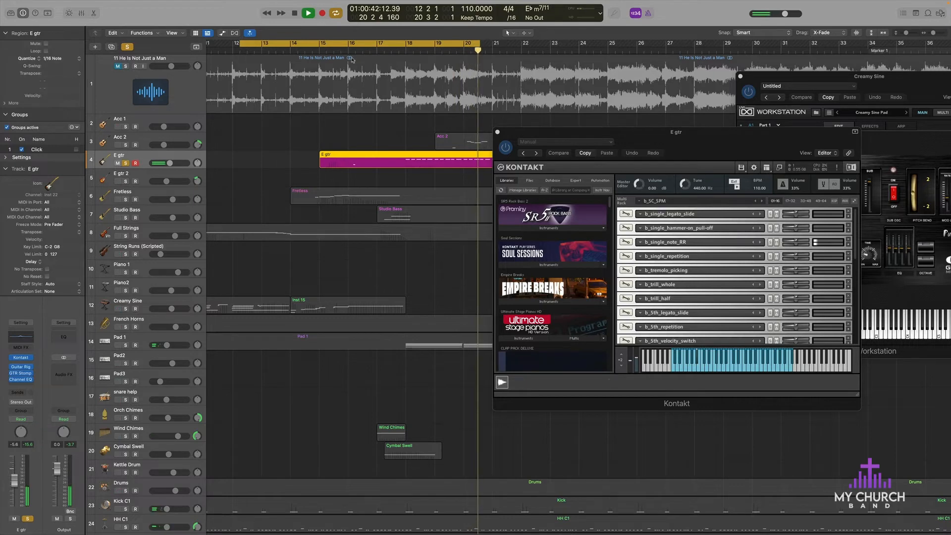
key("space")
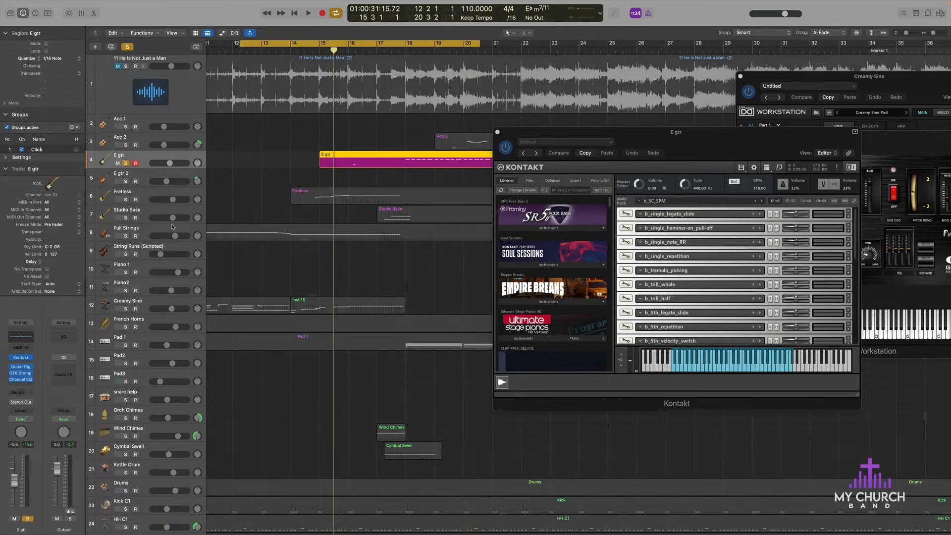
Step: Clear the E gtr solo and play Studio Bass soloed on its own, moving the playhead to about bar 16
left_click(125, 218)
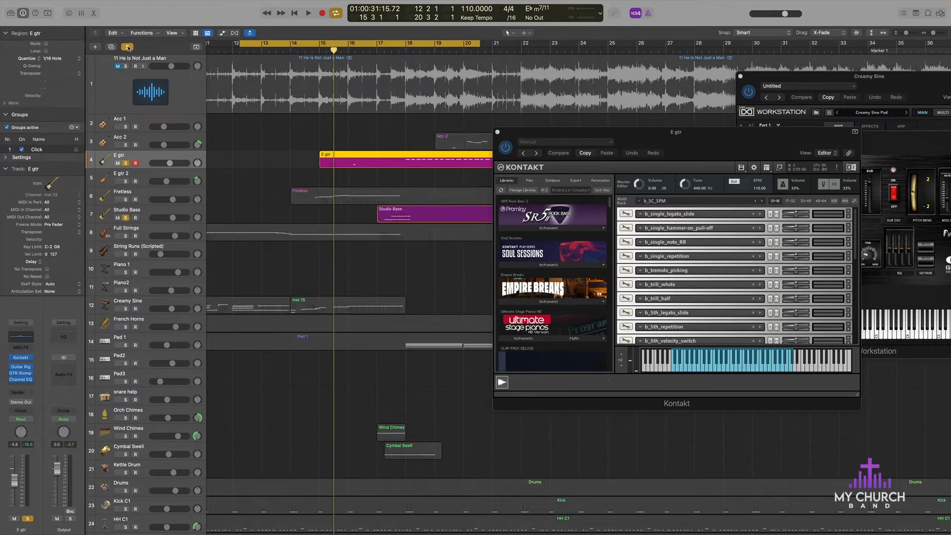
left_click(127, 47)
left_click(126, 218)
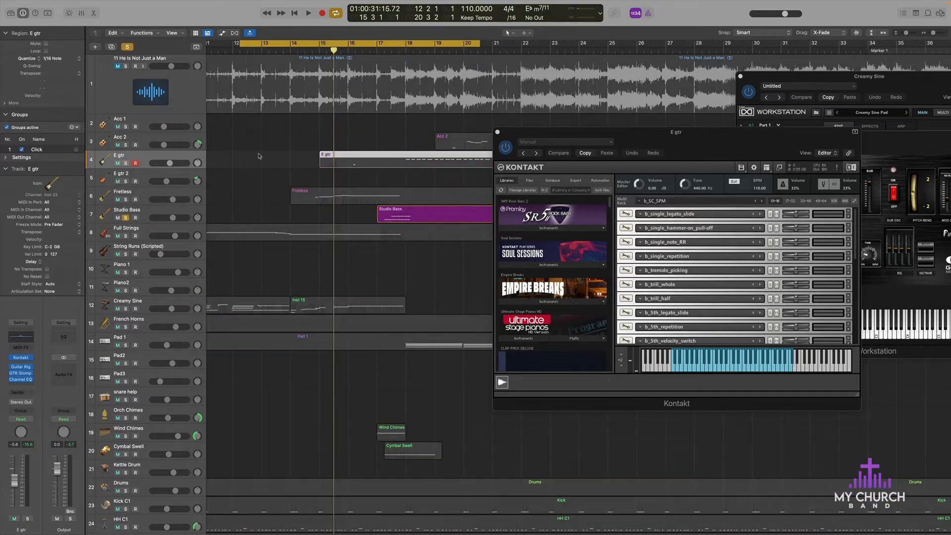
key("space")
left_click(254, 90)
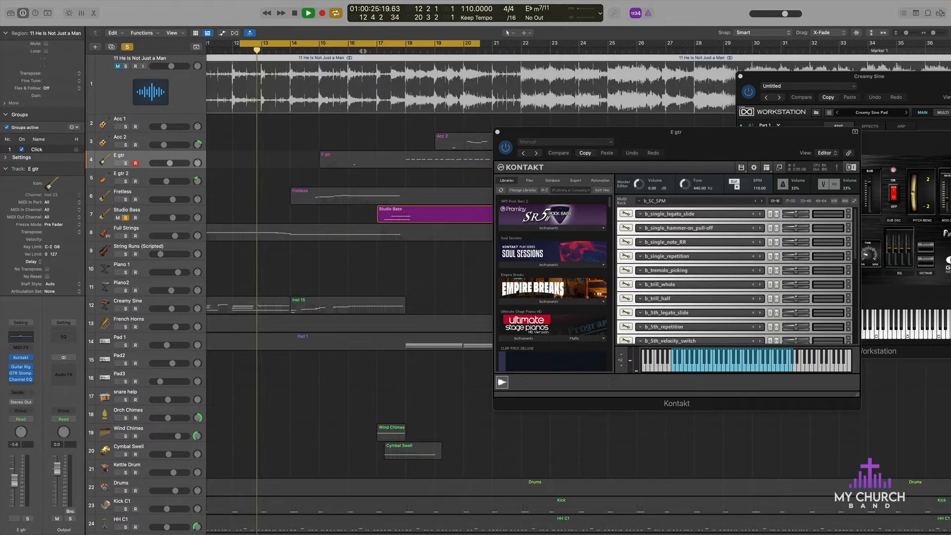
left_click(365, 50)
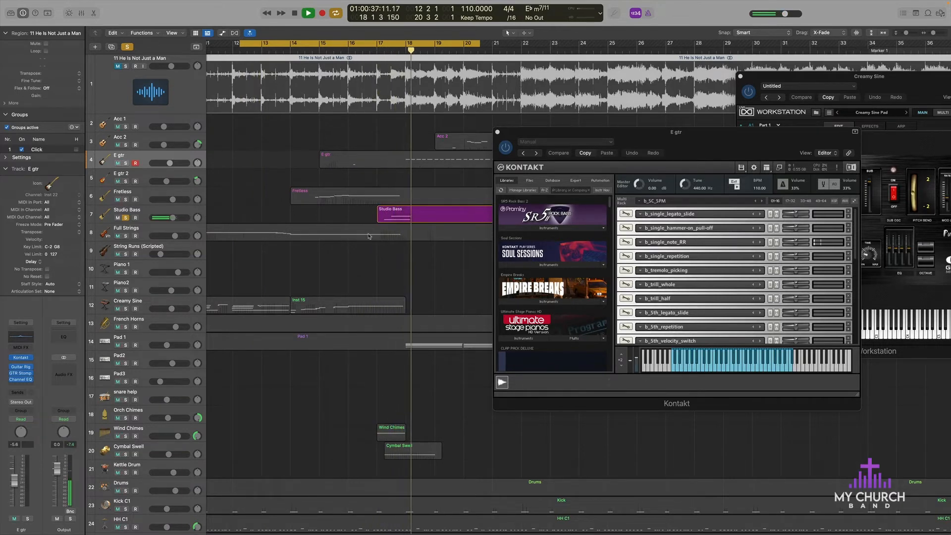
left_click(341, 50)
Step: Solo the reference recording in place of Studio Bass, stop playback and close the E gtr Kontakt window
key("space")
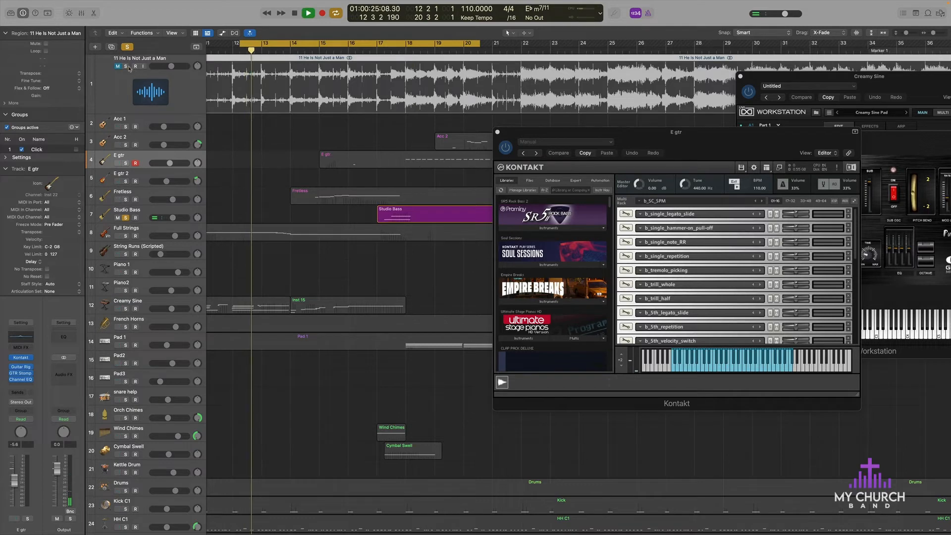
key("s")
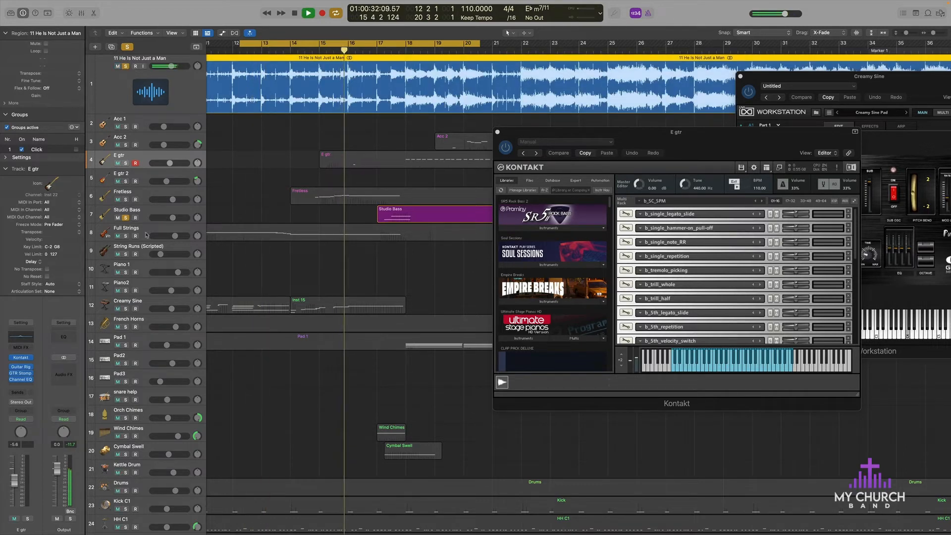
left_click(126, 218)
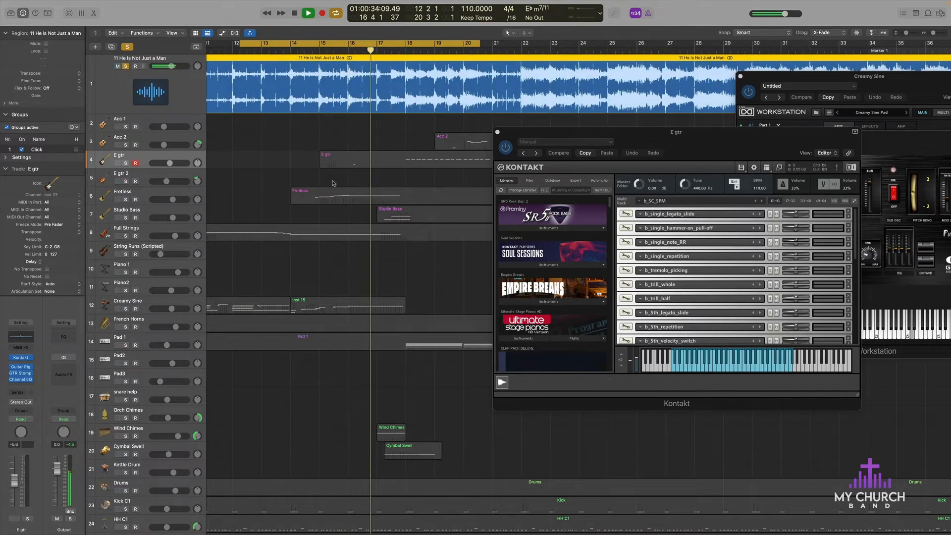
key("space")
left_click(498, 133)
left_click(499, 133)
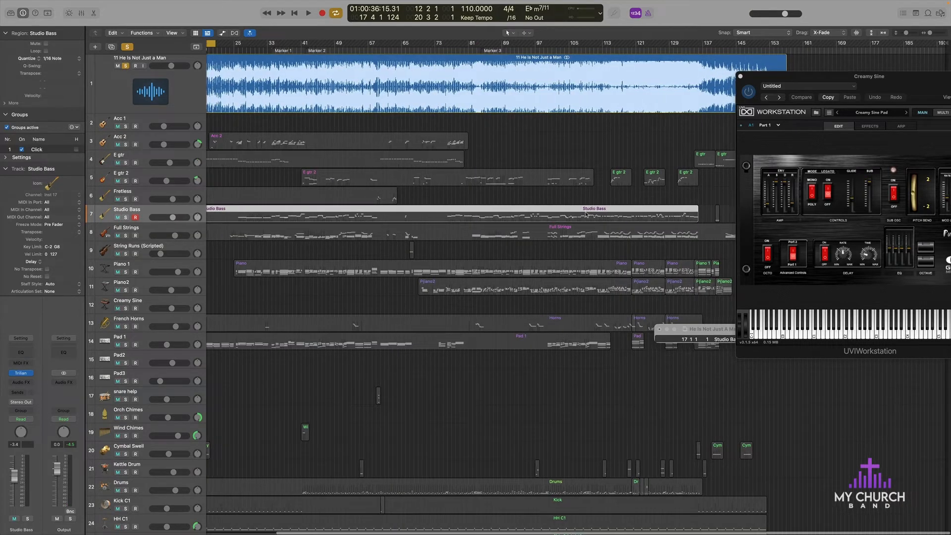
Step: Solo Pad 1 alongside the reference recording during playback around bar 17 and turn off cycling
scroll(352, 180, "left", 4)
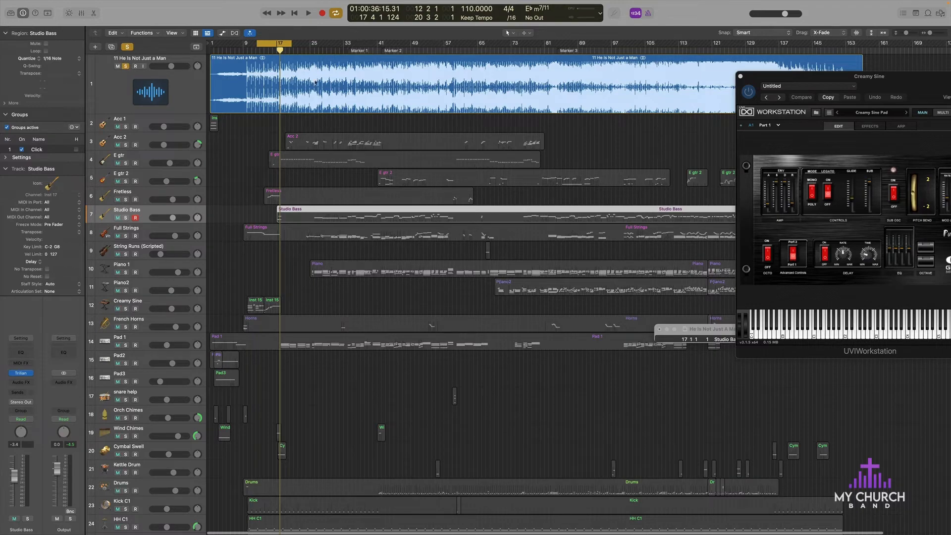
key("super+Right")
key("super+Right")
key("super+Right")
key("super+Right")
key("super+Right")
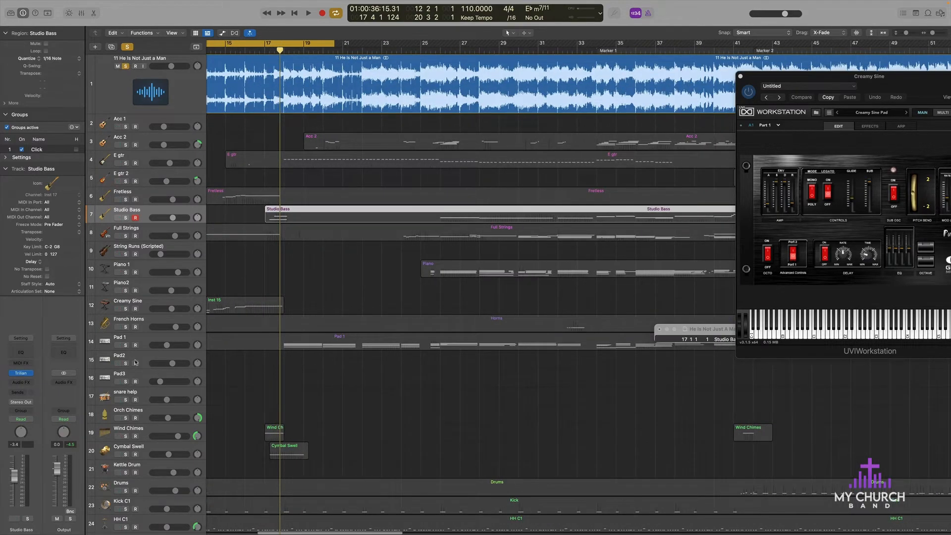
key("space")
left_click(125, 345)
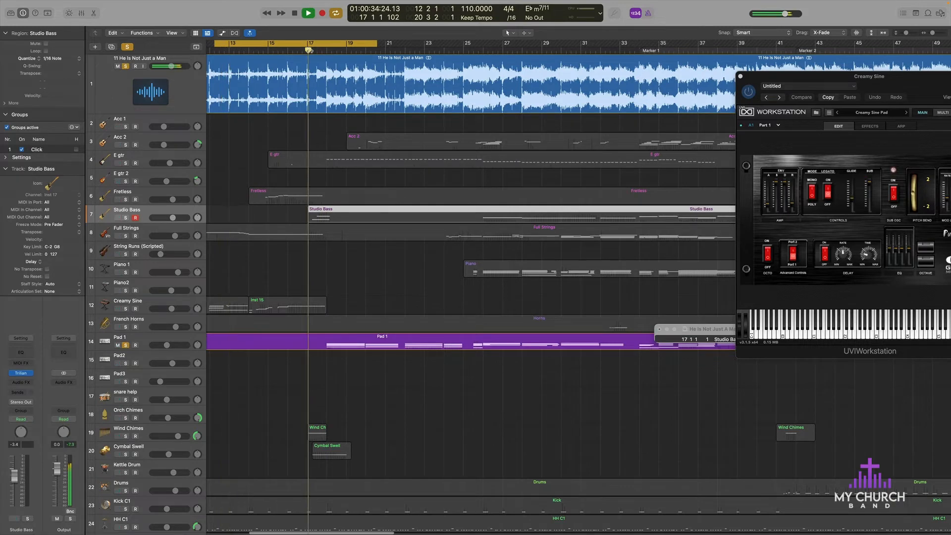
key("c")
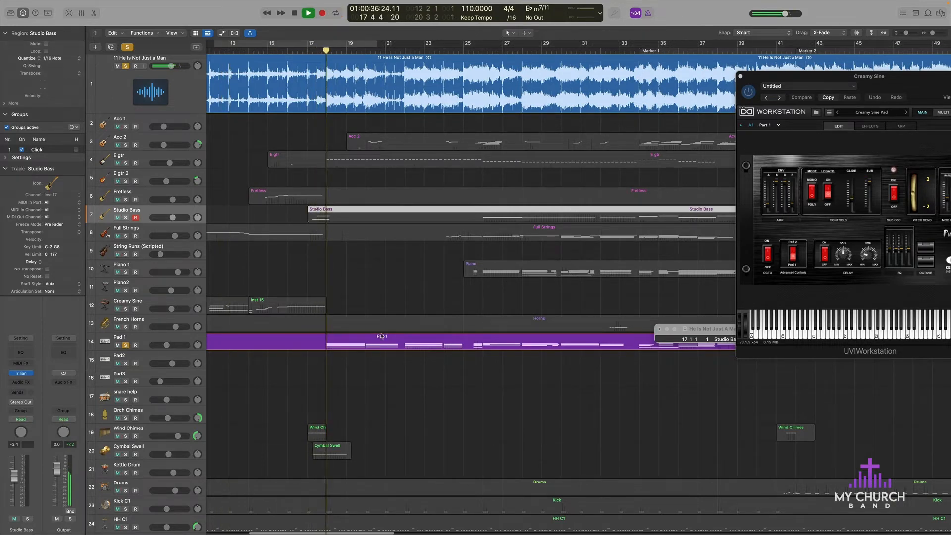
Step: Unsolo the reference recording and replay from just before bar 17 with Wind Chimes and Cymbal Swell soloed alongside Pad 1
left_click(126, 66)
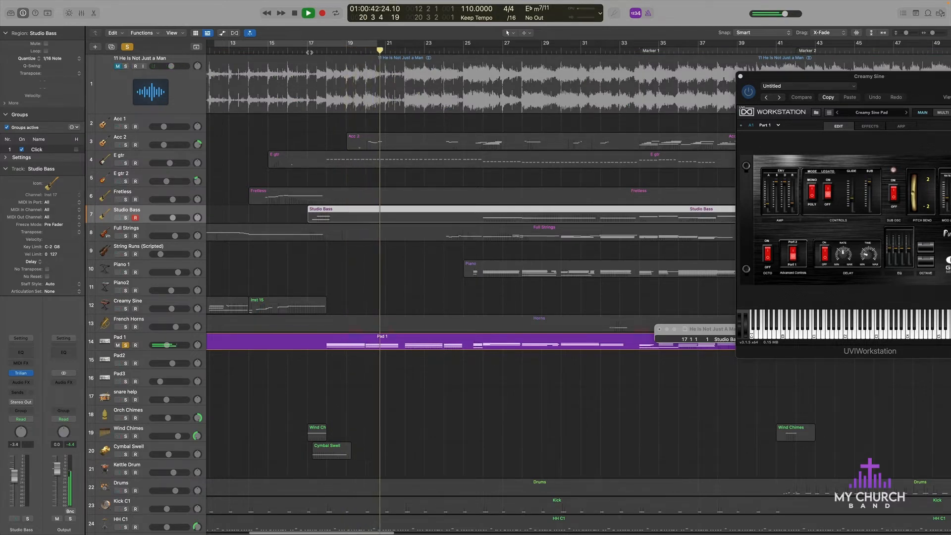
left_click(297, 46)
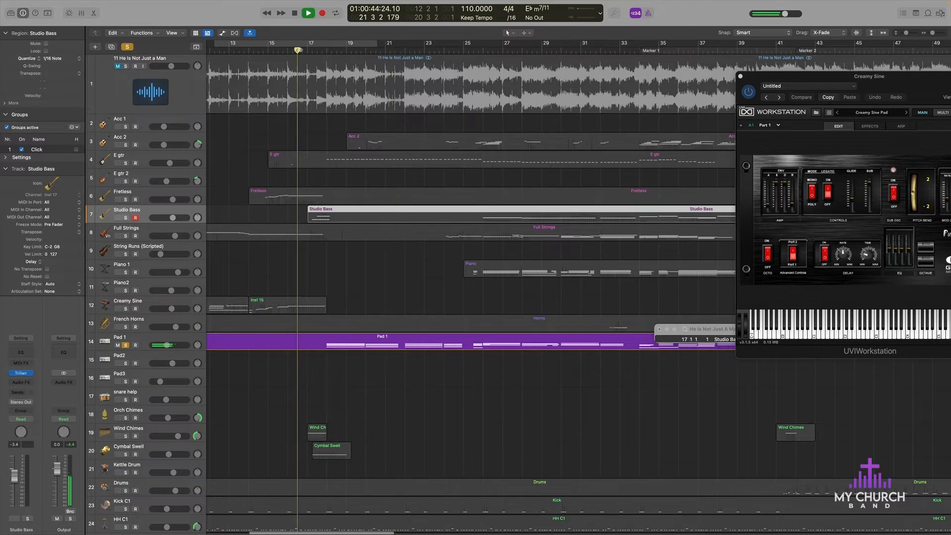
left_click(126, 437)
left_click(126, 454)
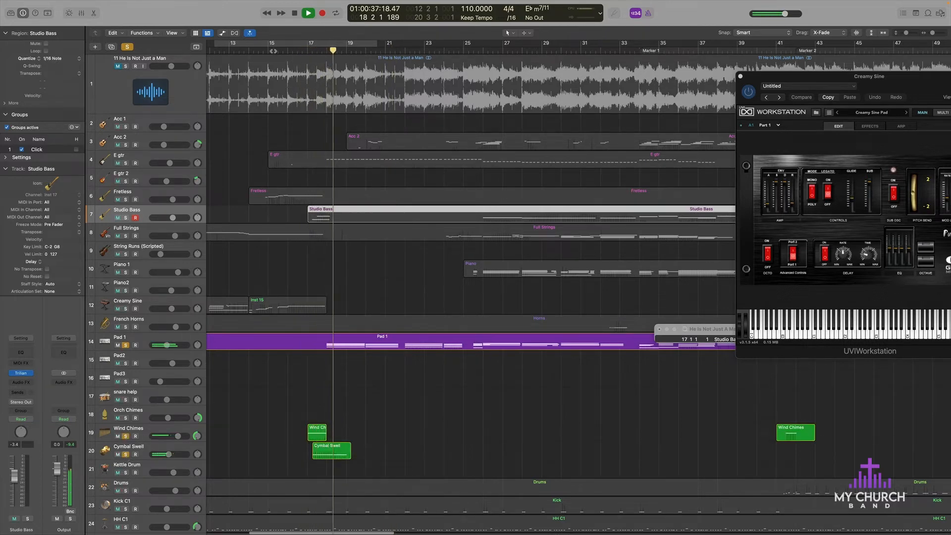
Step: Replay from about bar 15 with all solos cleared, and unmute the reference recording
left_click(270, 50)
left_click(127, 47)
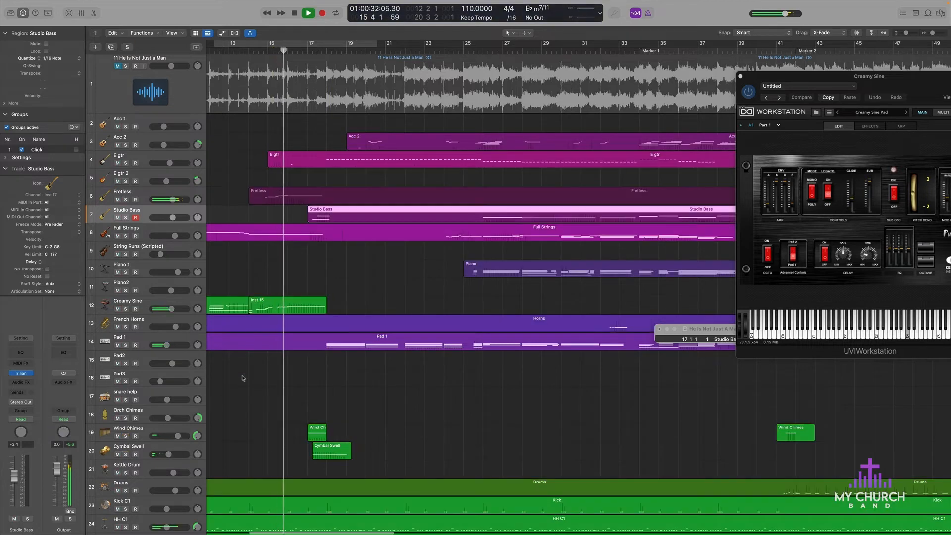
left_click(118, 66)
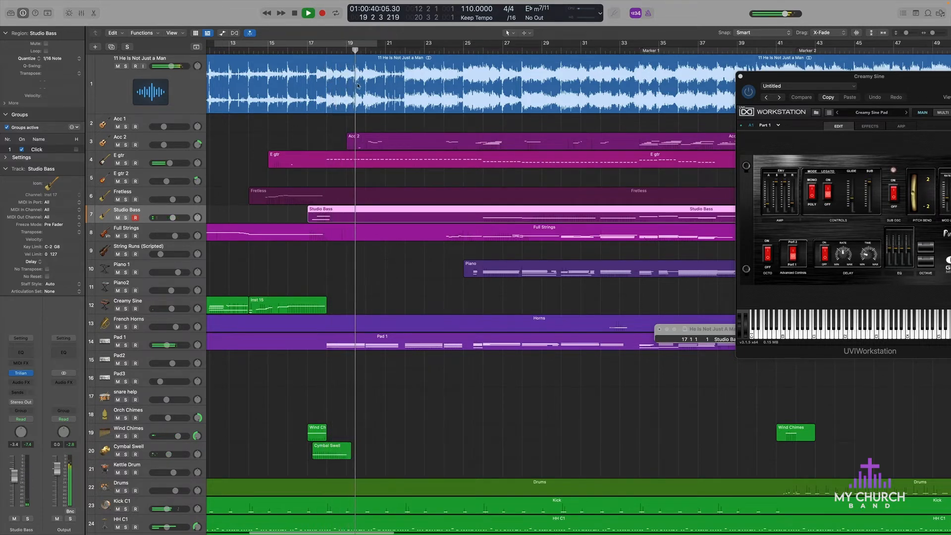
Step: Solo Acc 2 and show its Kontakt instrument during playback, replaying from about bar 26 before closing the window
left_click(126, 145)
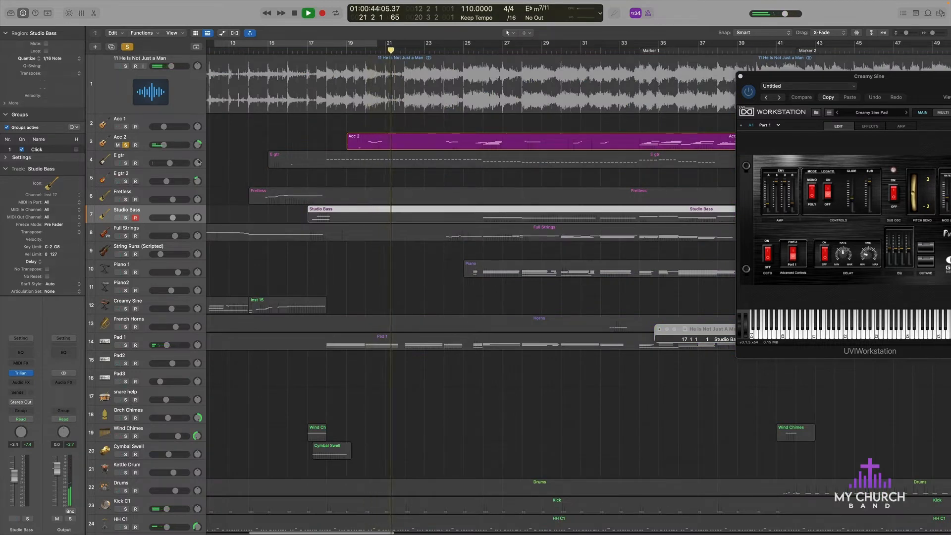
left_click(108, 145)
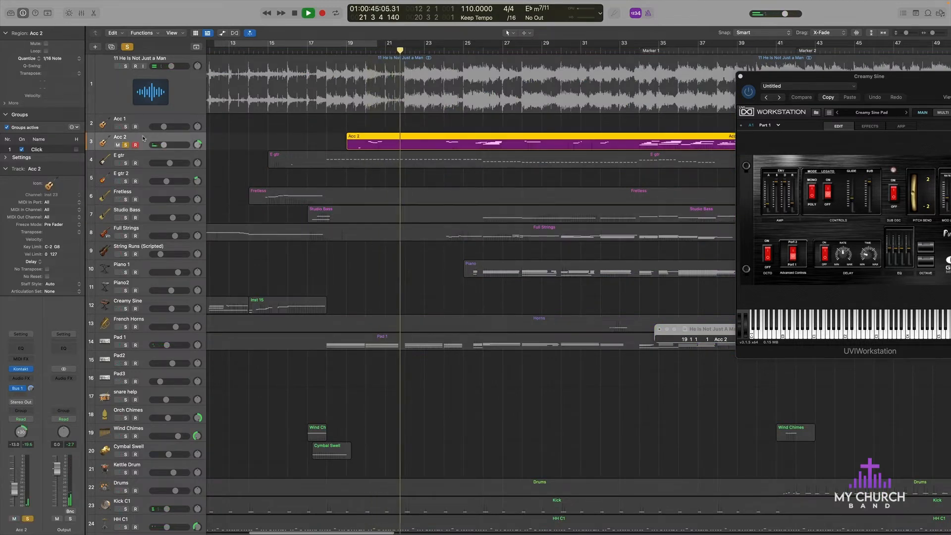
left_click(21, 369)
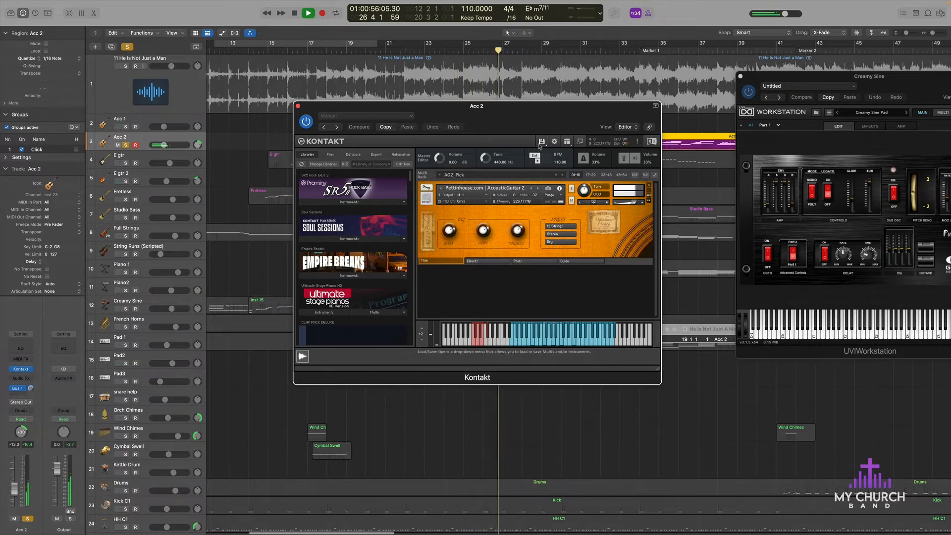
left_click_drag(522, 116, 502, 294)
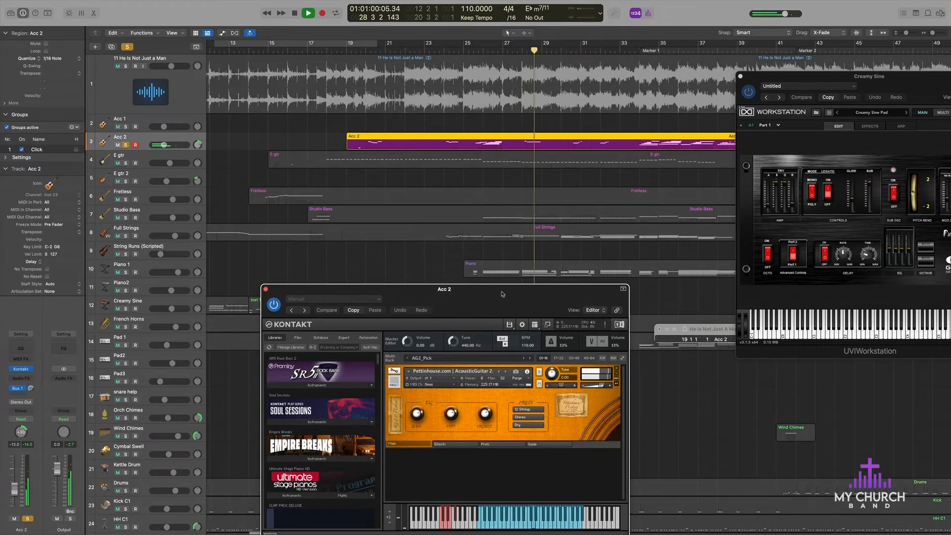
left_click(479, 51)
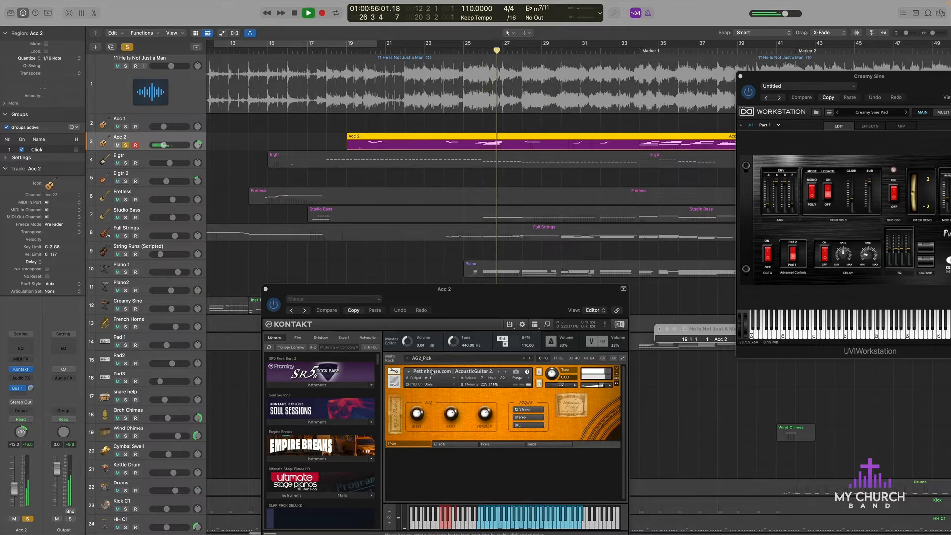
left_click(266, 290)
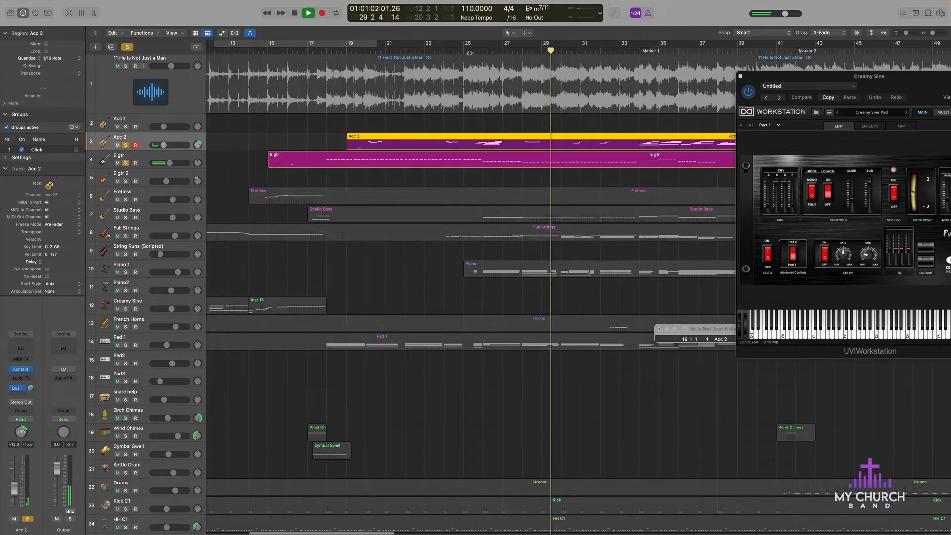
Step: Replay from about bar 25 with E gtr, Studio Bass and Full Strings soloed alongside Acc 2
left_click(468, 51)
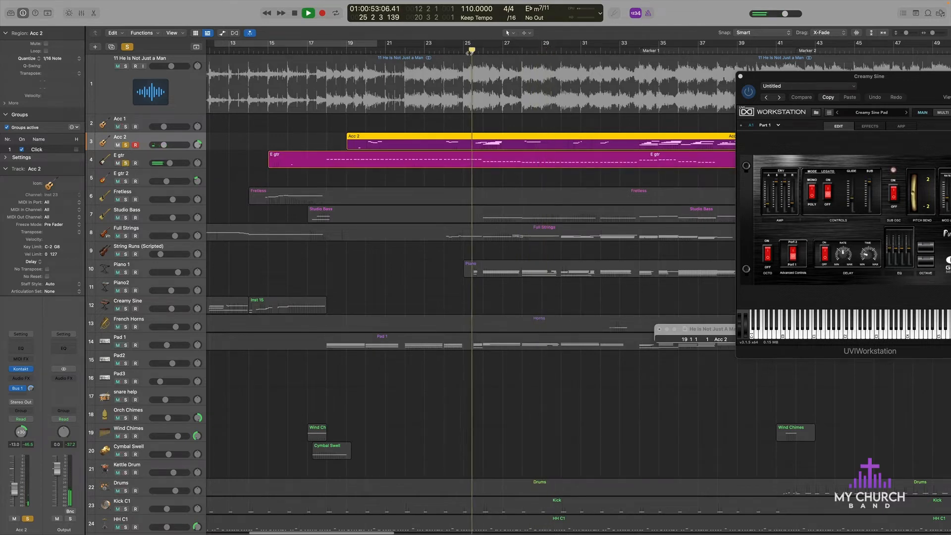
left_click(138, 155)
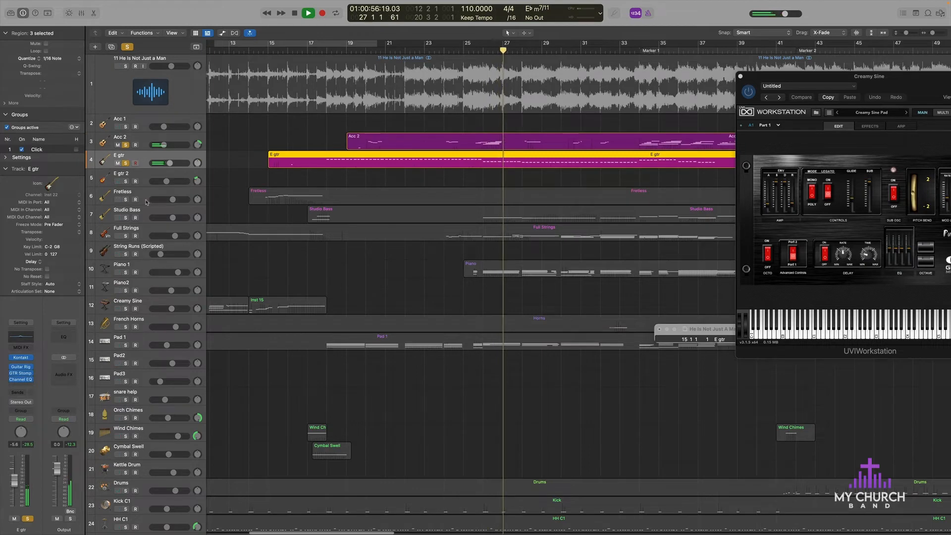
left_click(125, 218)
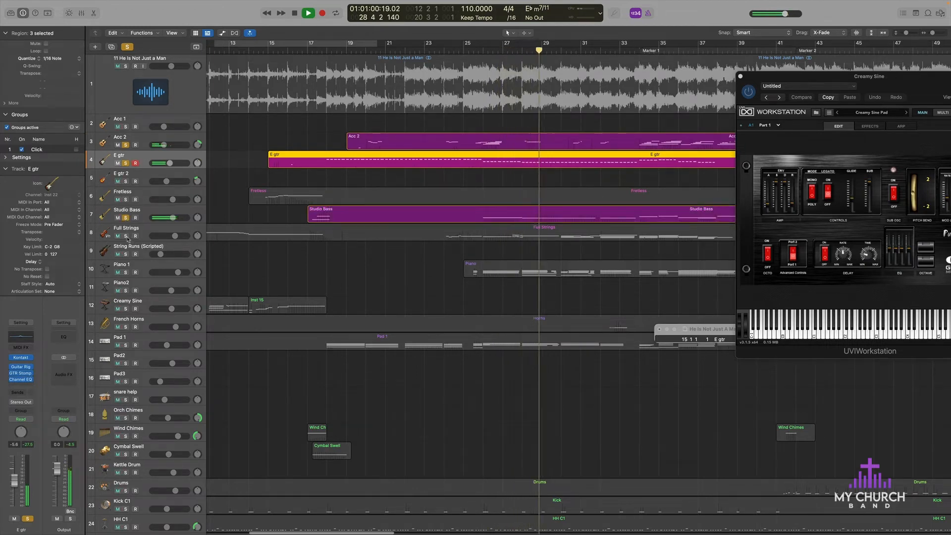
left_click(126, 236)
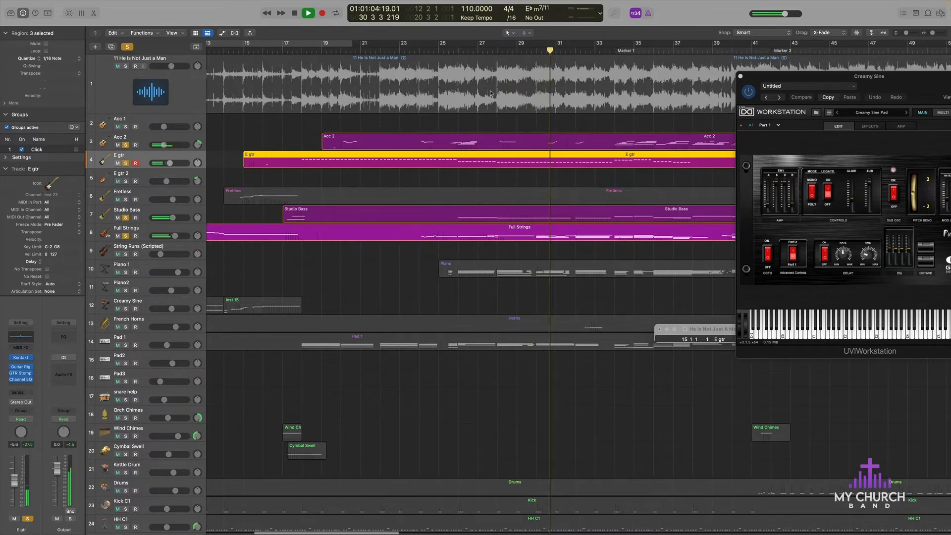
Step: Add Piano 1 and Pad 1 to the soloed tracks, replaying from about bar 25 and from bar 16
left_click(438, 49)
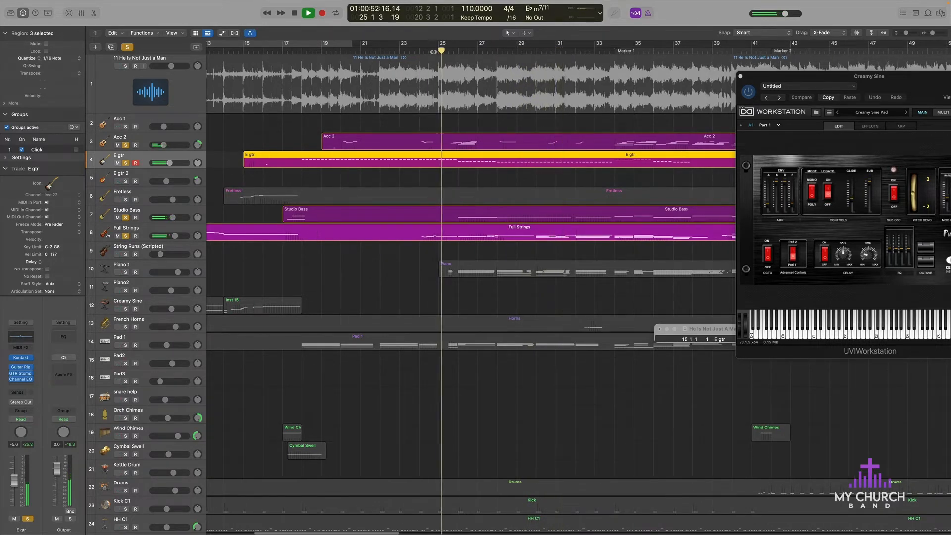
left_click(126, 273)
key("space")
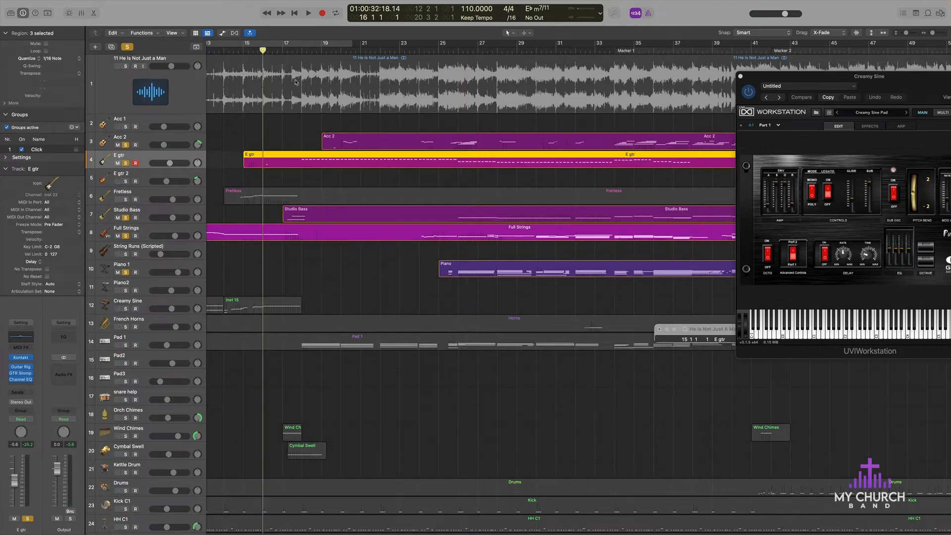
key("space")
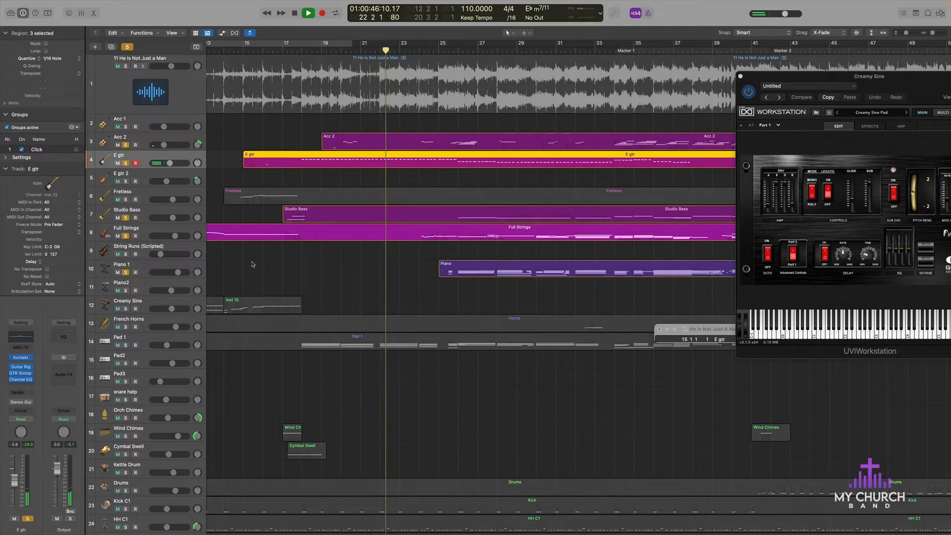
left_click(125, 345)
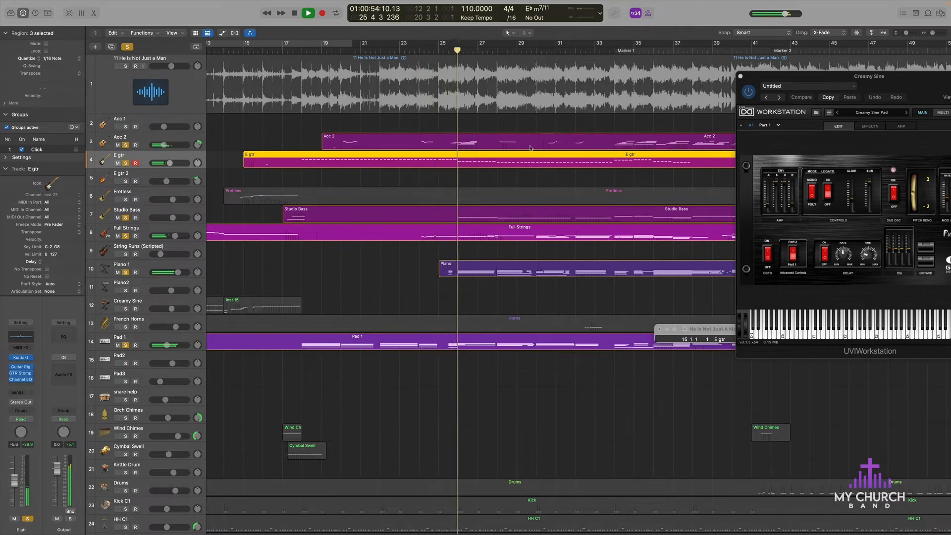
Step: Stop playback, set the playhead to about bar 19 and open the Acc 2 region in the Piano Roll
left_click(160, 137)
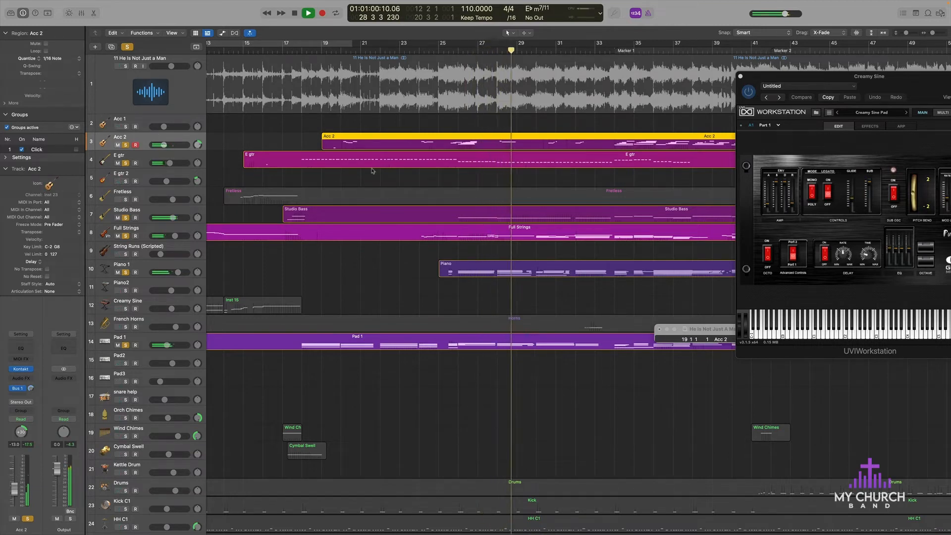
key("space")
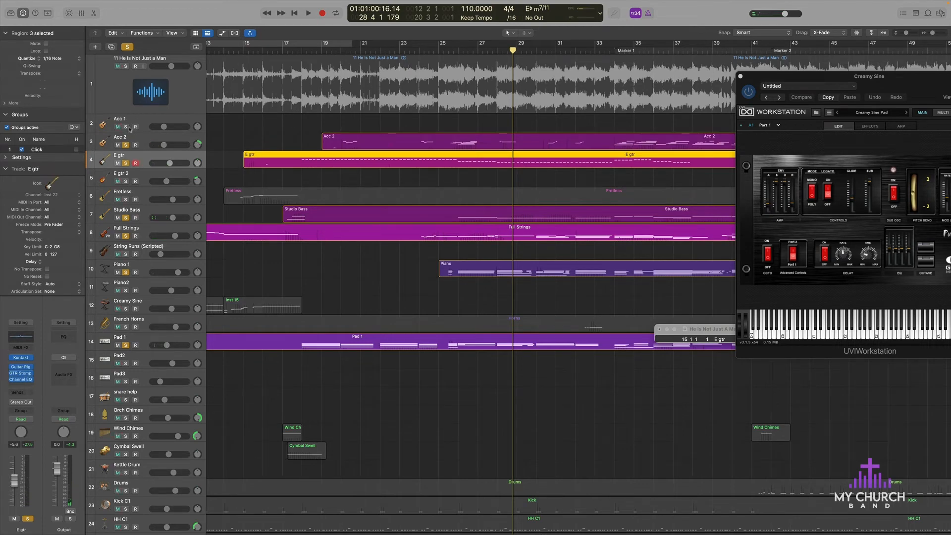
left_click(173, 142)
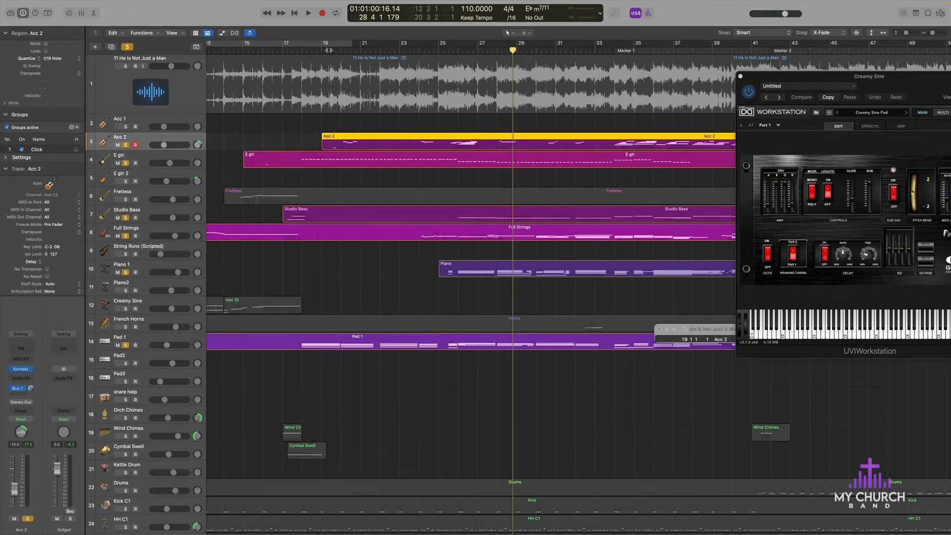
left_click(329, 51)
double_click(357, 142)
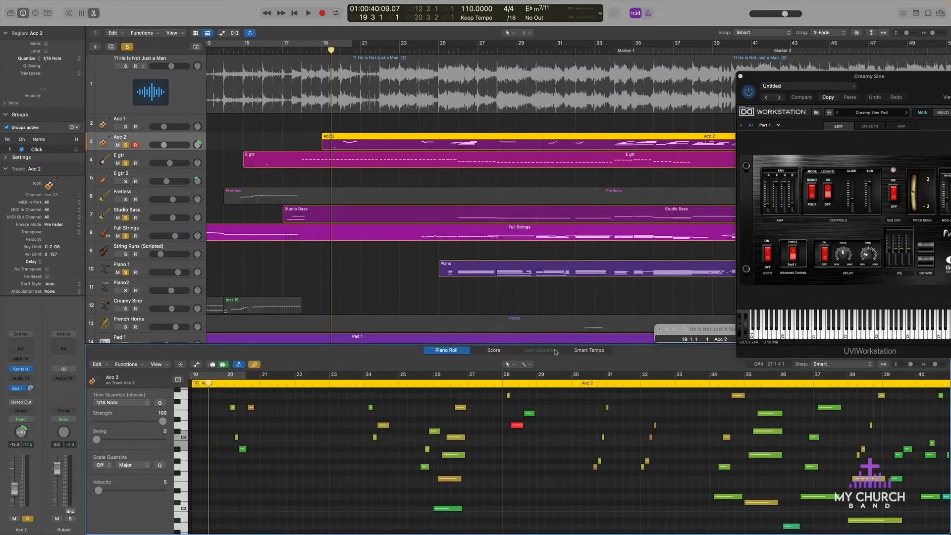
Step: Examine the Acc 2 notes in the Piano Roll, from the melody range down to the lowest octaves
scroll(341, 438, "down", 8)
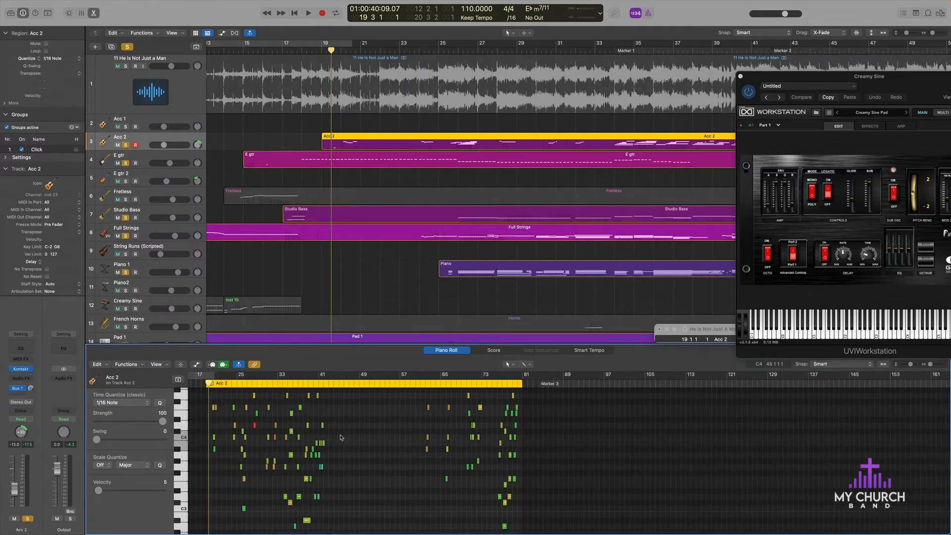
scroll(336, 438, "up", 4)
scroll(323, 442, "down", 5)
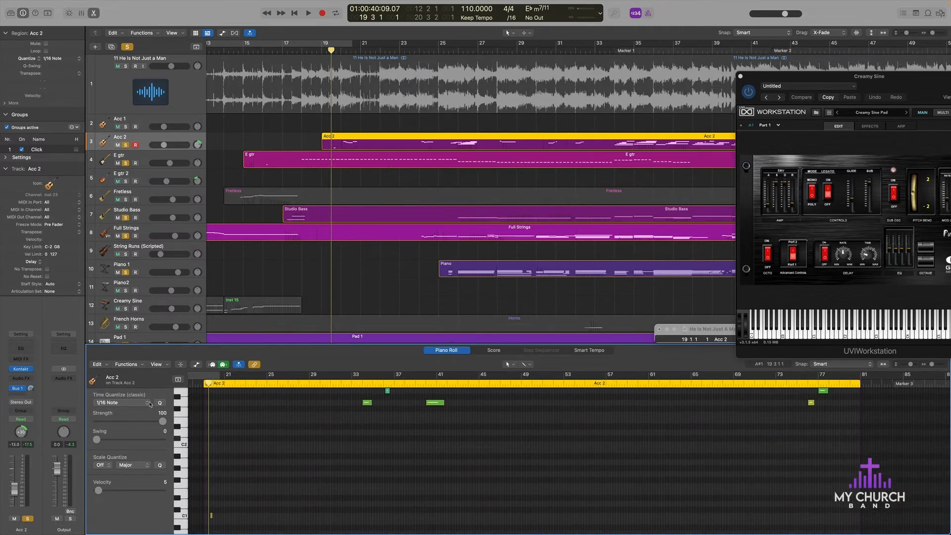
left_click(157, 365)
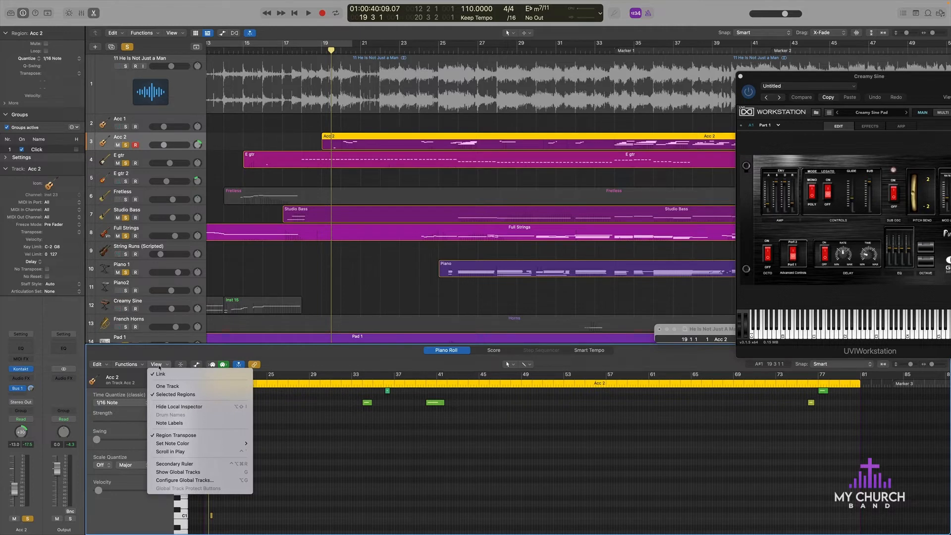
left_click(117, 491)
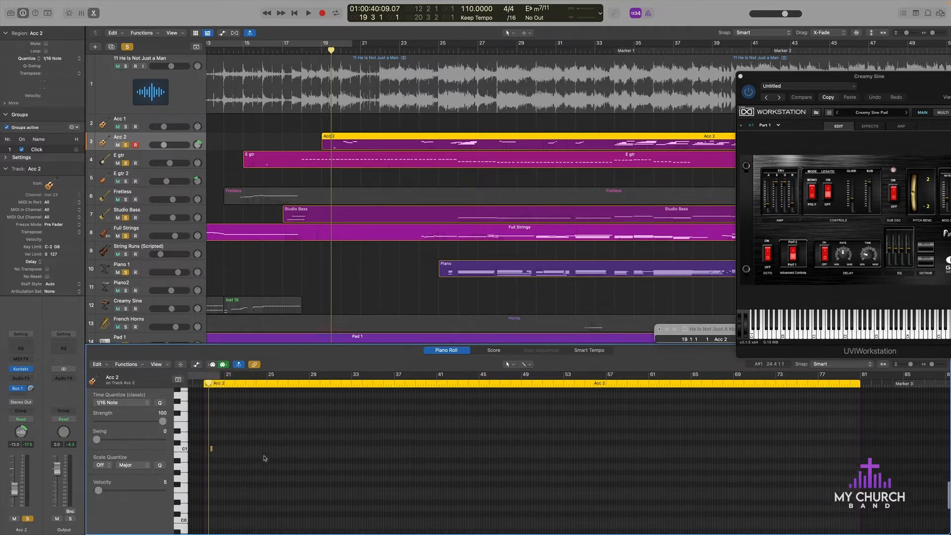
scroll(270, 453, "down", 5)
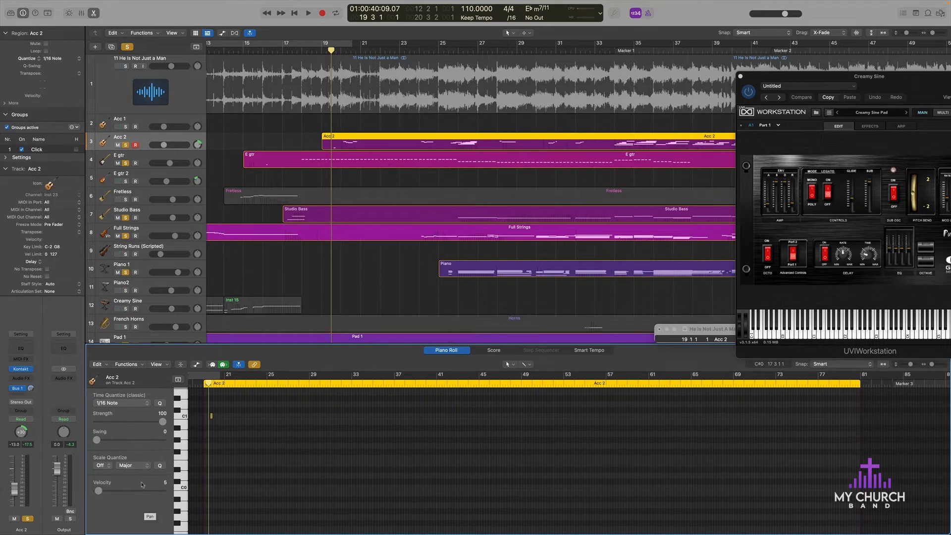
left_click(98, 364)
left_click(306, 423)
left_click(357, 154)
left_click(371, 137)
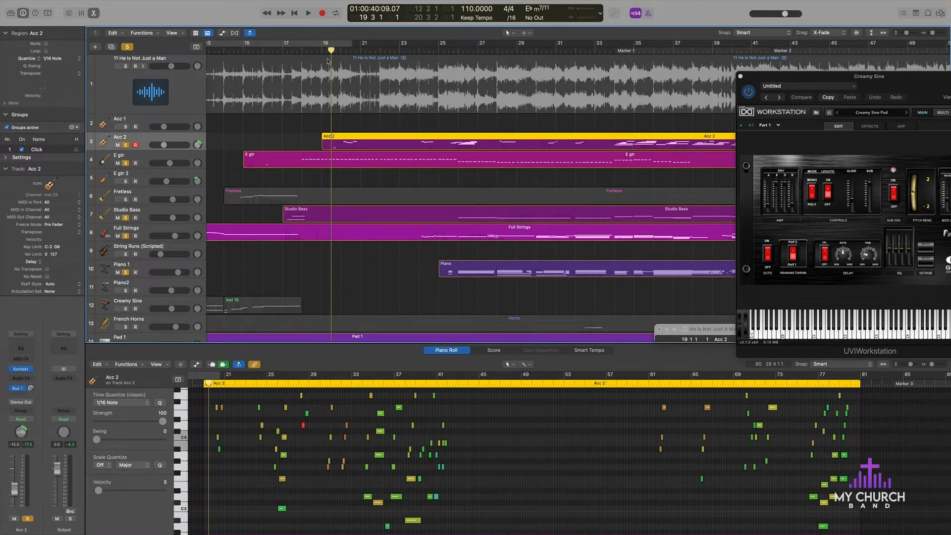
Step: Play the soloed layers from about bar 19 and skip ahead to just past bar 23
key("space")
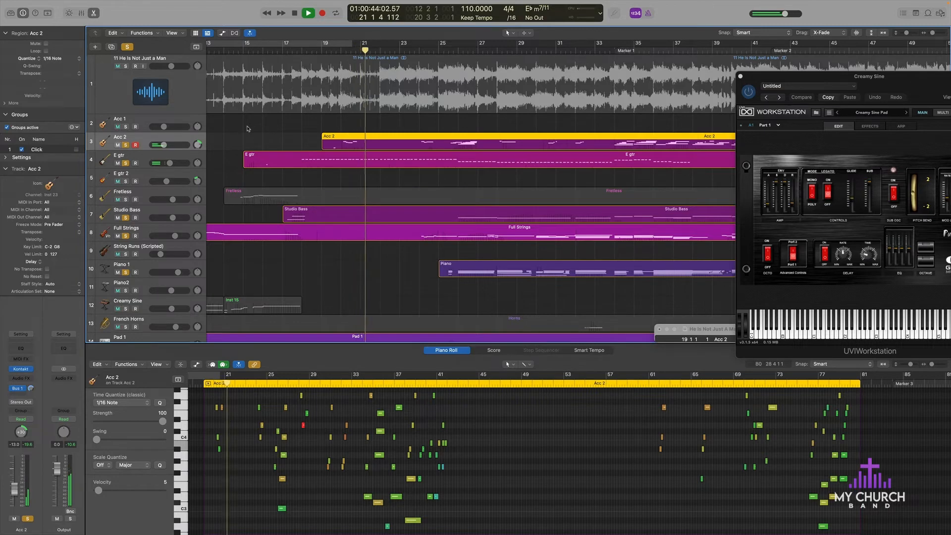
key("space")
double_click(339, 51)
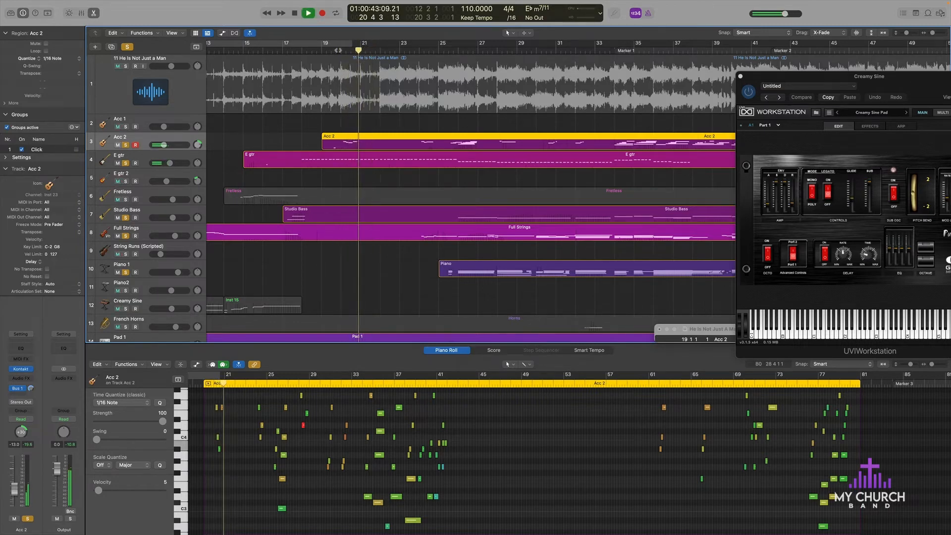
left_click(413, 51)
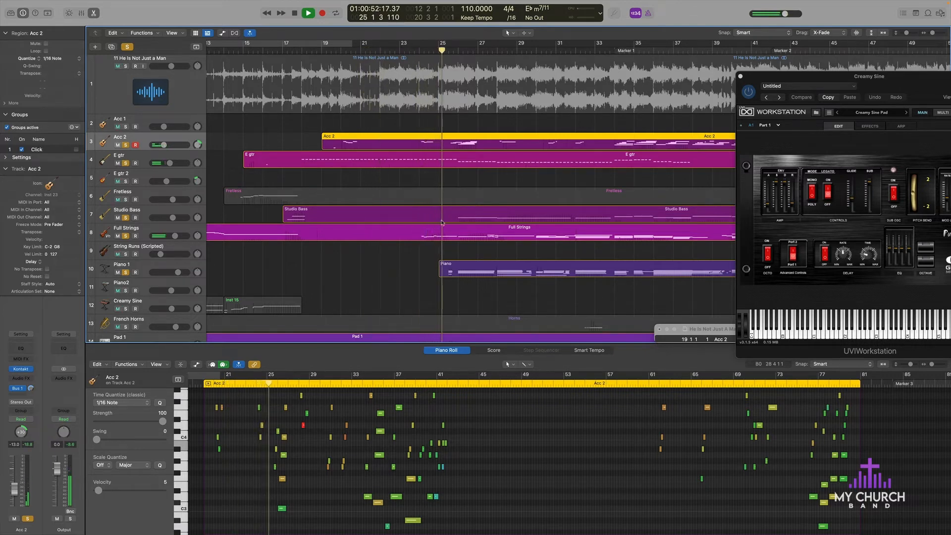
Step: Compare the playing mix with and without Acc 2, leaving Acc 2 unsoloed
scroll(386, 193, "right", 4)
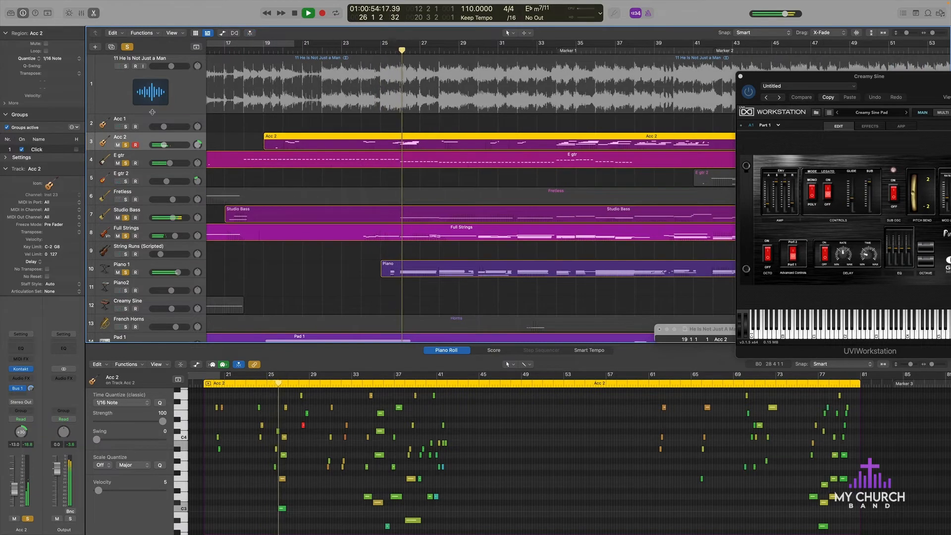
left_click(126, 146)
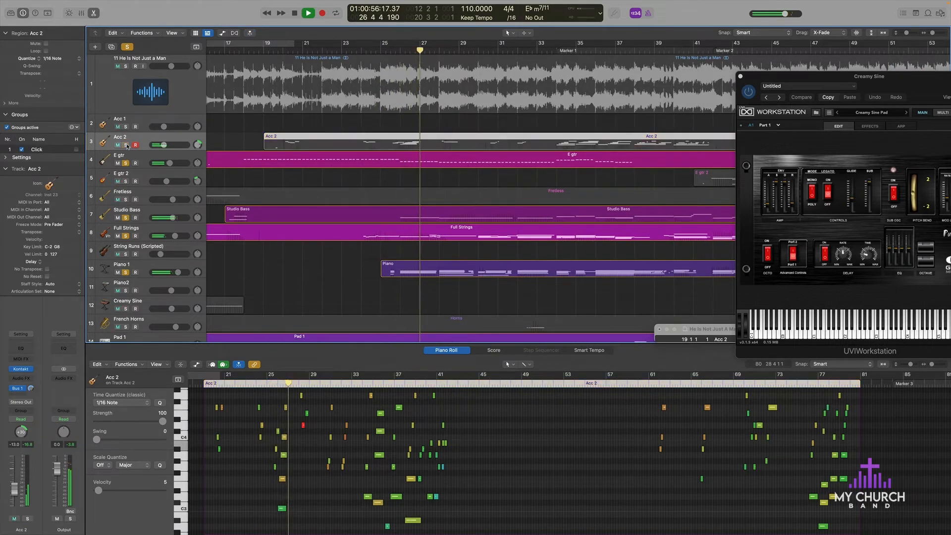
left_click(127, 146)
scroll(423, 123, "right", 1)
scroll(423, 123, "right", 3)
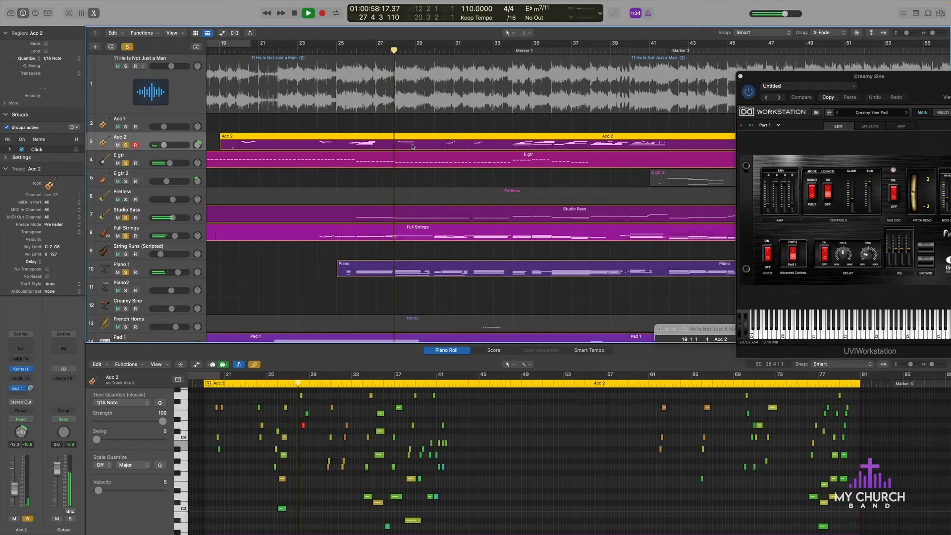
scroll(320, 463, "down", 10)
scroll(319, 463, "down", 5)
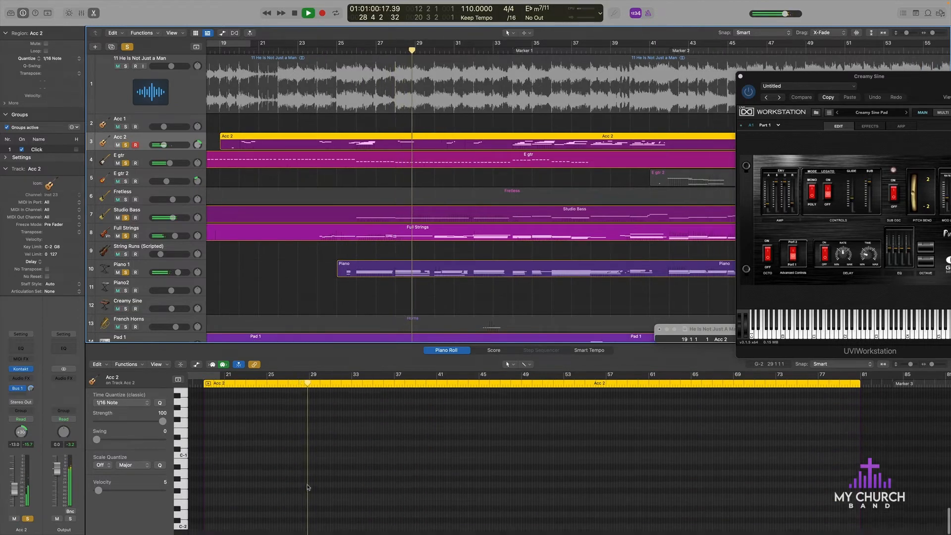
left_click(126, 145)
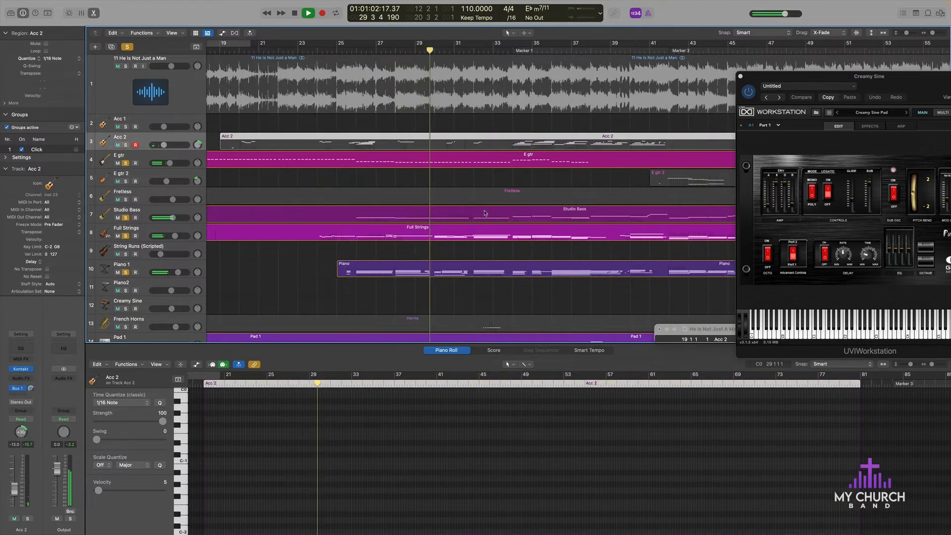
Step: Unsolo E gtr, Full Strings and Studio Bass during playback, keeping Piano 1 and Pad 1 soloed
scroll(340, 234, "down", 5)
scroll(340, 235, "up", 5)
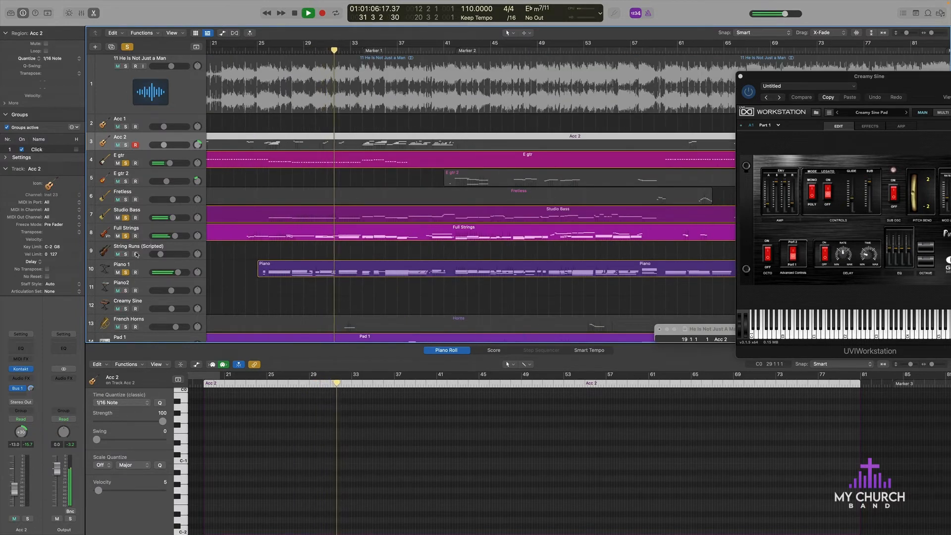
left_click(125, 164)
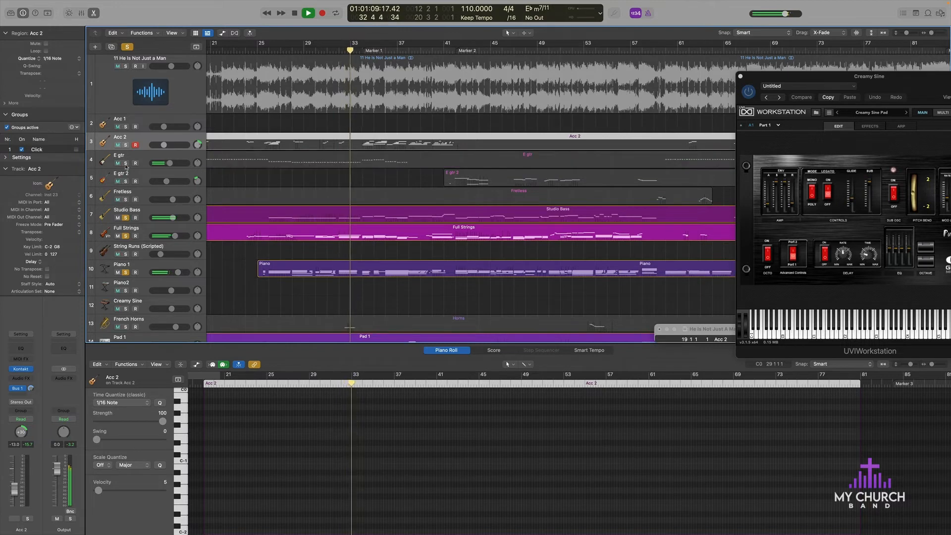
left_click(127, 236)
left_click(126, 235)
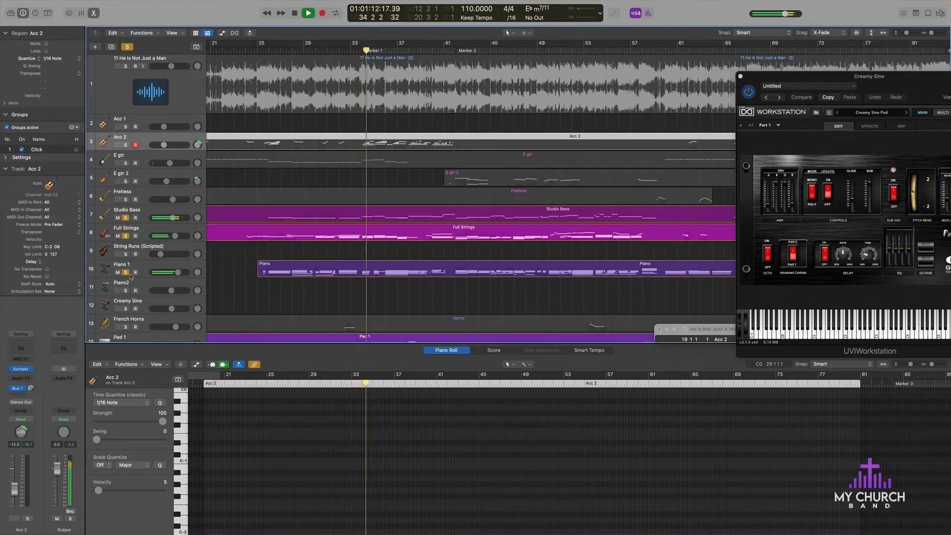
left_click(125, 235)
left_click(125, 218)
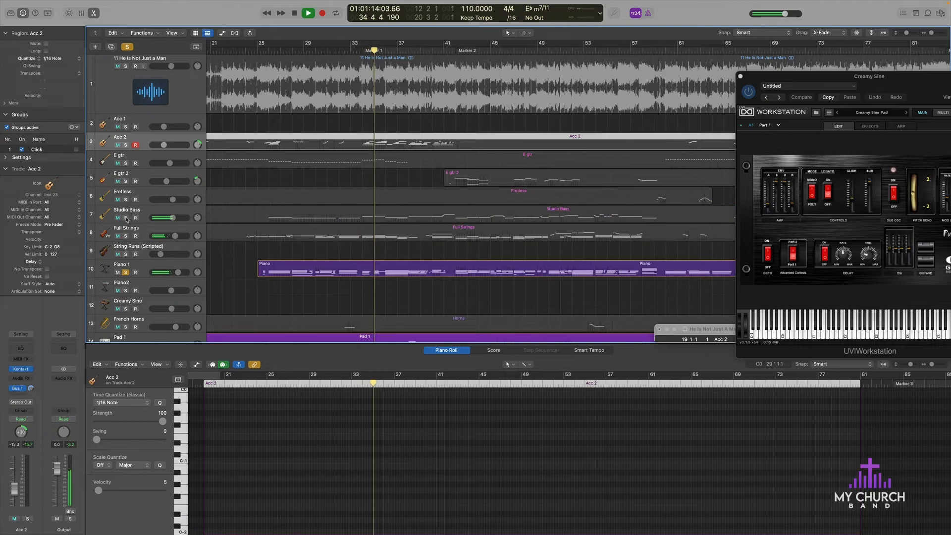
Step: Select the Piano 1 track and open its Kontakt instrument while playback continues
key("super+Left")
key("super+Left")
key("super+Left")
left_click(337, 220)
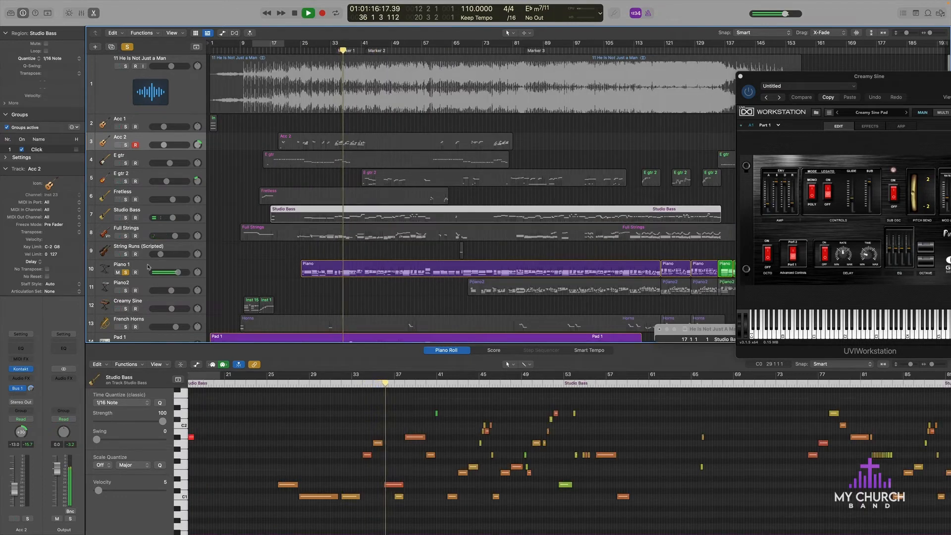
left_click(148, 267)
left_click(22, 374)
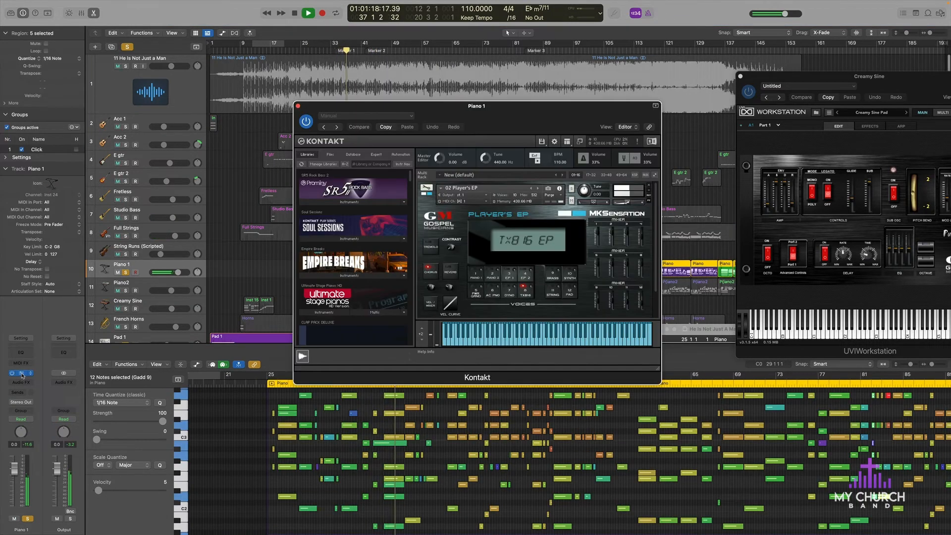
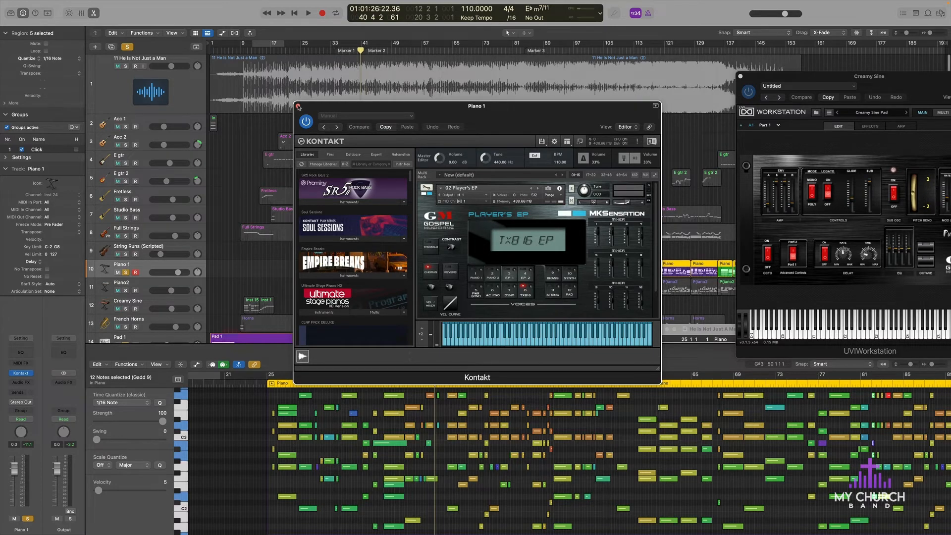
Step: Close the Kontakt window and solo Piano2 and the He Is Not Just a Man reference track during playback
left_click(298, 106)
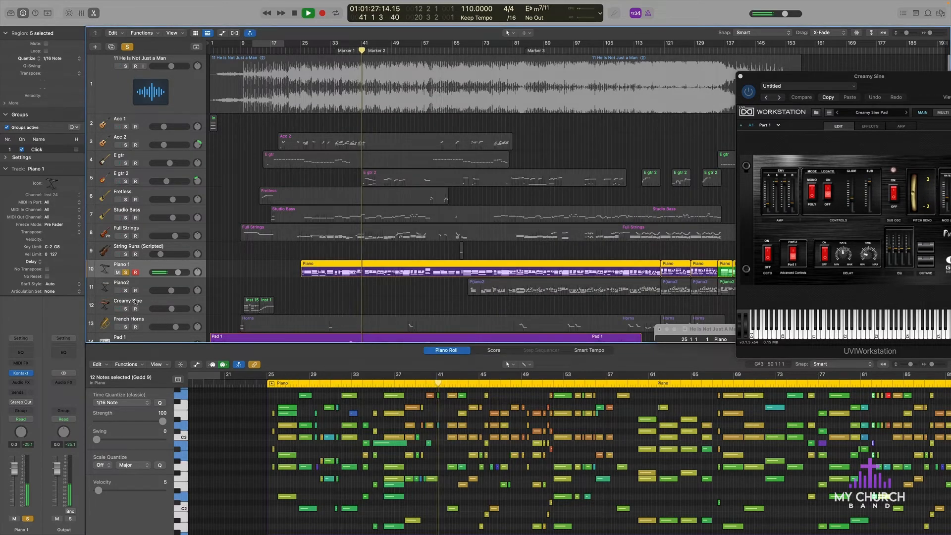
left_click(508, 289)
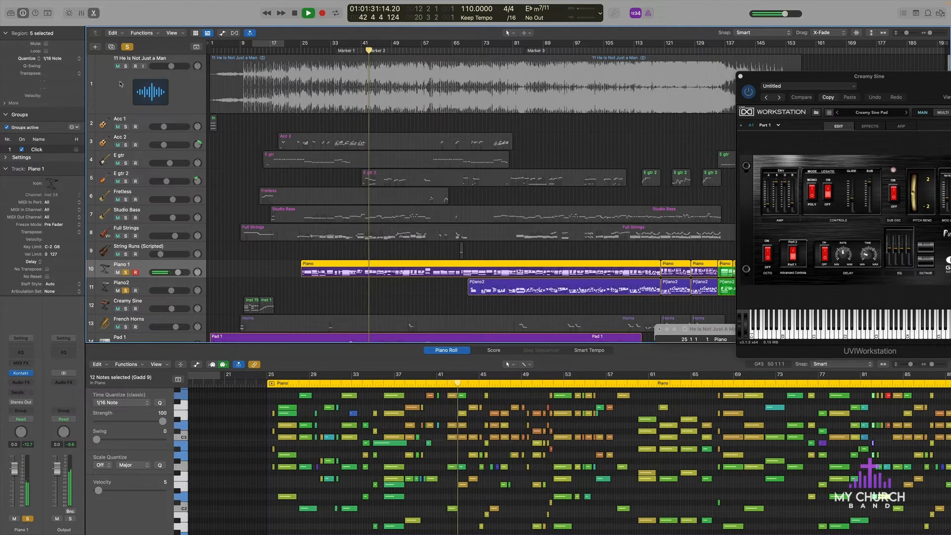
left_click(125, 66)
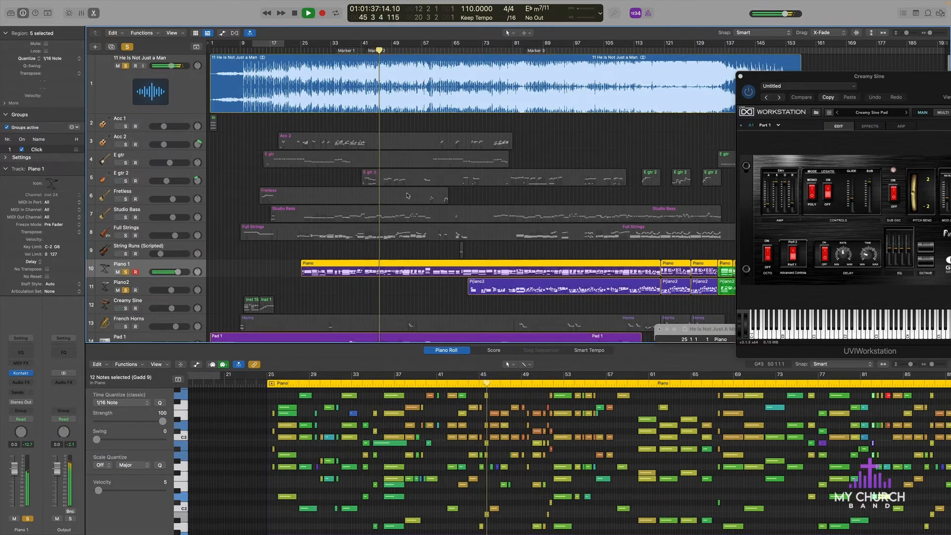
Step: Pause at bar 46, add the Drums track to the soloed layers and resume playback
scroll(407, 195, "down", 10)
key("space")
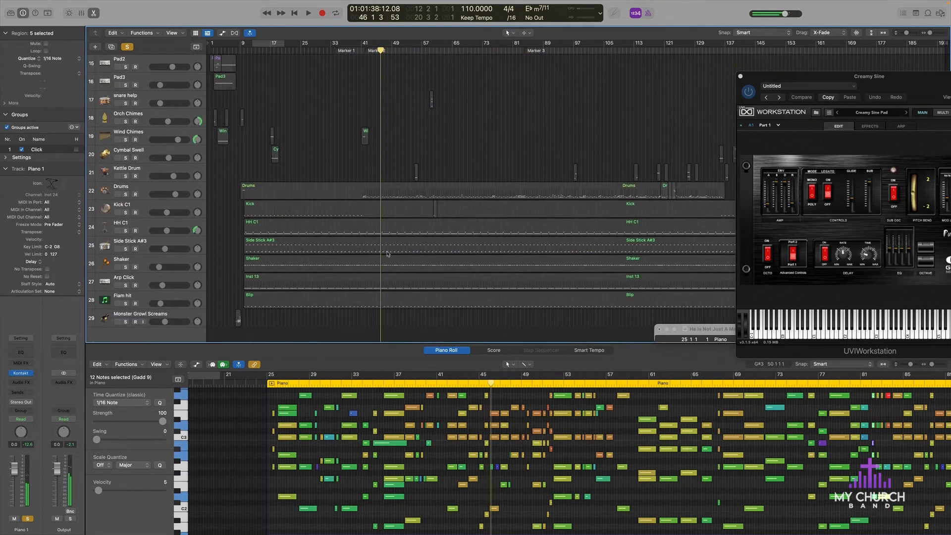
left_click(126, 195)
key("space")
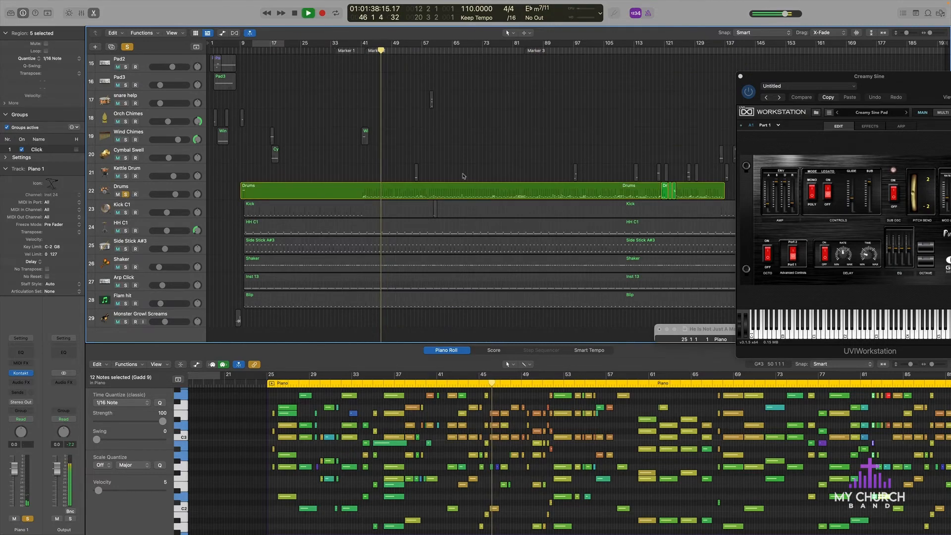
Step: Unsolo the reference track and hide the editor below the arrangement
scroll(316, 120, "up", 10)
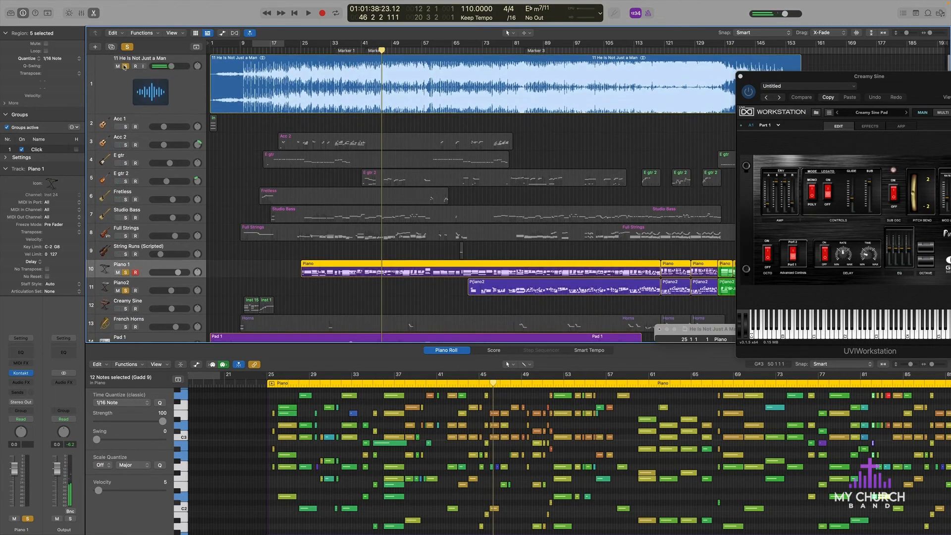
left_click(126, 65)
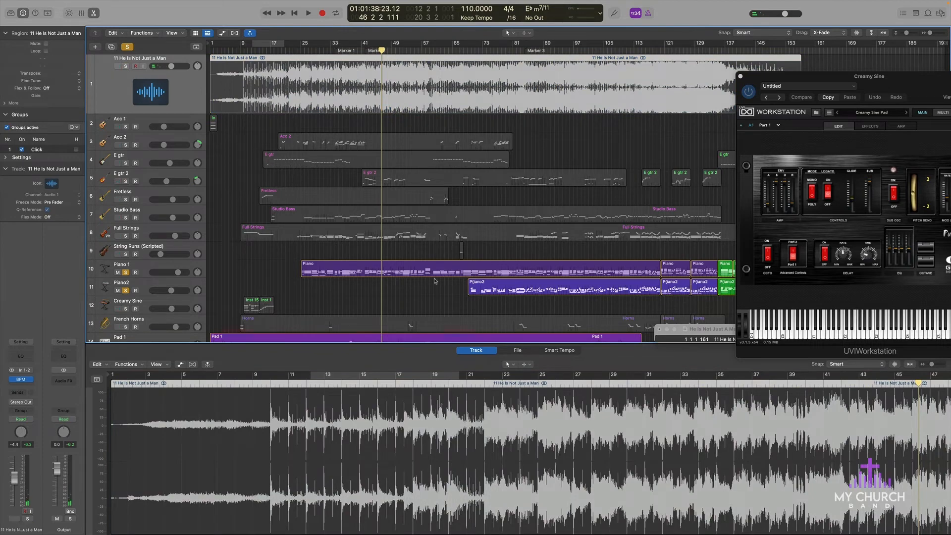
key("n")
key("n")
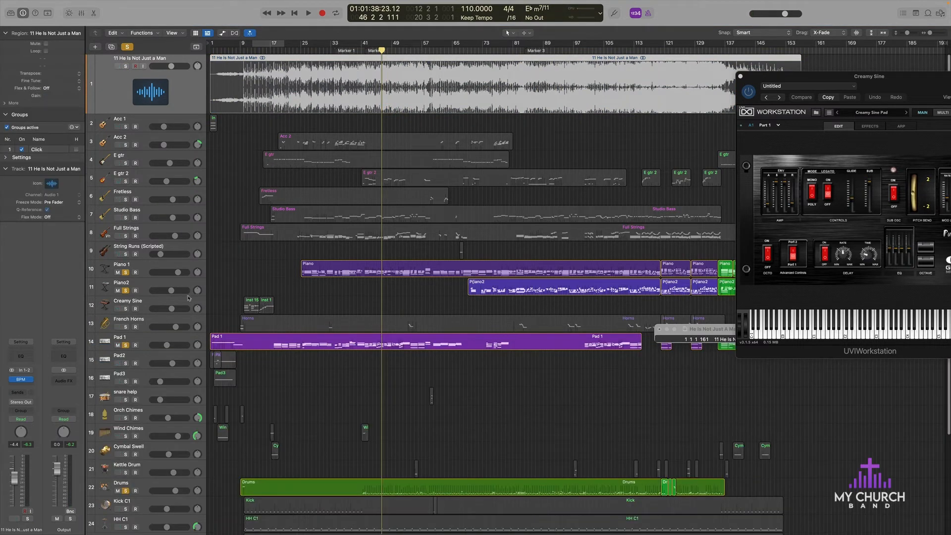
Step: Unsolo Piano 1, play on from bar 46 and unsolo Drums during playback
left_click(126, 272)
key("space")
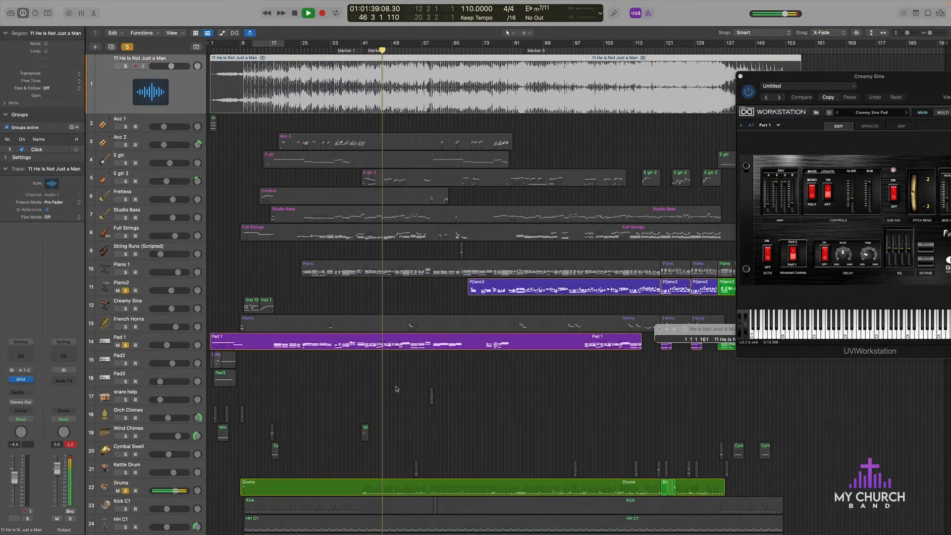
scroll(376, 405, "down", 5)
scroll(163, 302, "up", 3)
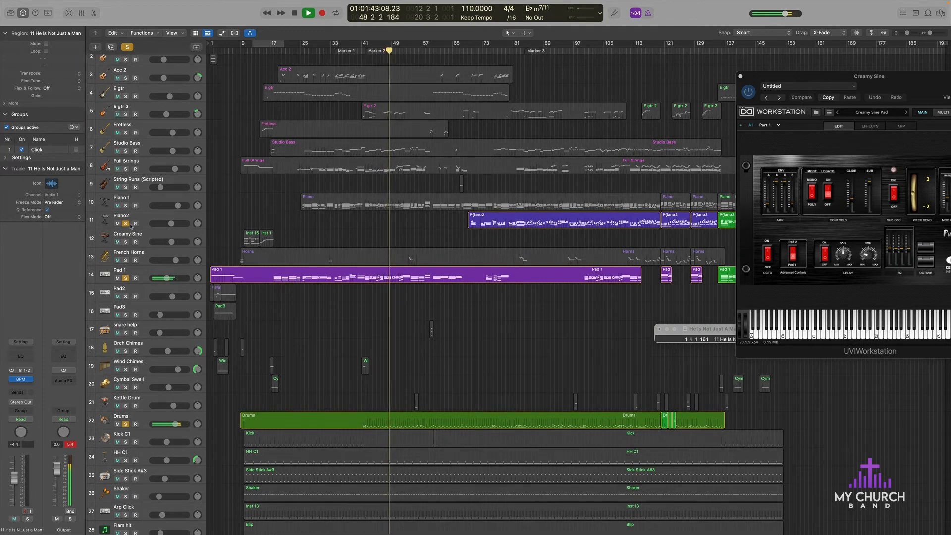
left_click(126, 424)
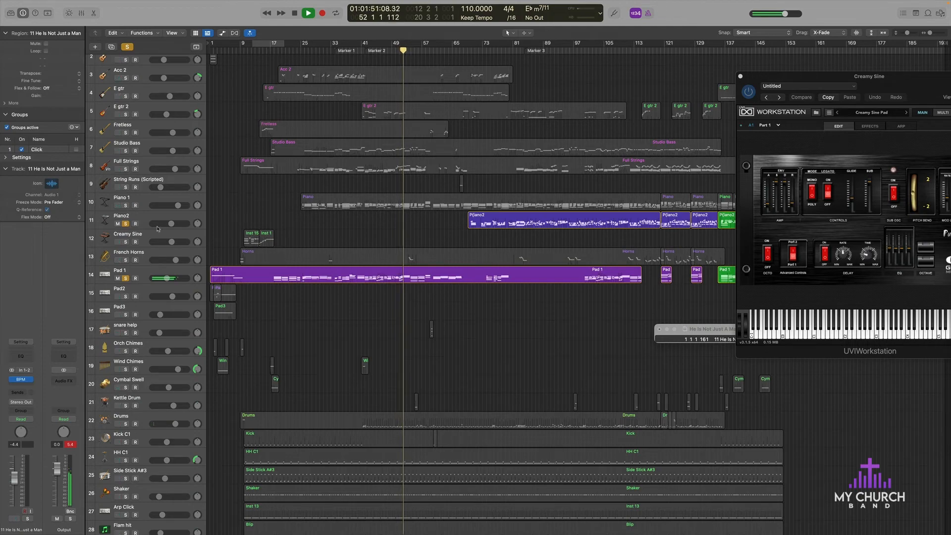
Step: Clear all solos and mute the reference track while the full arrangement plays
left_click(127, 46)
scroll(136, 50, "up", 3)
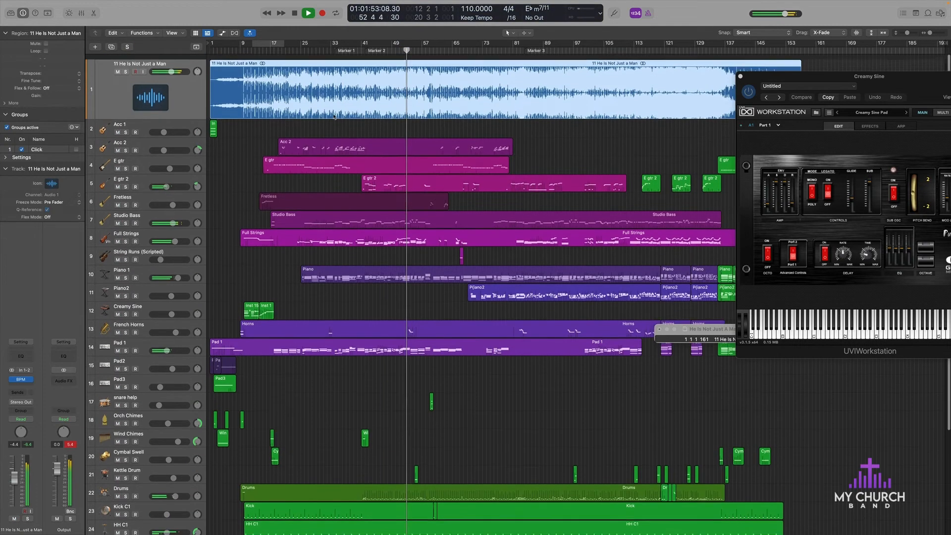
left_click(118, 67)
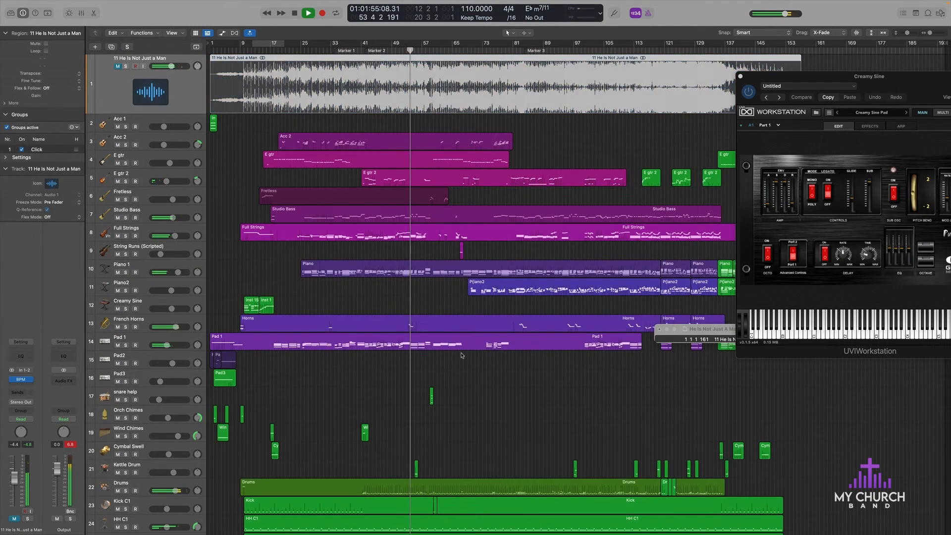
Step: Return the playhead to bar 55 and play the Kettle Drum track soloed
scroll(462, 356, "down", 3)
key("super+Right")
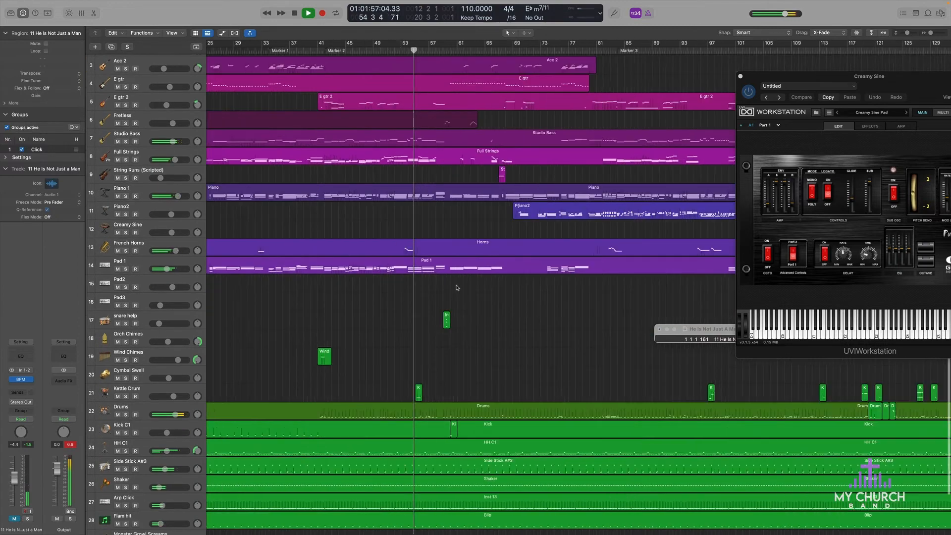
key("super+Right")
key("super+Right")
key("super+Right")
key("super+Right")
key("super+Right")
key("super+Left")
key("super+Left")
key("super+Left")
key("super+Left")
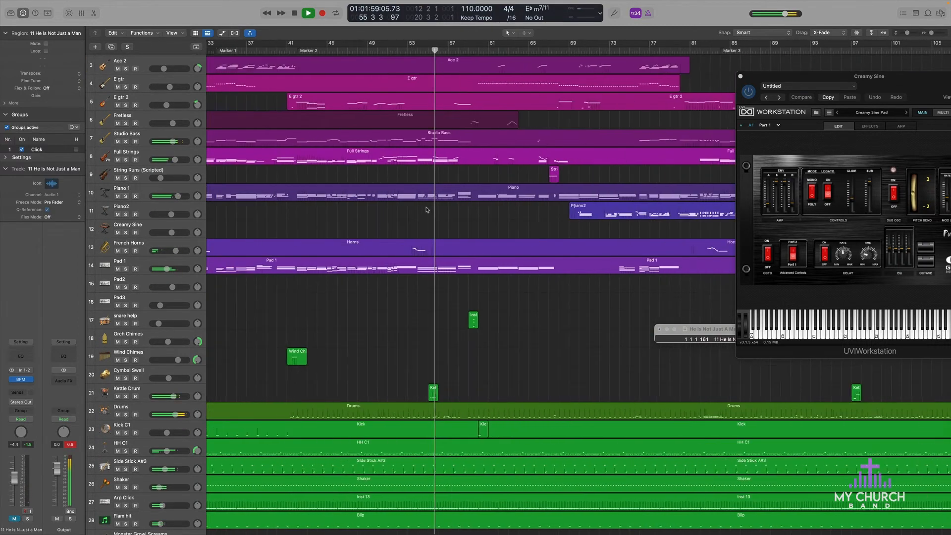
key("super+Left")
key("comma")
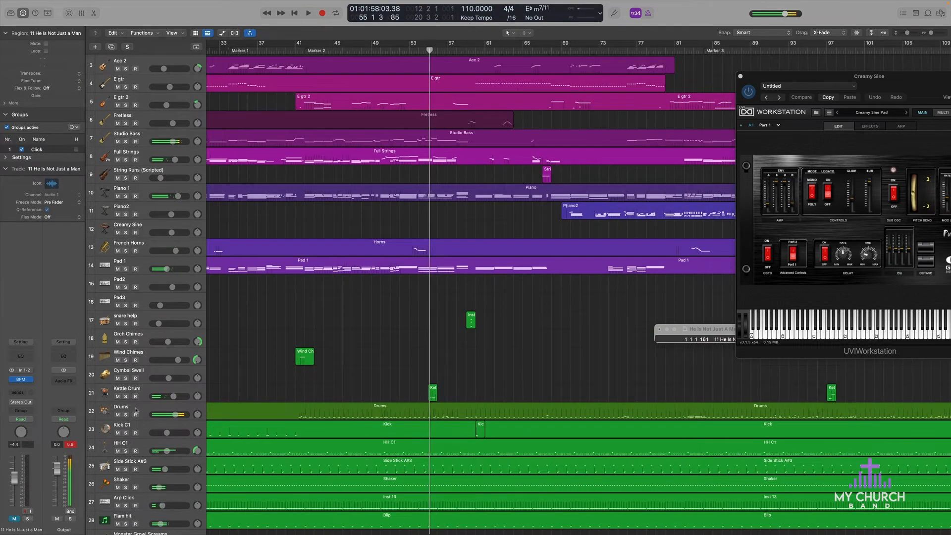
left_click(125, 396)
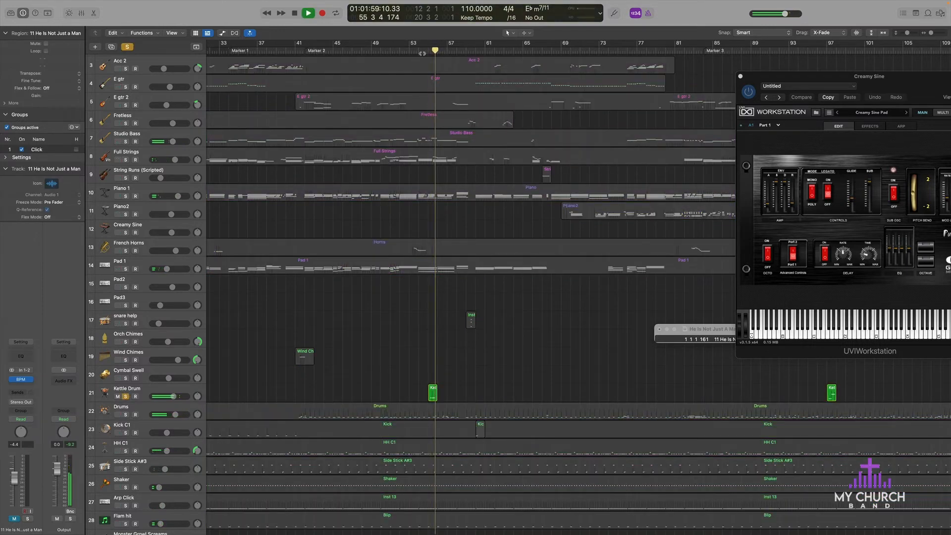
Step: Rewind a few bars to about bar 53, clear the Kettle Drum solo and solo the reference track during playback
key("comma")
key("comma")
key("comma")
left_click(127, 48)
scroll(132, 57, "up", 5)
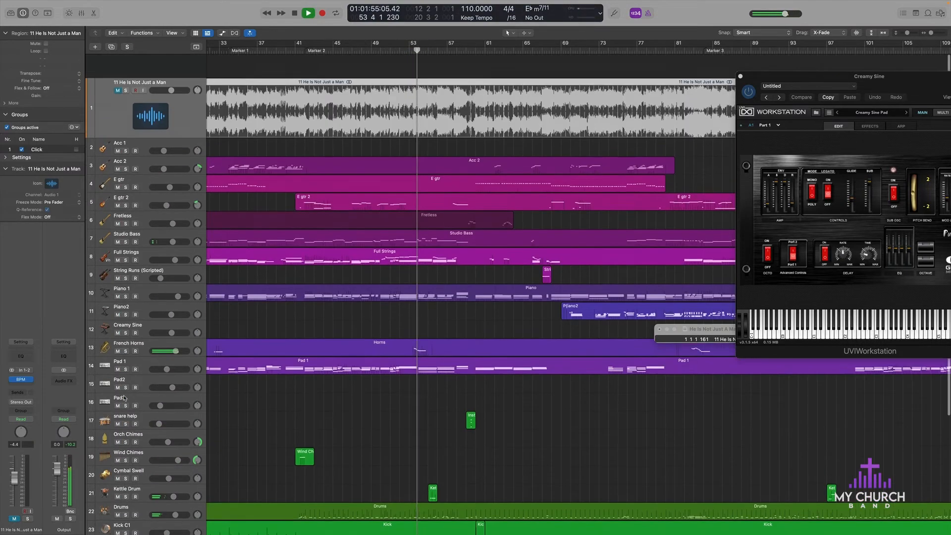
left_click(126, 67)
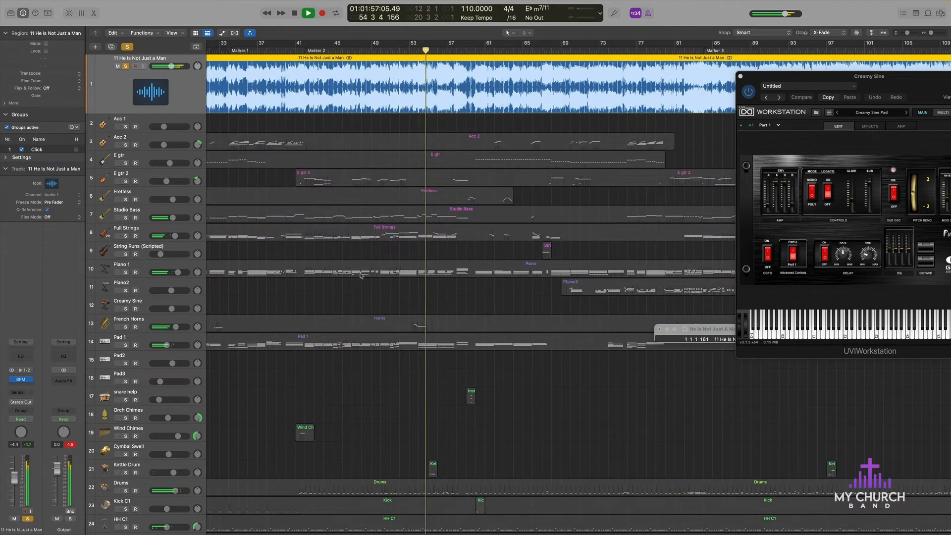
Step: Rewind to bar 55 and replay the soloed reference recording up to bar 56
key("space")
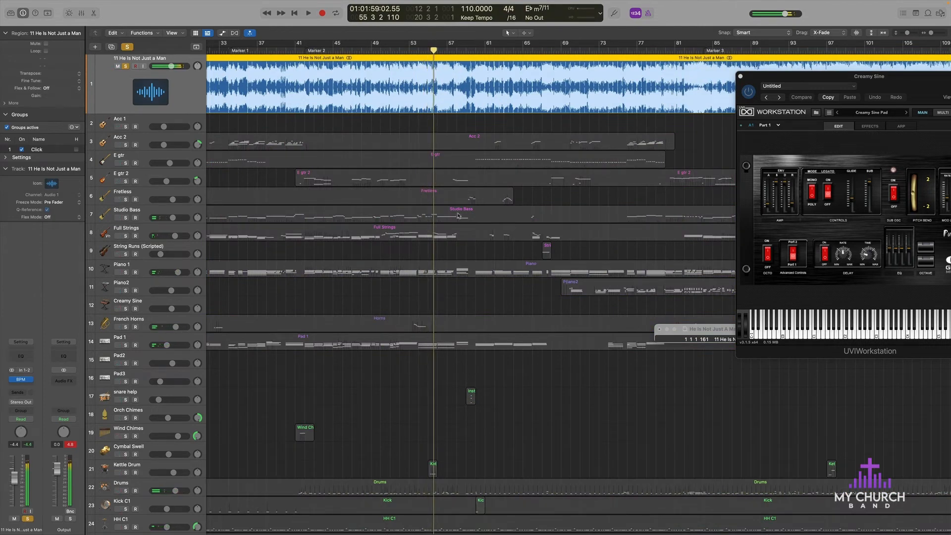
key("comma")
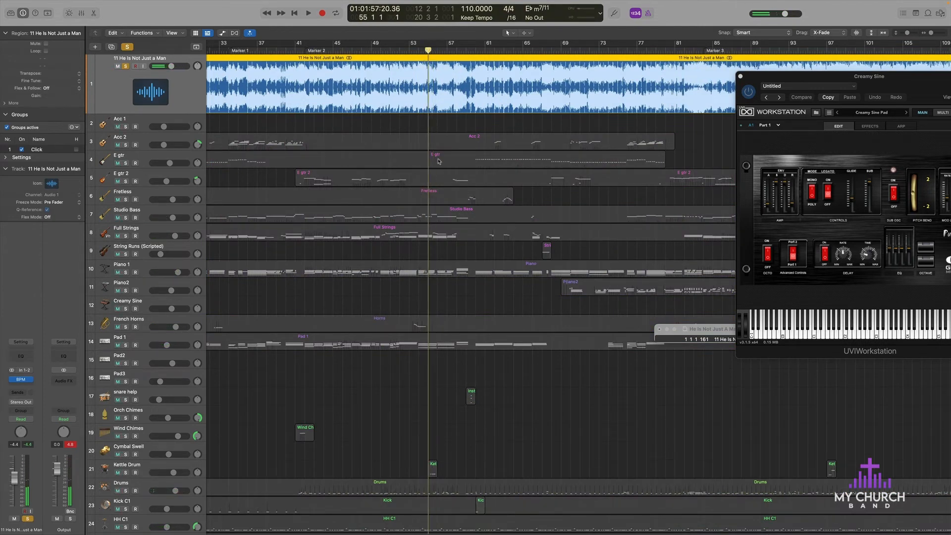
key("super+Right")
key("super+Left")
key("super+Left")
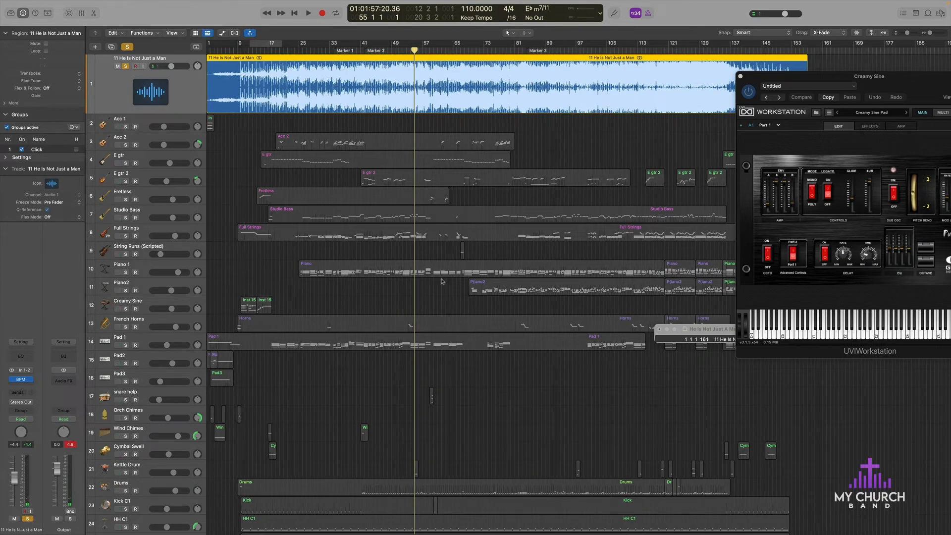
key("space")
key("super+Right")
key("super+Right")
key("super+Right")
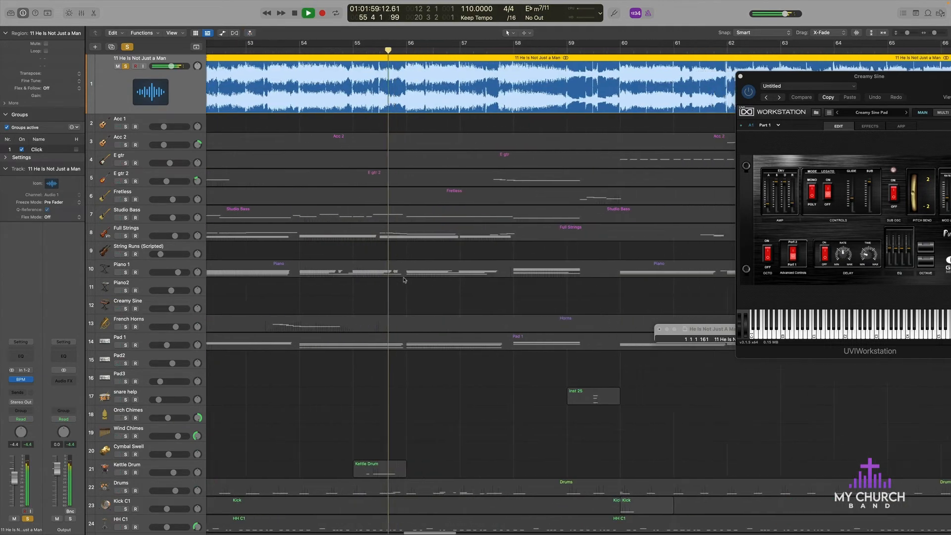
key("space")
Step: Move the playhead to bar 56 beat 3, unsolo the reference track and play the full arrangement
scroll(388, 235, "down", 2)
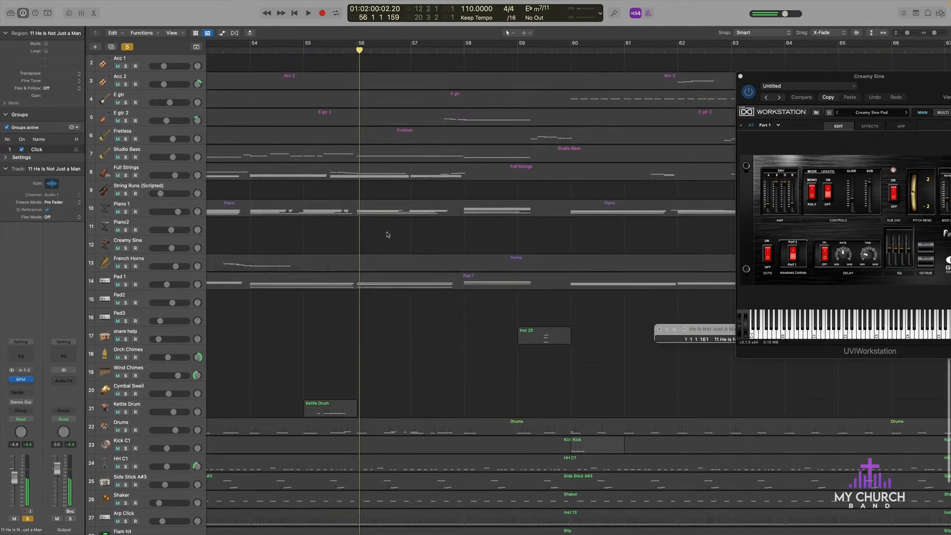
scroll(376, 239, "up", 1)
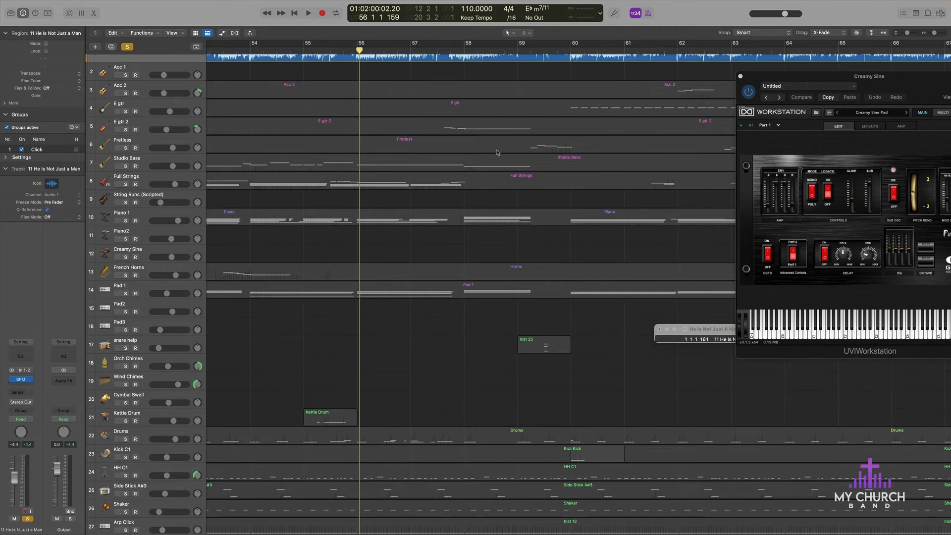
scroll(378, 62, "up", 3)
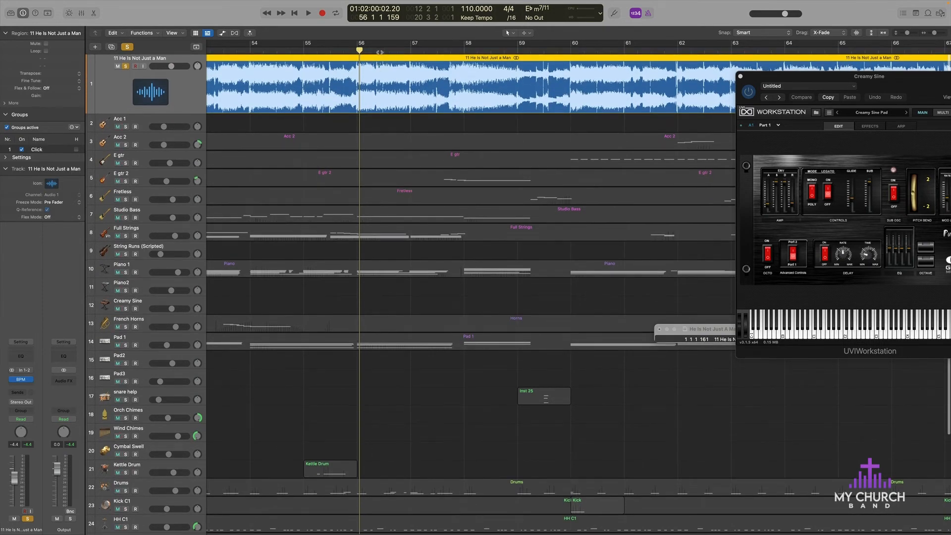
left_click(384, 52)
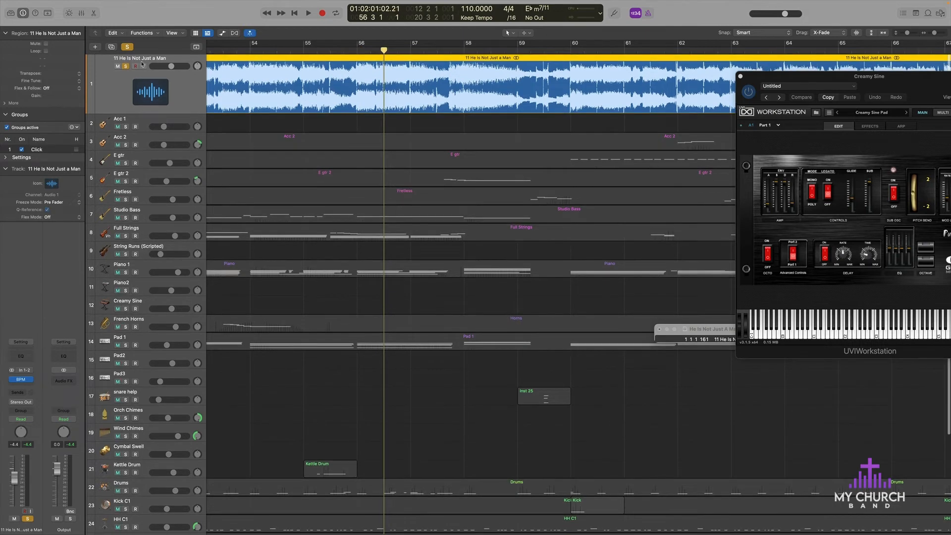
left_click(127, 67)
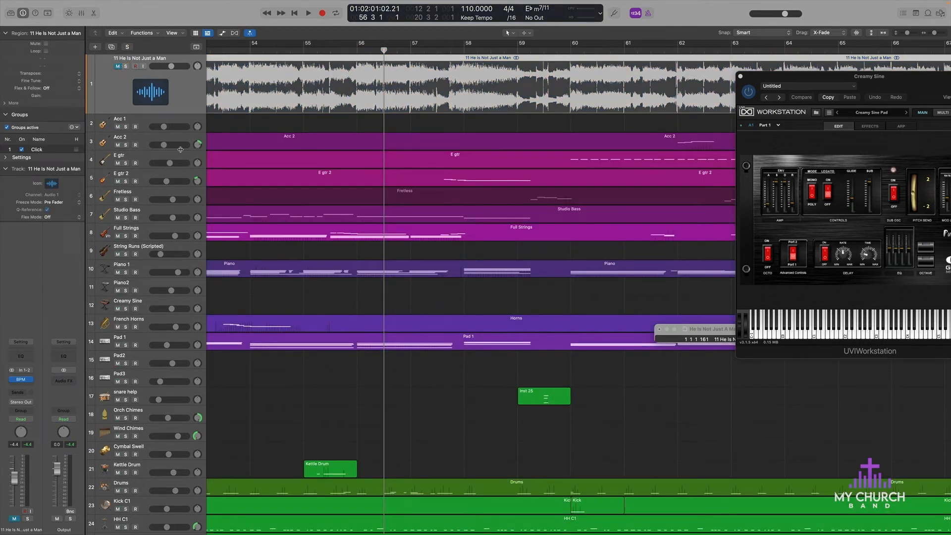
key("space")
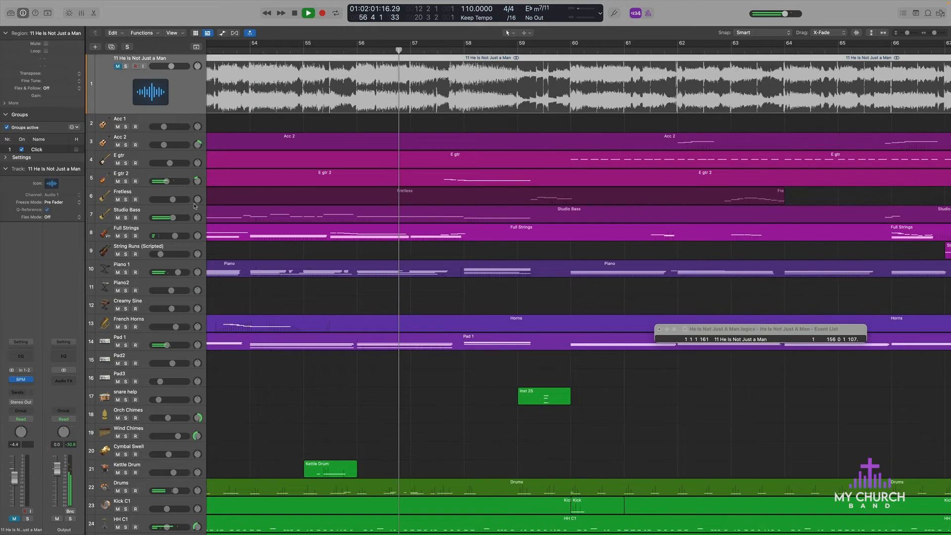
Step: Compare soloed E gtr 2 with the reference track around bar 57, leaving only the reference soloed
left_click(125, 181)
left_click(125, 66)
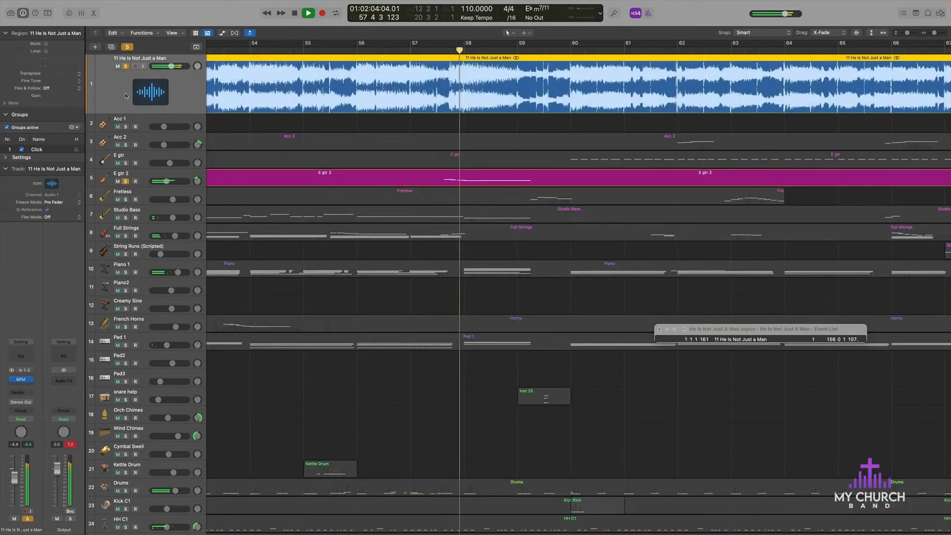
left_click(125, 182)
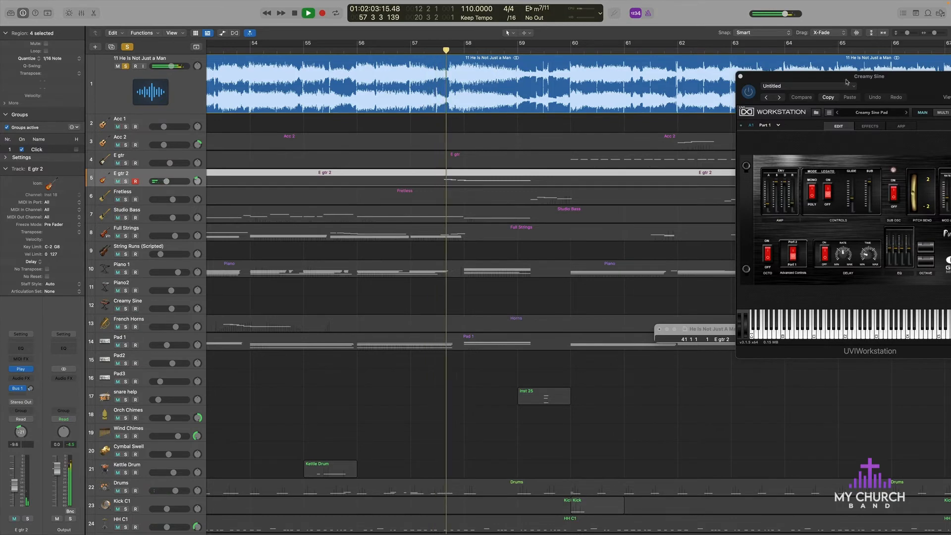
Step: Close the Creamy Sine instrument window, stop playback and move the playhead back to bar 56 beat 4
left_click(740, 76)
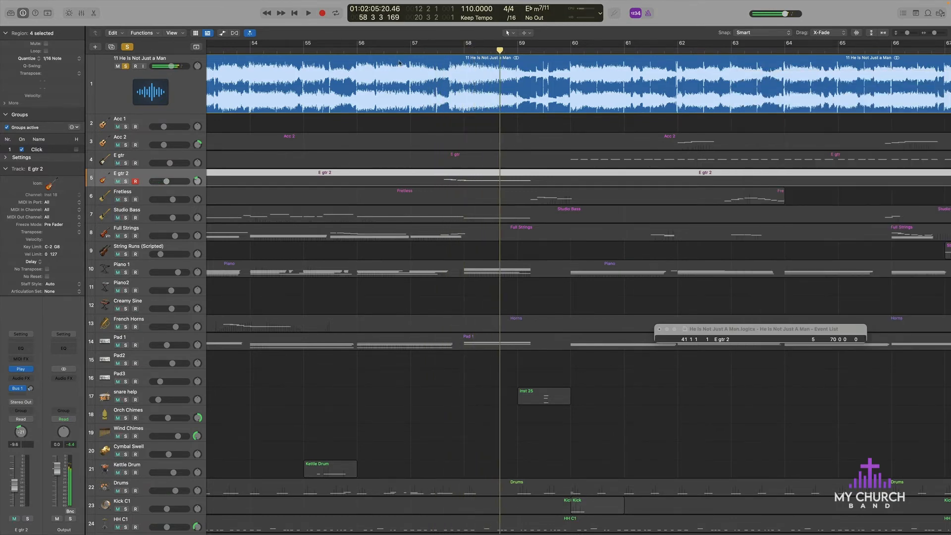
key("space")
left_click(398, 50)
Step: Solo Full Strings together with the reference track and play from bar 56 beat 4
scroll(215, 230, "down", 2)
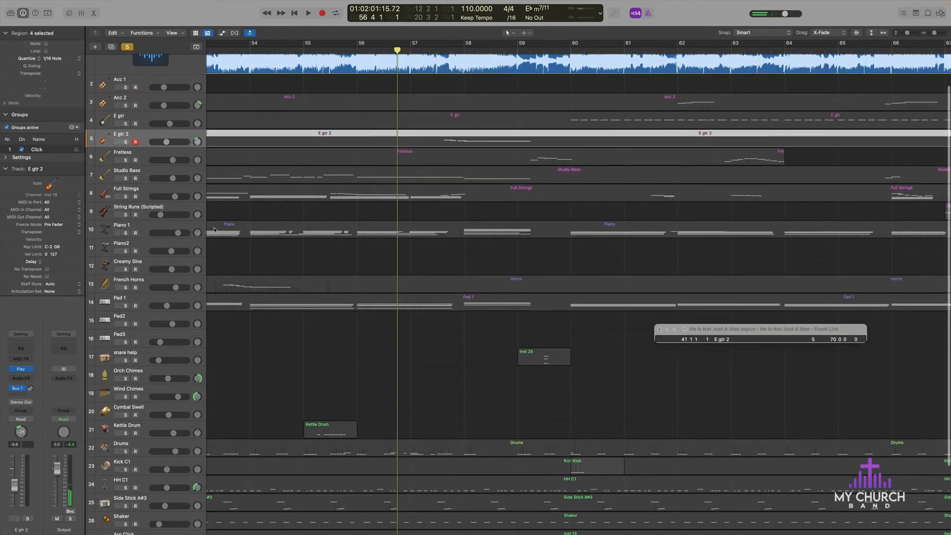
left_click(125, 196)
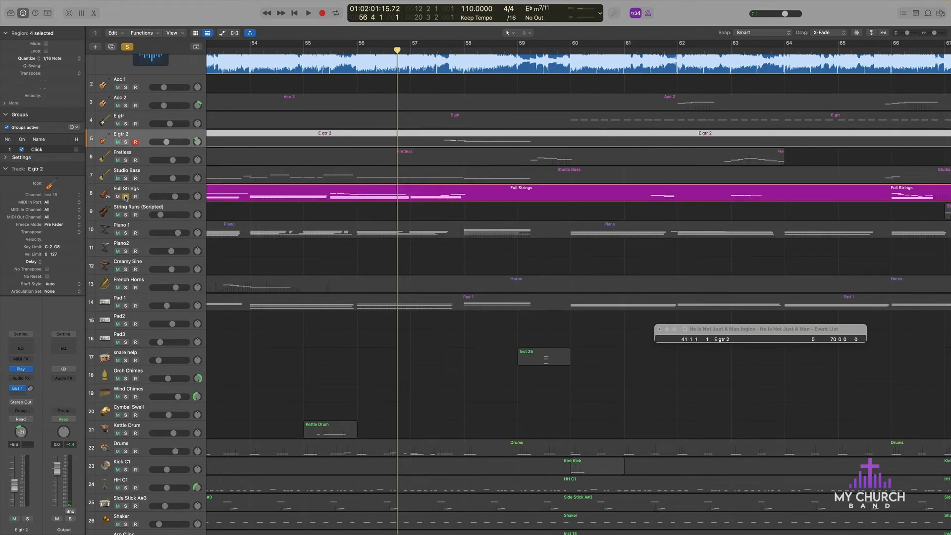
key("space")
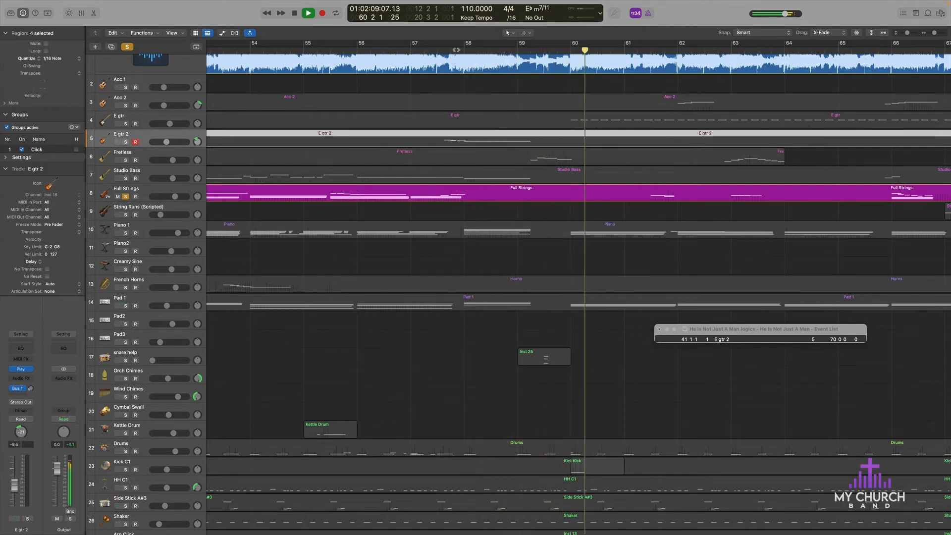
Step: Replay from bar 57 beat 4, clear the track solos and mute the reference track so only the full arrangement plays
left_click(454, 50)
scroll(148, 99, "up", 3)
left_click(126, 67)
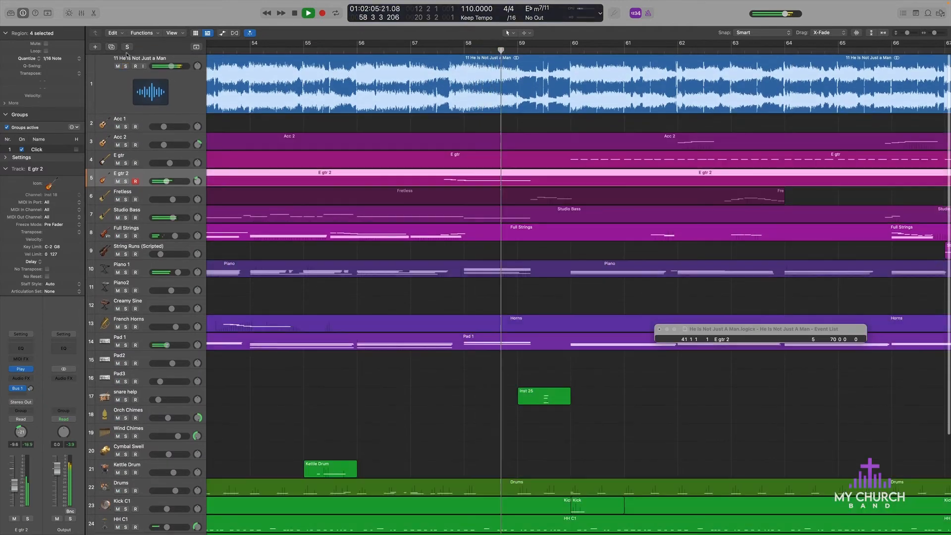
left_click(126, 66)
left_click(118, 66)
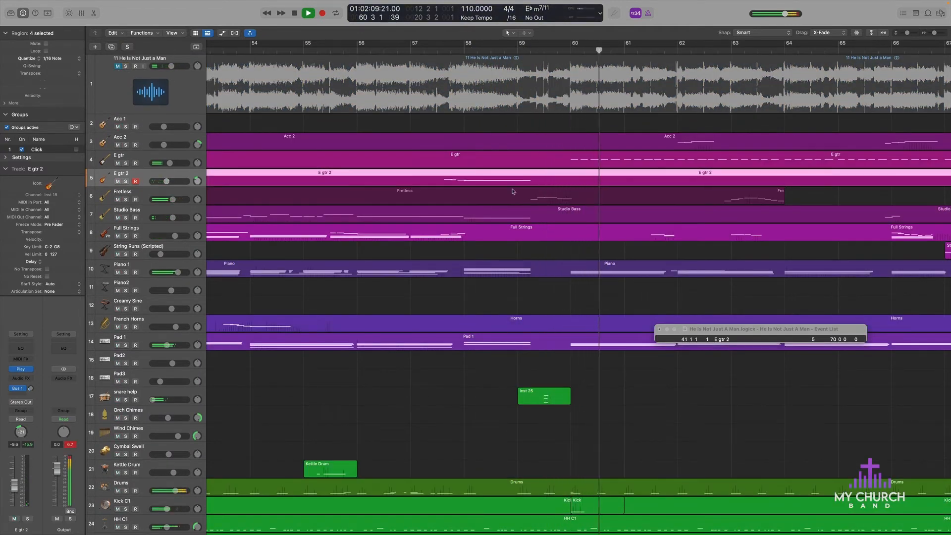
Step: Mute the Acc 2 track while the full arrangement keeps playing
scroll(509, 217, "down", 6)
scroll(509, 217, "up", 3)
scroll(508, 217, "right", 6)
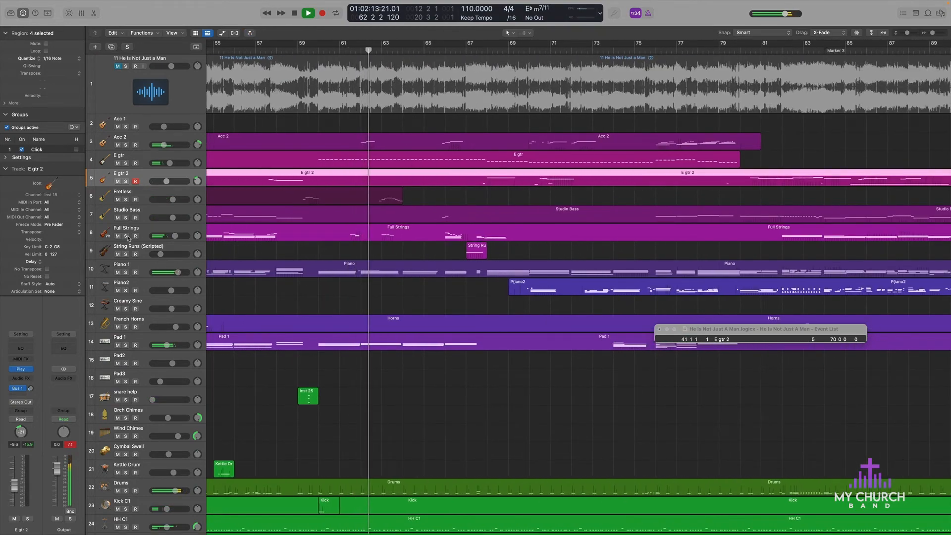
left_click(118, 163)
left_click(118, 145)
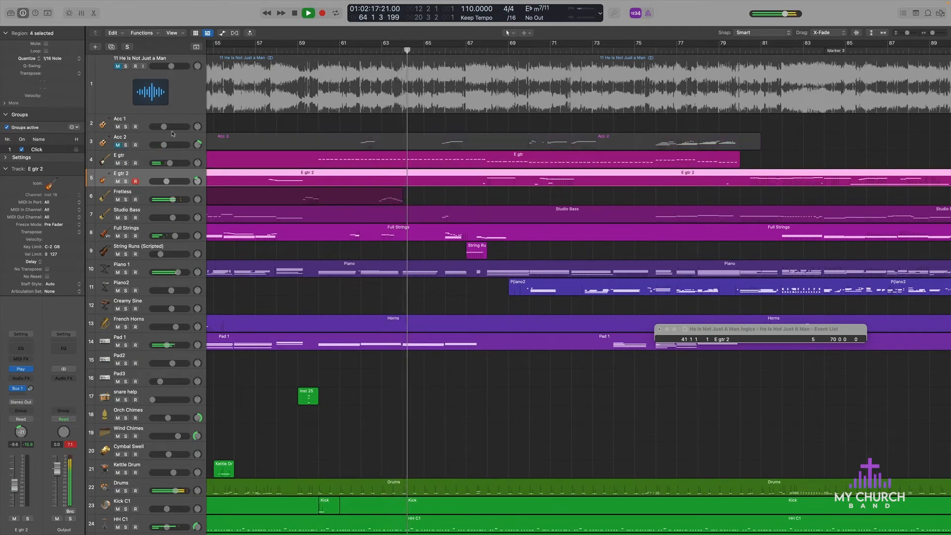
Step: Compare soloed String Runs (Scripted) with the soloed reference track, replaying from bar 65 and stopping in bar 67
left_click(126, 254)
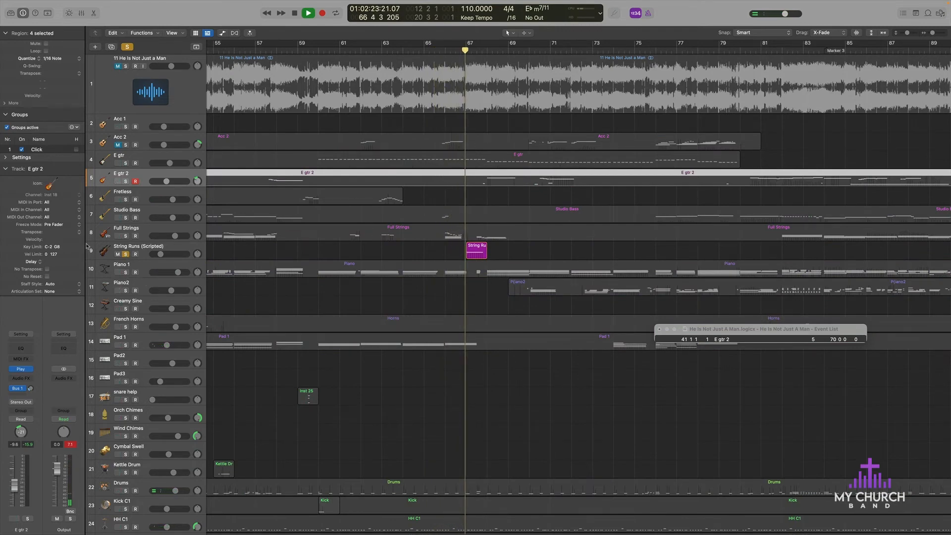
left_click(429, 49)
left_click(125, 67)
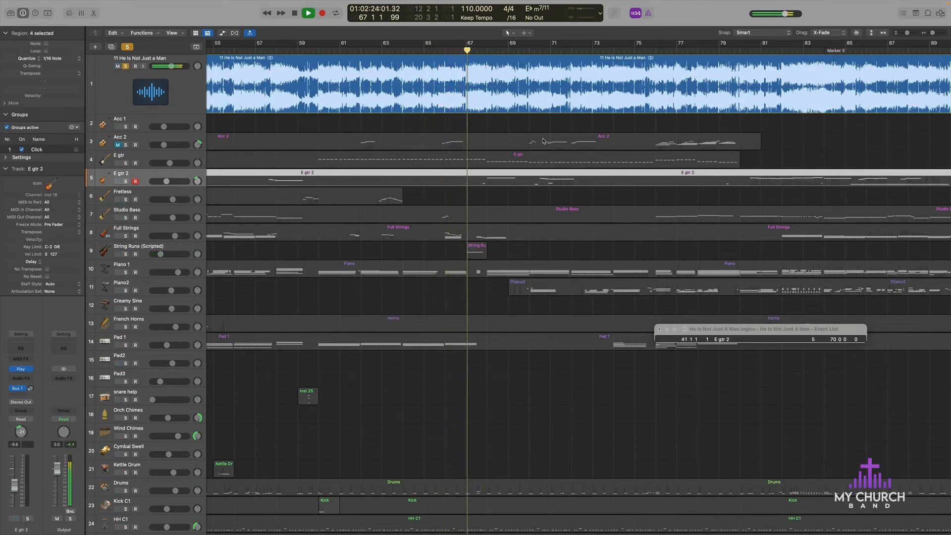
key("space")
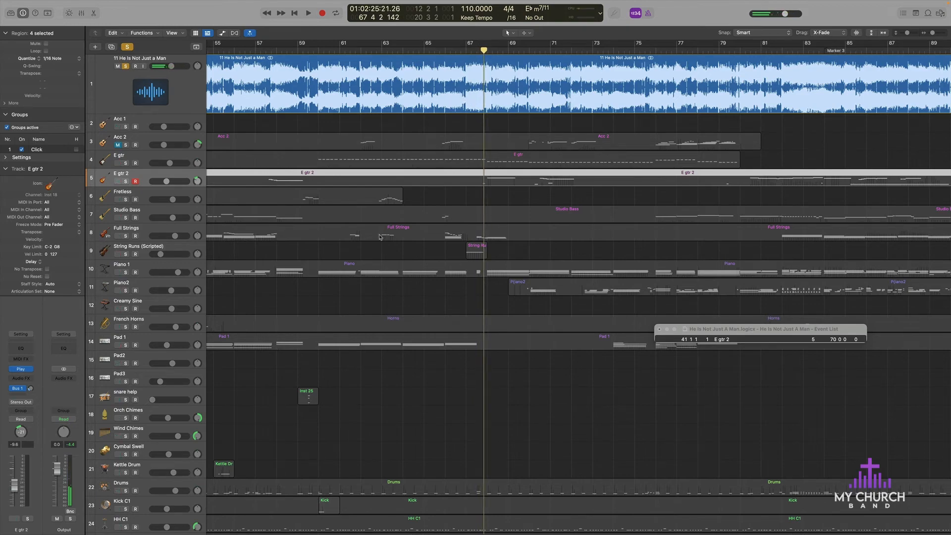
Step: Deselect the E gtr 2 regions and solo Piano2, Piano 1, Studio Bass and Drums
scroll(365, 240, "down", 10)
scroll(364, 241, "up", 2)
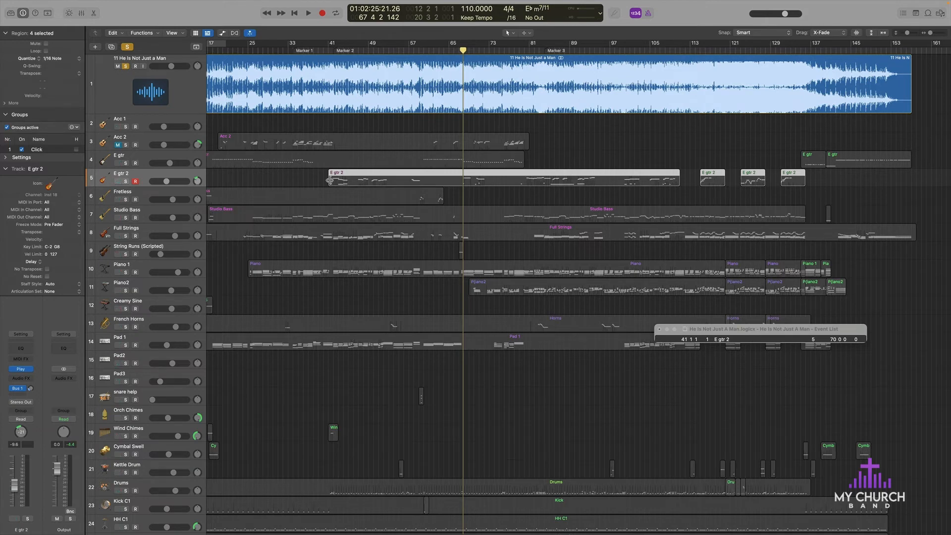
left_click(339, 300)
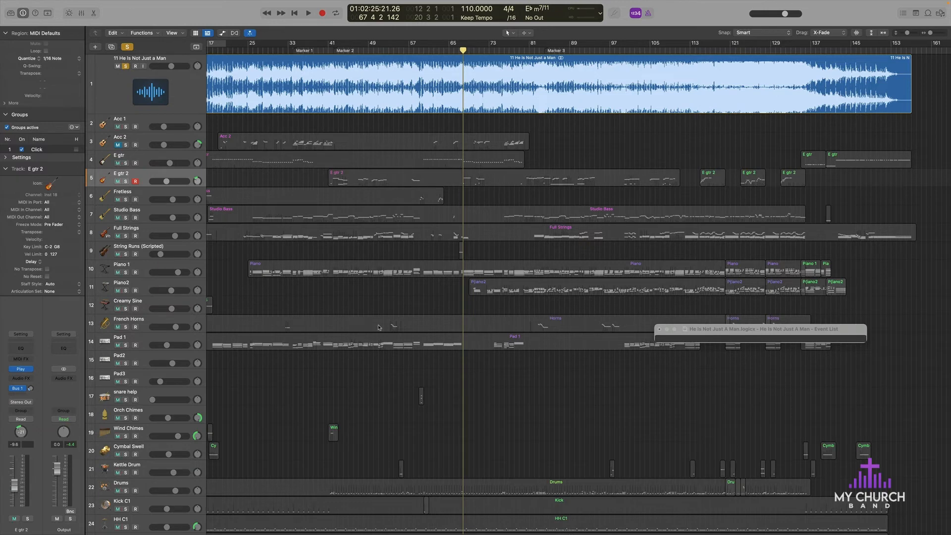
scroll(393, 304, "down", 3)
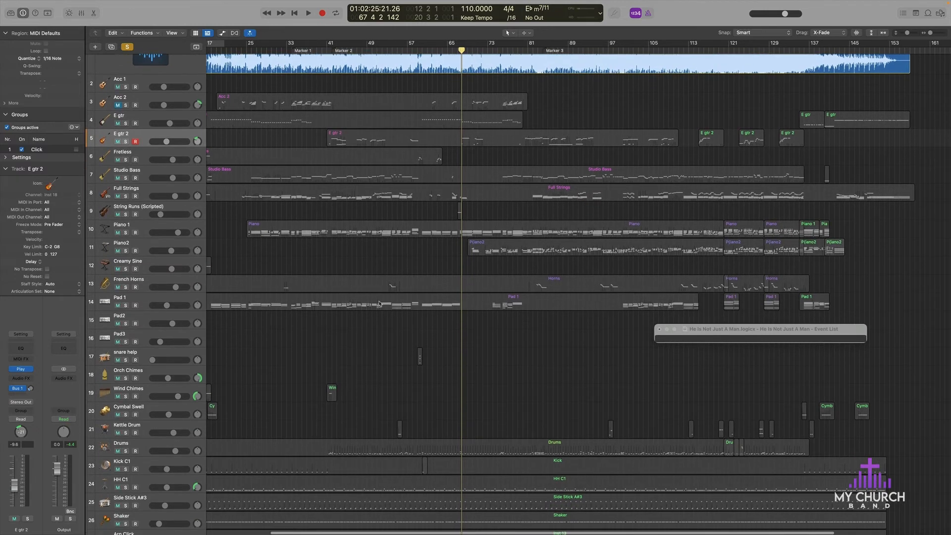
scroll(432, 268, "up", 2)
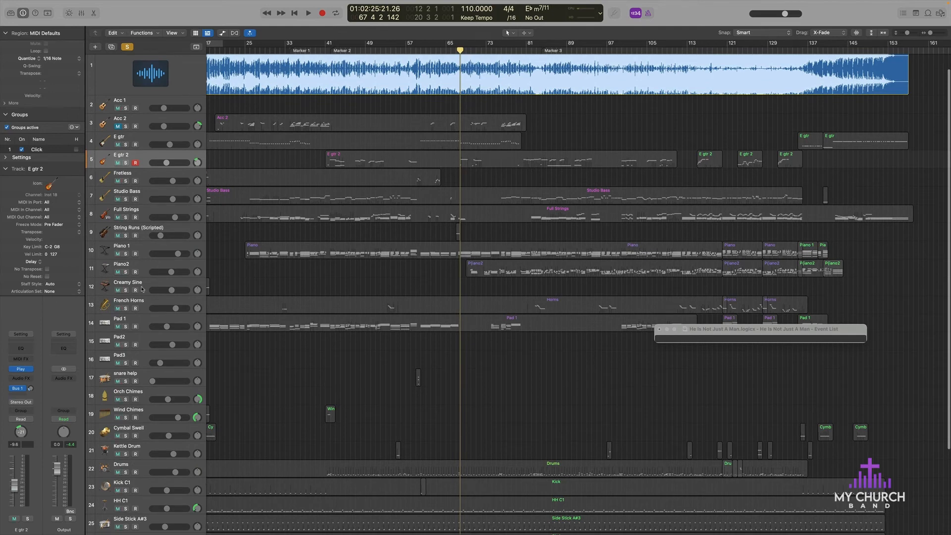
left_click(126, 272)
left_click(126, 253)
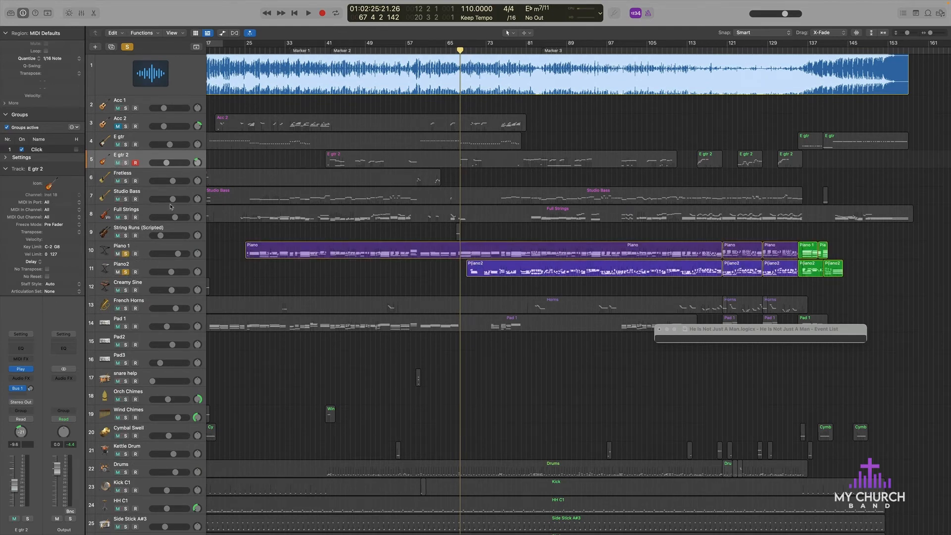
left_click(126, 199)
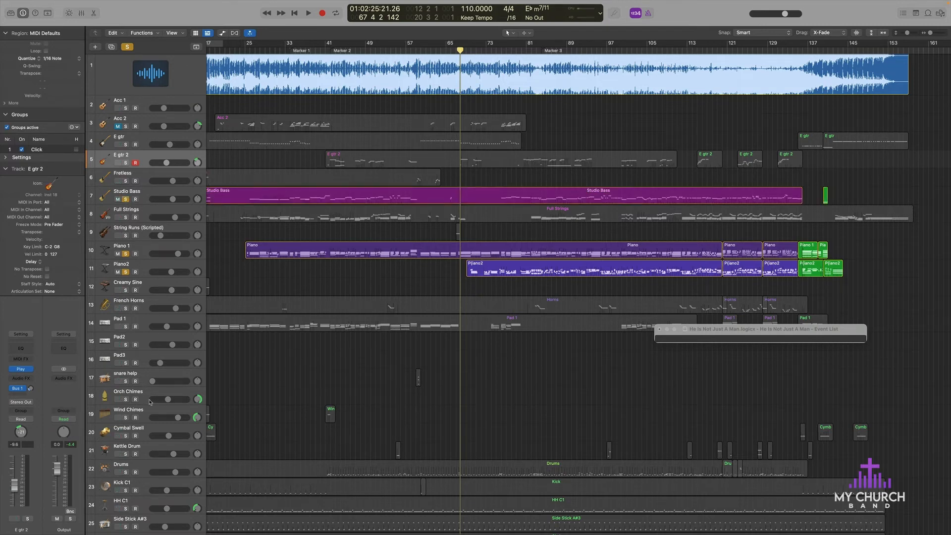
scroll(137, 416, "down", 2)
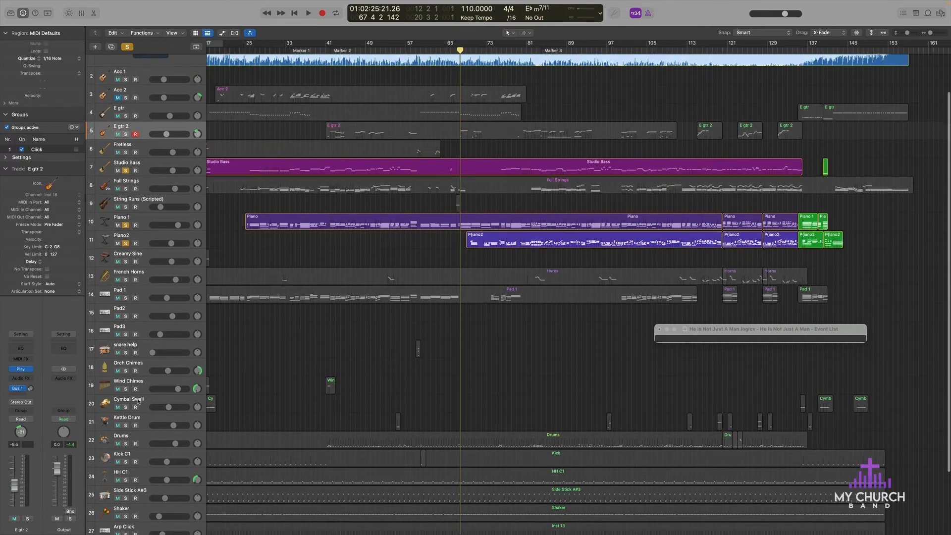
left_click(126, 436)
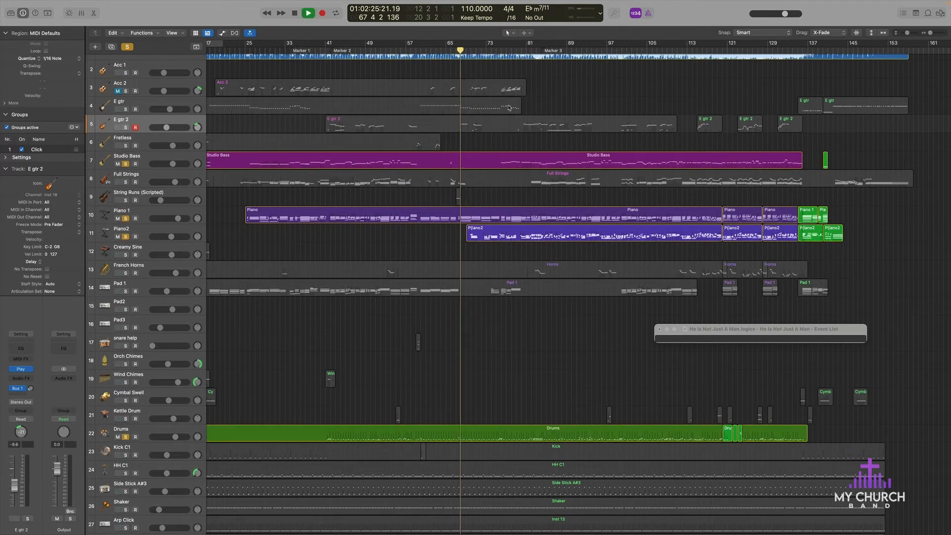
Step: Unsolo the reference track and play the soloed pianos, bass and drums from bar 67 to bar 82, then stop
key("space")
scroll(270, 140, "up", 3)
left_click(126, 67)
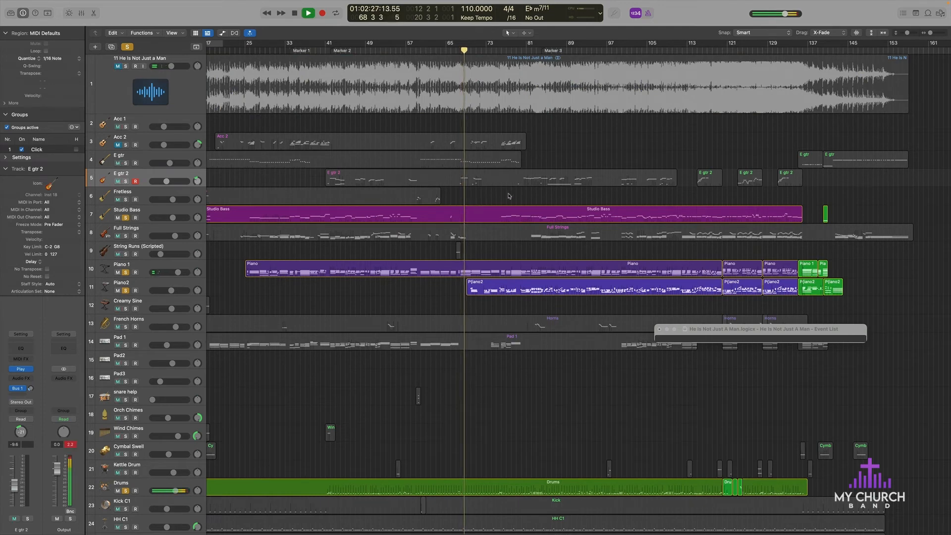
key("super+Right")
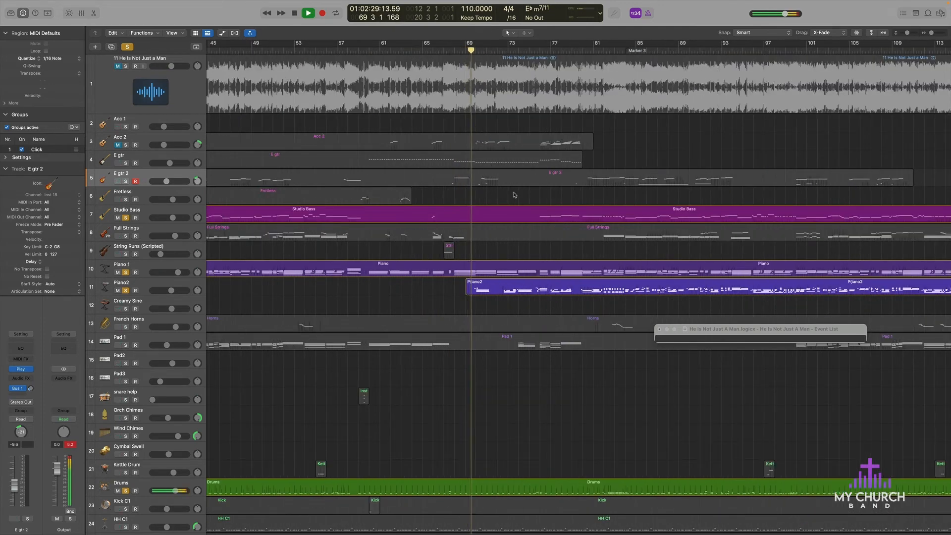
scroll(518, 287, "right", 5)
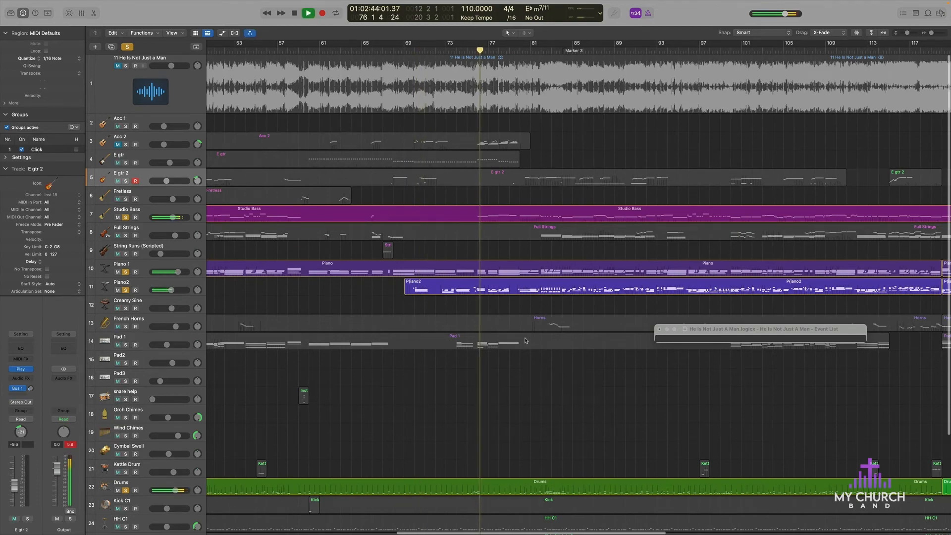
scroll(527, 340, "right", 5)
scroll(526, 340, "down", 1)
scroll(526, 341, "right", 2)
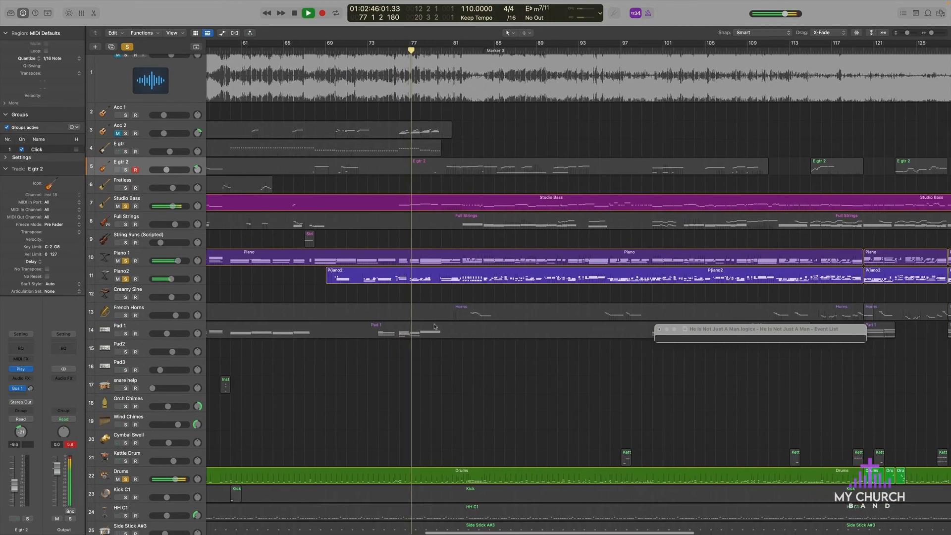
scroll(390, 313, "down", 5)
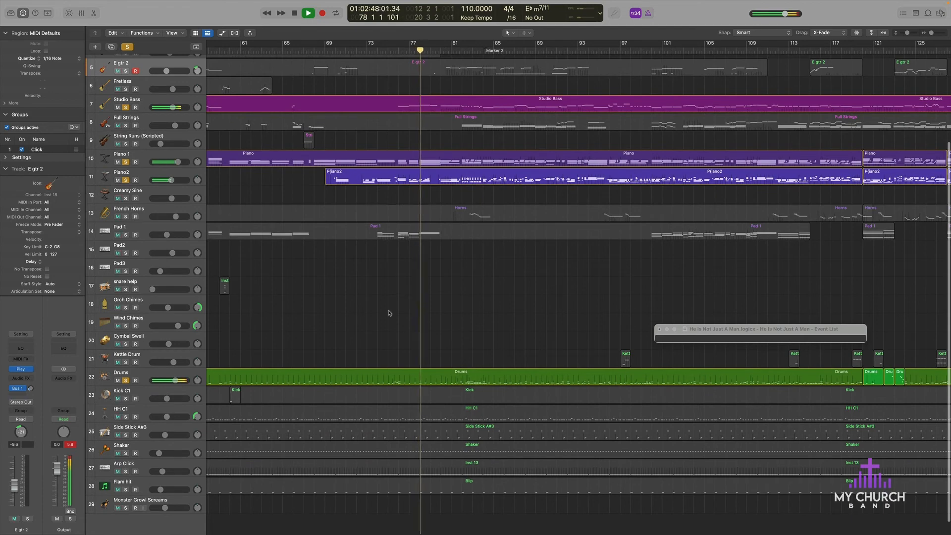
scroll(444, 279, "up", 5)
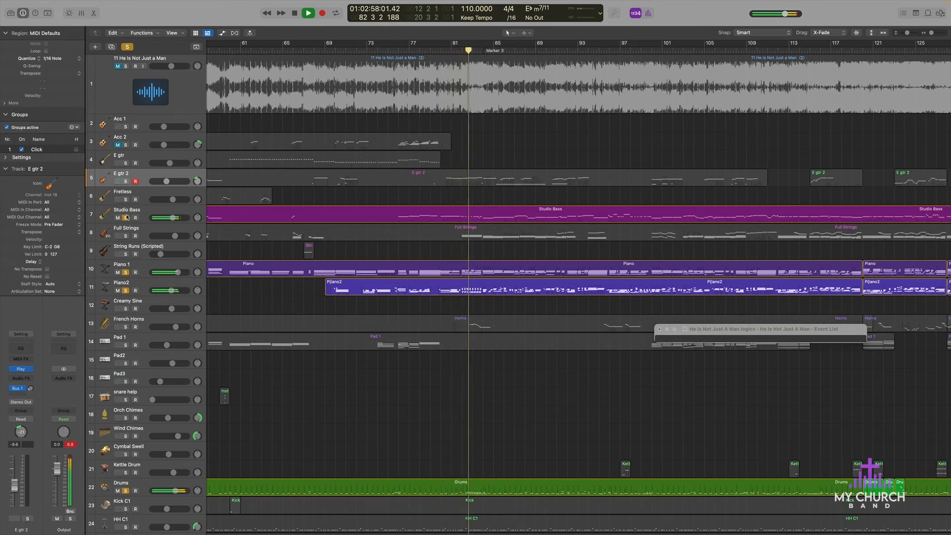
key("space")
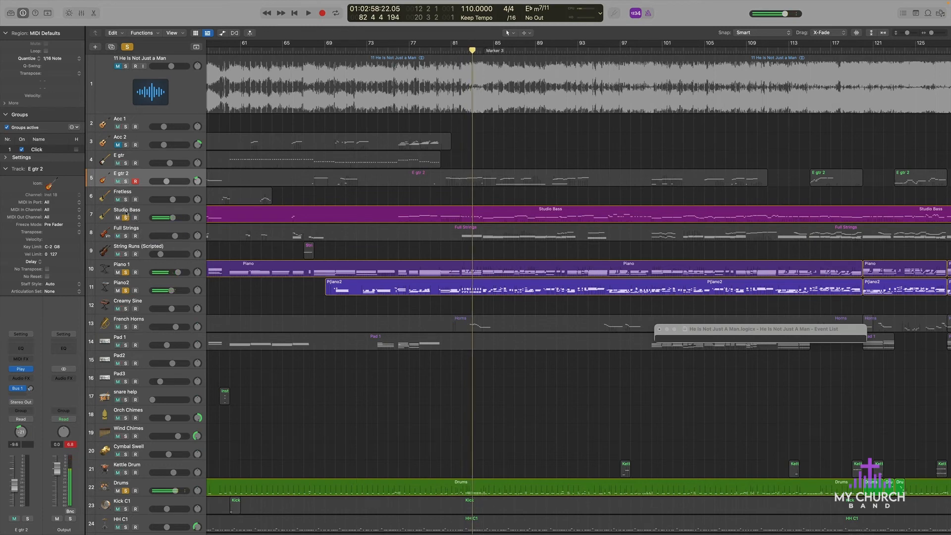
Step: Unsolo Studio Bass and Drums, leaving Piano 1 and Piano2 soloed, and select the String Runs (Scripted) track
left_click(126, 217)
left_click(140, 266)
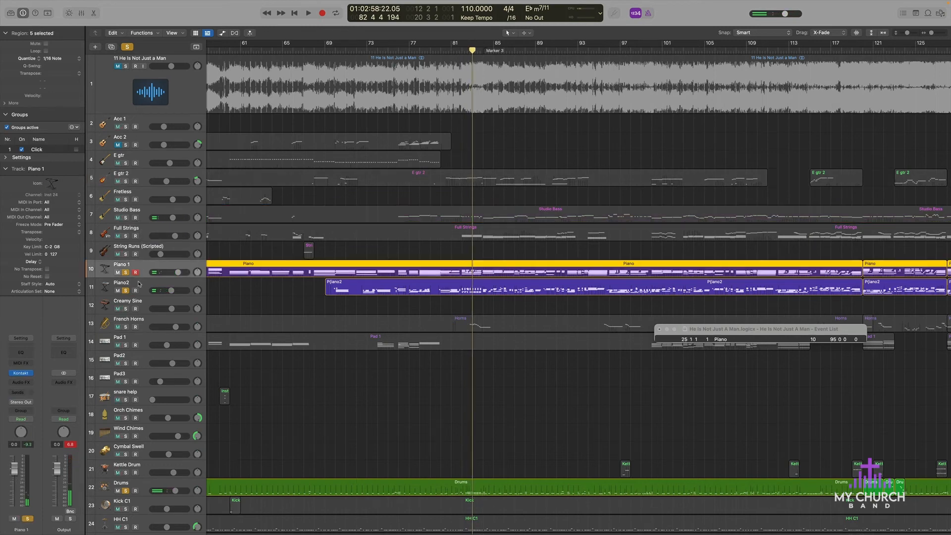
left_click(139, 284)
left_click(135, 269)
left_click(125, 491)
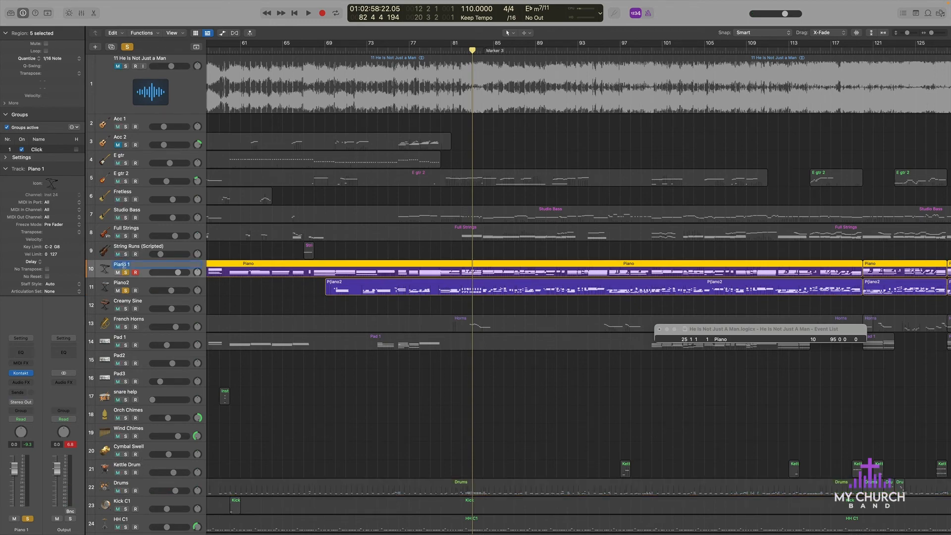
left_click(166, 246)
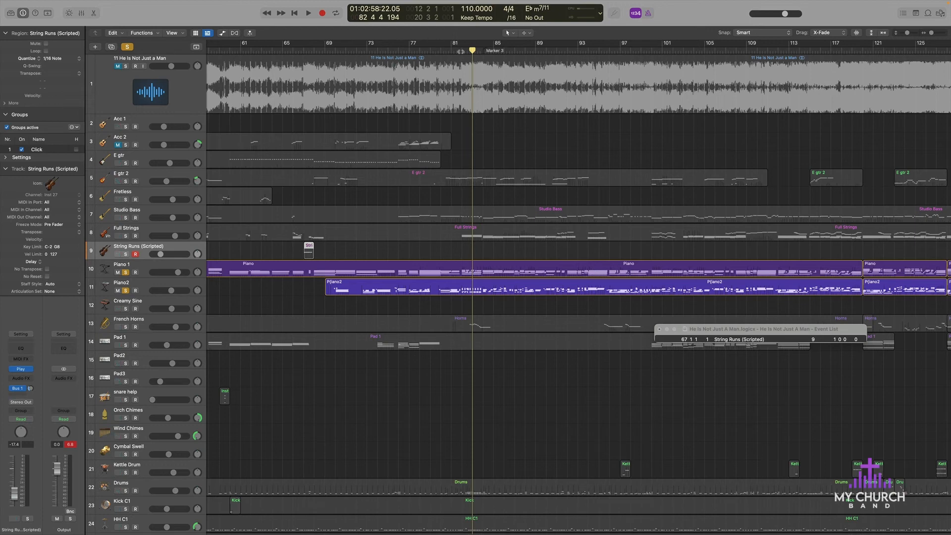
Step: Play both soloed pianos, listen to Piano 1 alone and Piano2 alone, and solo both together again
key("space")
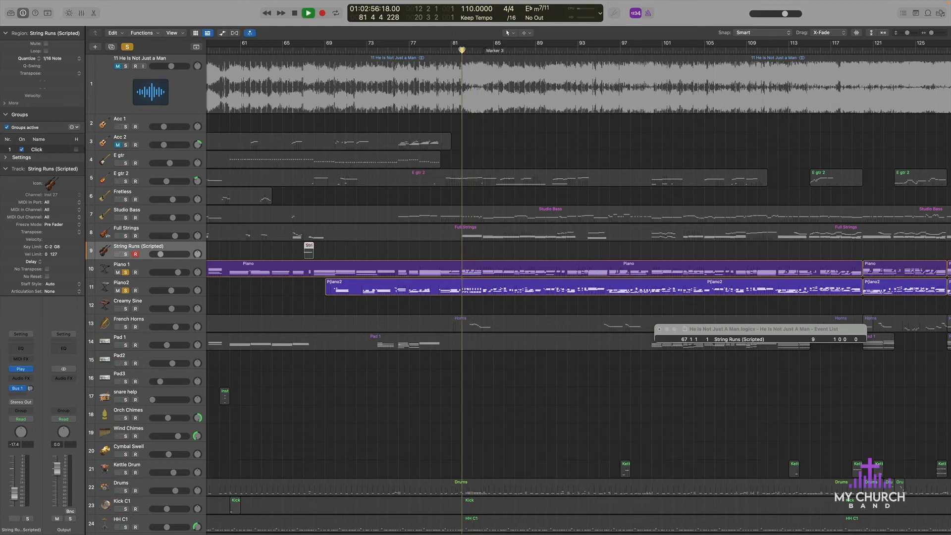
left_click(125, 291)
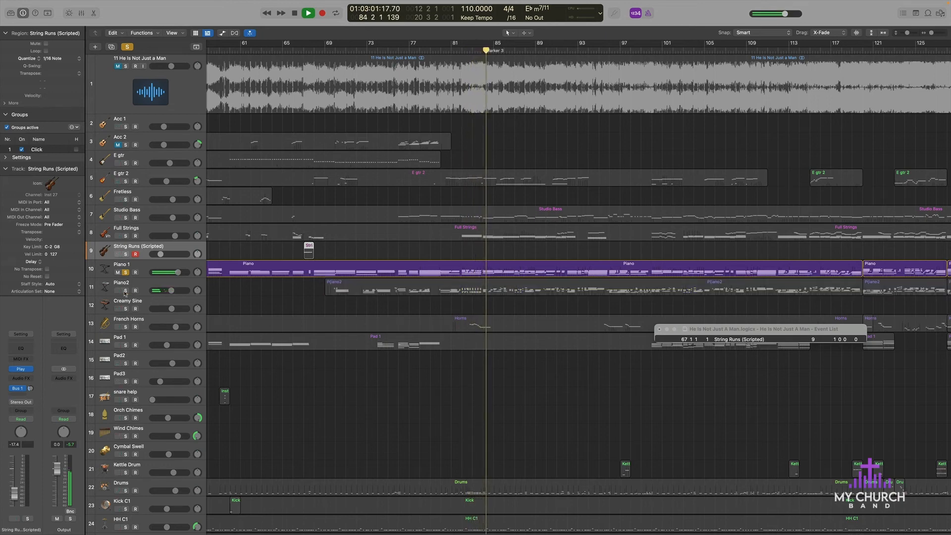
left_click(125, 273)
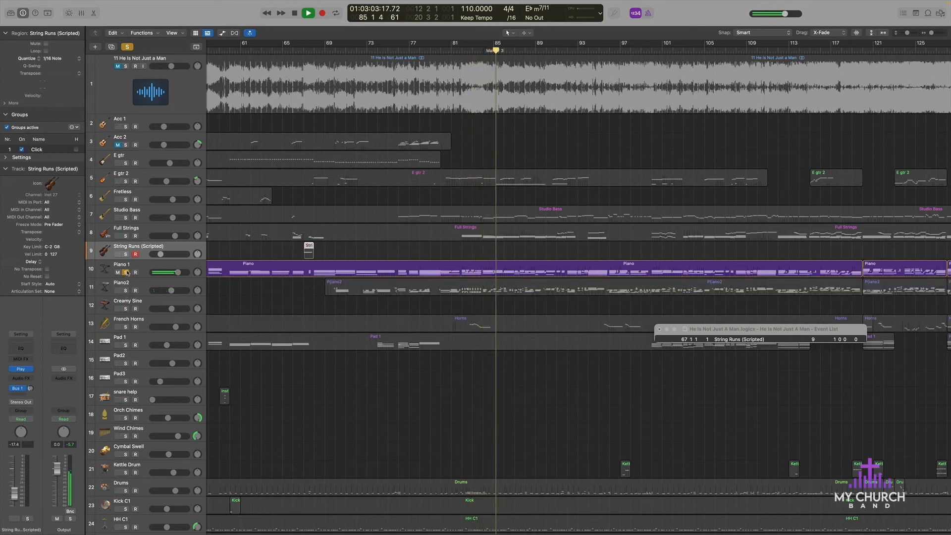
left_click(126, 291)
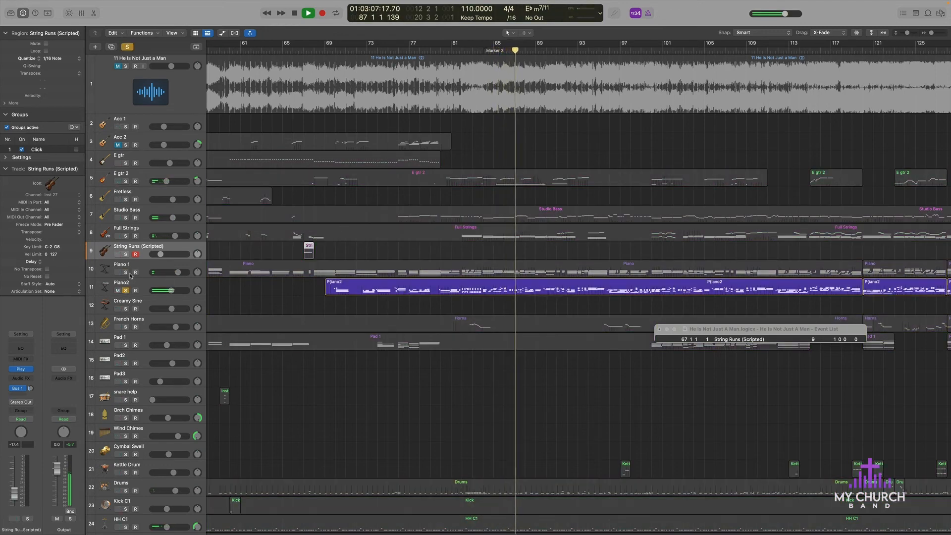
left_click(125, 273)
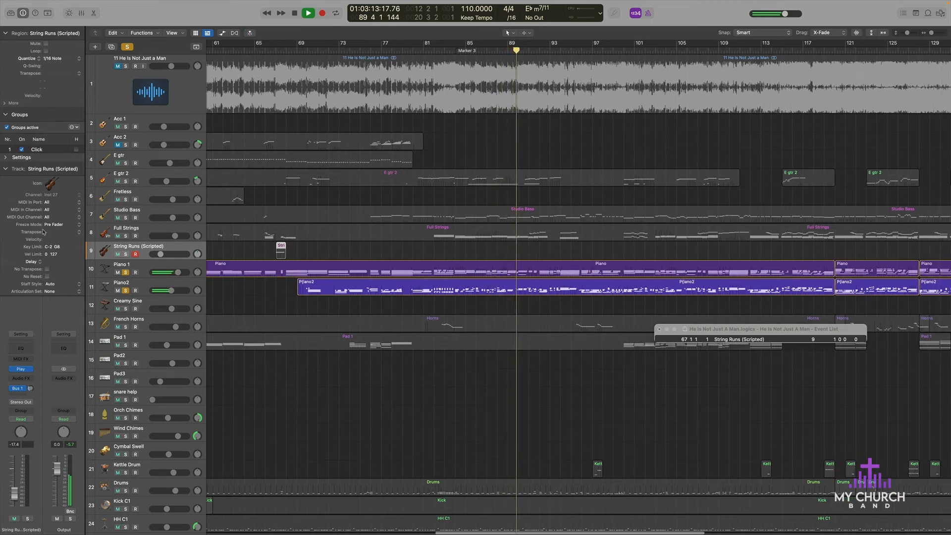
Step: Toggle the solo of Piano2 and of Piano 1 off and on to compare the parts, and stop playback at bar 93
left_click(126, 291)
left_click(126, 291)
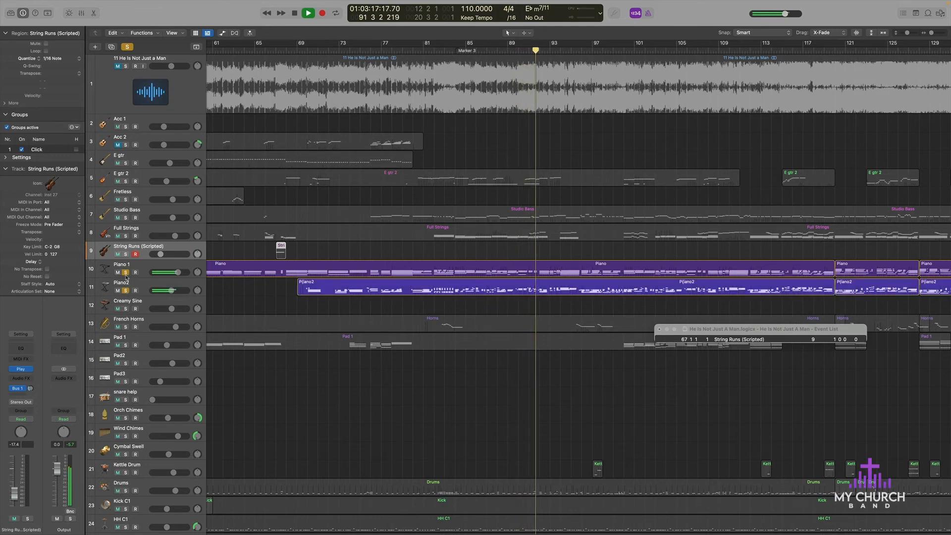
left_click(126, 273)
left_click(126, 273)
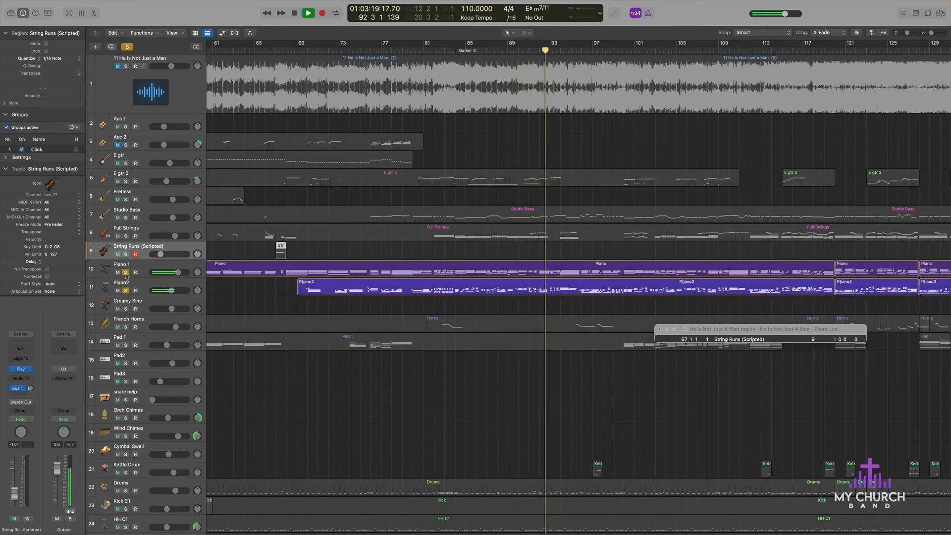
key("space")
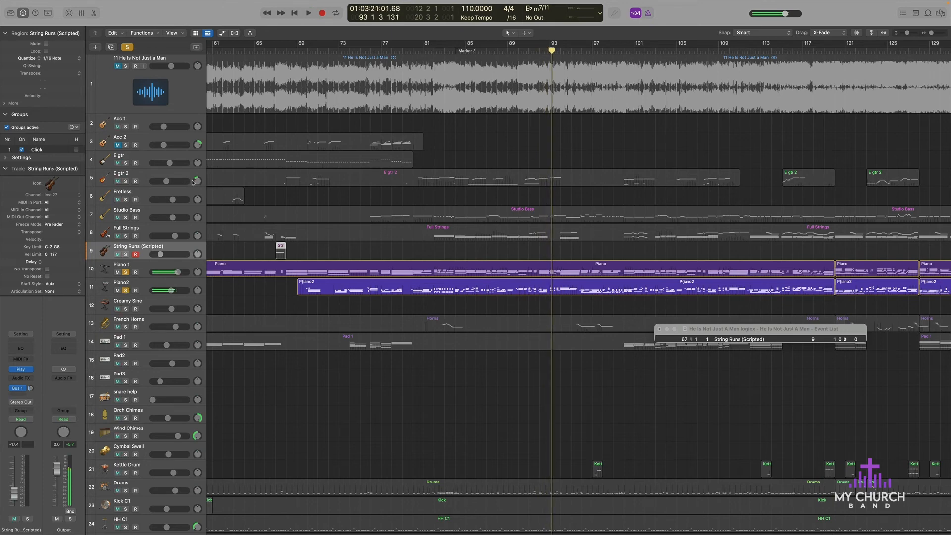
Step: Unsolo both pianos, play the full arrangement briefly from bar 93 and stop playback
left_click(126, 273)
left_click(126, 291)
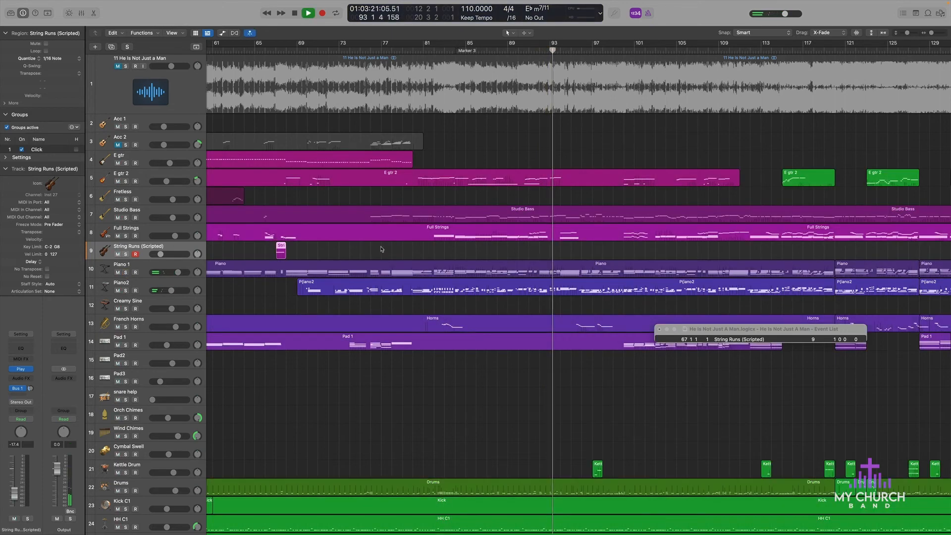
key("super+Left")
key("super+Left")
key("super+Left")
key("space")
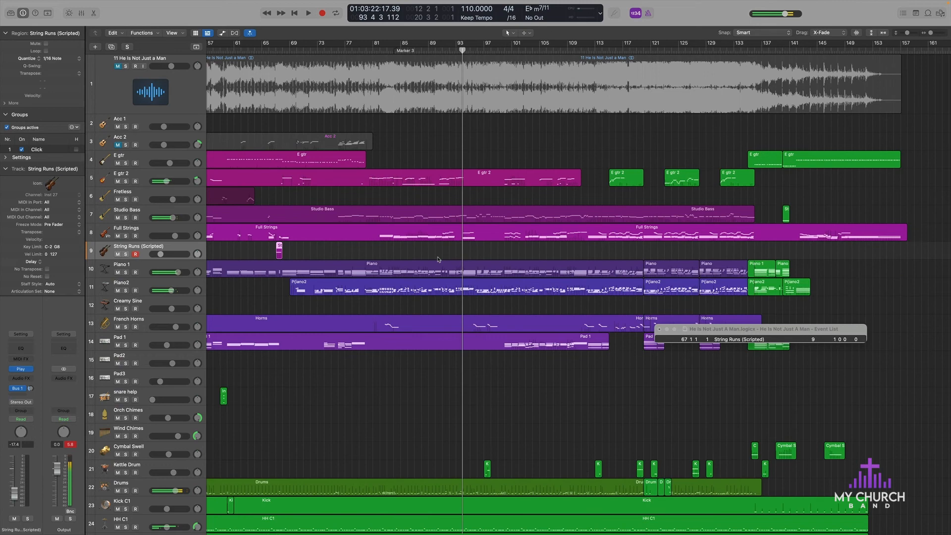
Step: Select the Piano 1 track, resume playback of the full arrangement from bar 93 and solo the reference recording
left_click(153, 266)
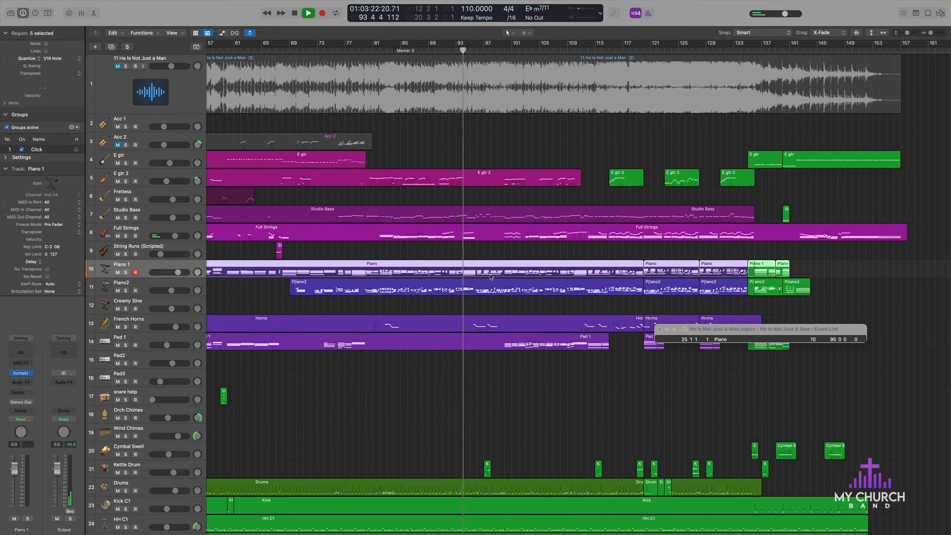
key("space")
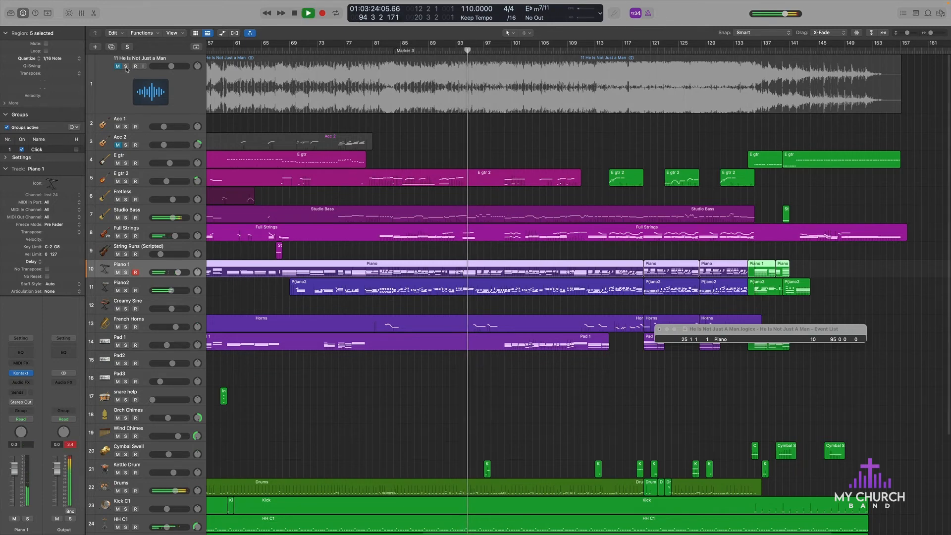
left_click(126, 67)
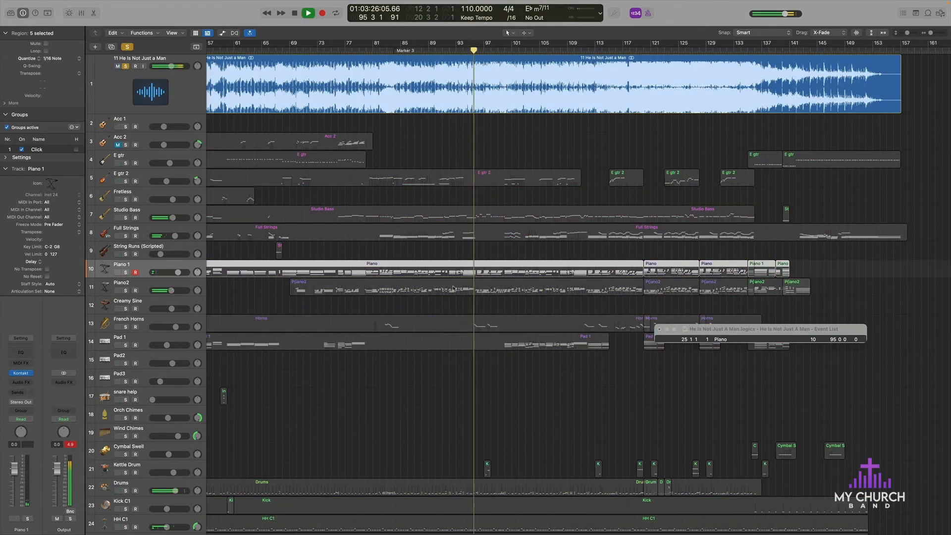
scroll(454, 289, "right", 5)
key("super+Left")
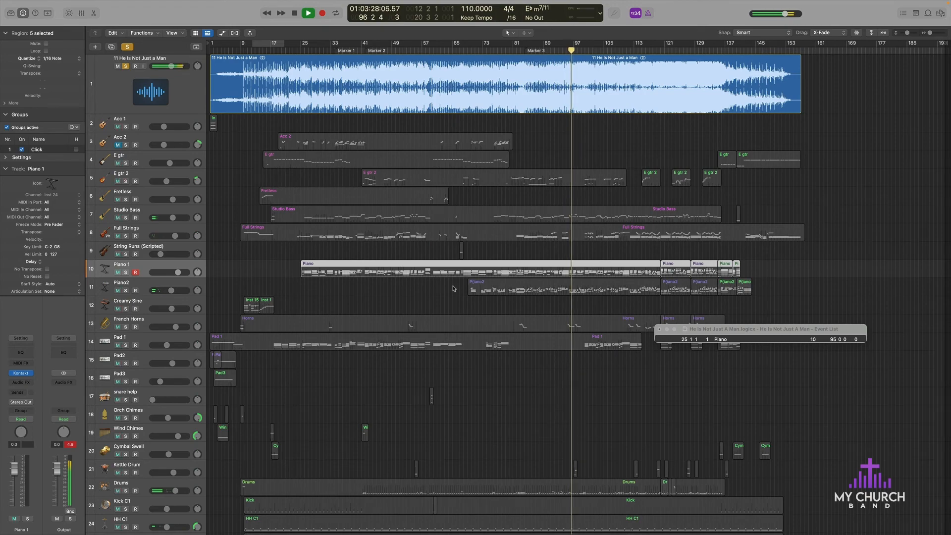
Step: Select the region of the soloed reference recording and keep listening to it through bars 97 to 99
key("super+Right")
key("super+Right")
key("super+Right")
key("super+Right")
key("super+Right")
key("super+Right")
key("super+Right")
key("super+Right")
scroll(614, 240, "right", 4)
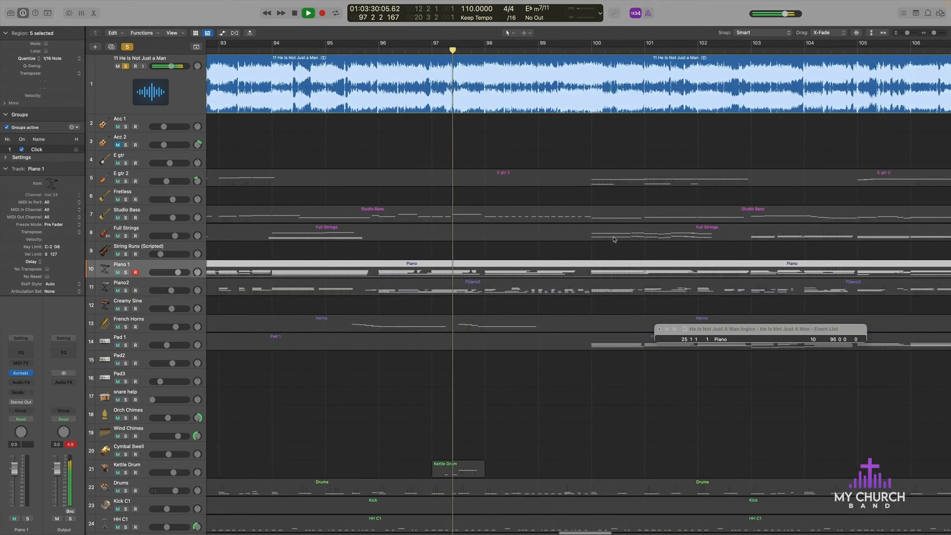
key("space")
left_click(423, 57)
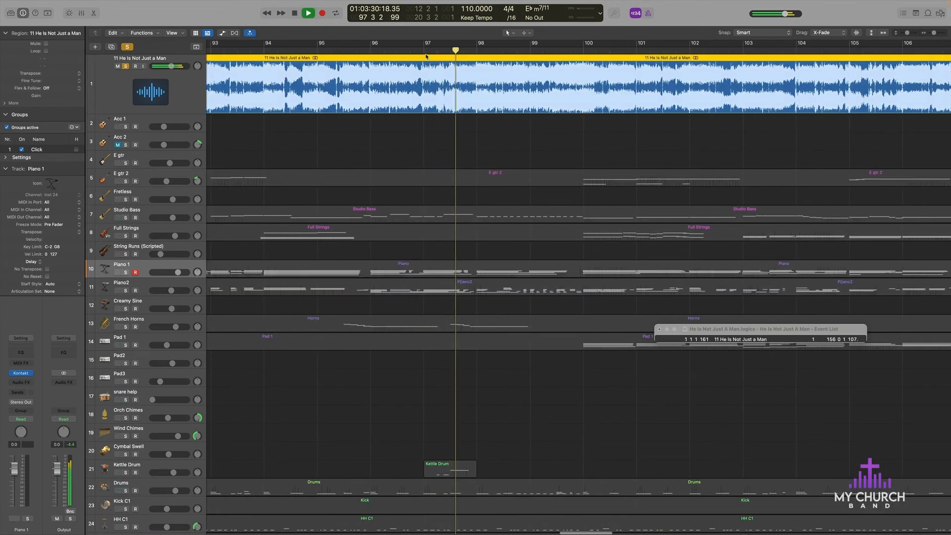
key("space")
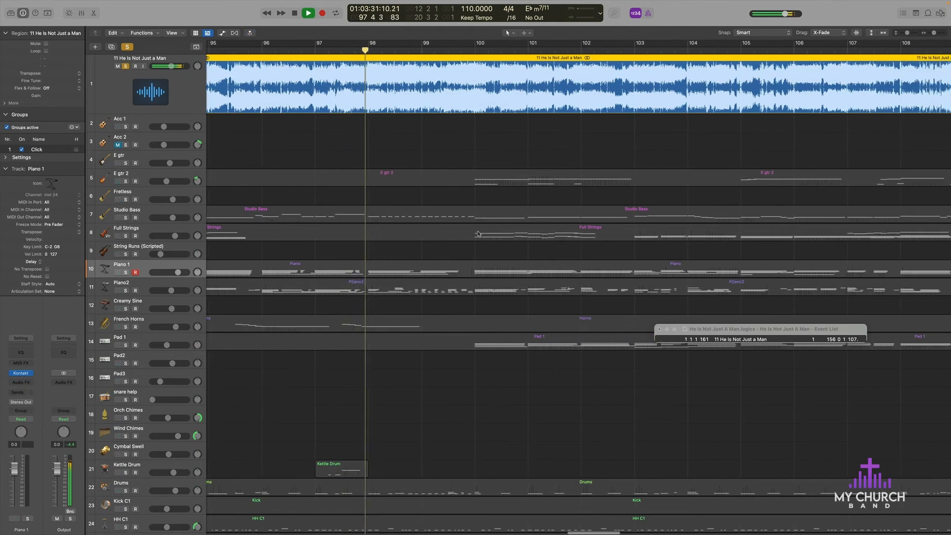
key("super+Left")
key("super+Left")
key("super+Left")
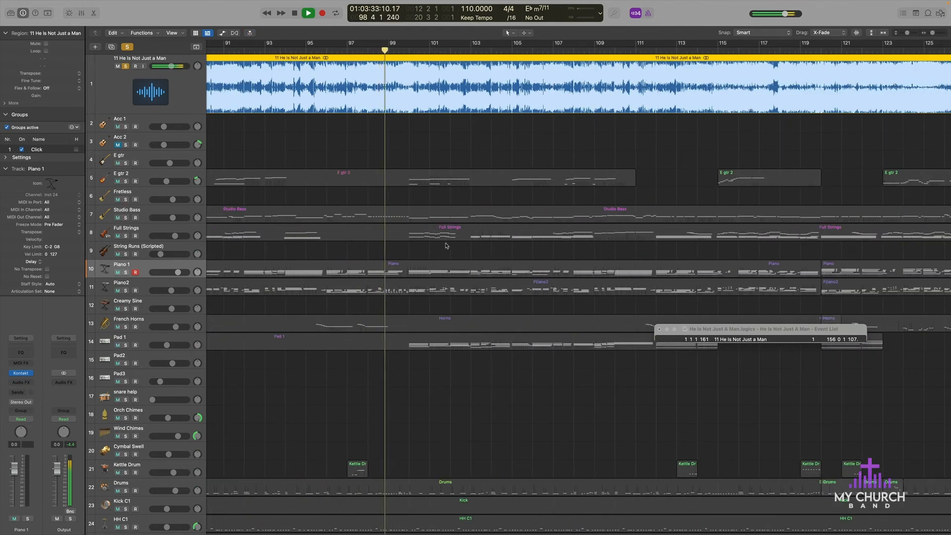
Step: Unsolo the reference recording and listen to the full arrangement from bar 100 to the section around bar 116
left_click(125, 66)
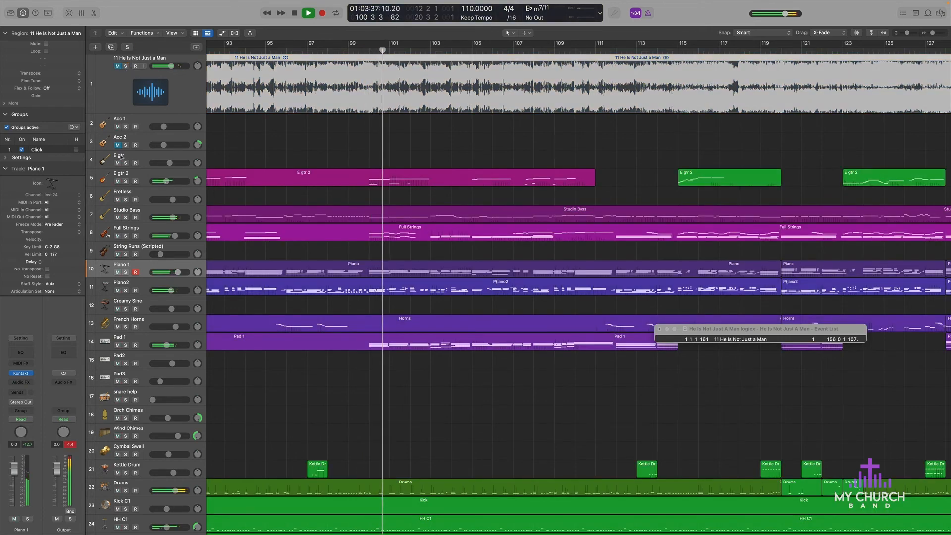
left_click(120, 66)
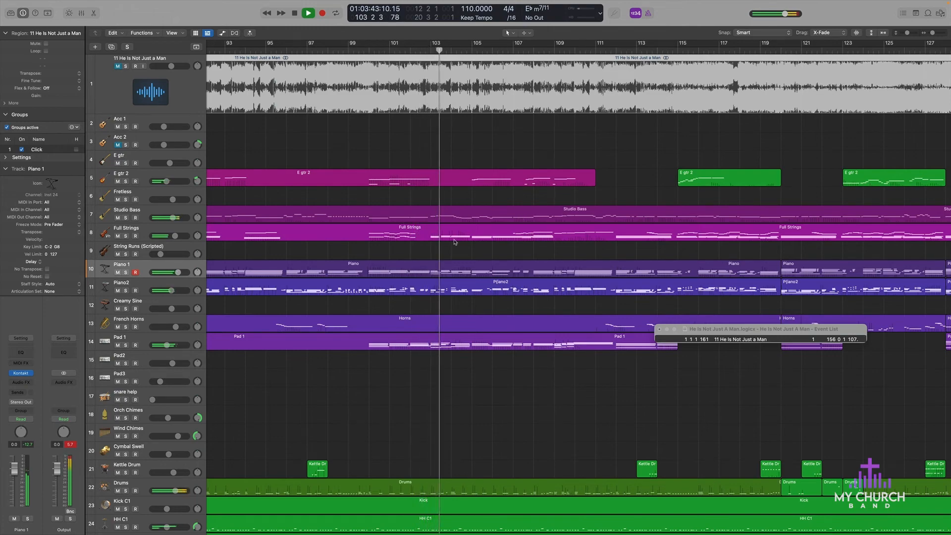
scroll(454, 240, "right", 2)
scroll(455, 240, "down", 6)
scroll(454, 240, "down", 2)
scroll(455, 242, "down", 2)
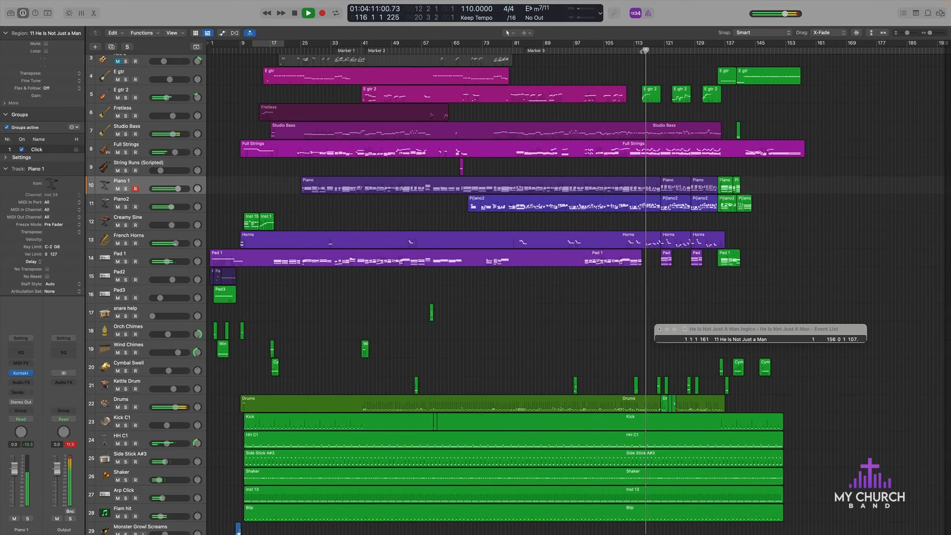
scroll(739, 77, "up", 10)
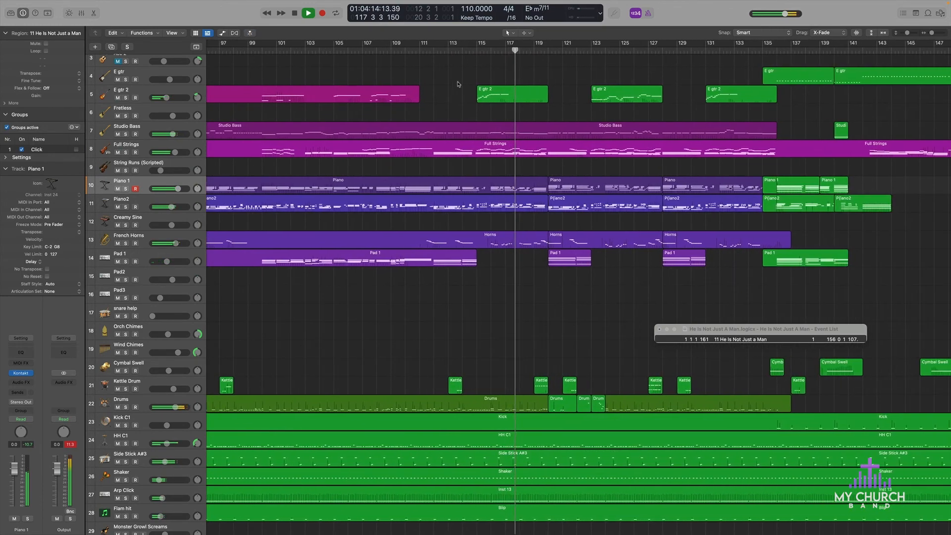
Step: Replay from bar 114, toggle the reference recording's solo on and off to compare, and stop playback at bar 119
left_click(463, 50)
scroll(439, 68, "up", 5)
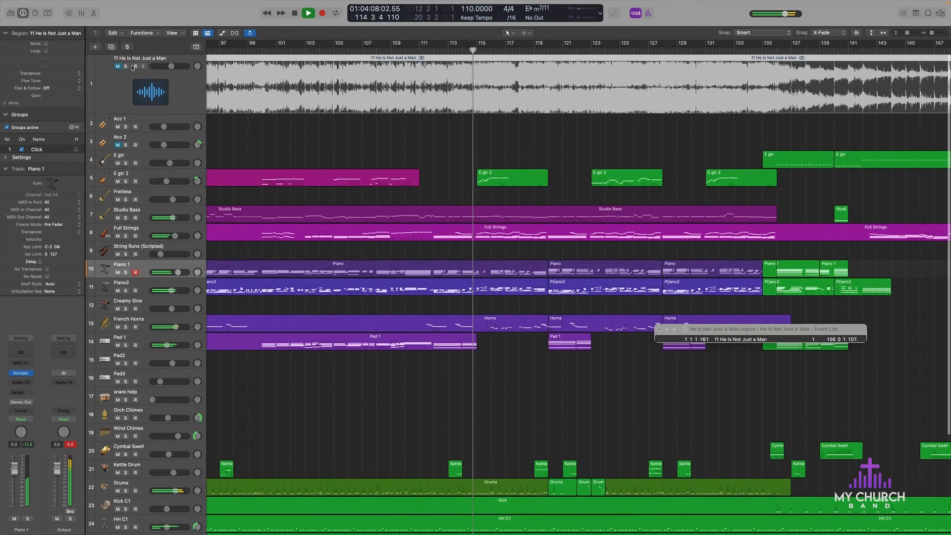
left_click(126, 66)
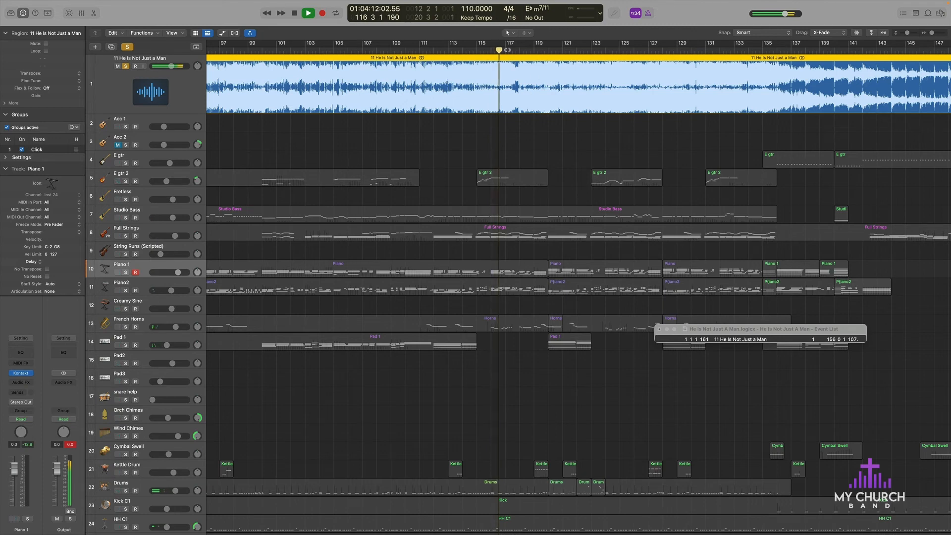
left_click(125, 66)
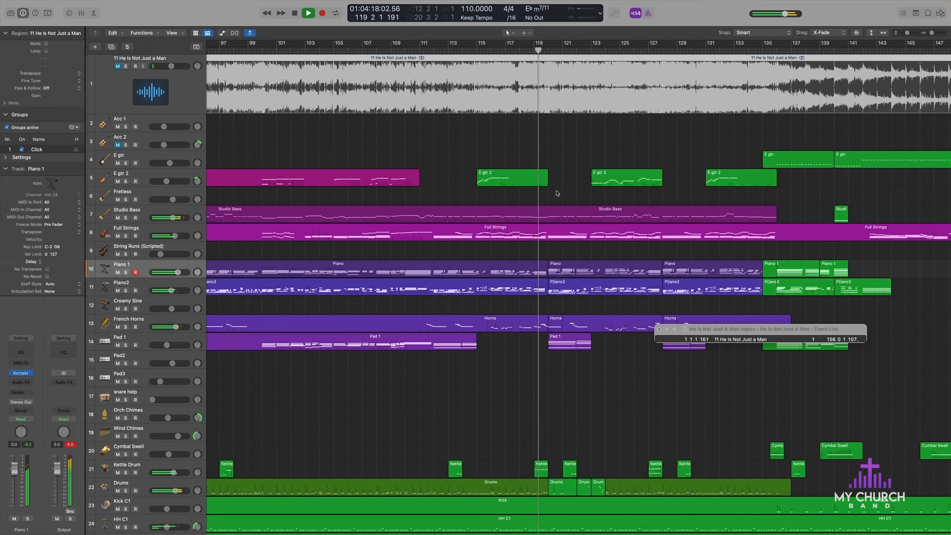
key("space")
Step: Select in turn the E gtr 2 region at bar 115, the long Studio Bass region and the Full Strings region
scroll(512, 183, "down", 5)
scroll(512, 182, "left", 3)
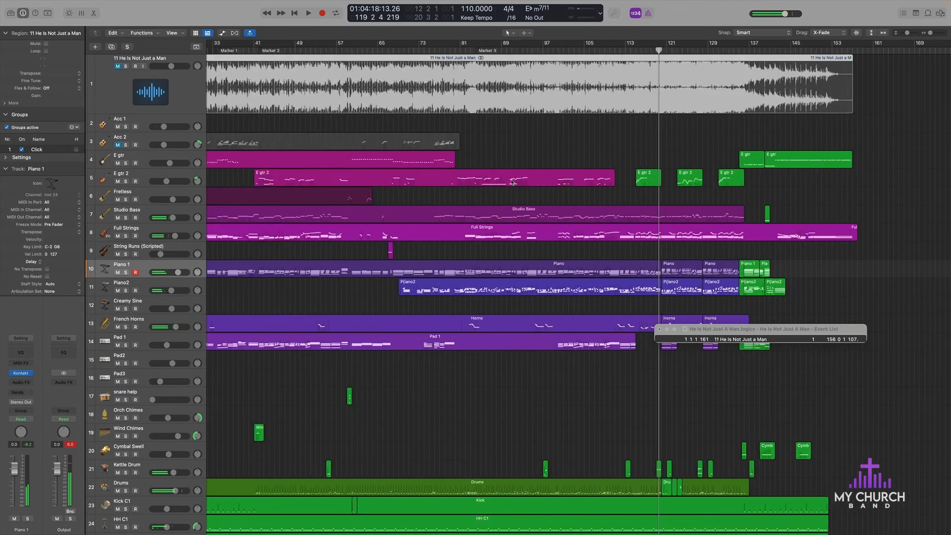
scroll(512, 183, "up", 5)
scroll(512, 183, "right", 3)
left_click(494, 181)
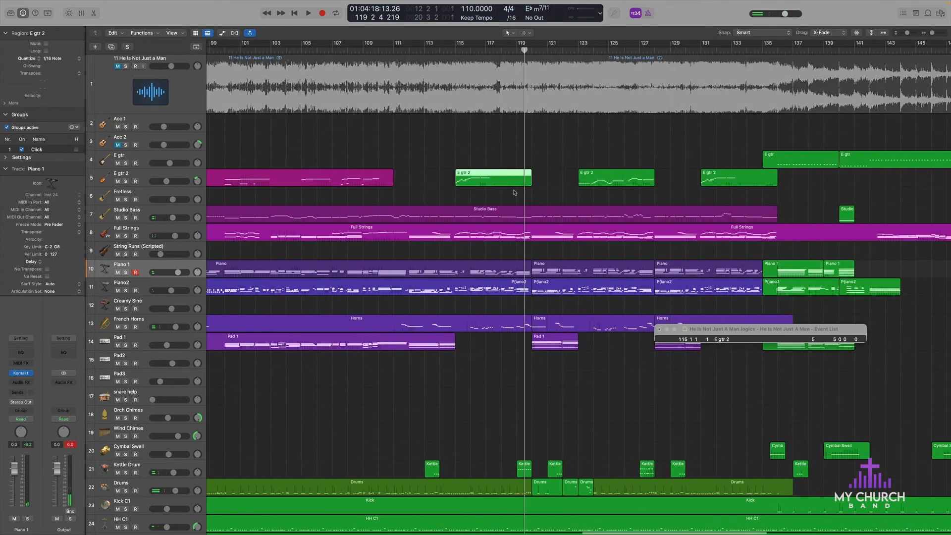
left_click(502, 216)
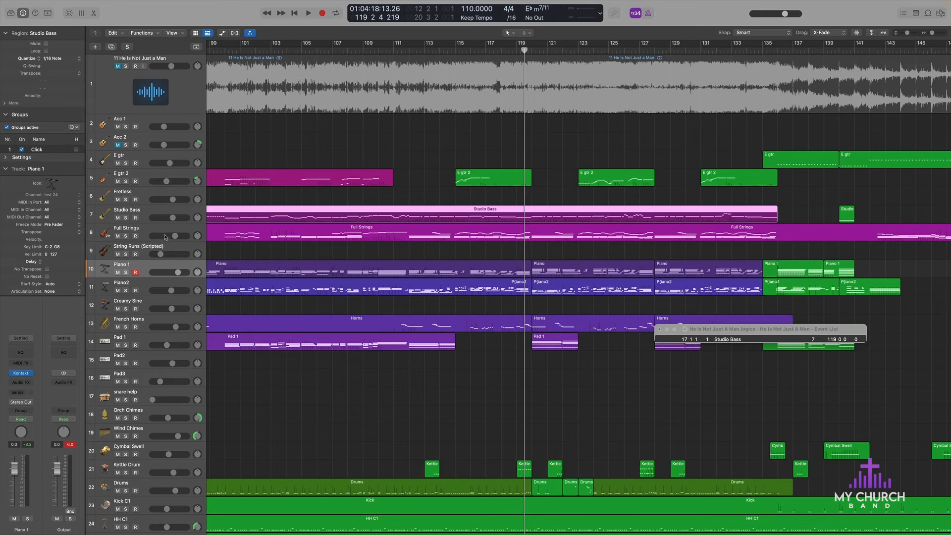
left_click(516, 240)
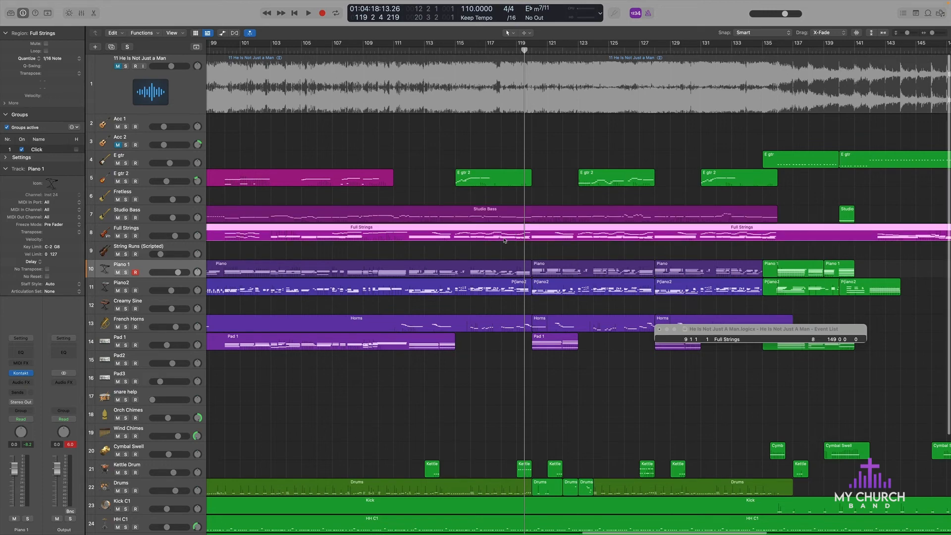
Step: Place the playhead at bar 117, inspect the Full Strings region in the piano roll and score, and close the editors
scroll(499, 241, "down", 5)
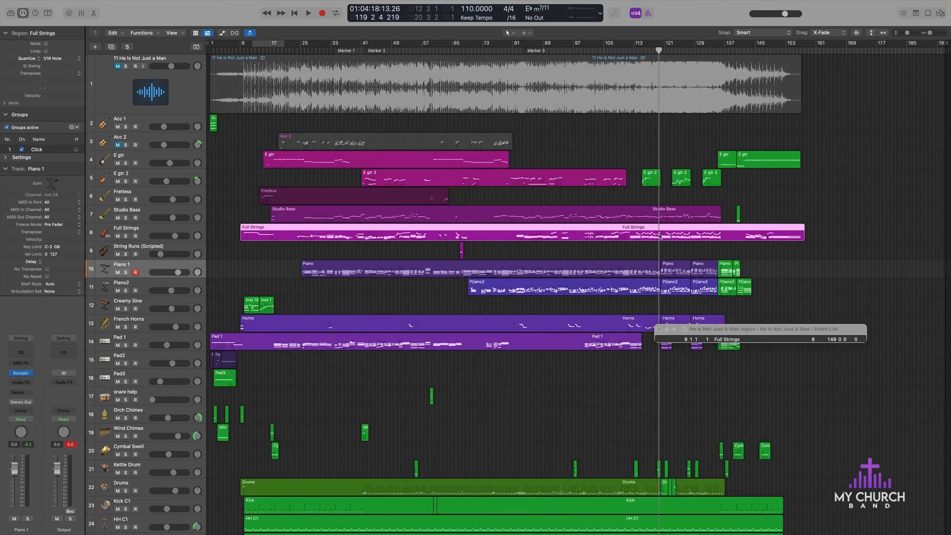
left_click(649, 51)
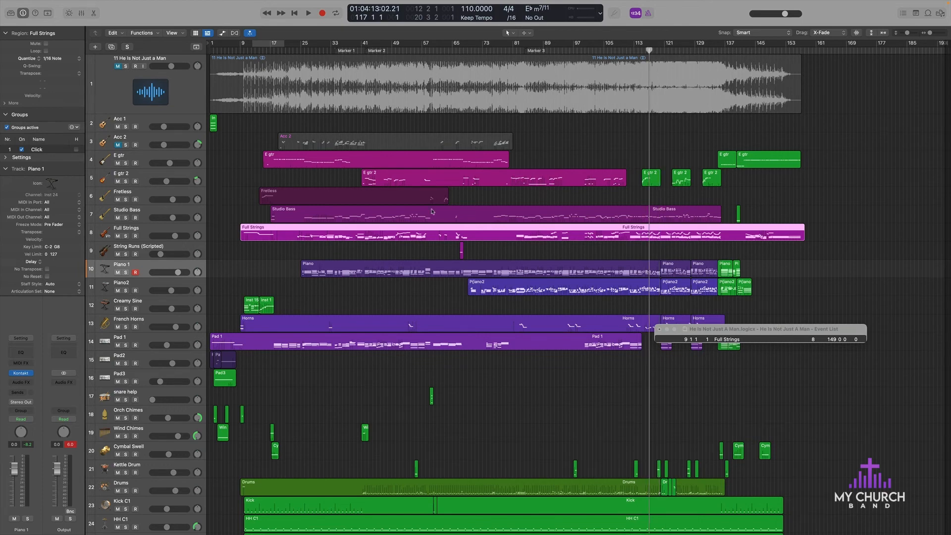
key("e")
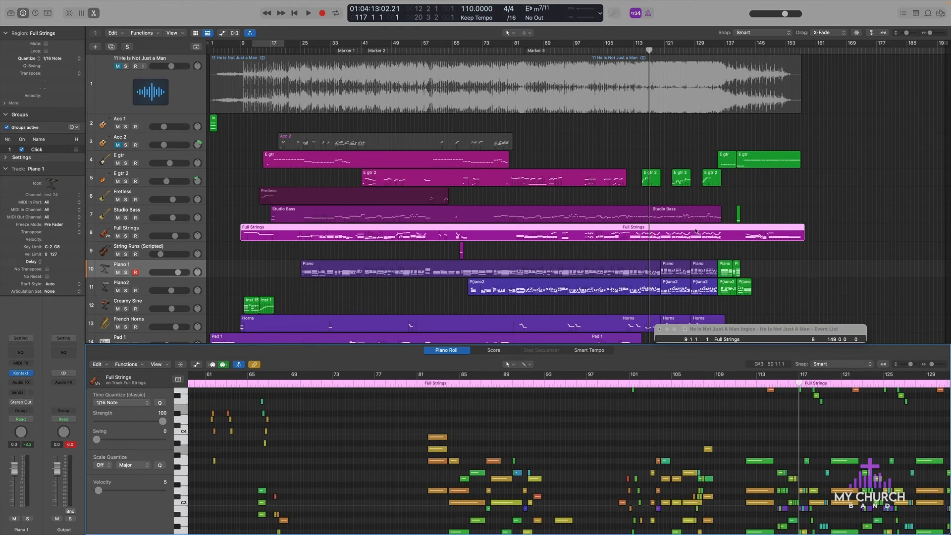
key("e")
key("b")
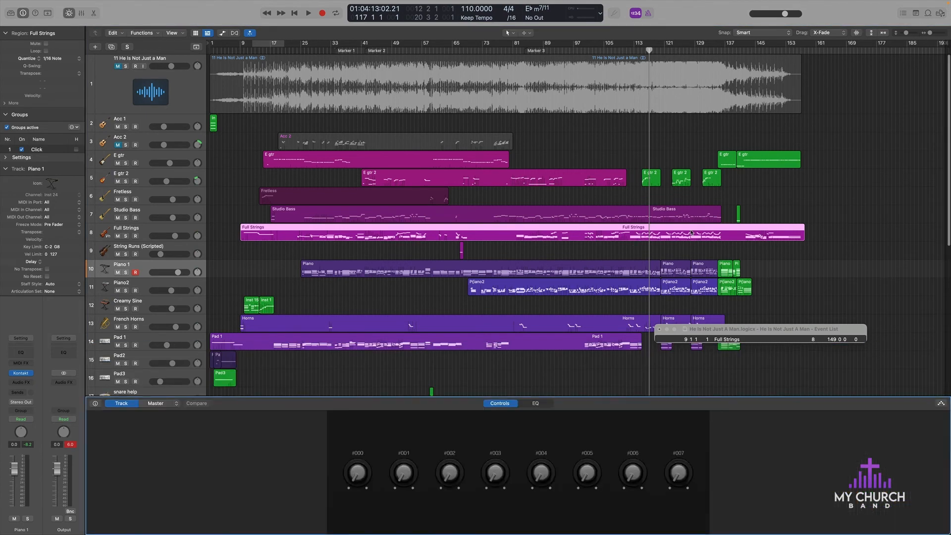
key("b")
key("n")
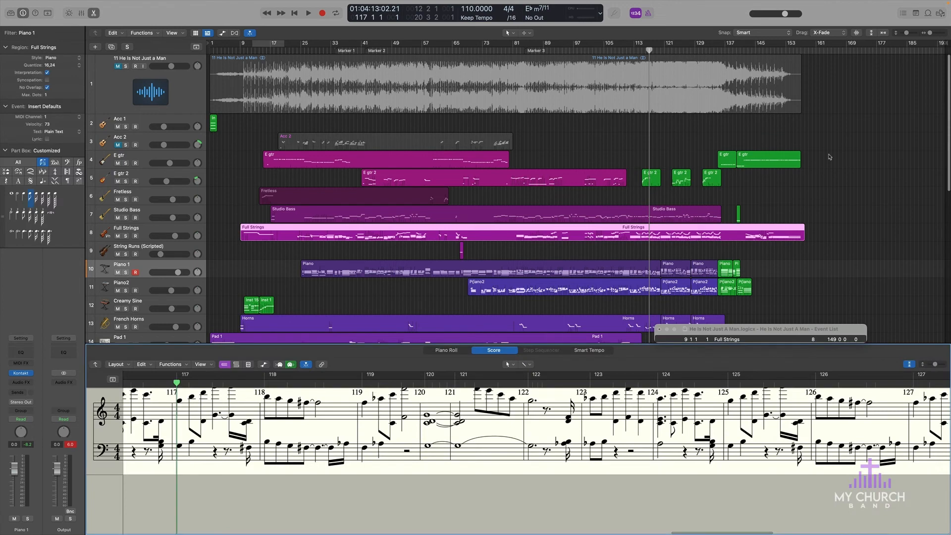
key("b")
key("b")
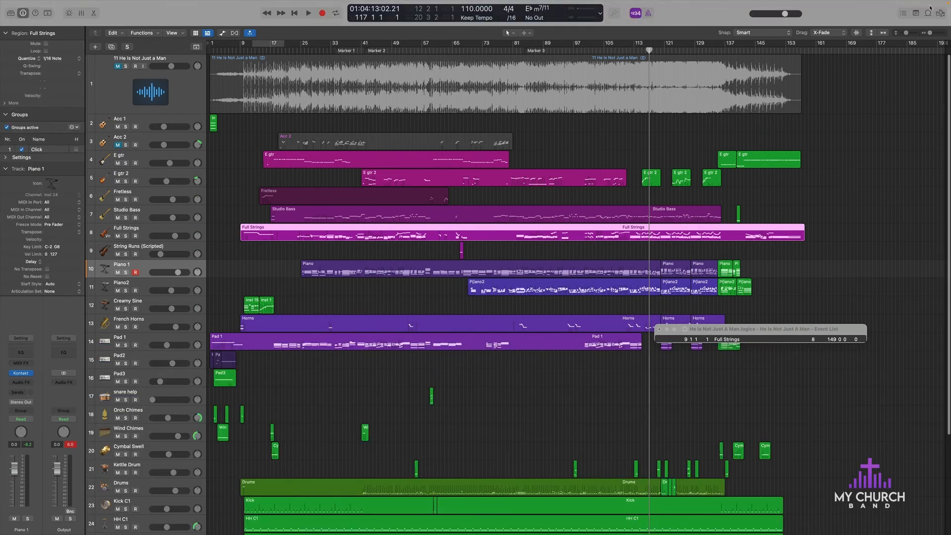
Step: Open the event list for the Full Strings region and look through its note and modulation events
left_click(903, 13)
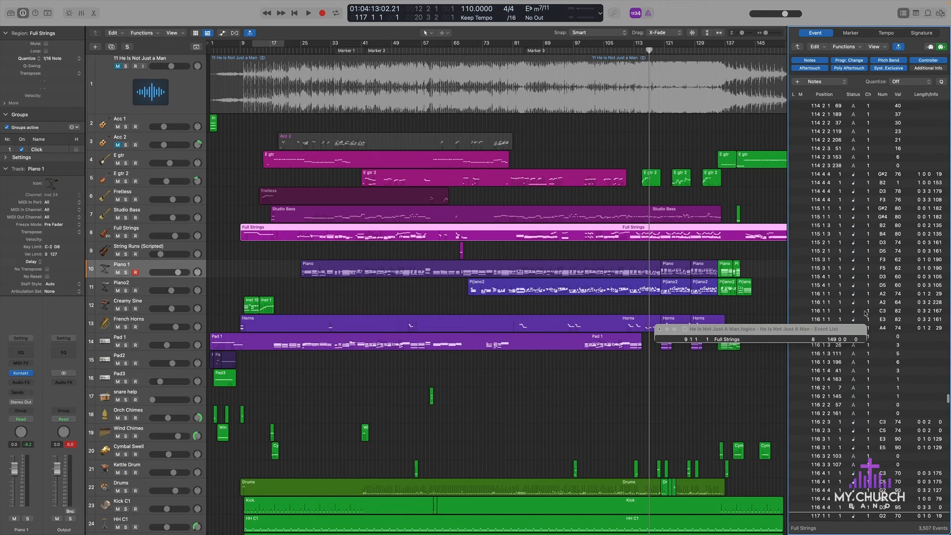
scroll(869, 211, "down", 10)
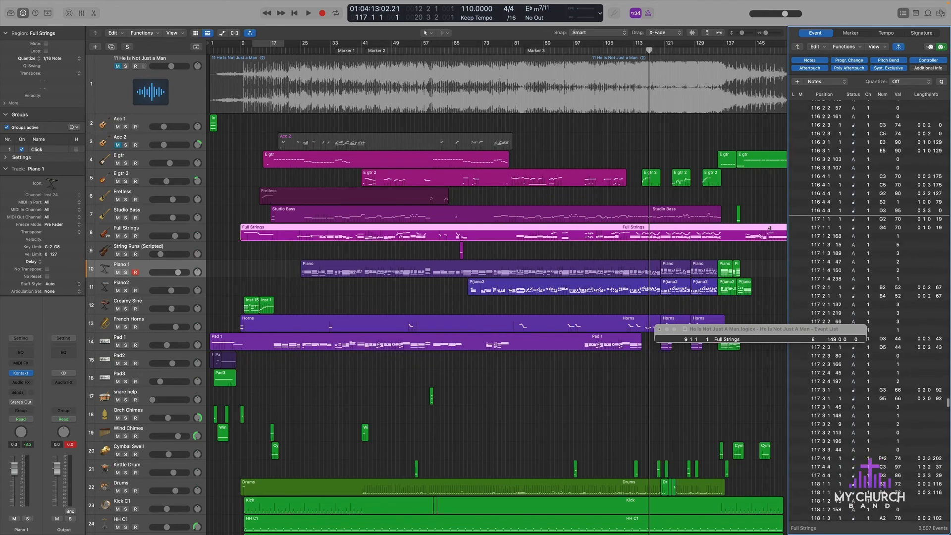
left_click(692, 253)
left_click(695, 235)
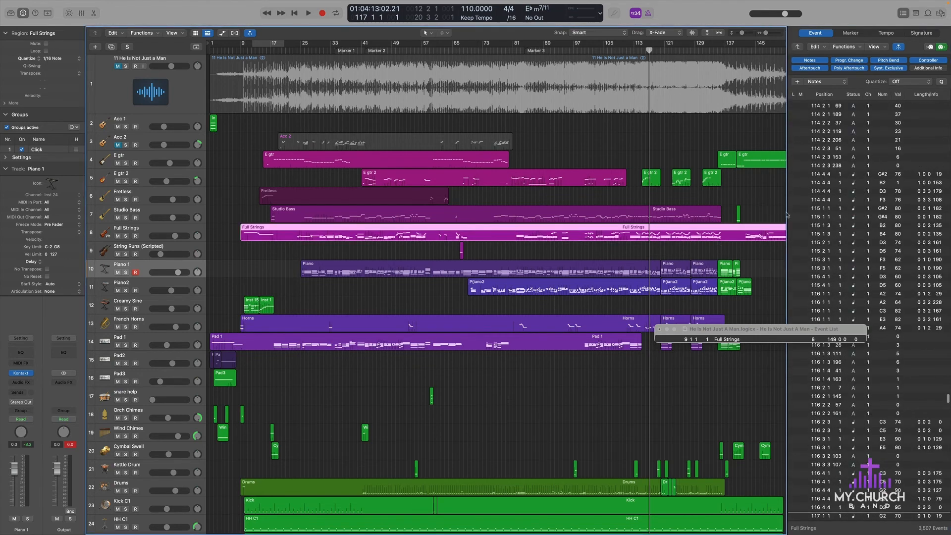
scroll(895, 271, "down", 10)
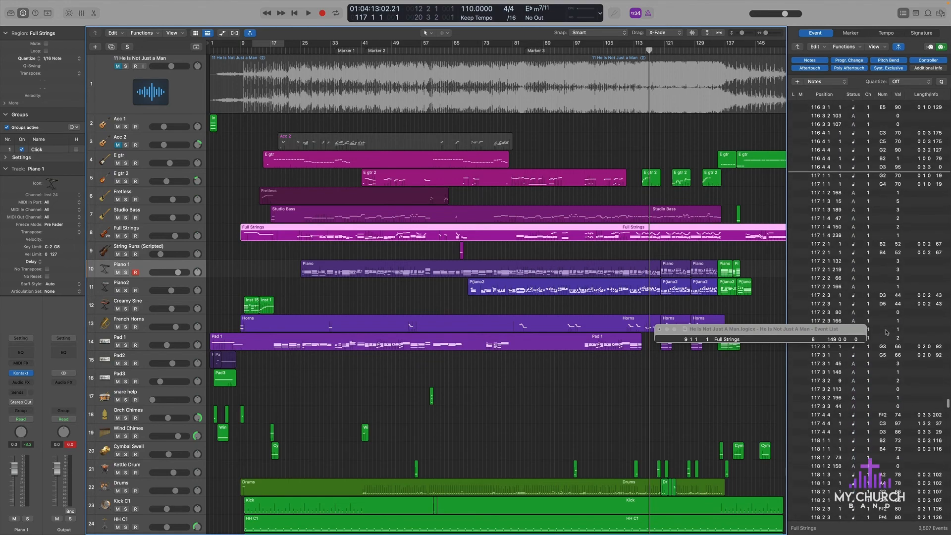
scroll(887, 332, "down", 10)
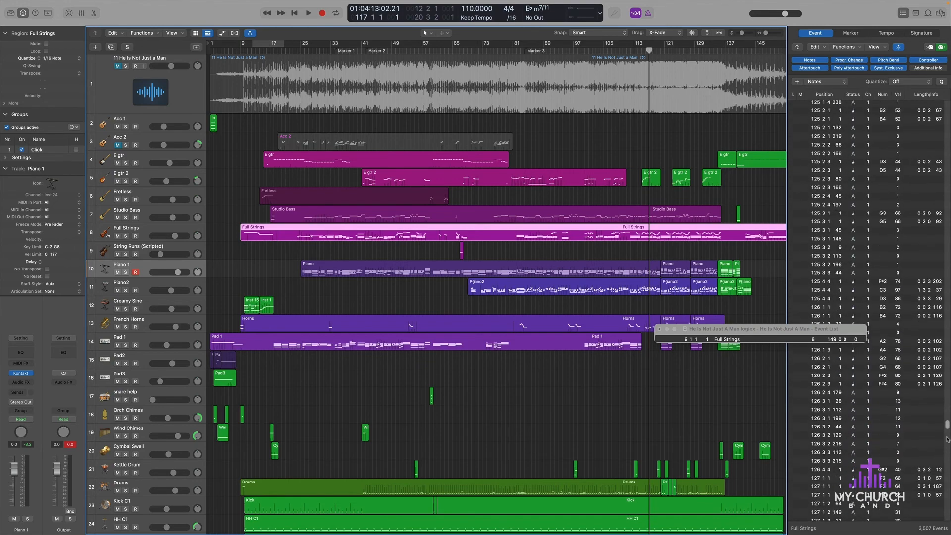
left_click_drag(947, 430, 932, 99)
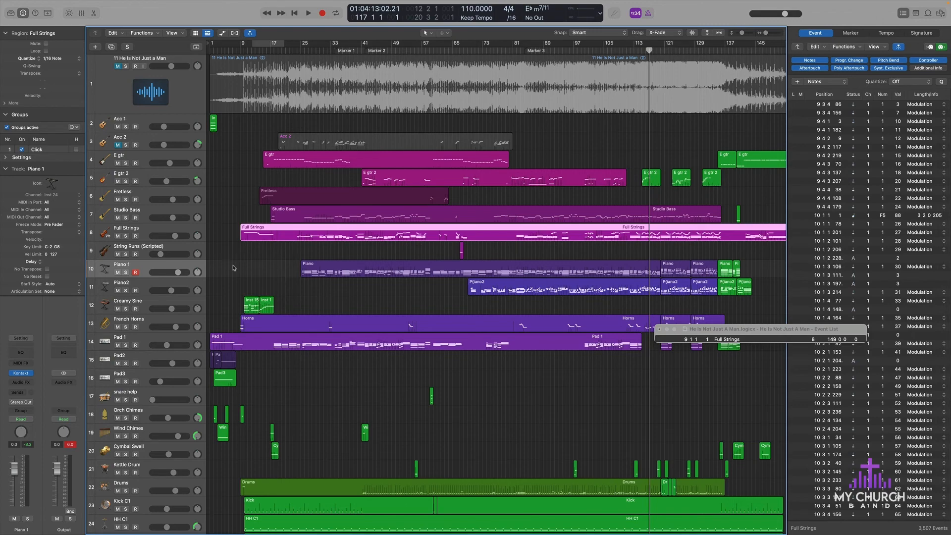
Step: Solo the Full Strings track and play it from bar 117
left_click(125, 235)
key("space")
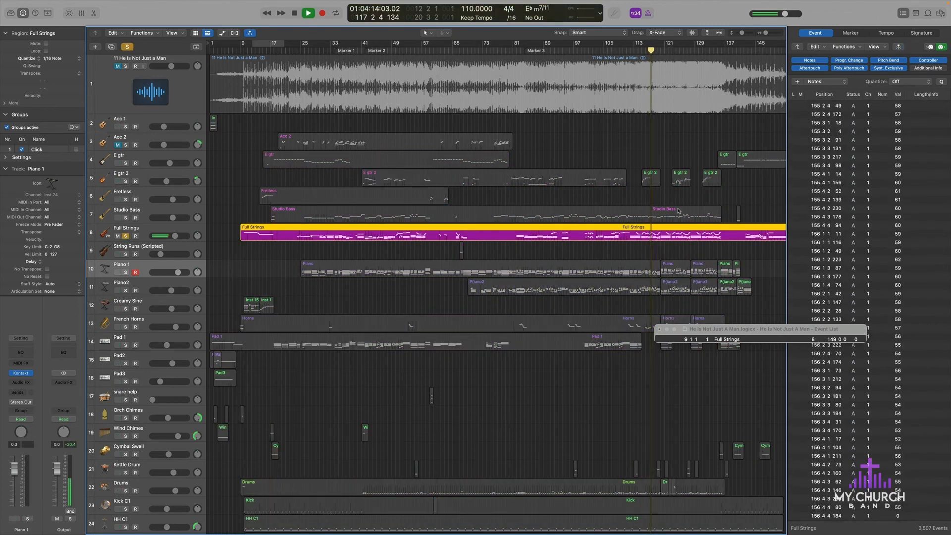
scroll(666, 153, "up", 10)
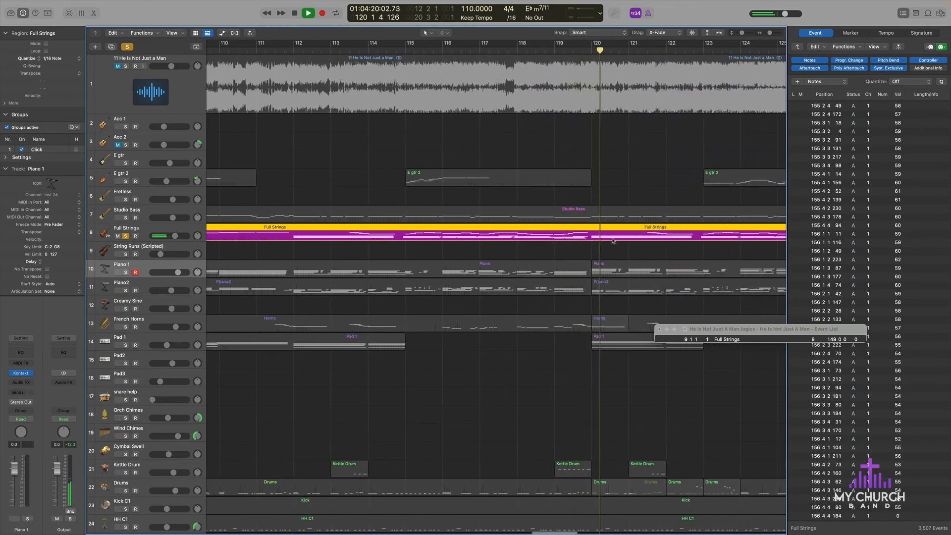
scroll(619, 228, "down", 8)
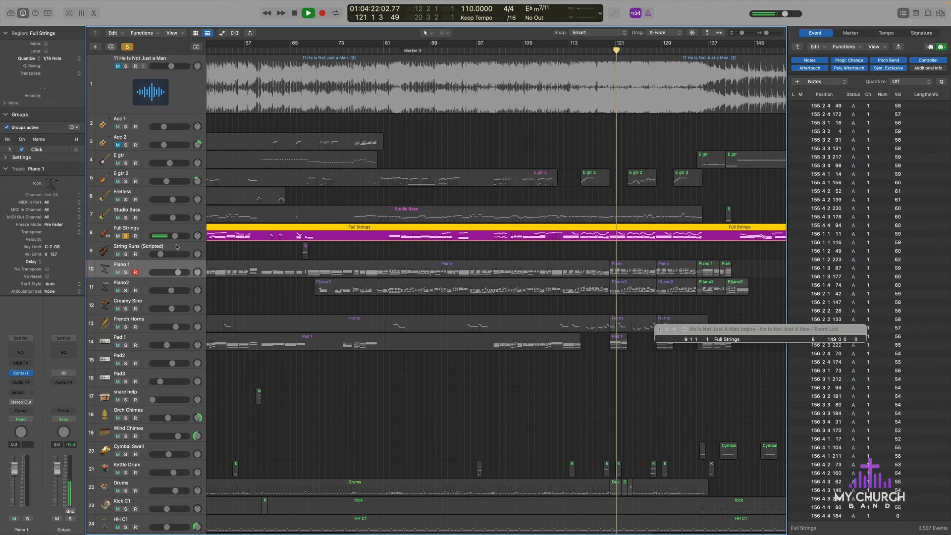
Step: Enlarge the Full Strings track's height and examine its notes around bars 115 to 135 during playback
left_click_drag(183, 242, 183, 344)
scroll(598, 250, "up", 4)
scroll(598, 251, "up", 4)
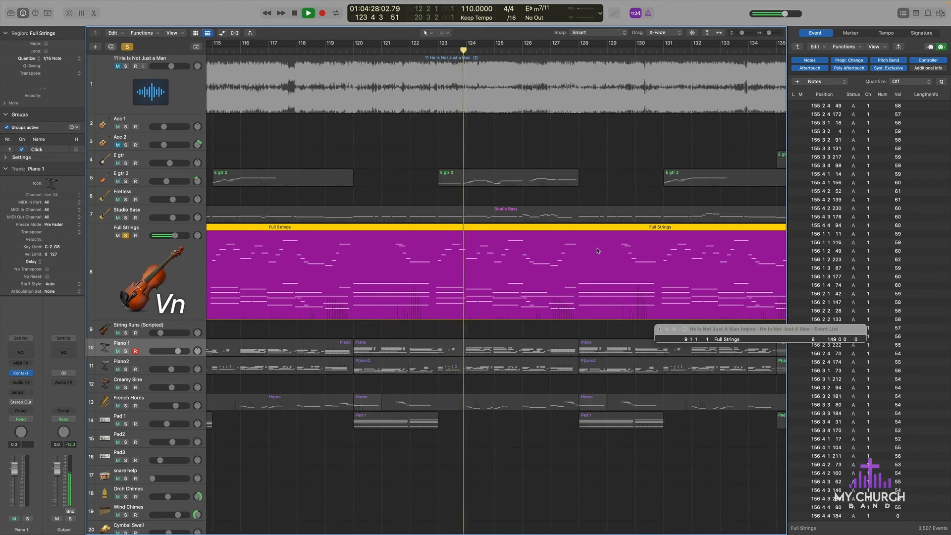
Step: Stop playback and select the String Runs (Scripted) region at bar 67
key("space")
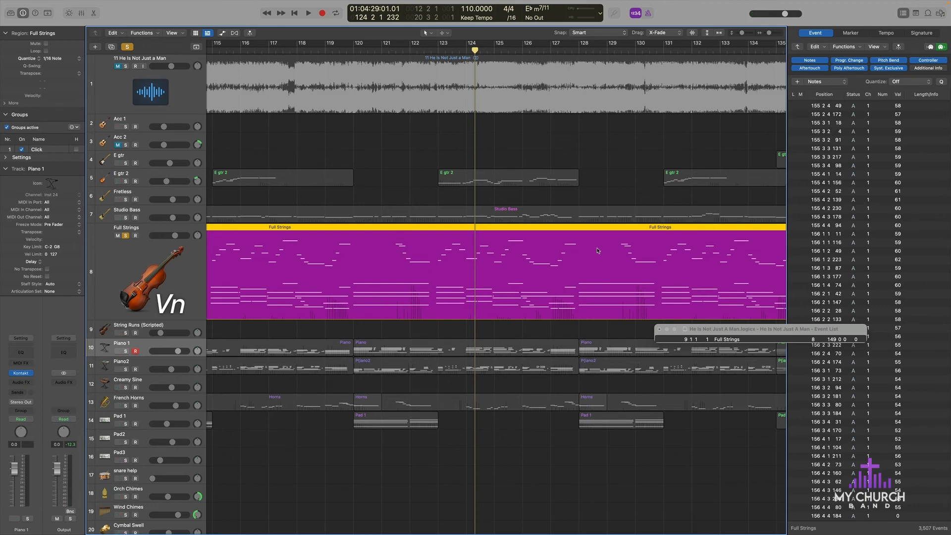
scroll(396, 336, "down", 8)
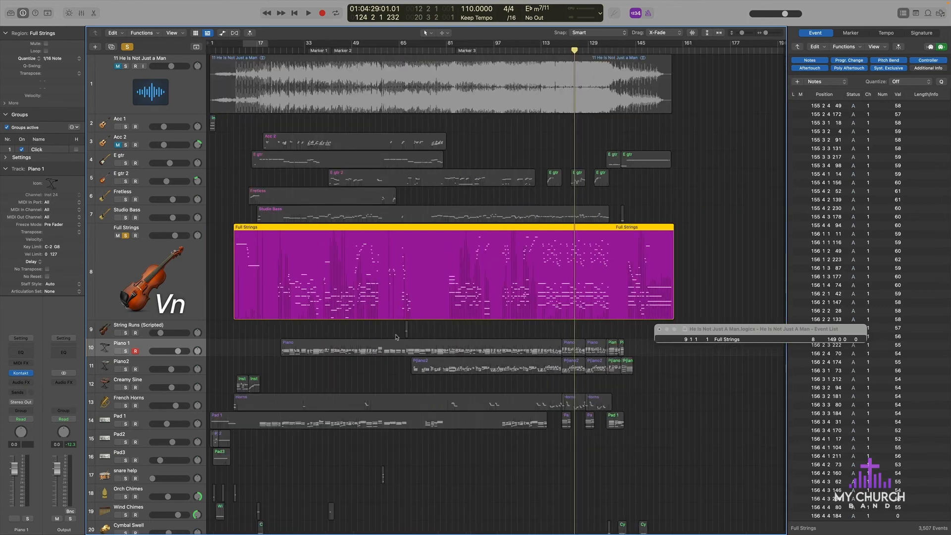
scroll(396, 337, "up", 3)
left_click(261, 330)
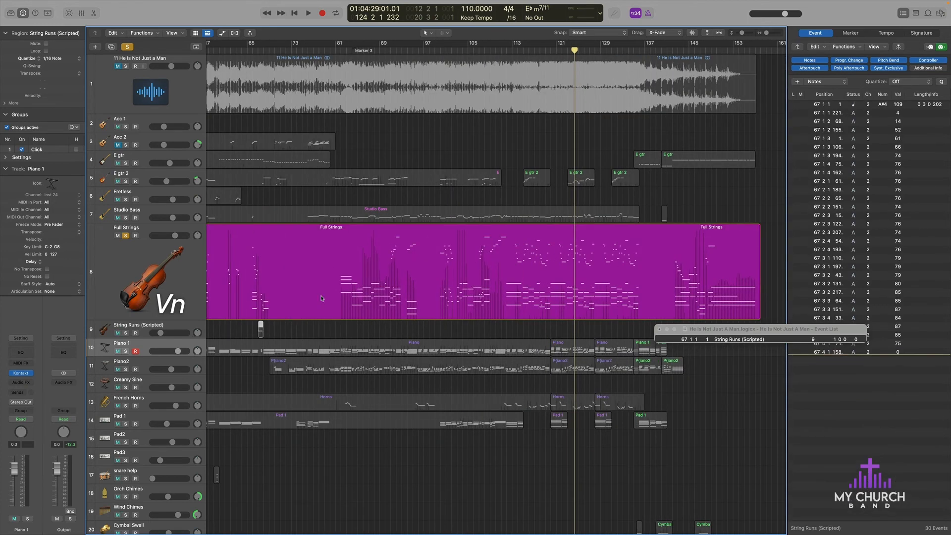
Step: Play on from bar 124, toggling the reference recording's solo to compare it with the soloed Full Strings track, and stop at bar 137
key("space")
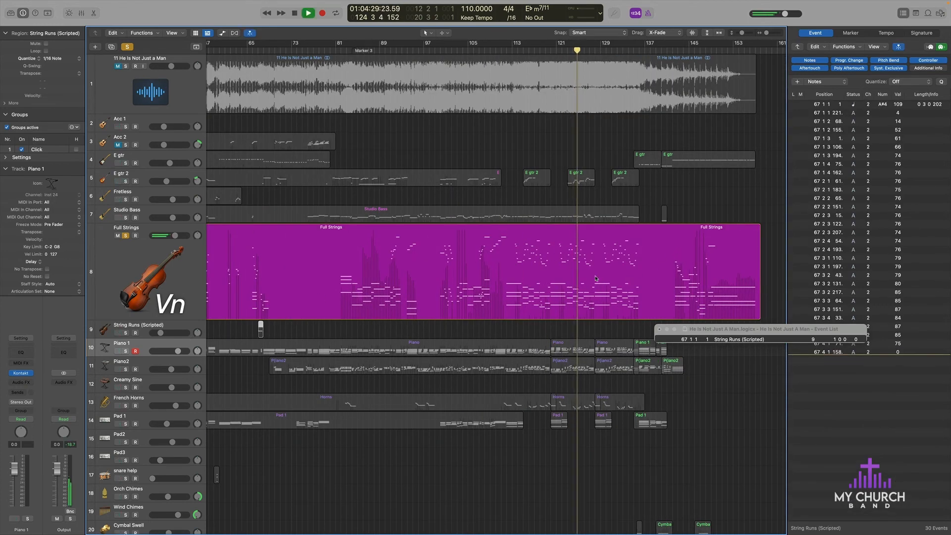
scroll(595, 279, "up", 5)
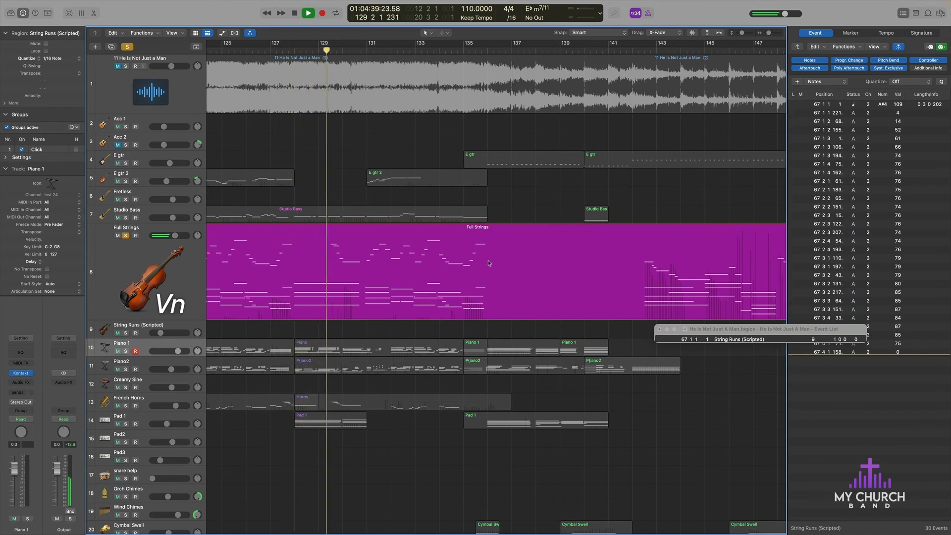
left_click(126, 66)
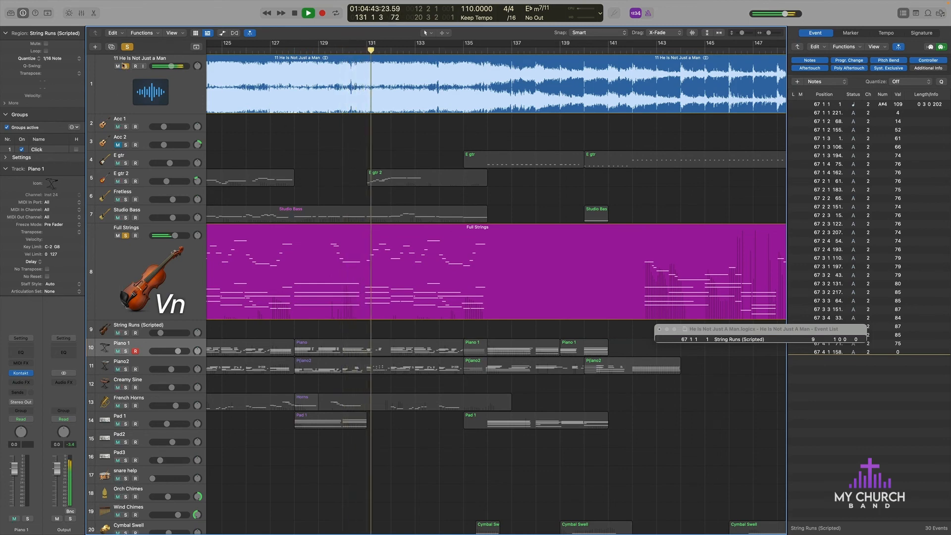
left_click(126, 66)
left_click(126, 66)
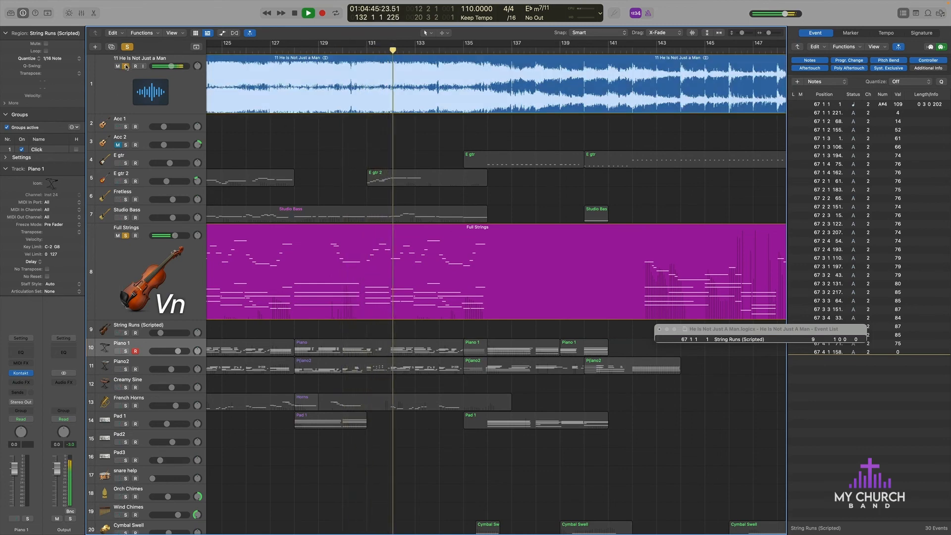
left_click(126, 66)
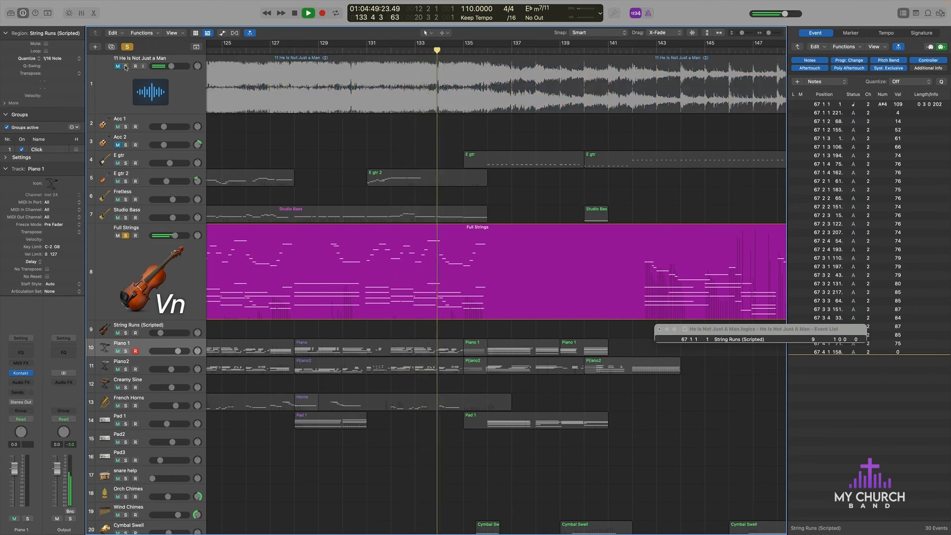
left_click(126, 66)
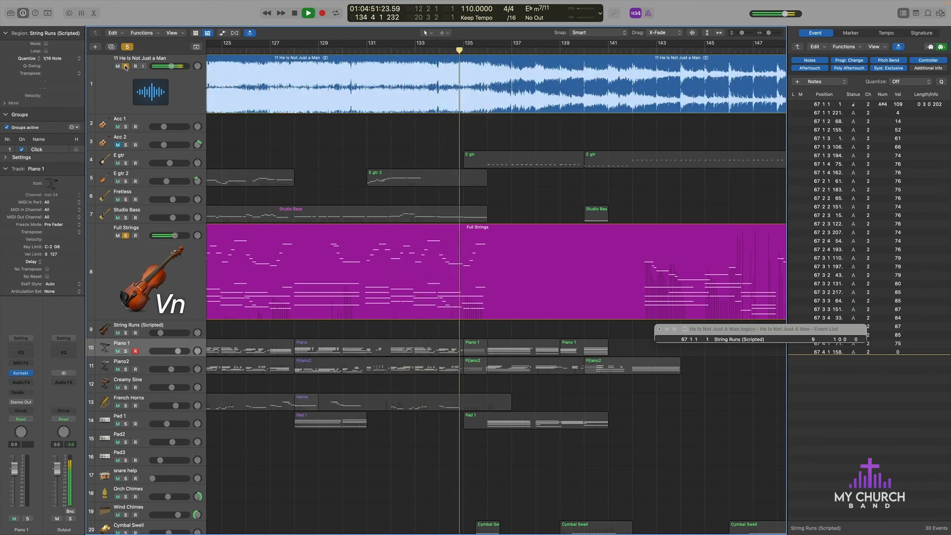
left_click(126, 66)
left_click(126, 66)
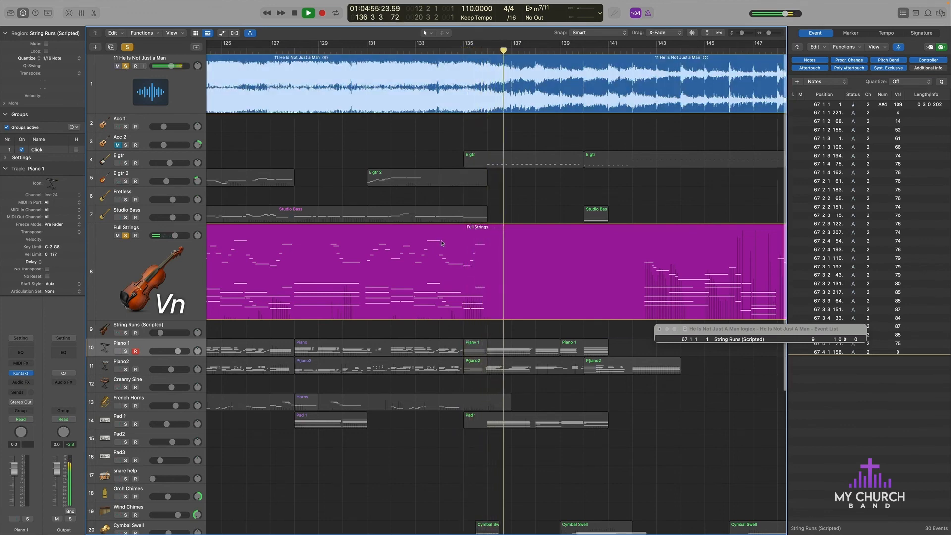
key("super+Left")
key("super+Left")
key("super+Left")
key("super+Left")
key("super+Left")
key("super+Left")
key("space")
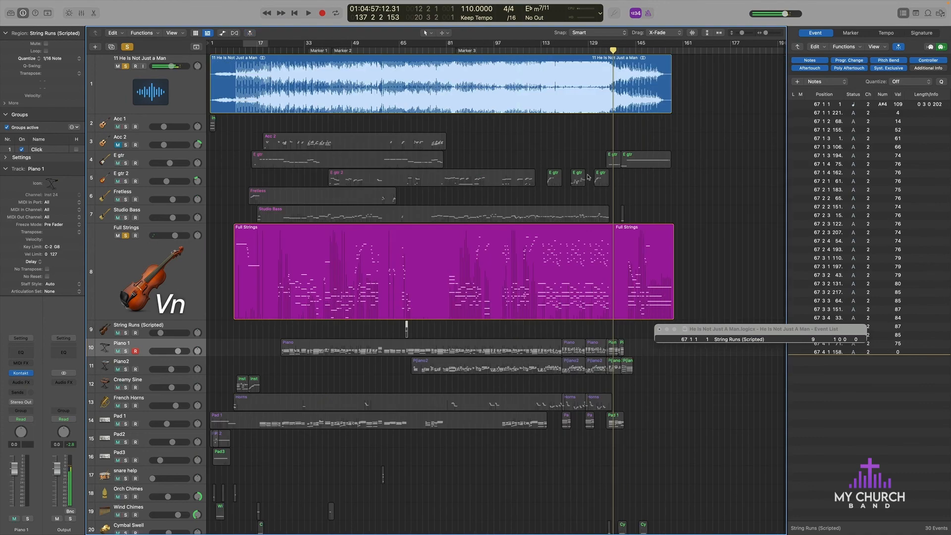
Step: Look over the arrangement's timeline and the remaining tracks below Full Strings, from the pianos and pads through the percussion and click layers
key("super+Right")
key("super+Right")
key("super+Right")
key("super+Right")
key("super+Right")
key("super+Left")
key("super+Left")
key("super+Left")
key("super+Left")
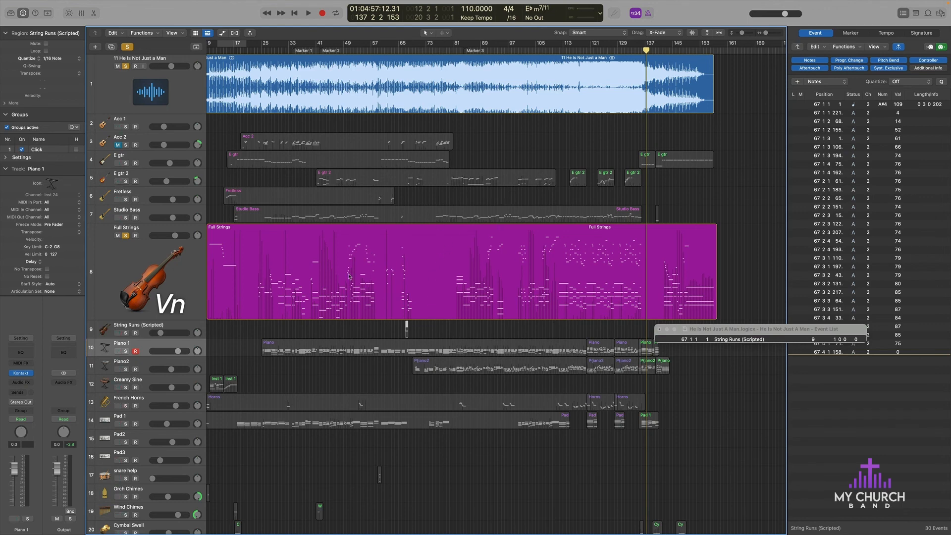
scroll(336, 287, "down", 3)
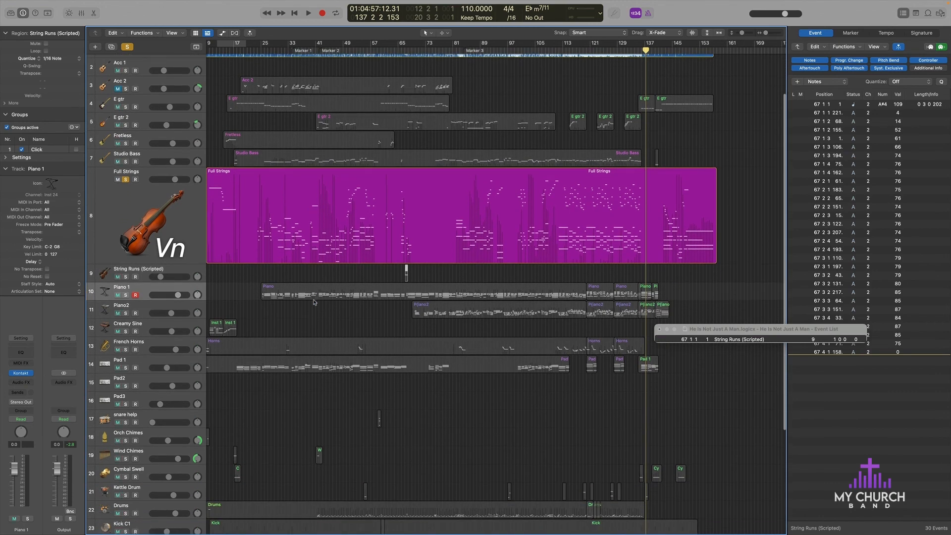
scroll(314, 301, "down", 3)
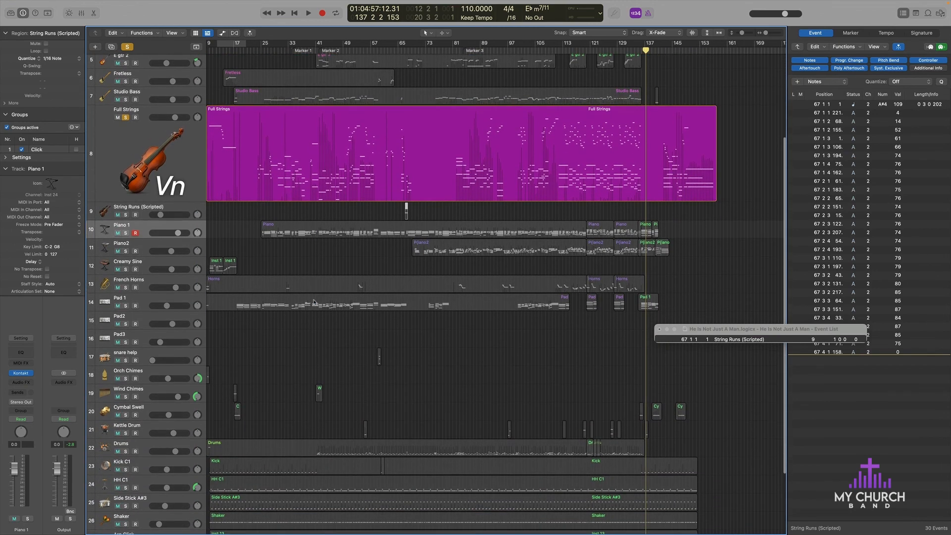
scroll(314, 301, "down", 5)
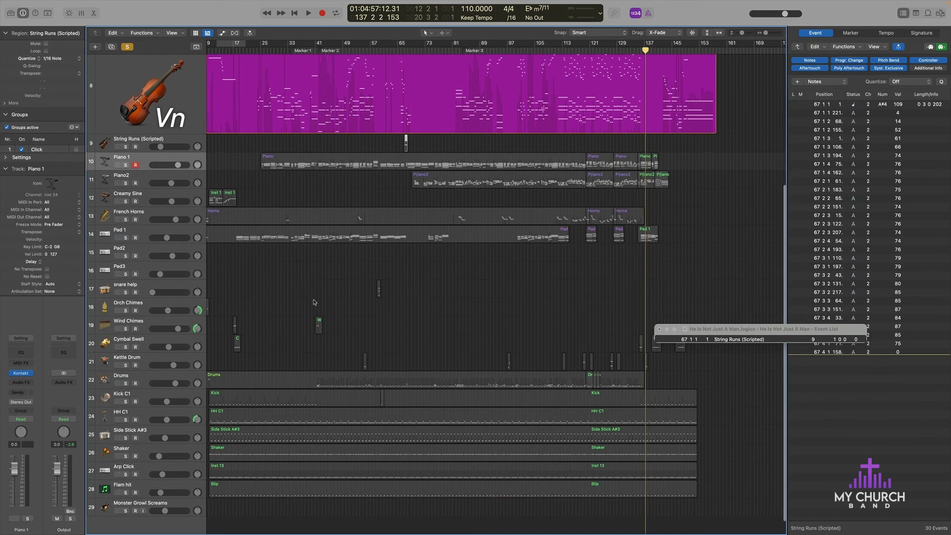
scroll(181, 295, "up", 10)
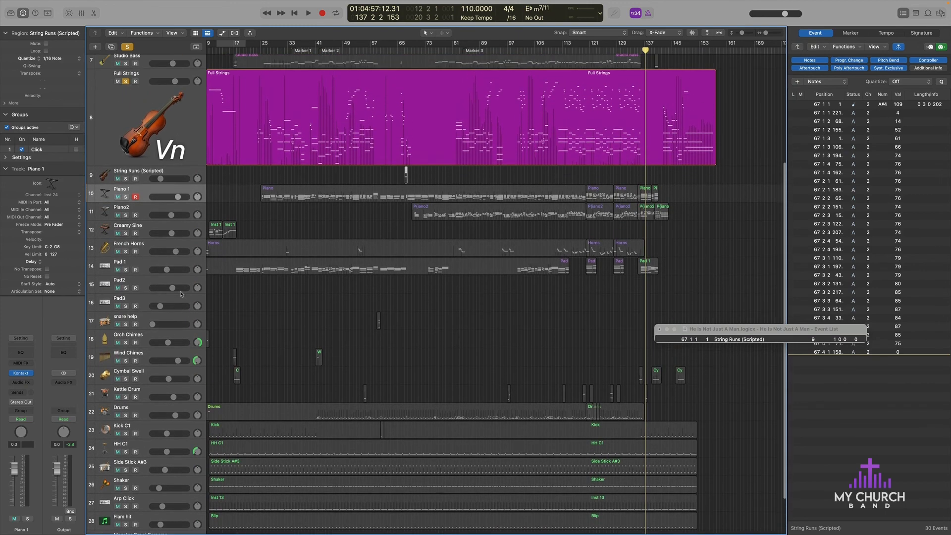